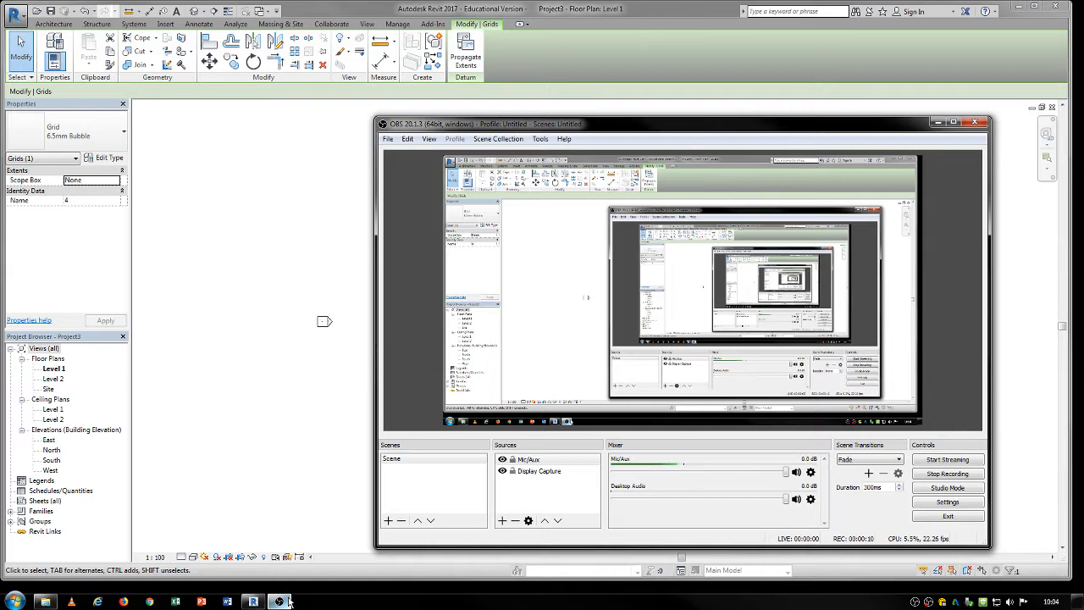
# Copy the four vertical grid lines diagonally at 45° by about 3200 mm.
pyautogui.click(286, 601)
pyautogui.click(579, 231)
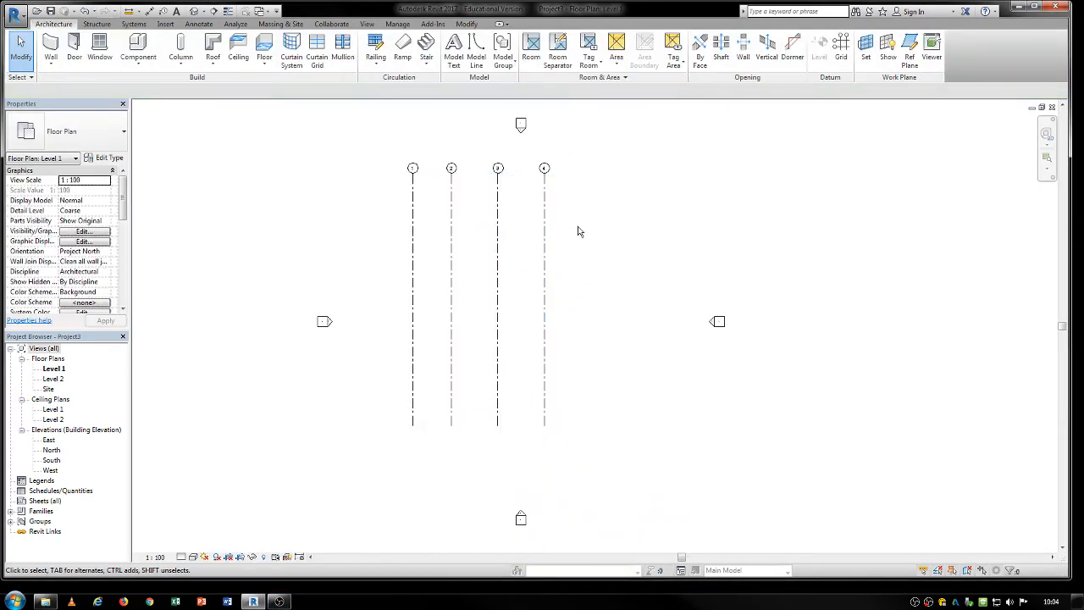
pyautogui.moveTo(562, 241); pyautogui.dragTo(391, 277)
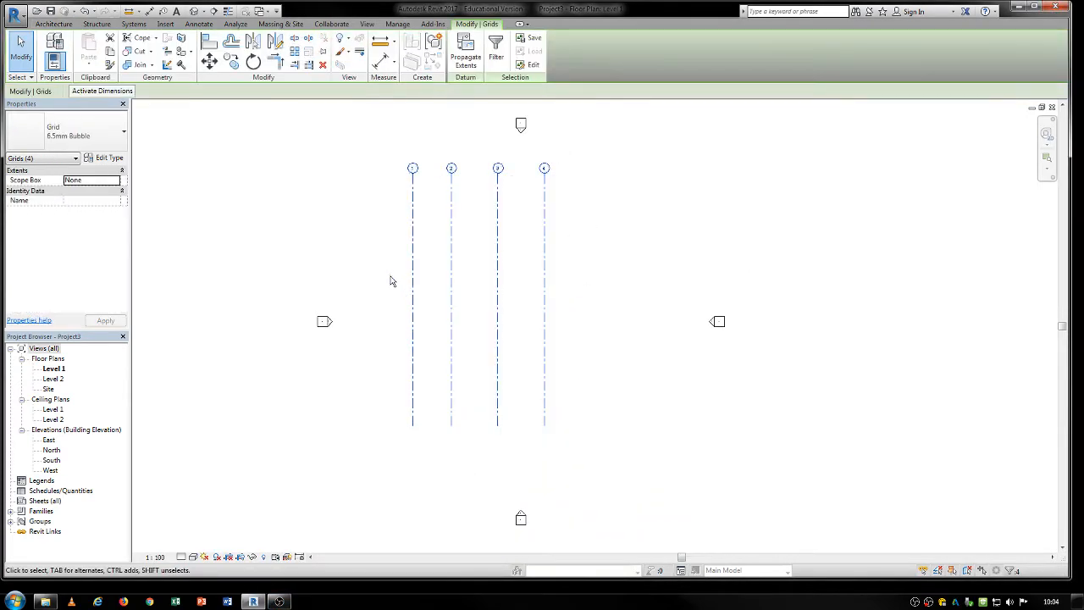
pyautogui.press('c')
pyautogui.press('o')
pyautogui.click(577, 261)
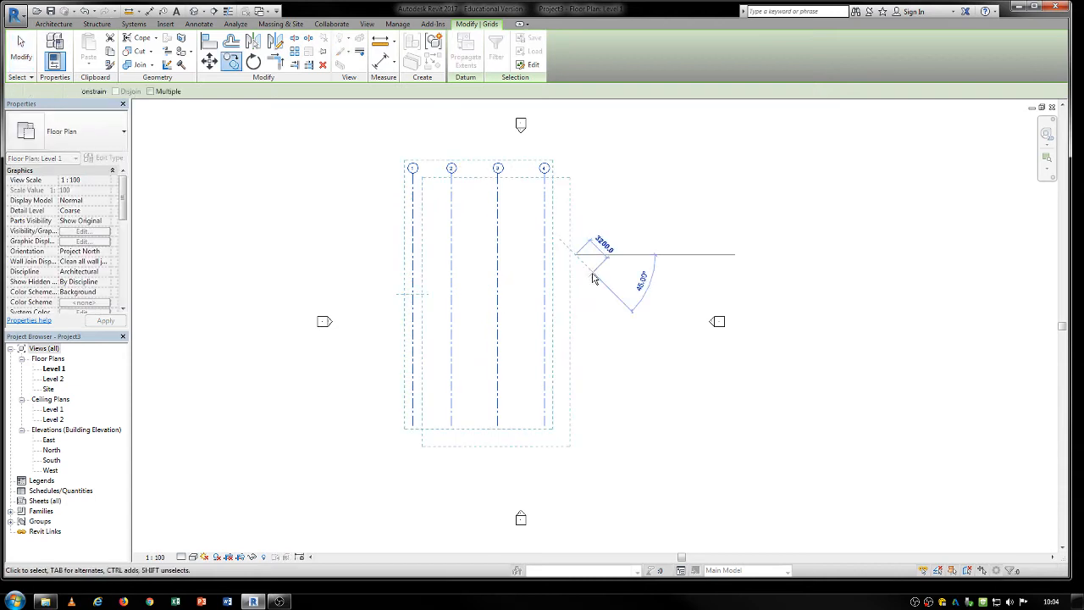
pyautogui.click(594, 278)
# Rotate the four copied grid lines by 90° and shift them upward across the vertical grids.
pyautogui.press('o')
pyautogui.click(612, 252)
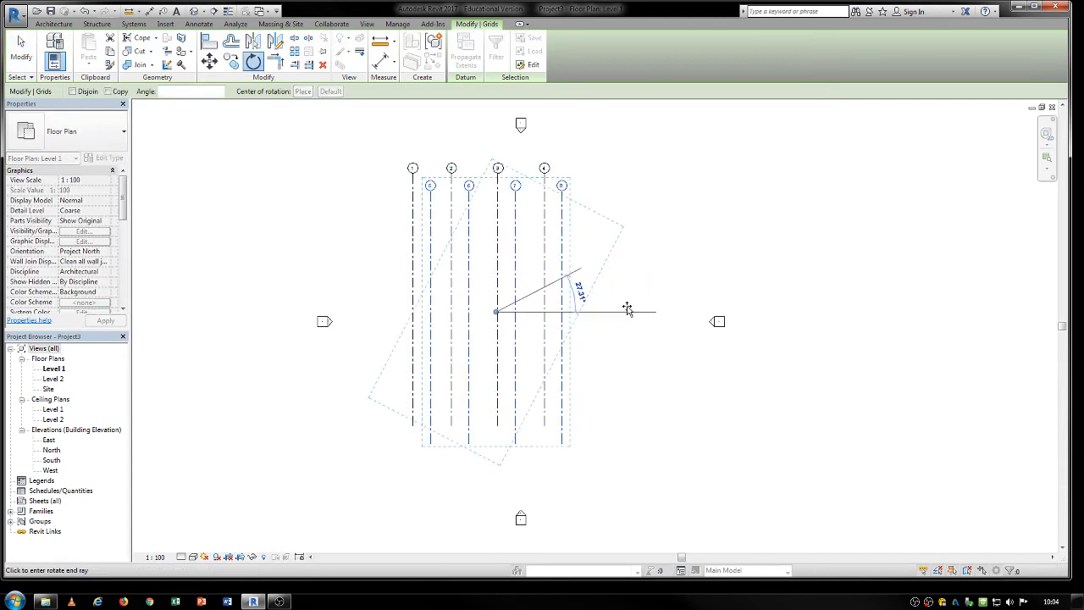
pyautogui.write('90')
pyautogui.press('Return')
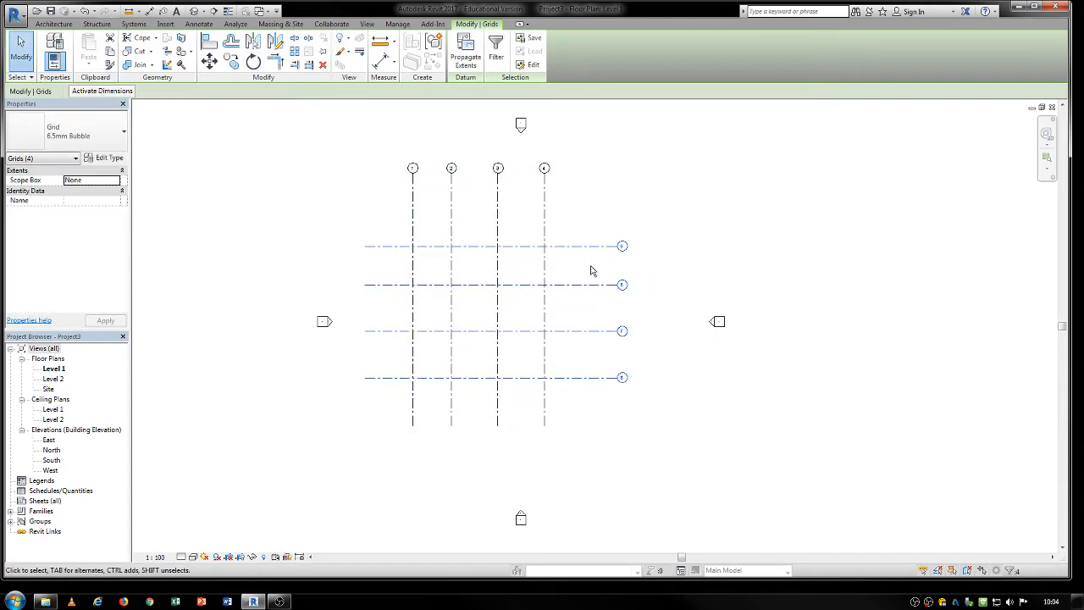
pyautogui.moveTo(596, 254); pyautogui.dragTo(593, 219)
pyautogui.click(582, 431)
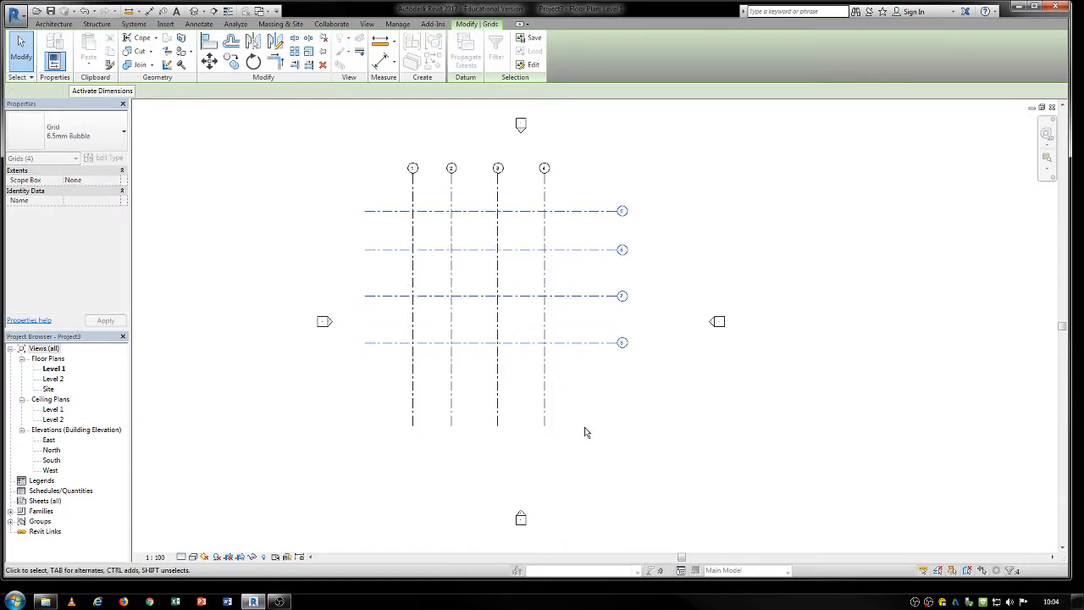
# Try to copy the lowest horizontal grid line downward by 40001 mm, and undo the copy.
pyautogui.click(597, 339)
pyautogui.press('c')
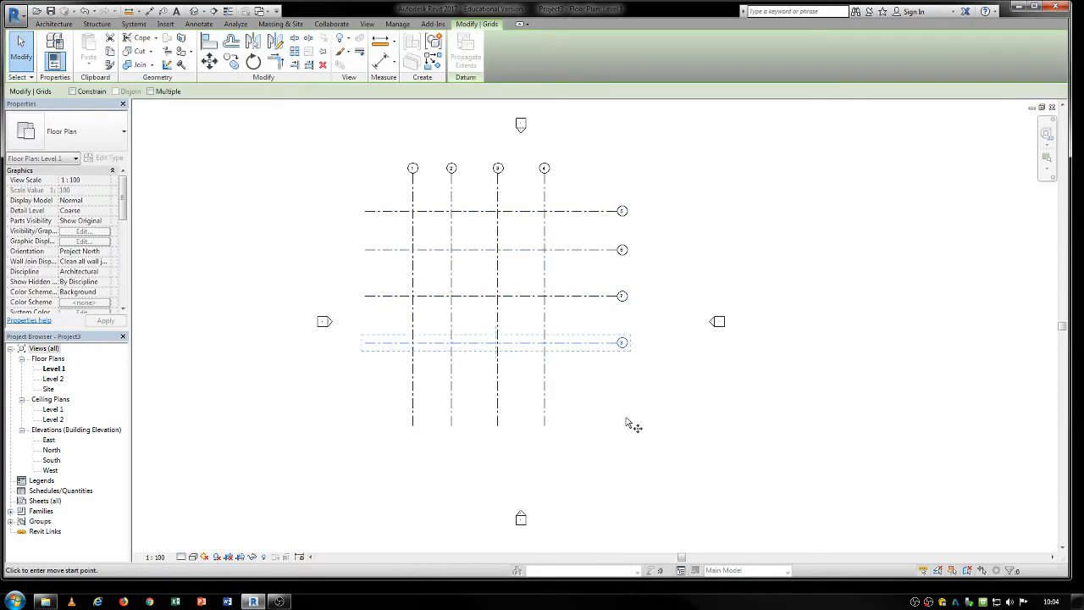
pyautogui.click(602, 368)
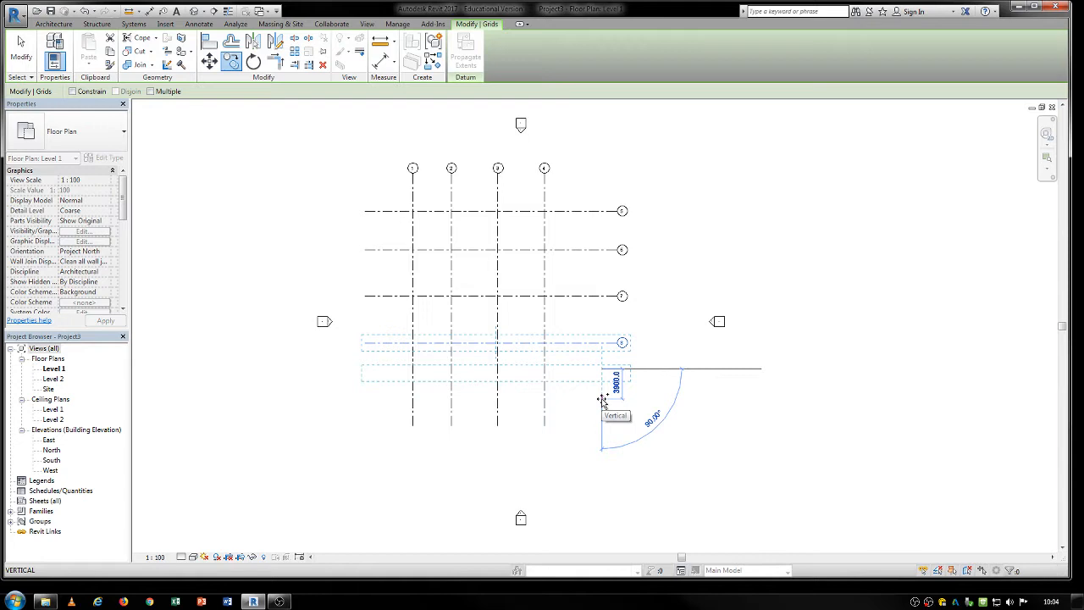
pyautogui.write('40001')
pyautogui.press('Return')
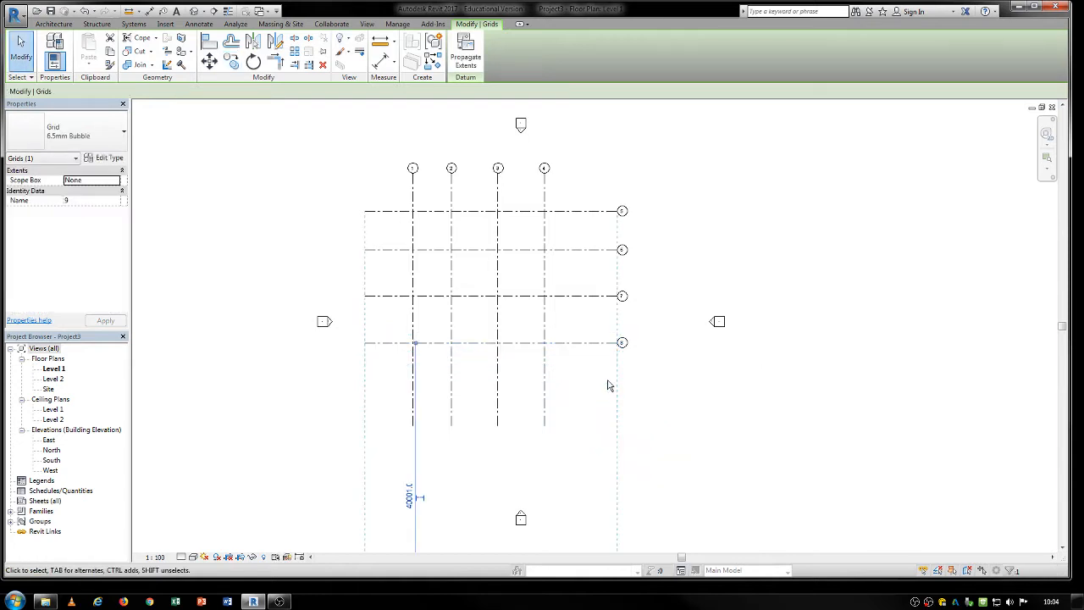
pyautogui.hotkey('ctrl', 'z')
# Copy the lowest horizontal grid line 4000 mm straight down.
pyautogui.click(591, 343)
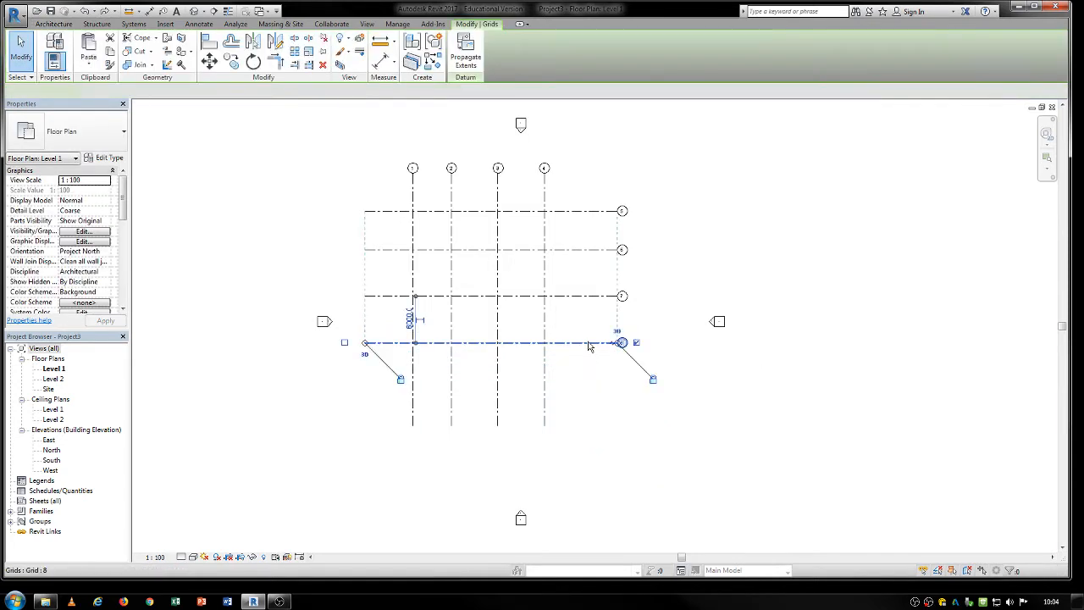
pyautogui.press('c')
pyautogui.press('c')
pyautogui.click(592, 397)
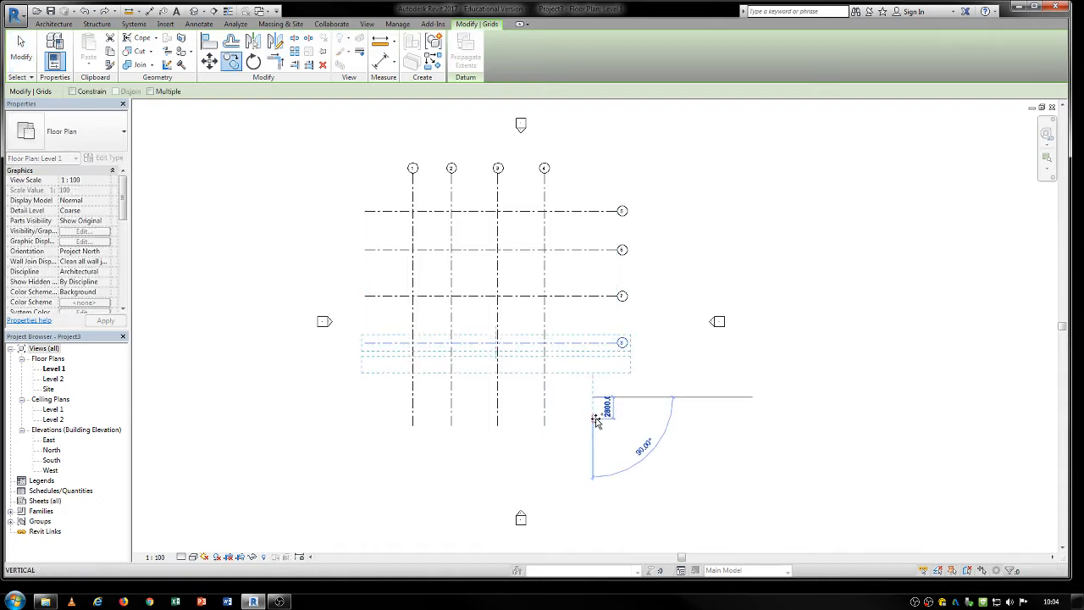
pyautogui.write('4')
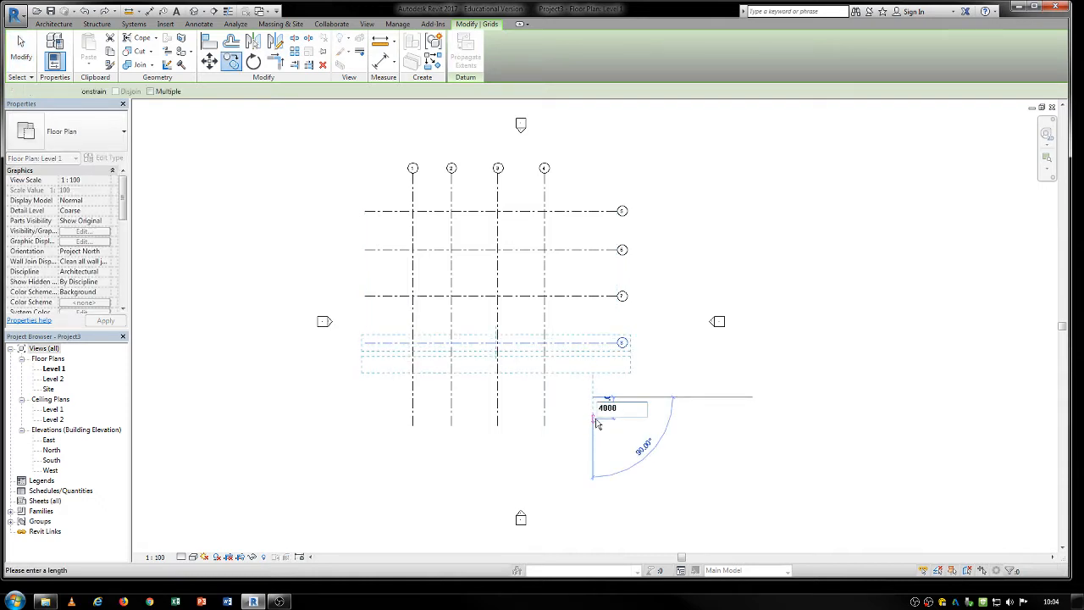
pyautogui.write('000')
pyautogui.press('Return')
pyautogui.click(596, 433)
# Rename the uppermost horizontal grid line to A.
pyautogui.scroll(3, 506, 290)
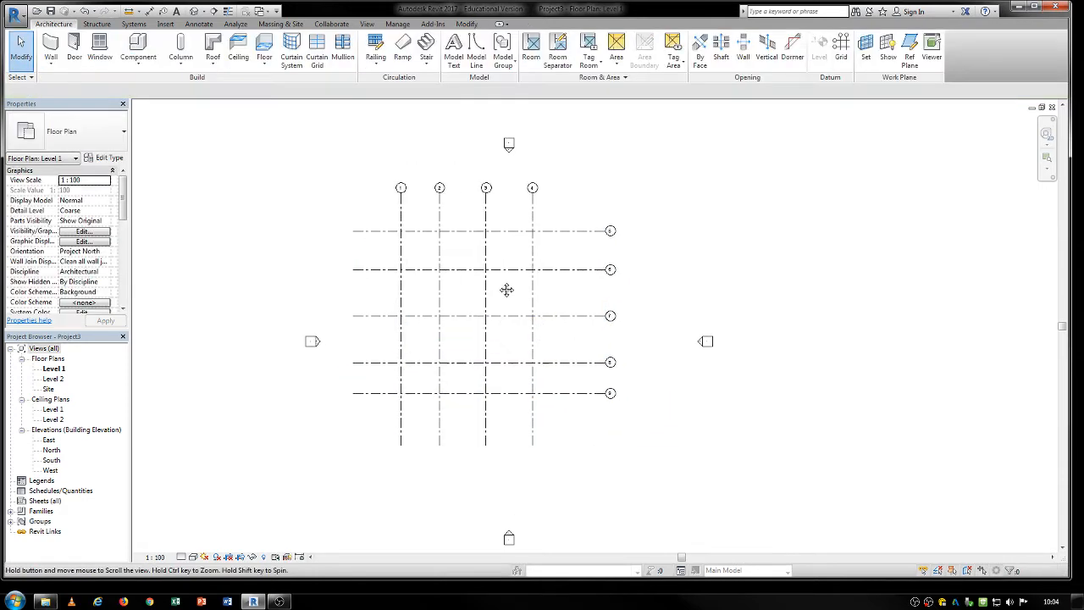
pyautogui.scroll(2, 414, 216)
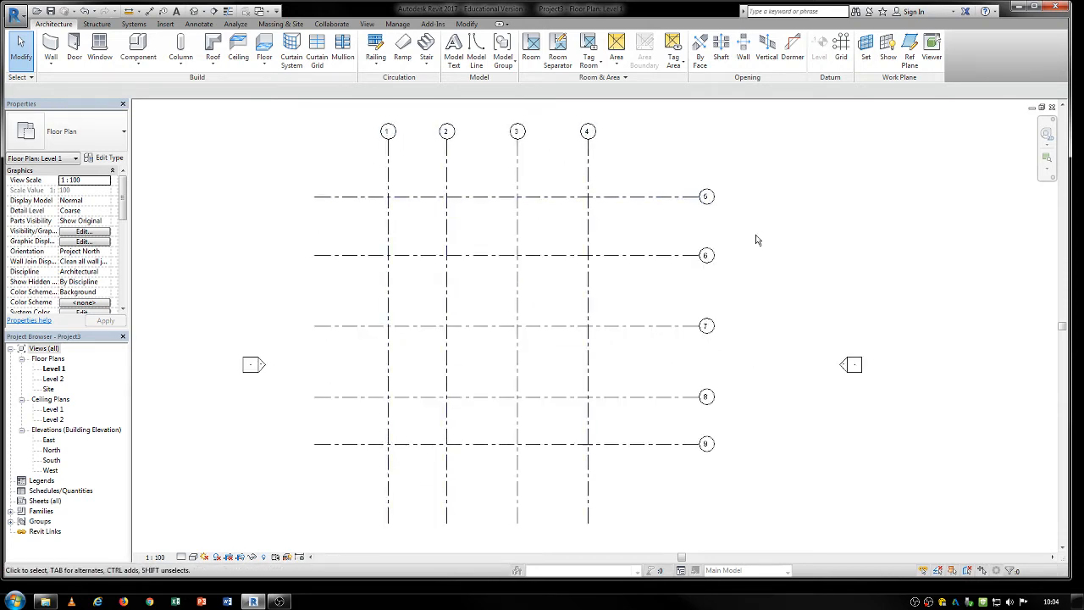
pyautogui.click(708, 198)
pyautogui.click(708, 197)
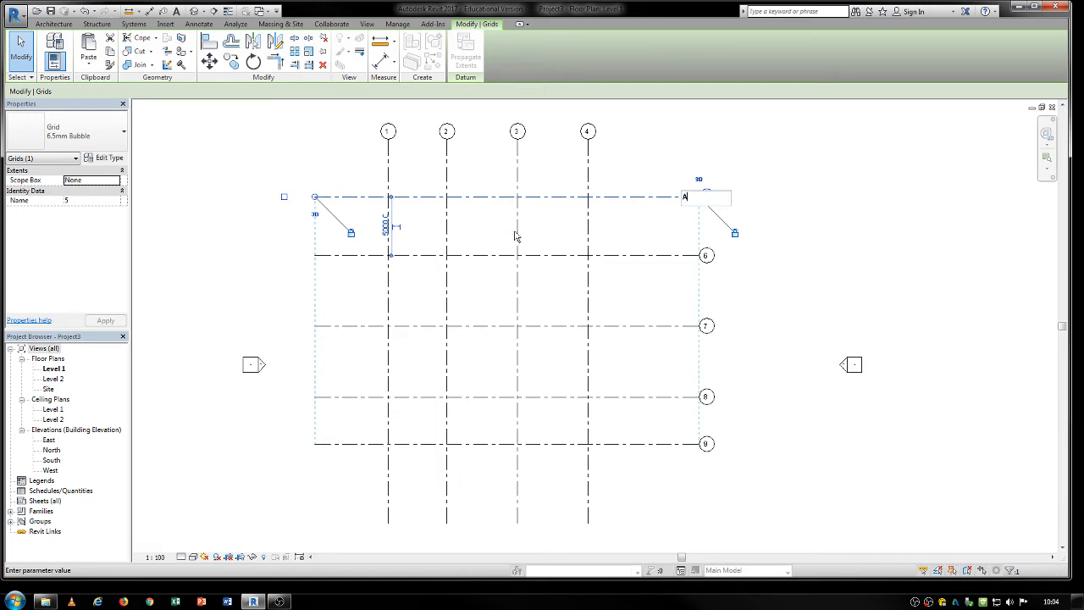
pyautogui.press('Return')
pyautogui.click(674, 148)
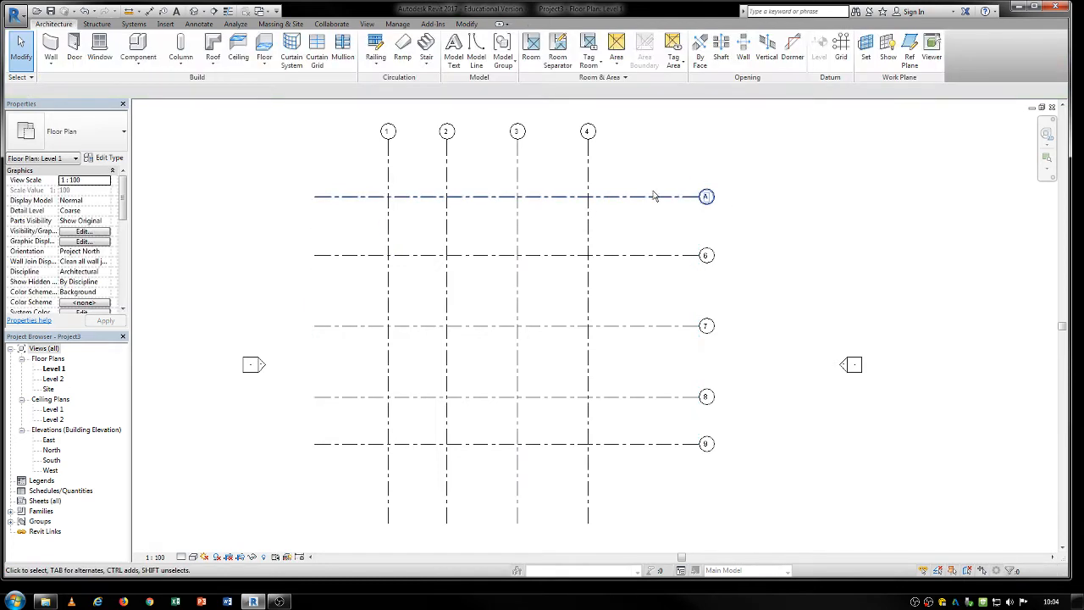
# Try copying grid A to about 2600 mm below it, and delete the copy.
pyautogui.click(653, 197)
pyautogui.press('c')
pyautogui.press('o')
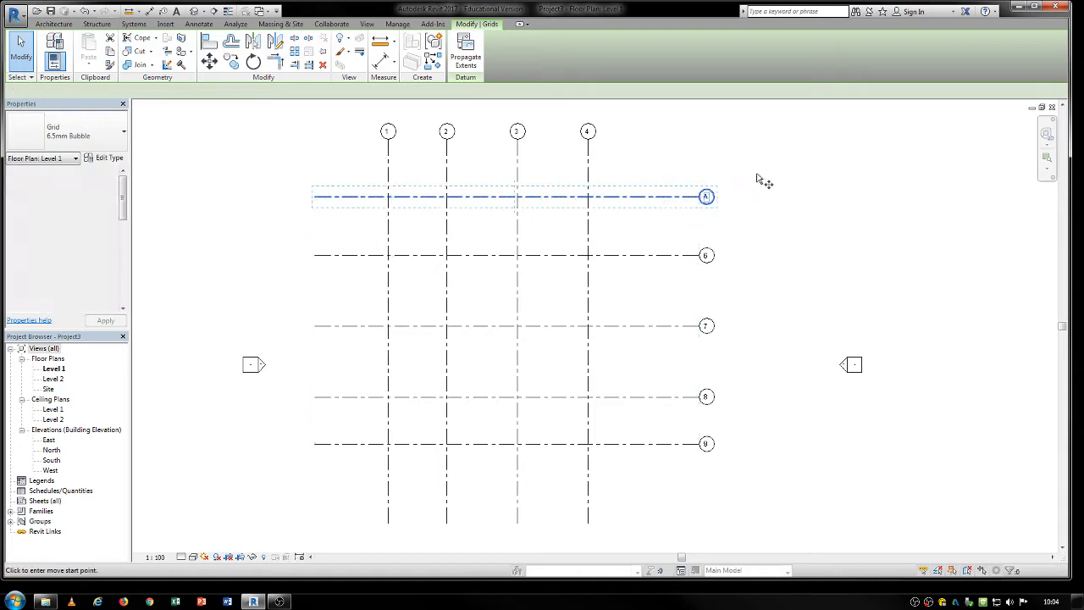
pyautogui.click(756, 174)
pyautogui.click(765, 207)
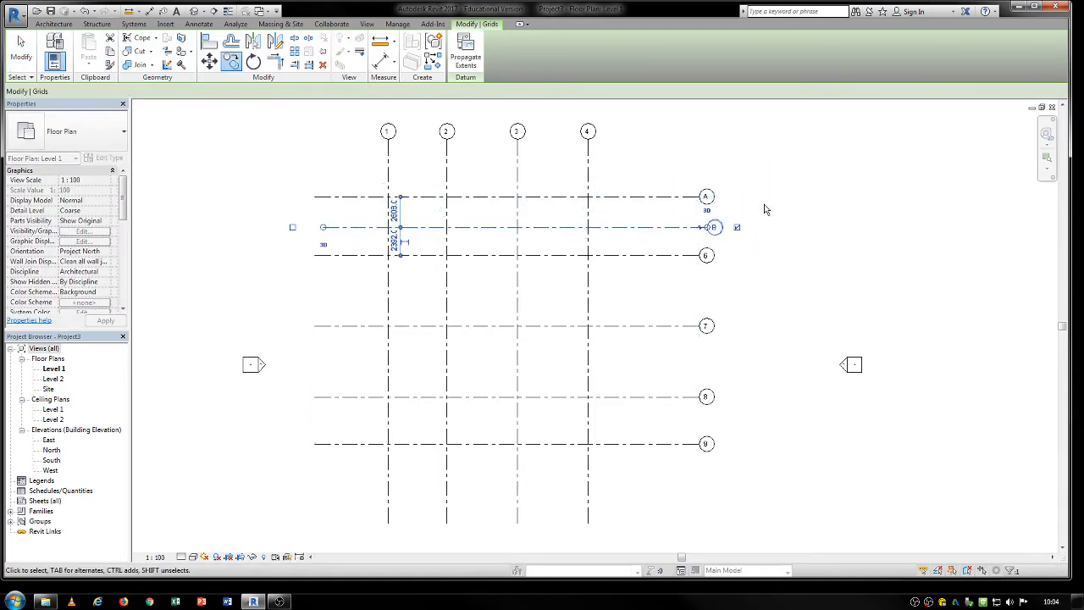
pyautogui.click(738, 274)
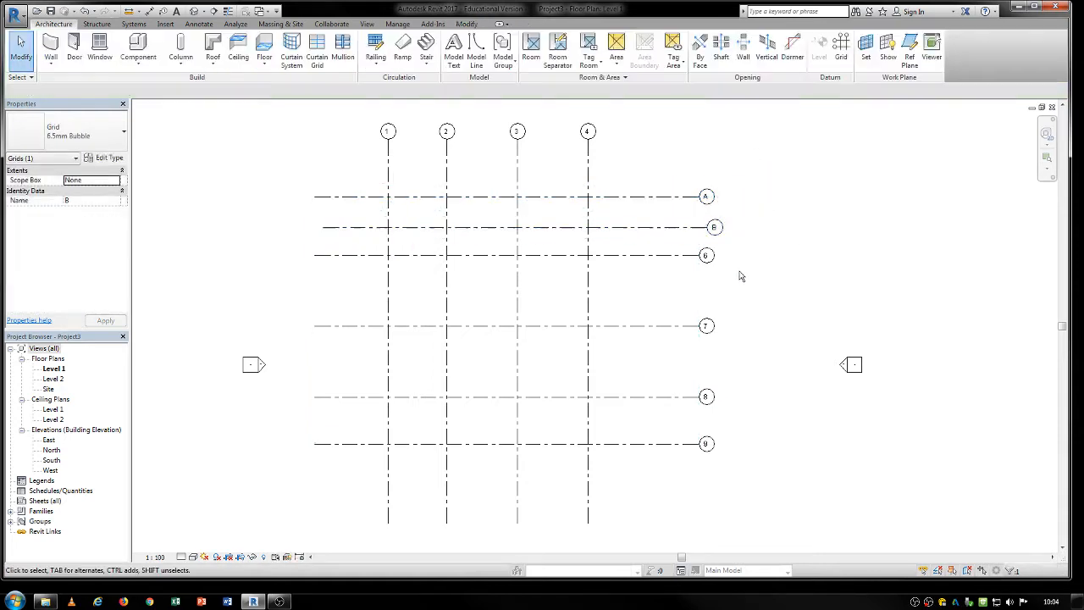
pyautogui.click(691, 228)
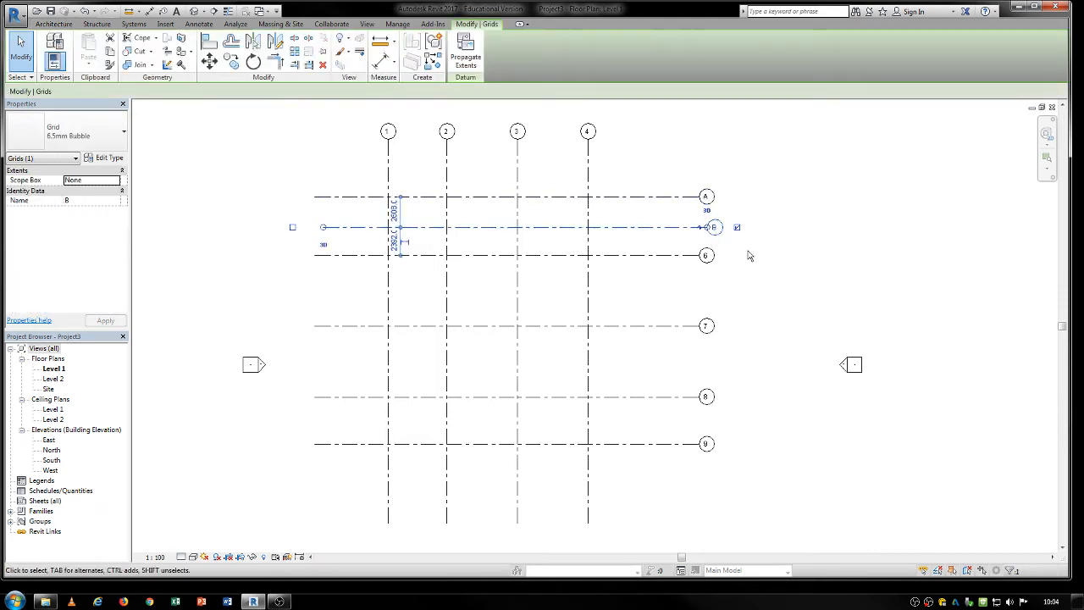
pyautogui.press('Delete')
# Rename the second and third horizontal grid lines to B and C.
pyautogui.click(706, 255)
pyautogui.click(707, 255)
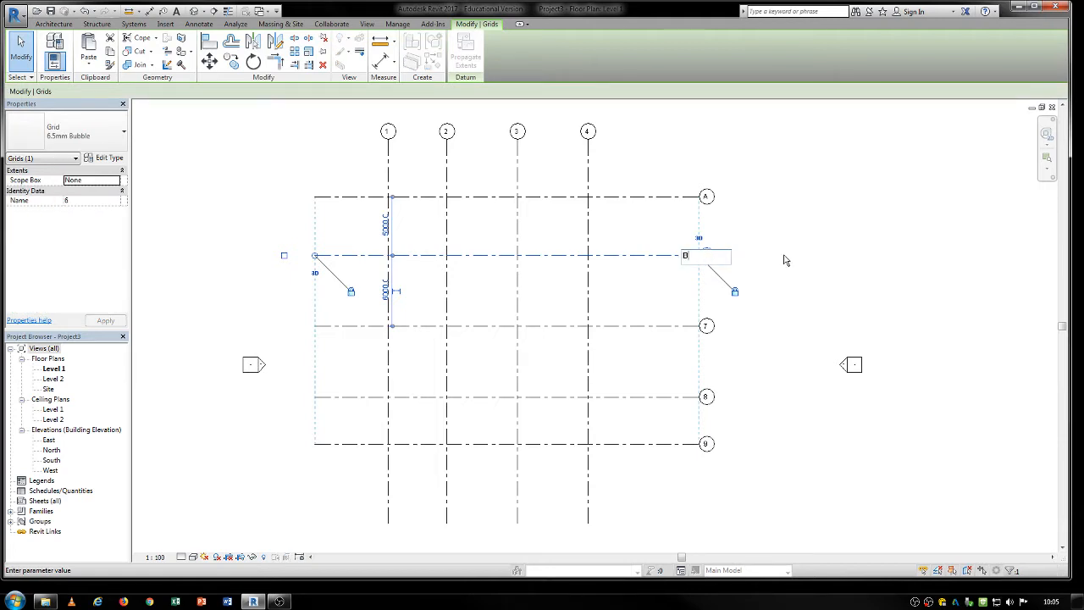
pyautogui.write('B')
pyautogui.press('Return')
pyautogui.click(708, 326)
pyautogui.click(707, 326)
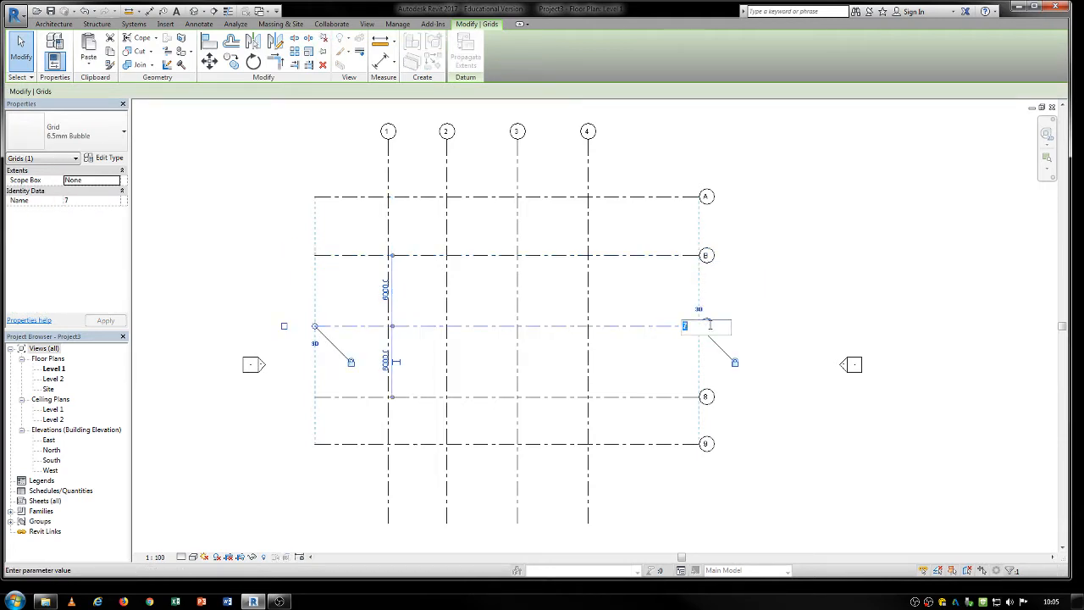
pyautogui.press('Return')
# Rename the two lowest horizontal grid lines to D and E.
pyautogui.click(706, 396)
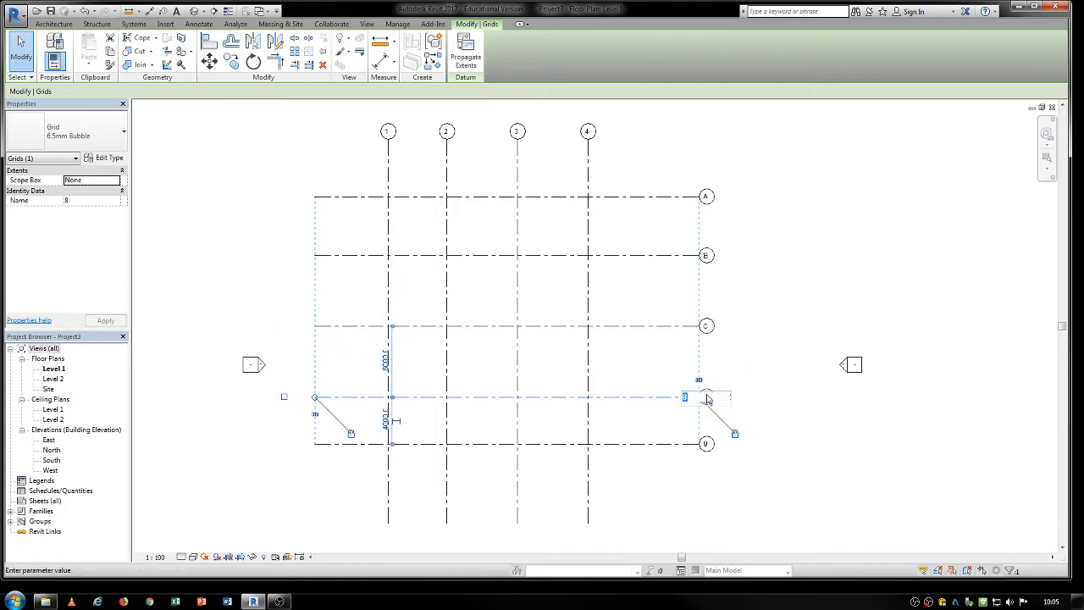
pyautogui.click(707, 396)
pyautogui.click(707, 443)
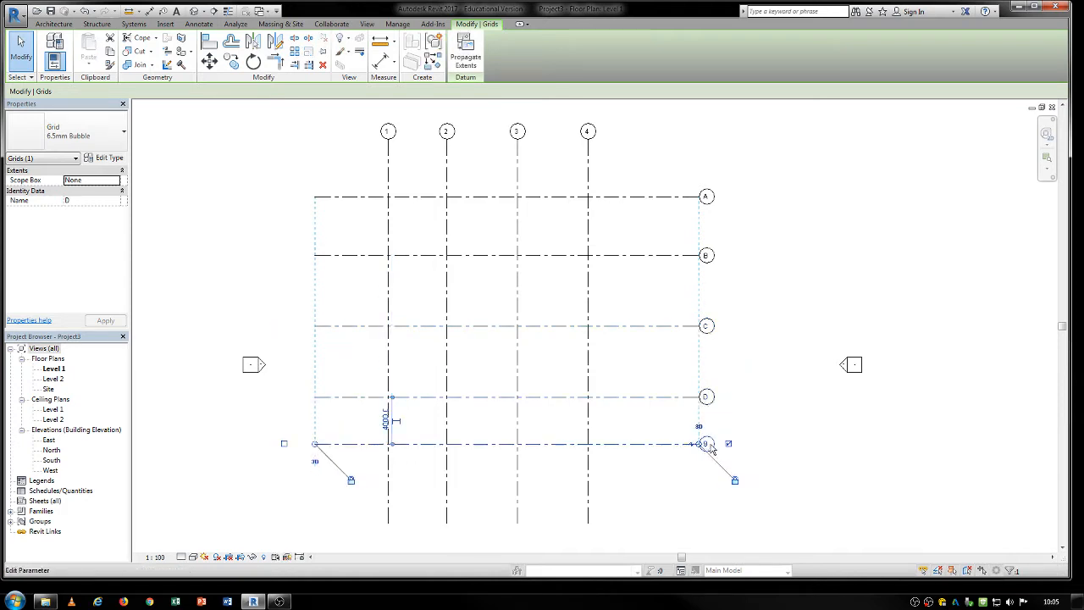
pyautogui.click(707, 443)
pyautogui.write('E')
pyautogui.press('Return')
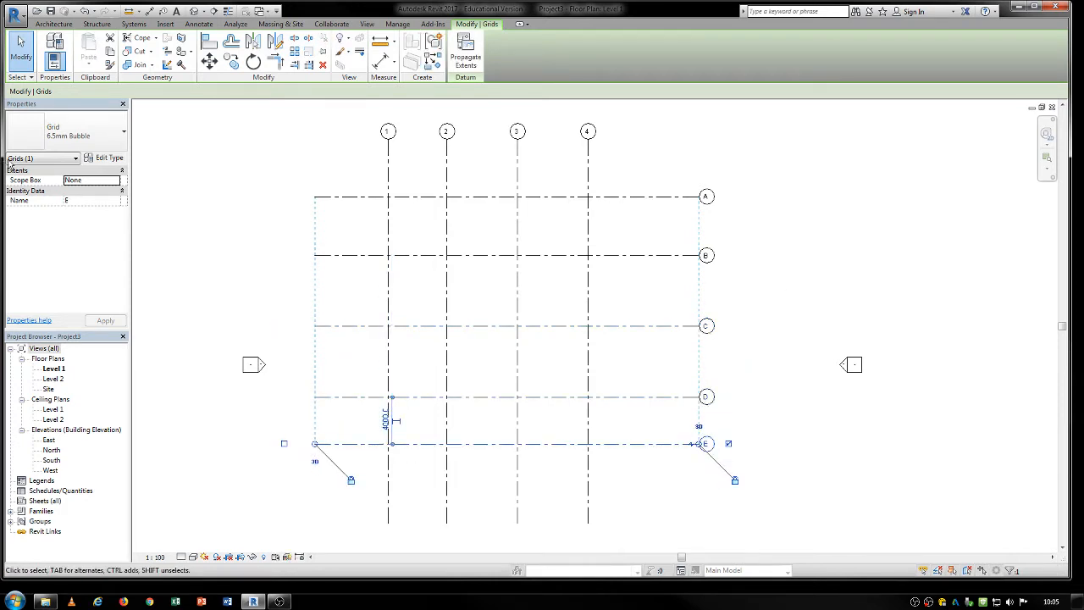
# Draw a closed chain of walls through grid intersections A1, B1, D3, E3, E4, B4 and A3, back to A1.
pyautogui.click(54, 24)
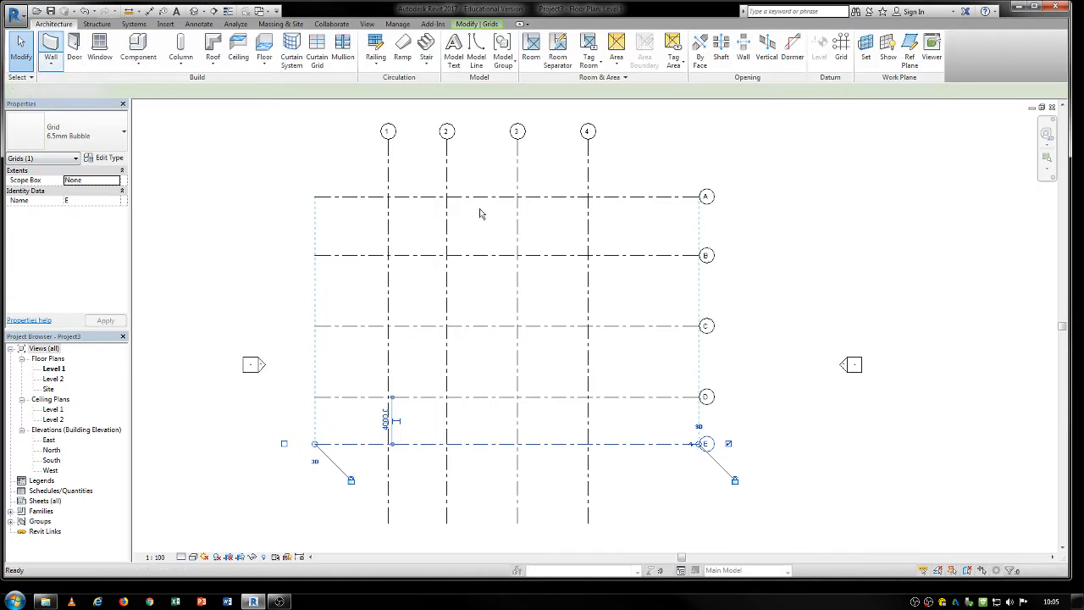
pyautogui.click(388, 196)
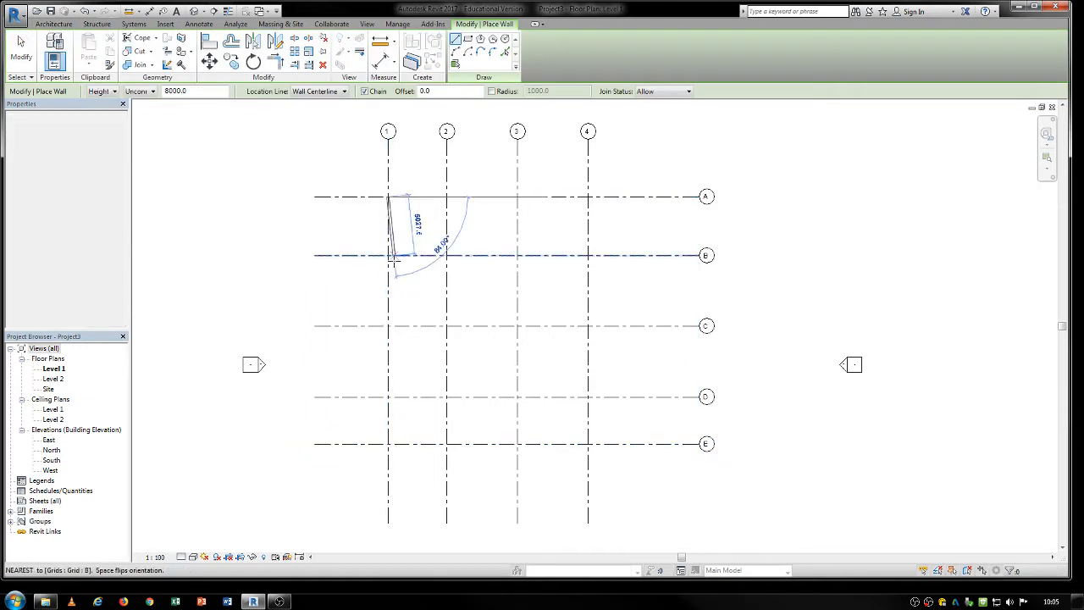
pyautogui.click(388, 254)
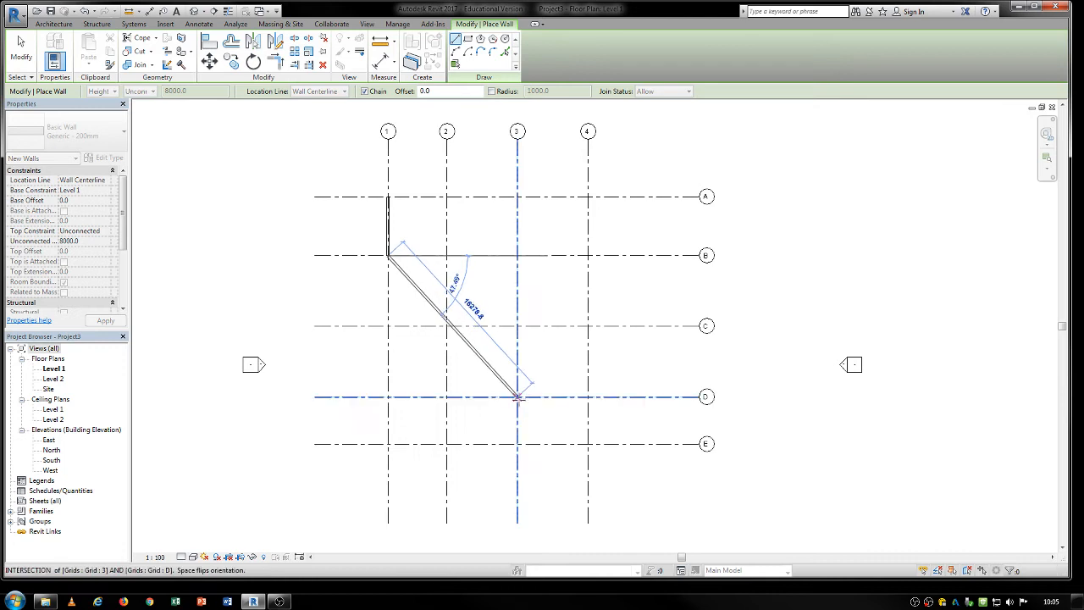
pyautogui.click(517, 396)
pyautogui.click(518, 443)
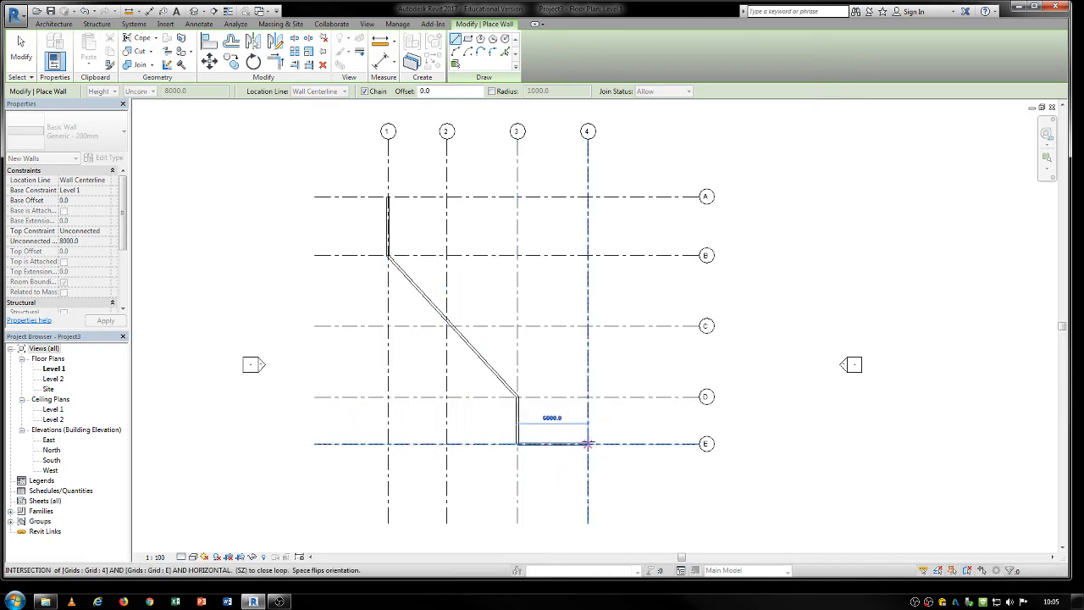
pyautogui.click(588, 443)
pyautogui.click(588, 255)
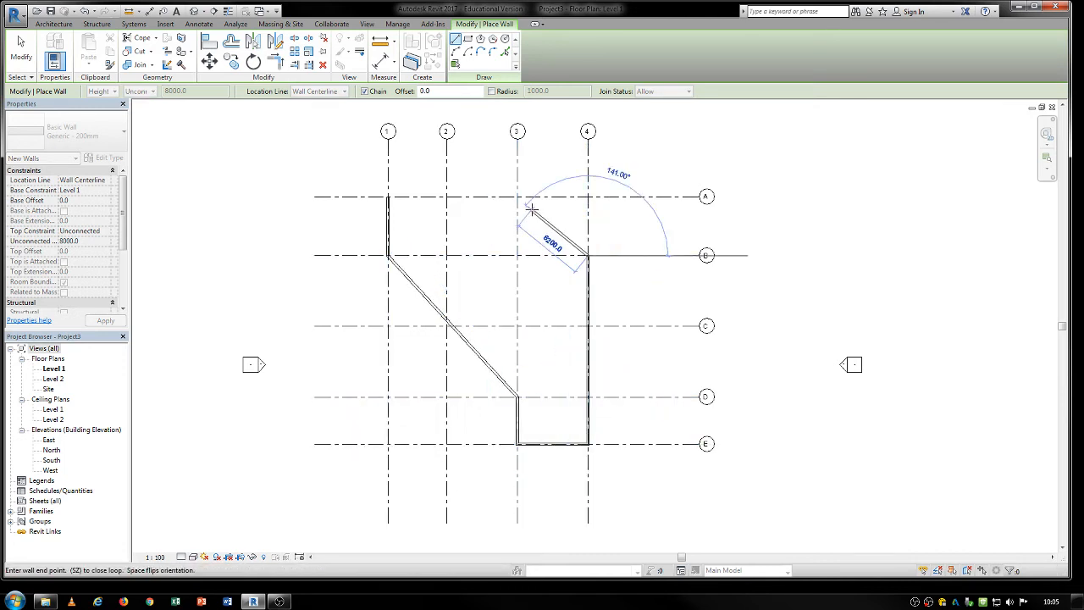
pyautogui.click(518, 196)
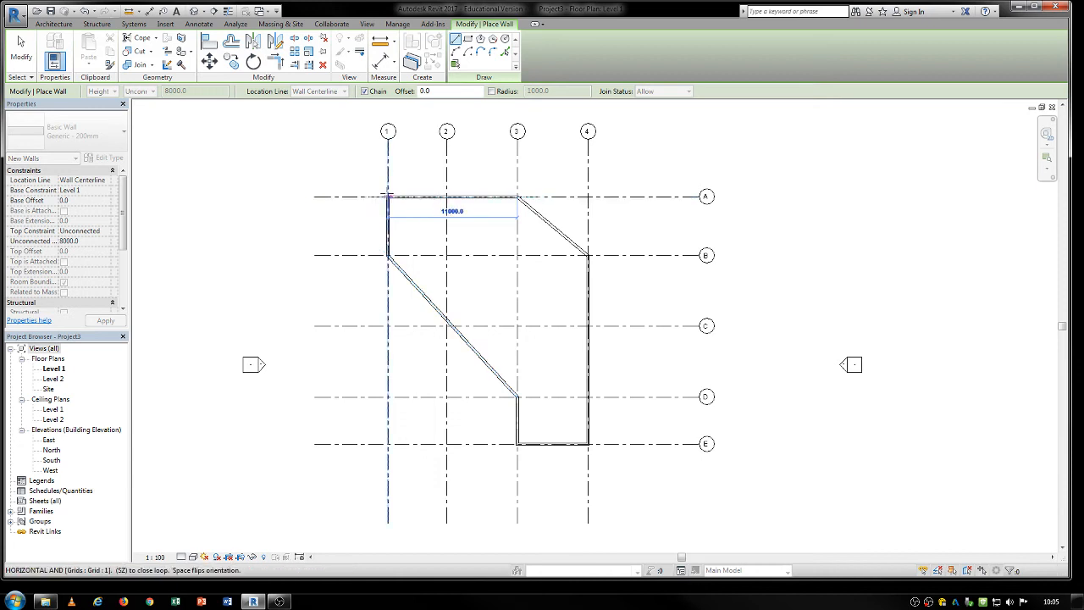
pyautogui.click(387, 197)
pyautogui.press('Escape')
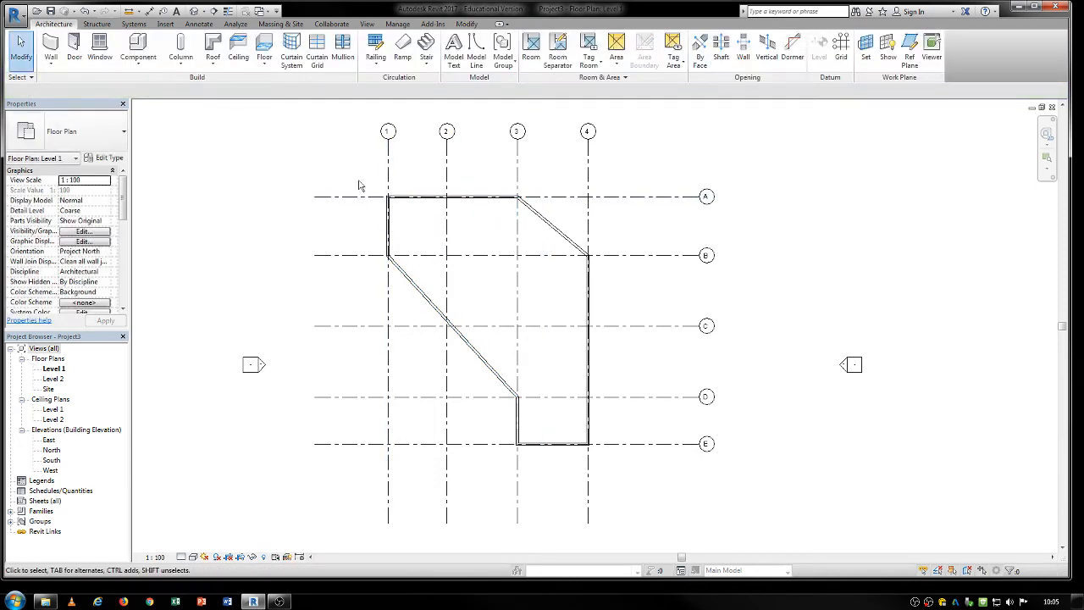
# Create a Generic Floor - 400mm on Level 1, picking the whole chain of exterior walls as its boundary.
pyautogui.click(264, 46)
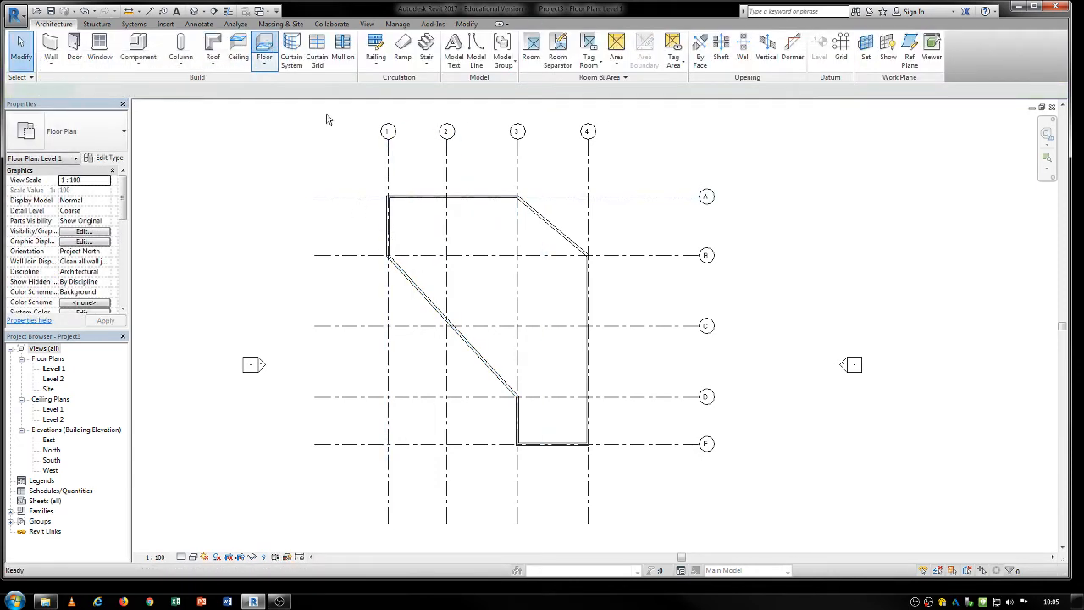
pyautogui.click(565, 65)
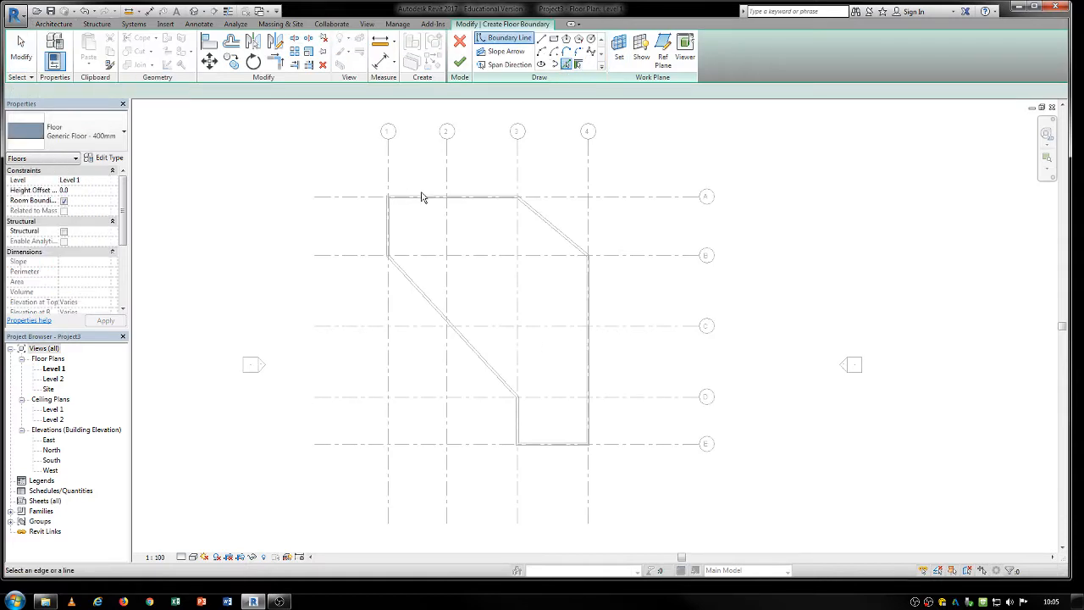
pyautogui.press('Tab')
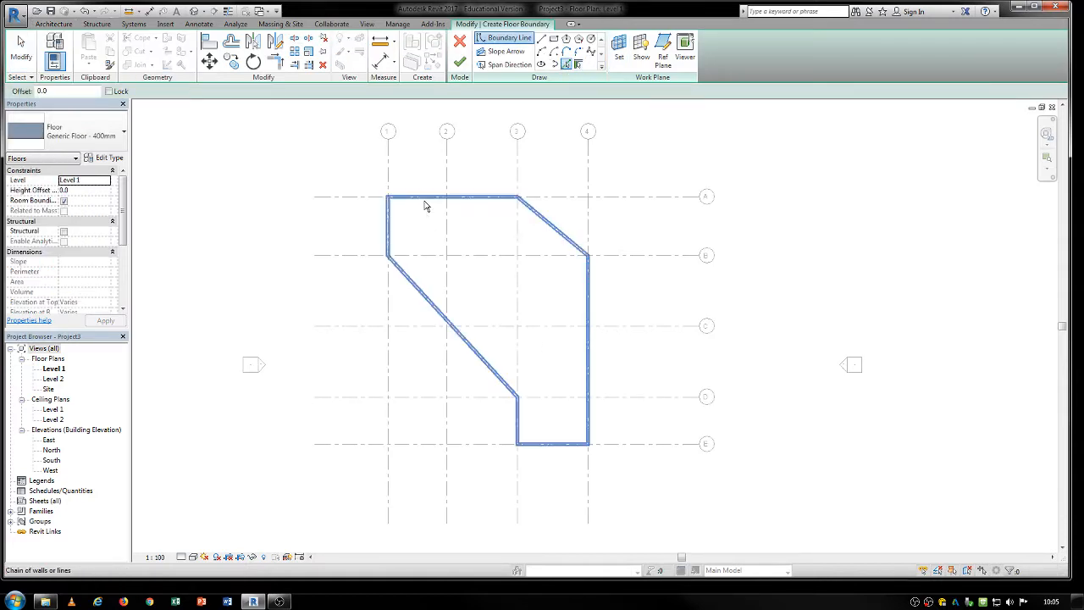
pyautogui.click(426, 206)
pyautogui.click(459, 62)
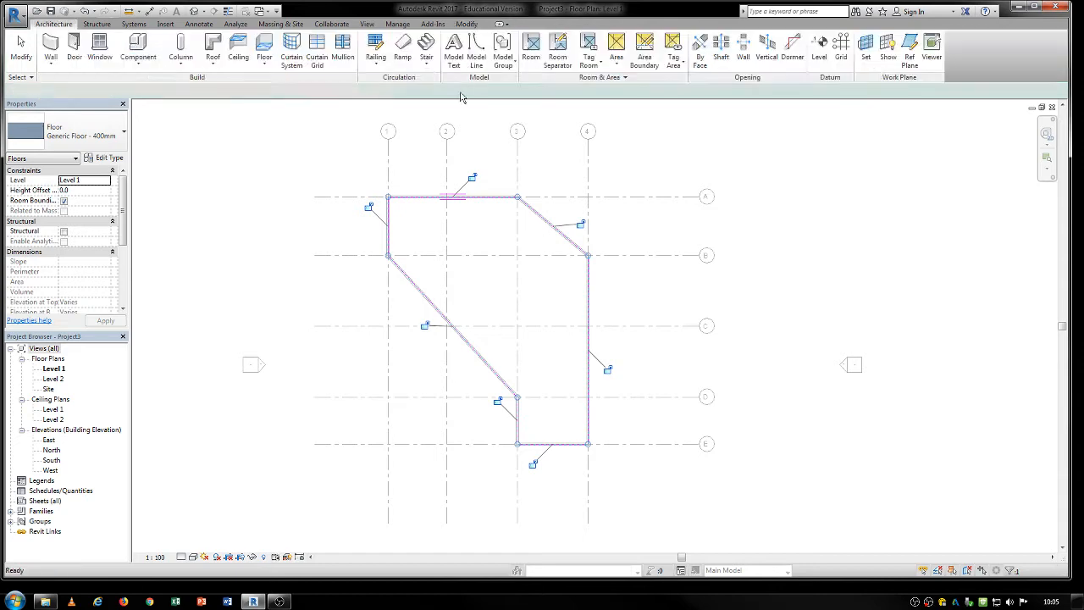
pyautogui.scroll(11, 109, 40)
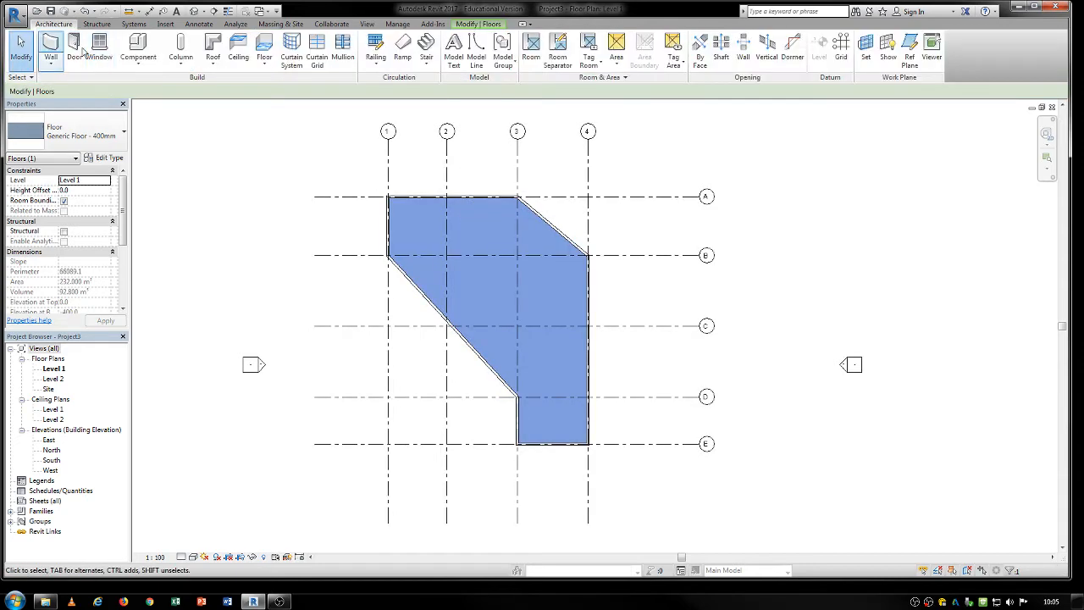
# Draw two connected interior walls from the slanted exterior wall above grid C, bending between grids 2 and 3 up to the grid A wall.
pyautogui.press('w')
pyautogui.press('a')
pyautogui.click(431, 303)
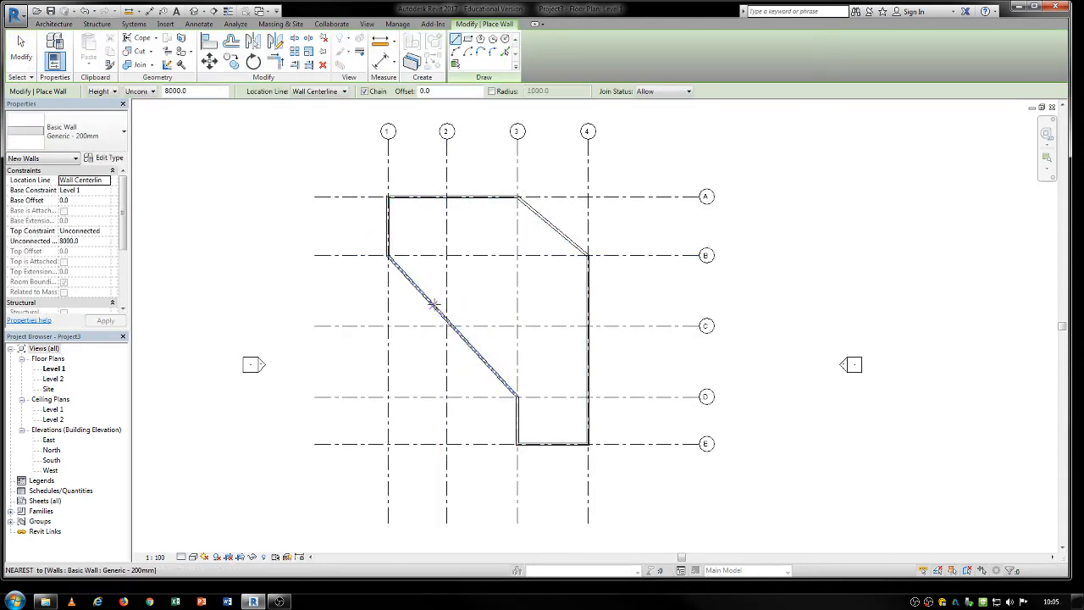
pyautogui.click(479, 277)
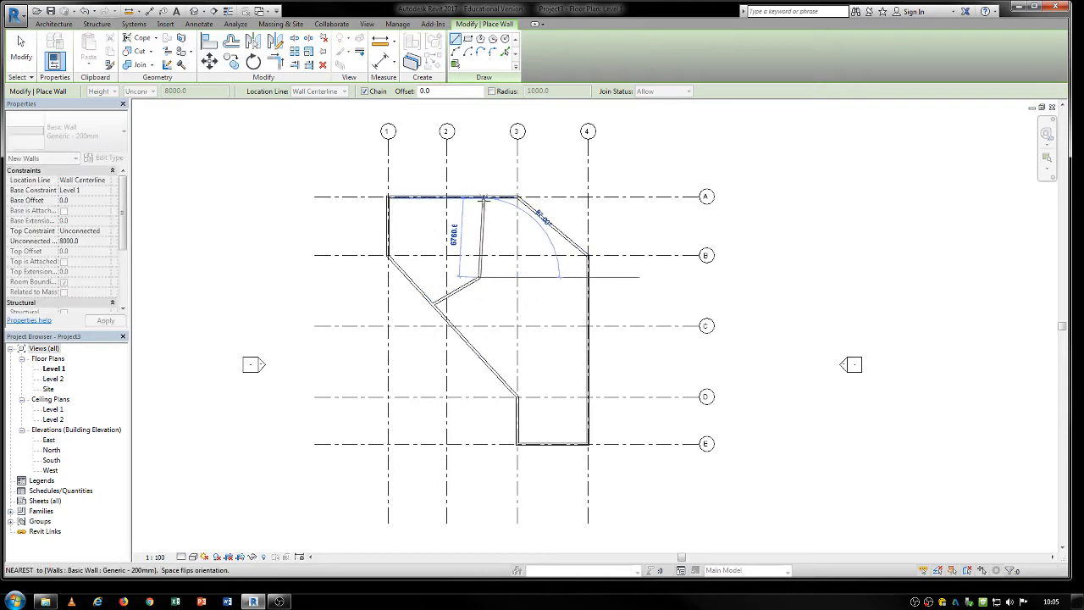
pyautogui.click(480, 197)
pyautogui.press('Escape')
pyautogui.press('Escape')
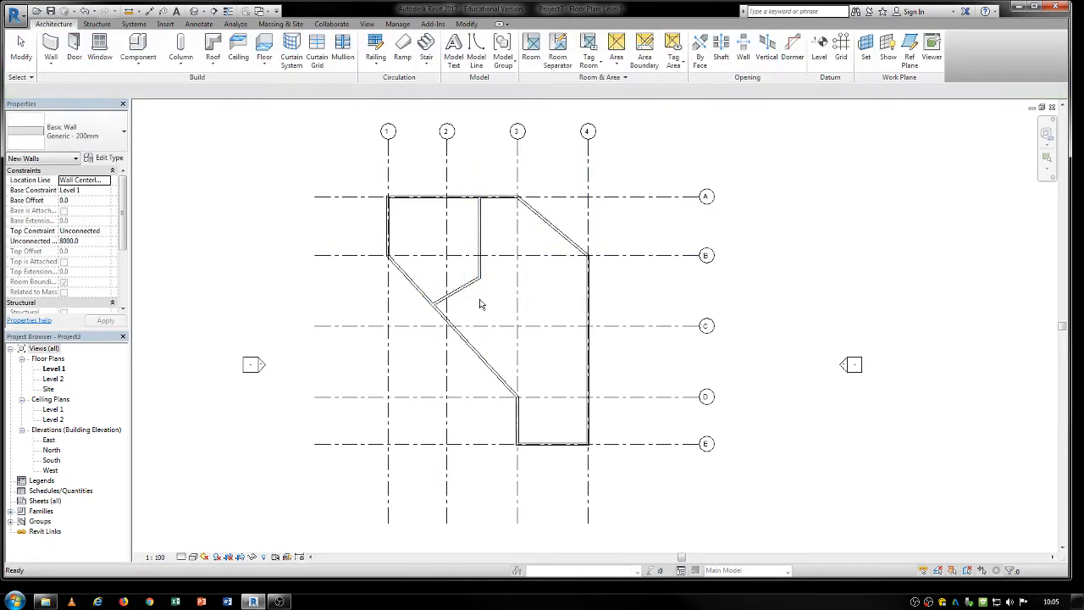
# Replace the short slanted partition with a steeper one from the vertical partition's lower end to the slanted exterior wall.
pyautogui.click(462, 291)
pyautogui.press('Delete')
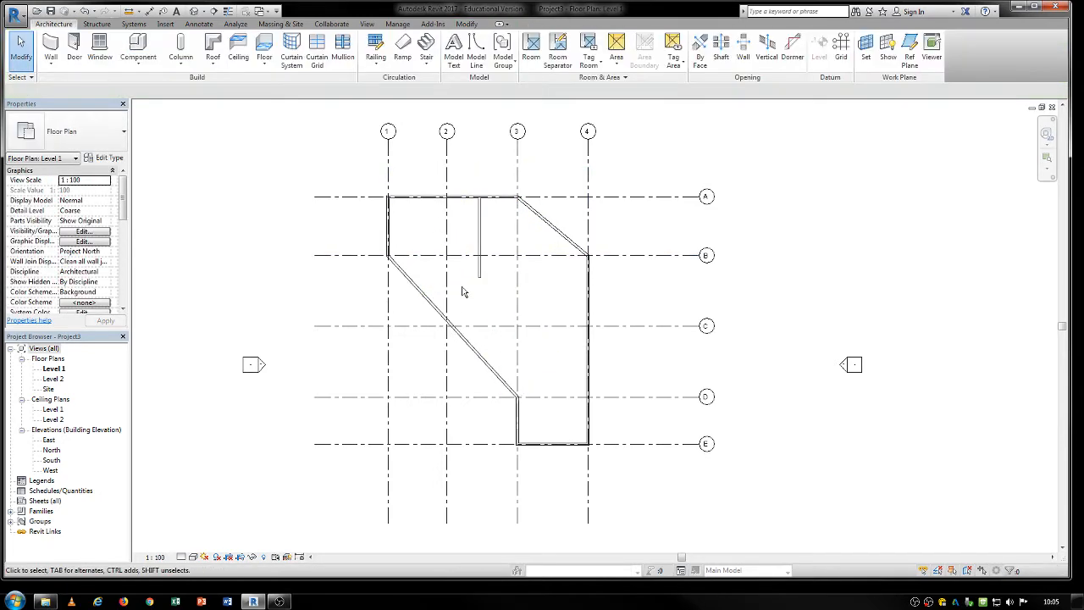
pyautogui.press('w')
pyautogui.press('a')
pyautogui.click(480, 277)
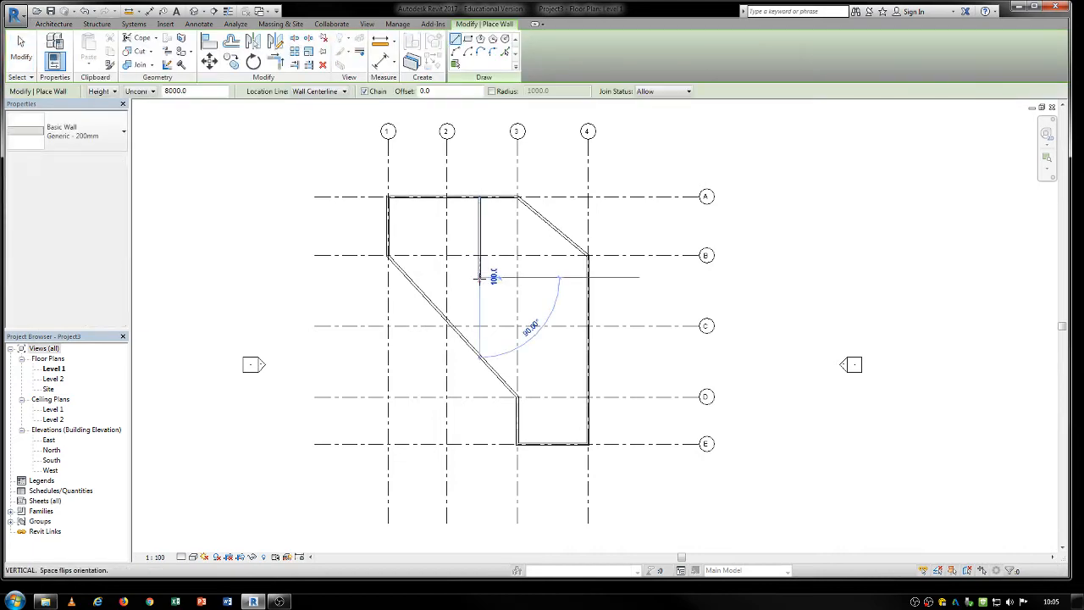
pyautogui.click(441, 315)
pyautogui.press('Escape')
pyautogui.press('Escape')
# Copy the short slanted partition down along the slanted exterior wall so the copy crosses it below grid C.
pyautogui.click(474, 290)
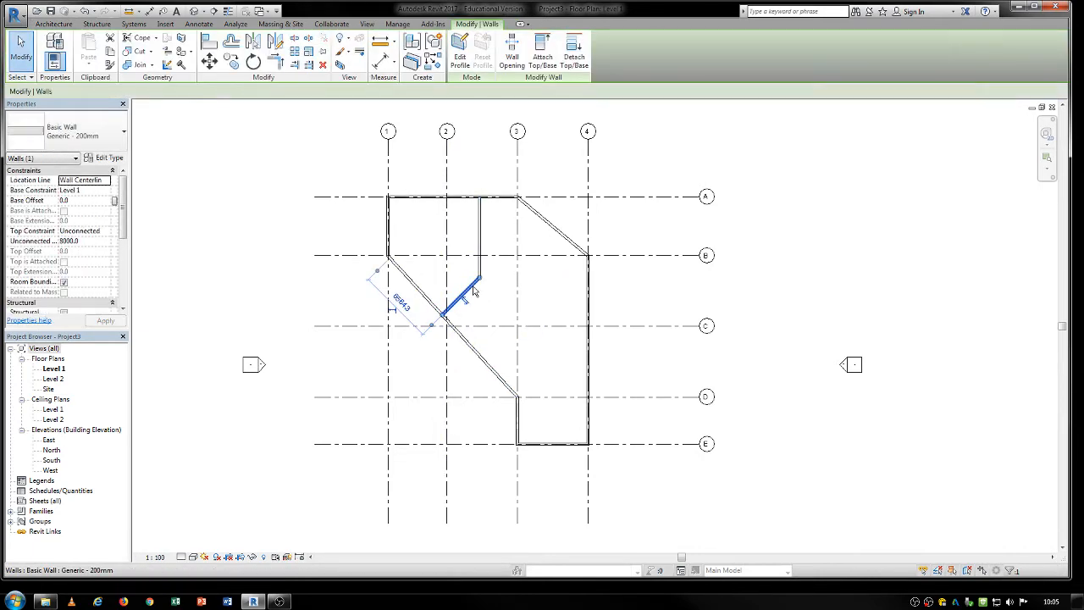
pyautogui.press('c')
pyautogui.click(490, 301)
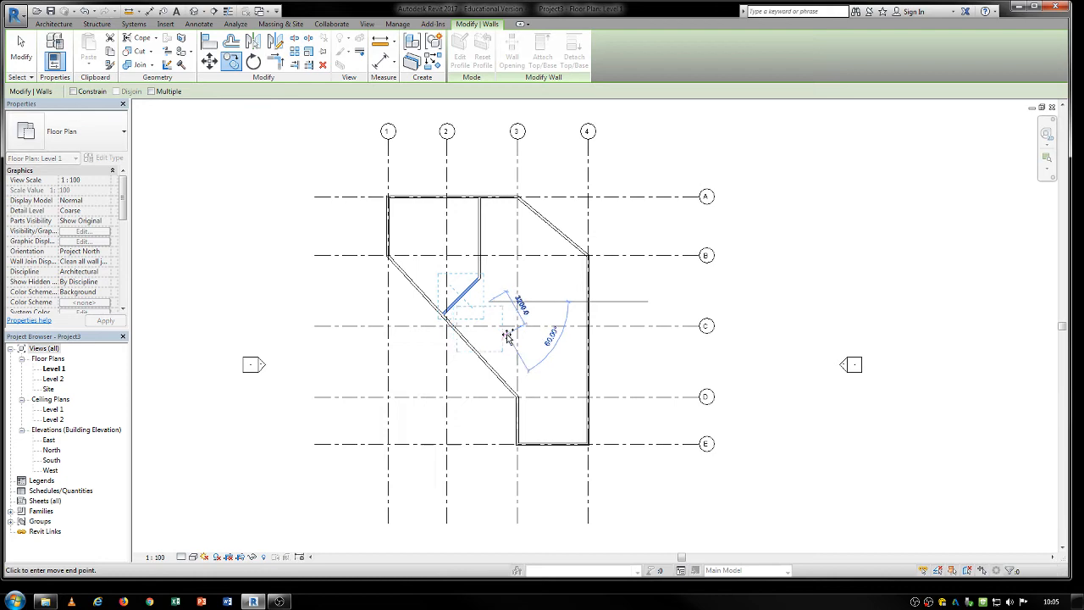
pyautogui.click(510, 340)
pyautogui.press('Escape')
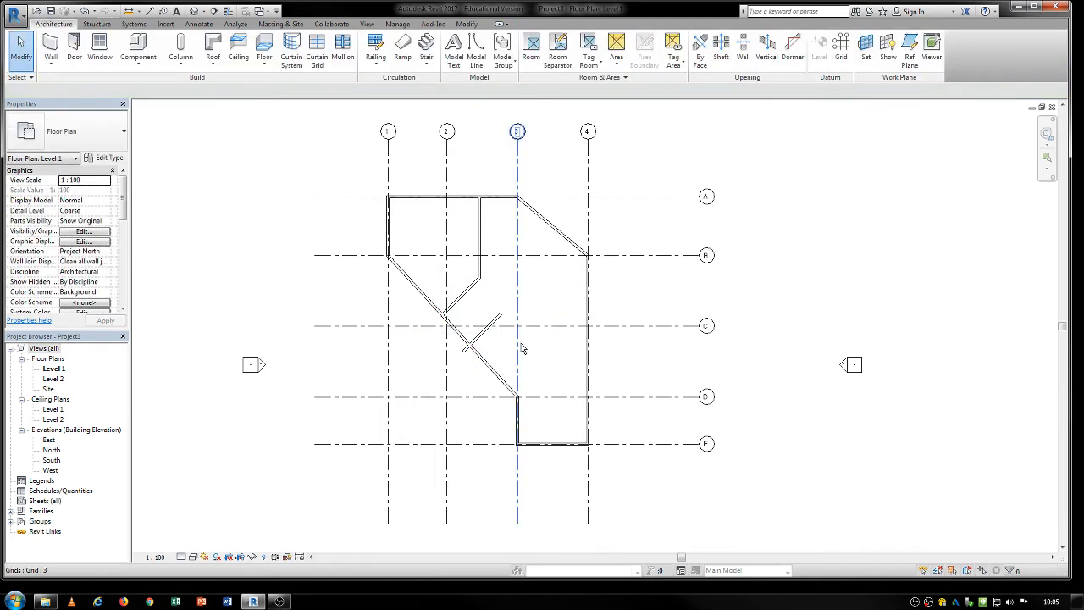
pyautogui.press('a')
pyautogui.press('Escape')
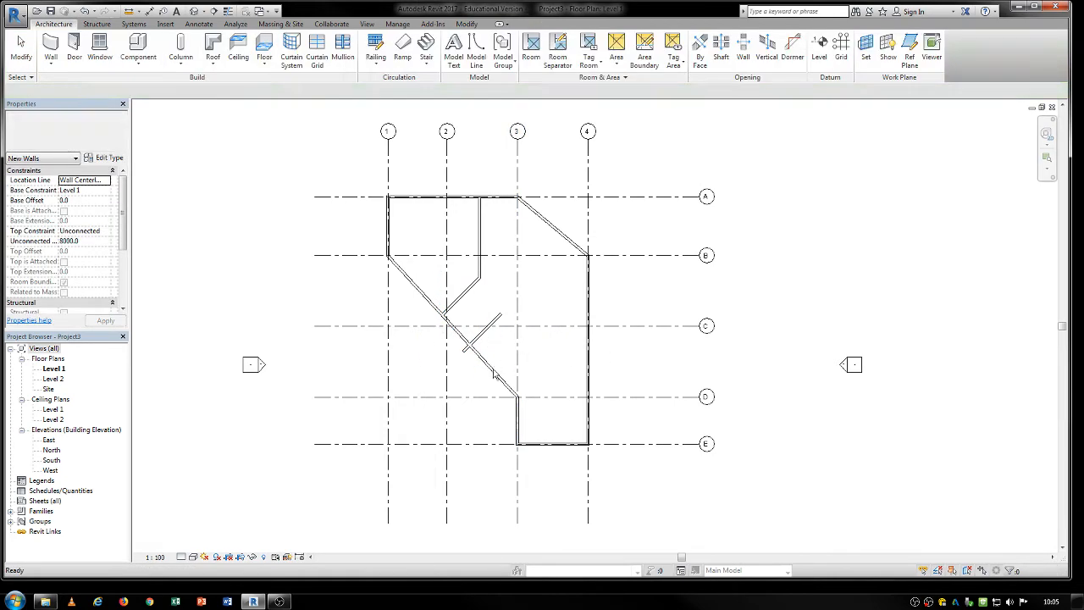
# Copy the slanted exterior wall about 4700 mm inward, past the inner ends of the short partitions.
pyautogui.click(494, 373)
pyautogui.press('c')
pyautogui.click(494, 373)
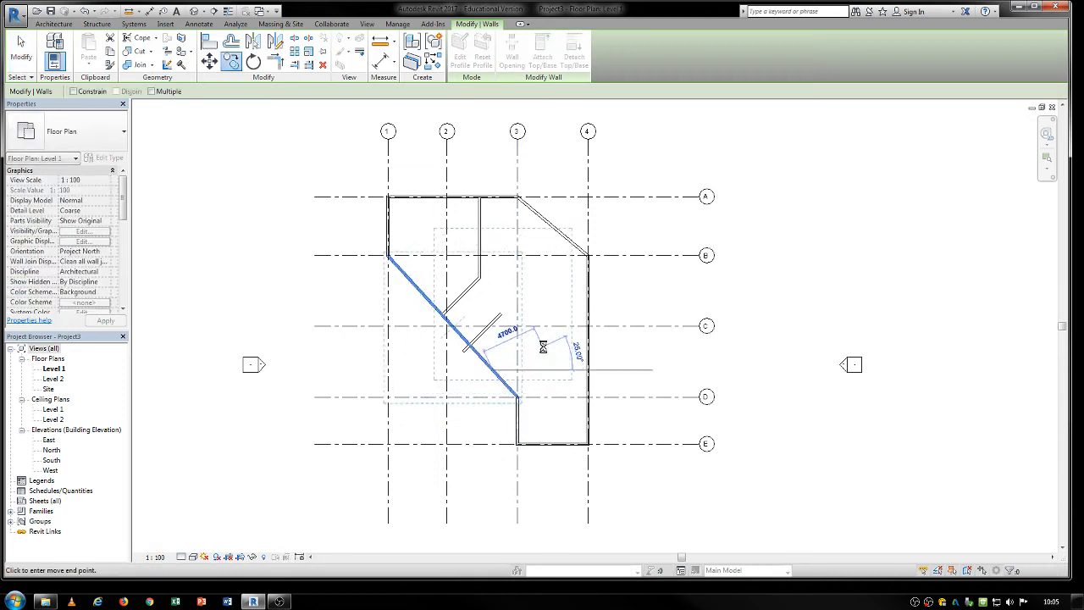
pyautogui.click(543, 352)
pyautogui.press('Escape')
# Trim the copied long slanted wall to corners with the lower short partition and the vertical partition.
pyautogui.press('t')
pyautogui.press('r')
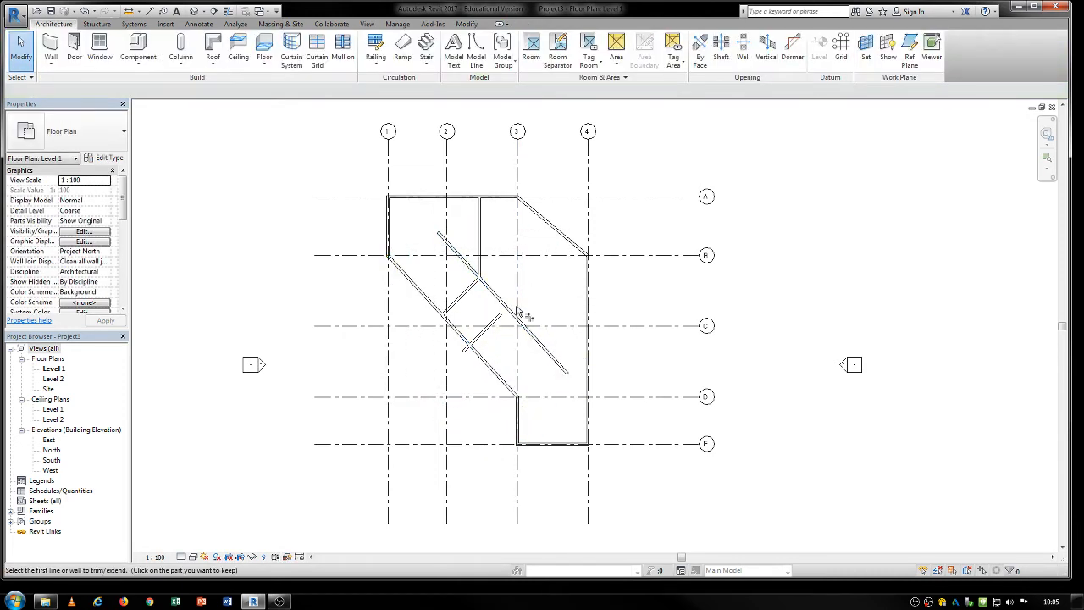
pyautogui.click(498, 297)
pyautogui.click(496, 319)
pyautogui.click(499, 300)
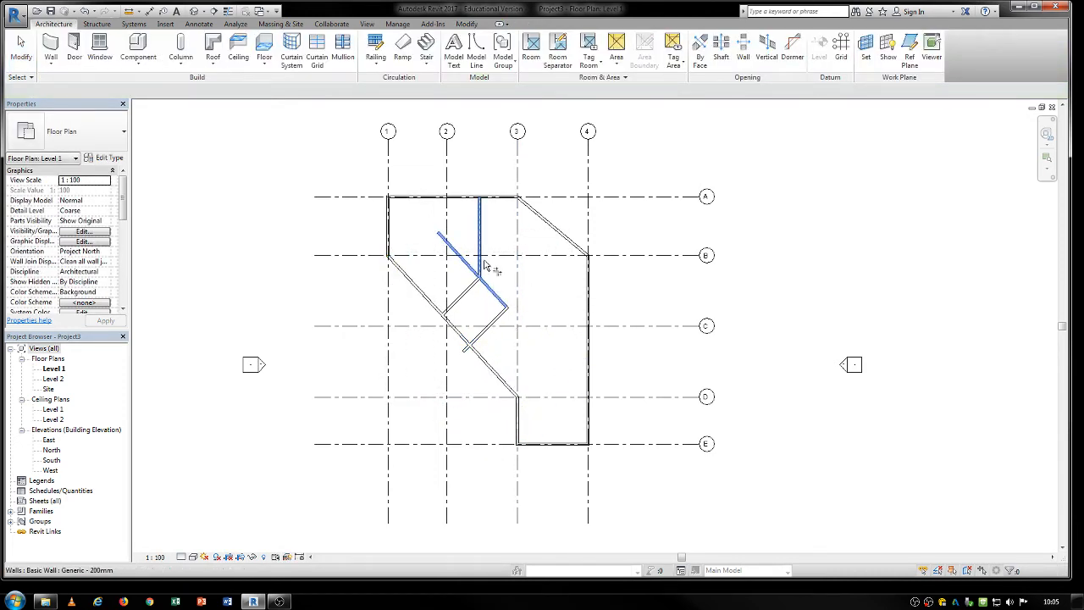
pyautogui.click(480, 262)
pyautogui.press('Escape')
# Move the upper short slanted partition up along the slanted exterior wall, towards grid B.
pyautogui.click(471, 291)
pyautogui.moveTo(471, 290); pyautogui.dragTo(462, 278)
pyautogui.press('Escape')
# Shorten the lower short partition so its projecting end stops at the slanted exterior wall.
pyautogui.scroll(3, 472, 355)
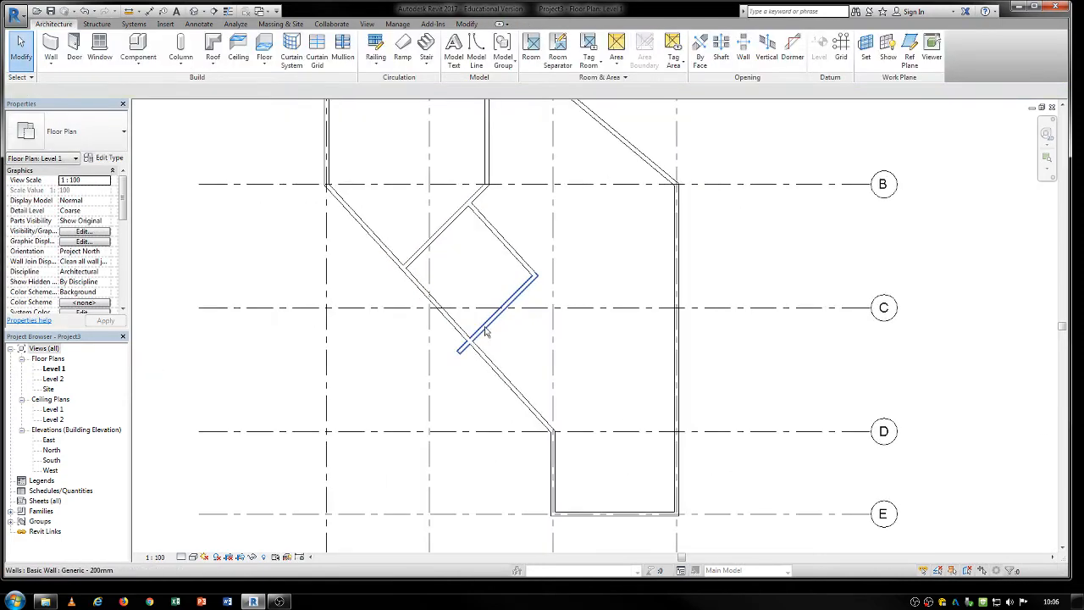
pyautogui.click(466, 356)
pyautogui.moveTo(459, 352); pyautogui.dragTo(470, 341)
pyautogui.click(574, 368)
pyautogui.scroll(-3, 573, 368)
pyautogui.moveTo(573, 373); pyautogui.dragTo(489, 368, button='middle')
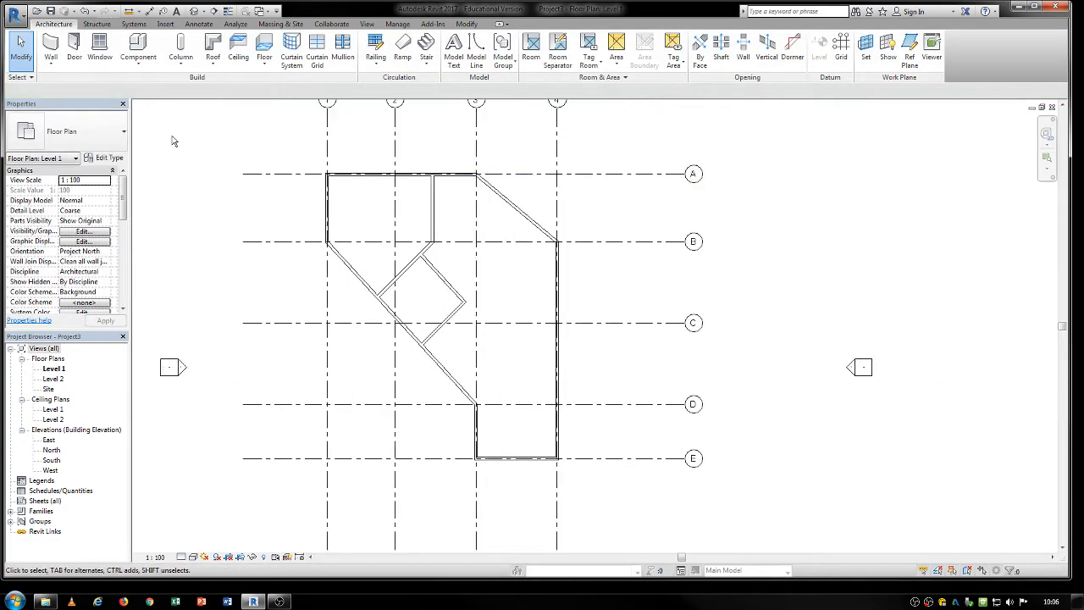
# Place M_Single-Flush 0915 x 2134mm doors in both slanted exterior walls, the grid 4 wall, the vertical partition and the lower slanted partition.
pyautogui.click(73, 42)
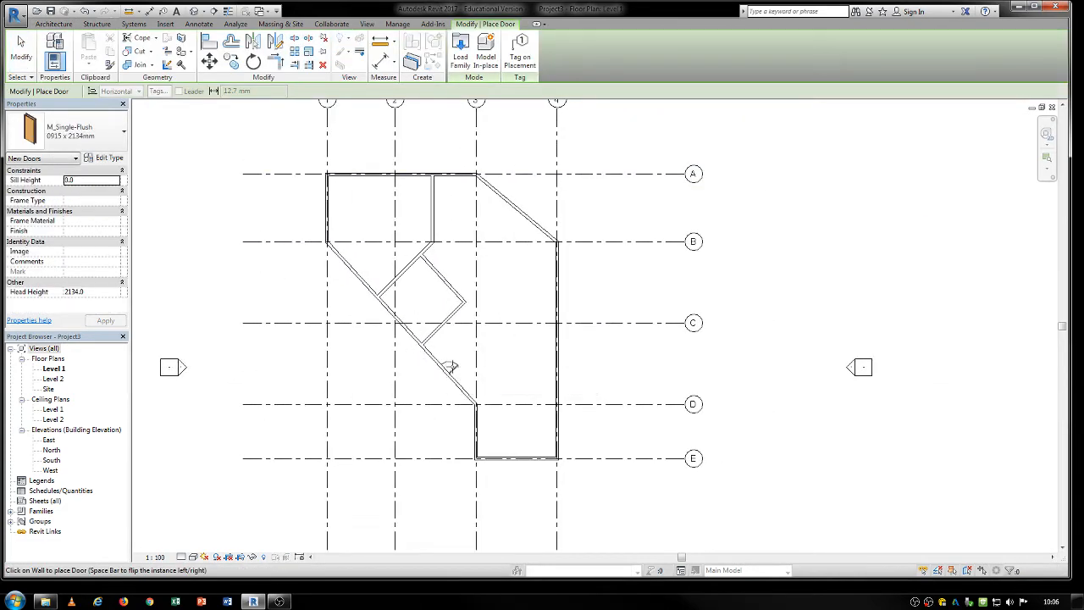
pyautogui.click(449, 366)
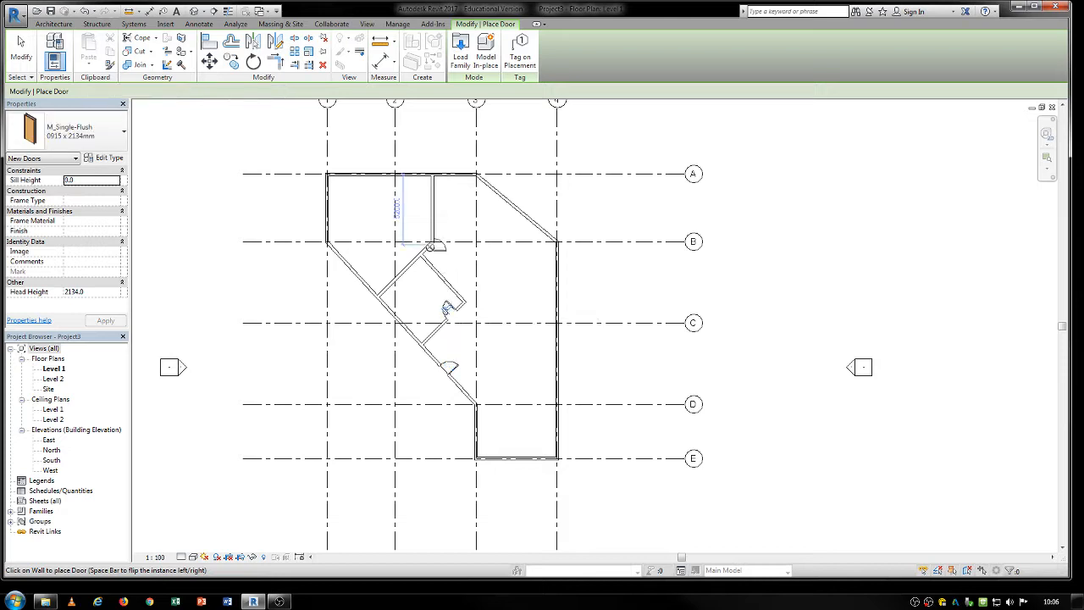
pyautogui.click(439, 212)
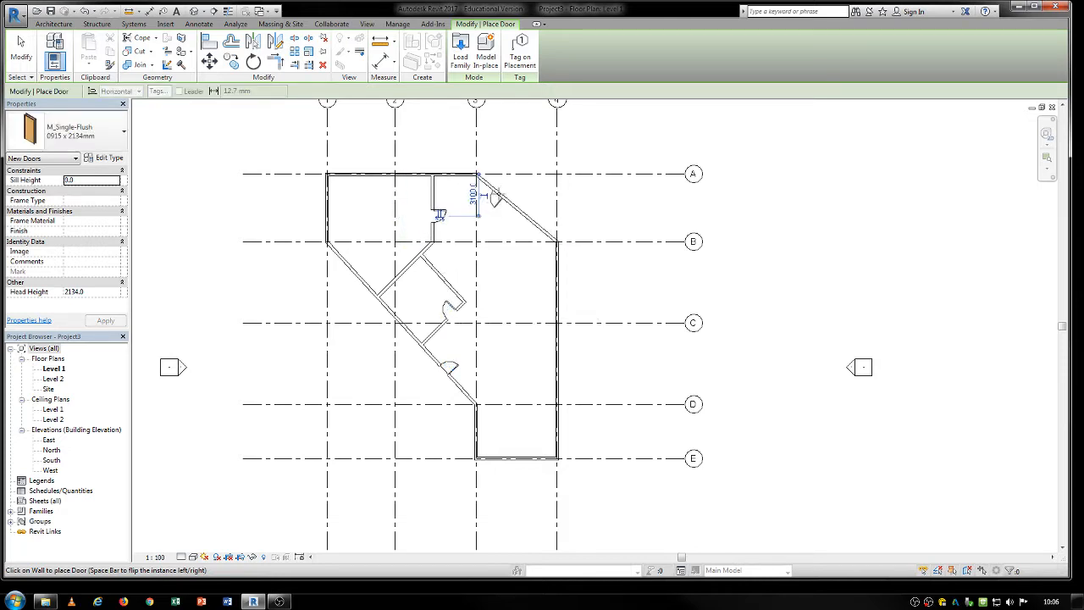
pyautogui.click(549, 298)
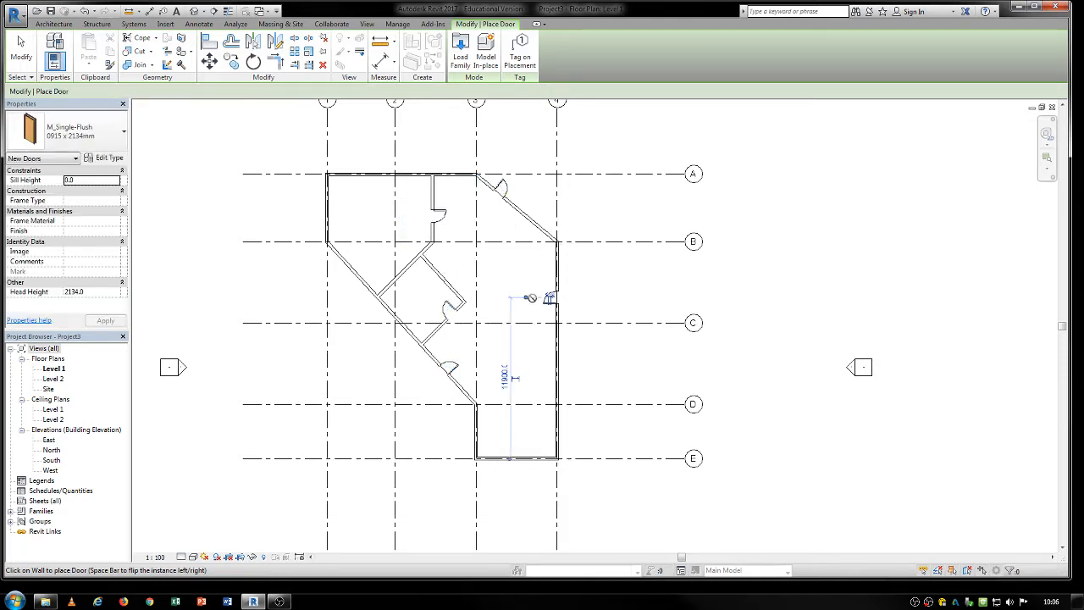
pyautogui.press('Escape')
pyautogui.press('Escape')
# Place an M_Fixed 0915 x 1830mm window in the grid A wall, about 1600 mm from grid 1.
pyautogui.click(99, 46)
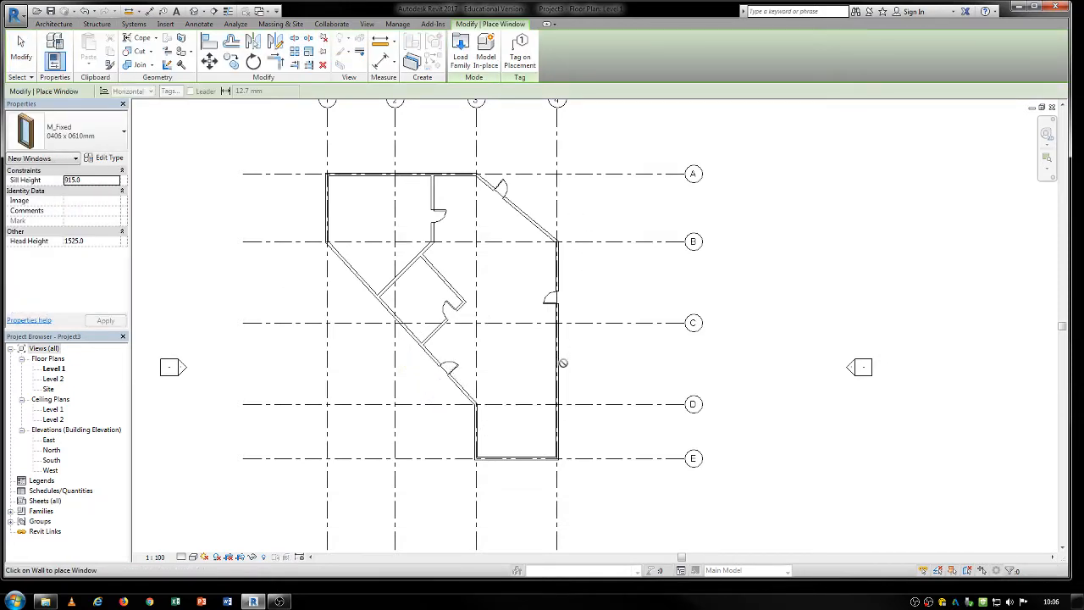
pyautogui.scroll(3, 479, 271)
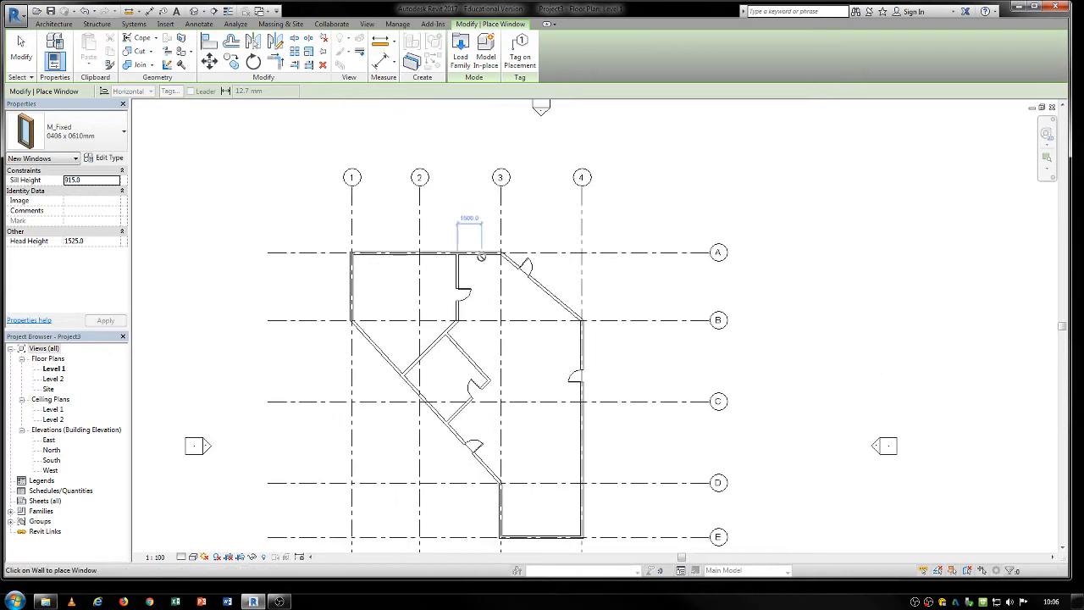
pyautogui.click(85, 131)
pyautogui.click(47, 309)
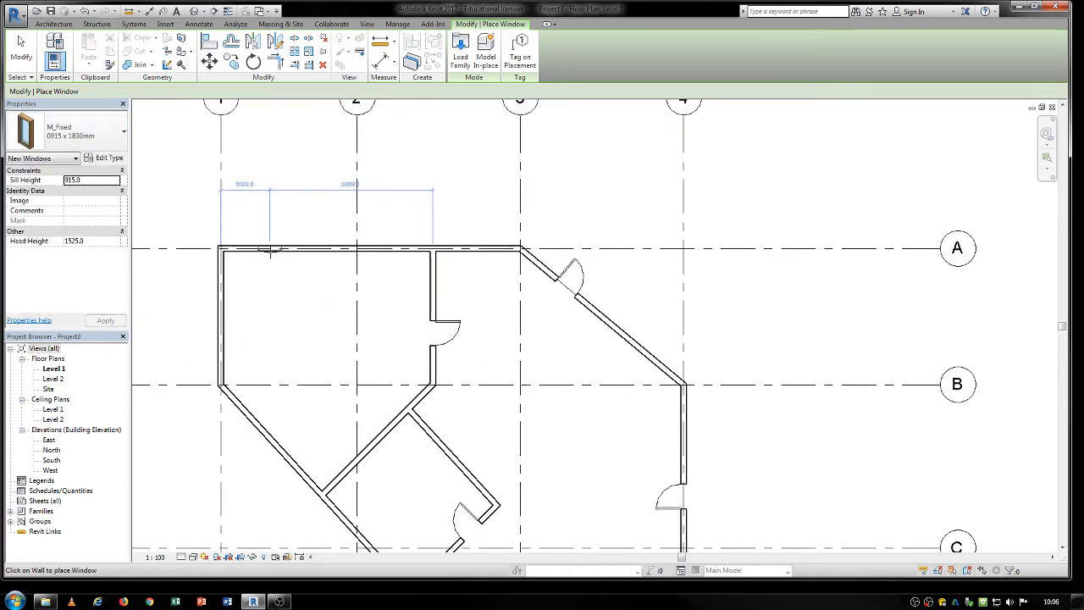
pyautogui.click(264, 248)
pyautogui.press('Escape')
pyautogui.press('Escape')
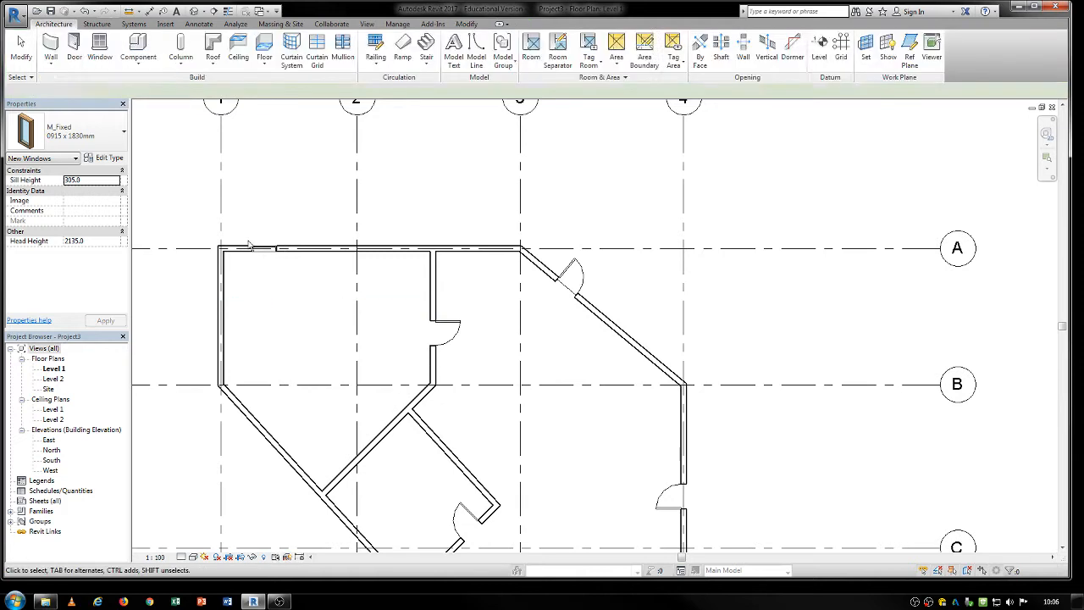
# Try to array the grid A window as five items spaced up to the last one, with the end point beyond grid 4.
pyautogui.click(268, 249)
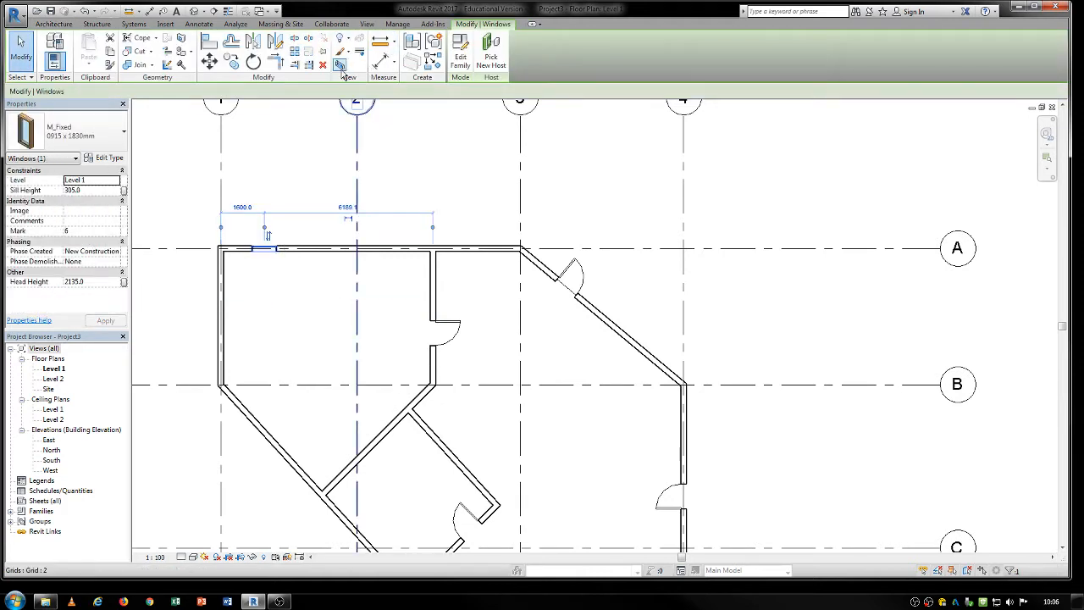
pyautogui.click(294, 53)
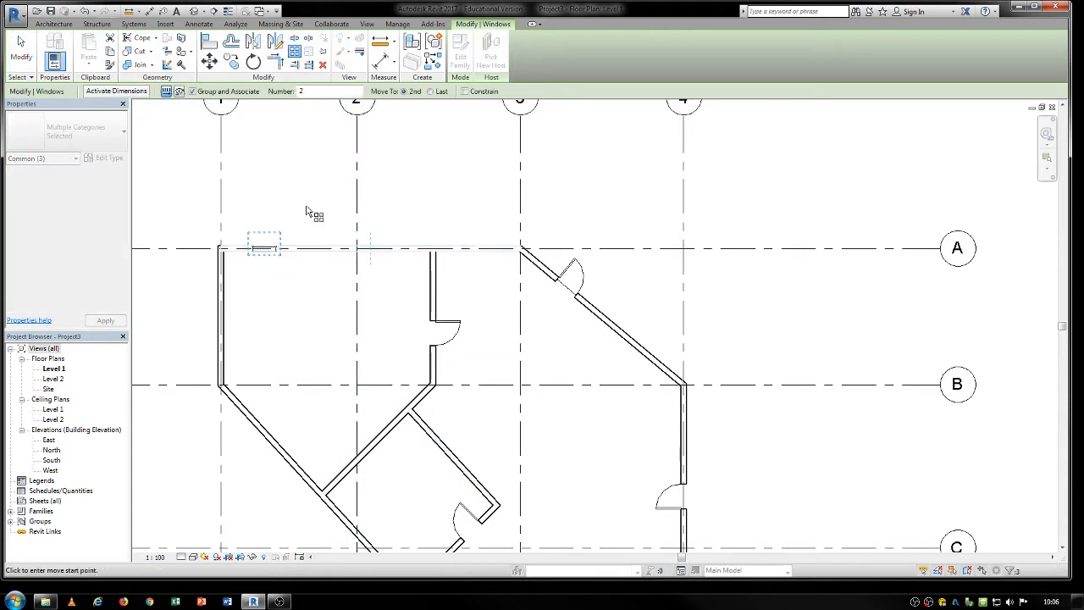
pyautogui.click(312, 92)
pyautogui.write('5')
pyautogui.click(484, 248)
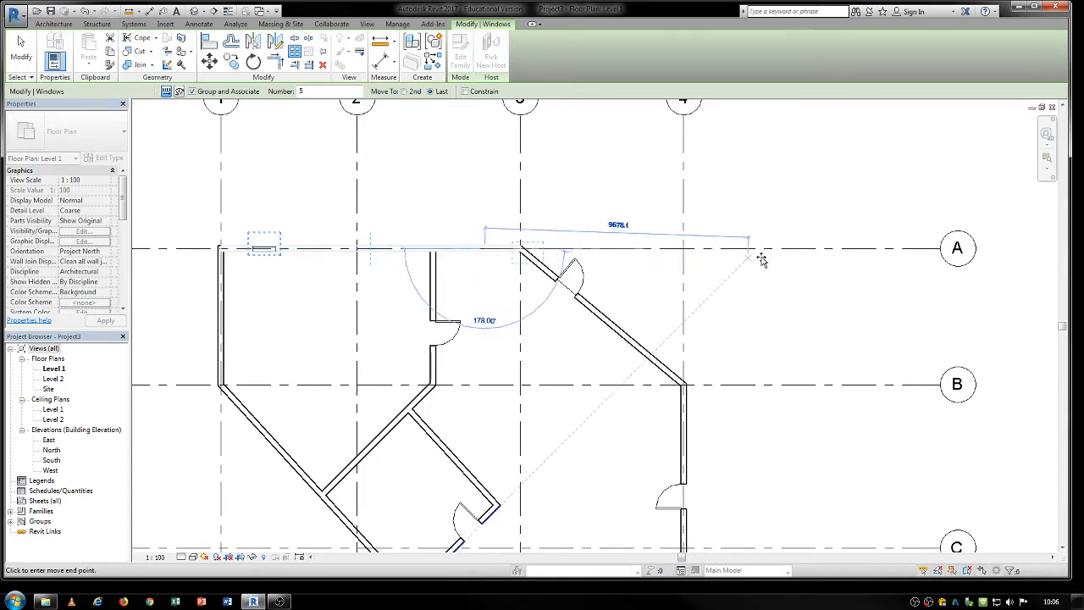
pyautogui.click(700, 258)
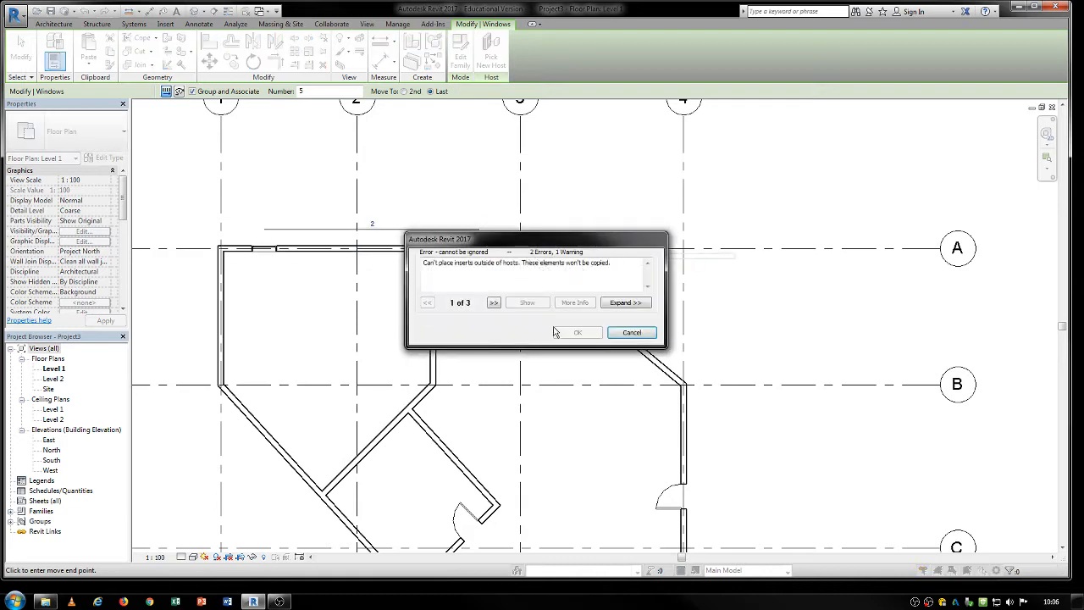
pyautogui.press('Escape')
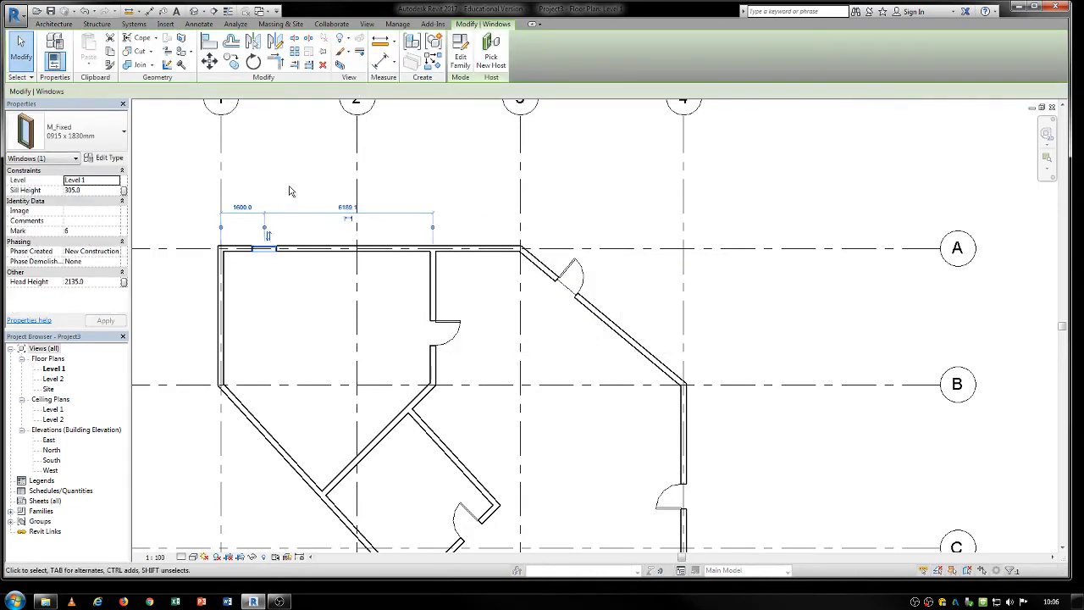
pyautogui.click(294, 51)
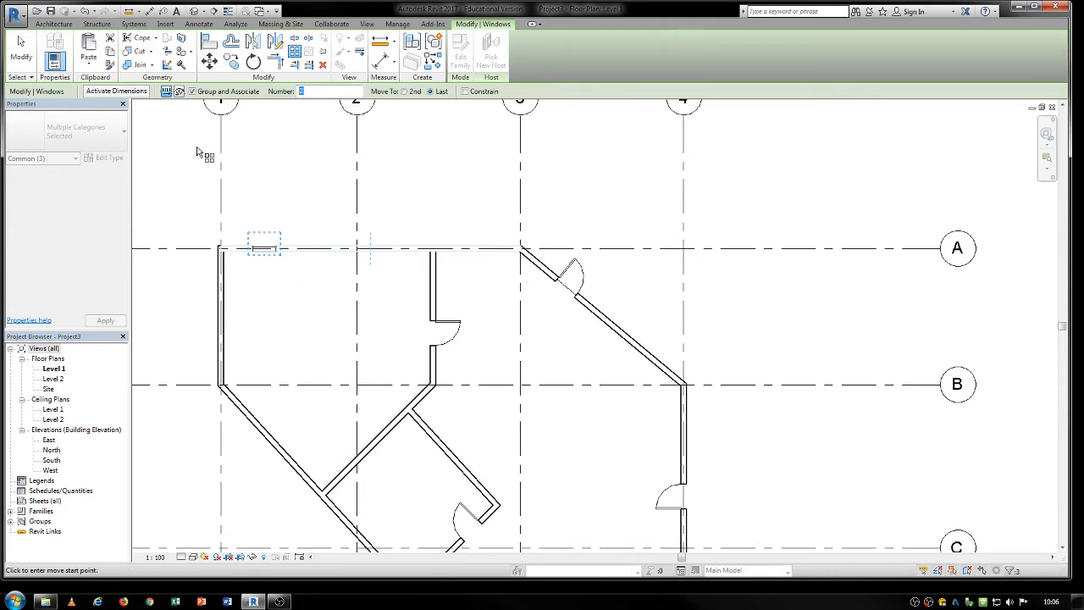
pyautogui.click(273, 206)
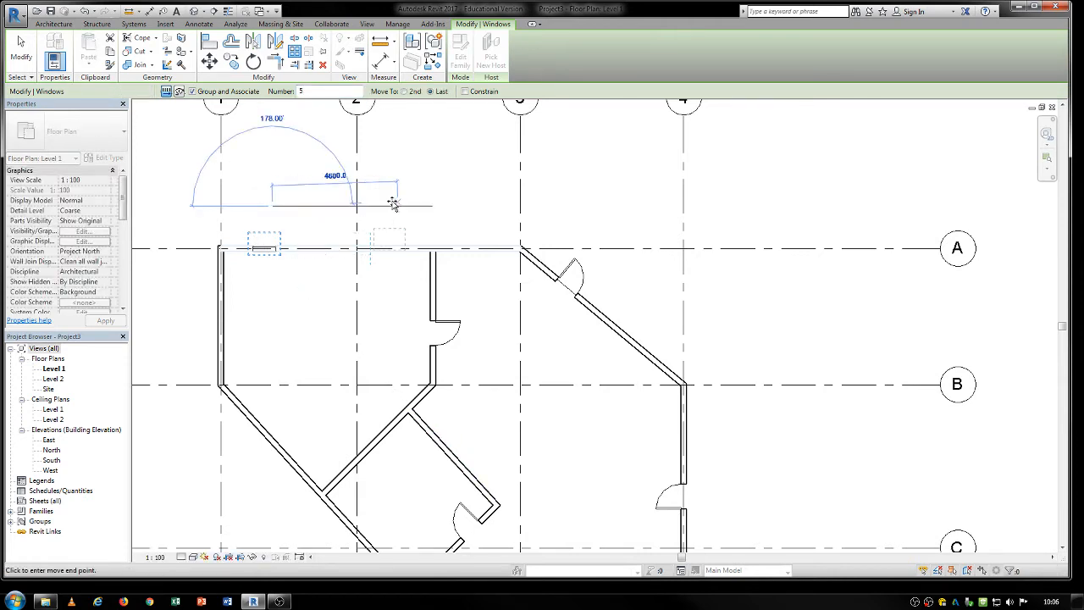
pyautogui.click(493, 209)
pyautogui.press('Escape')
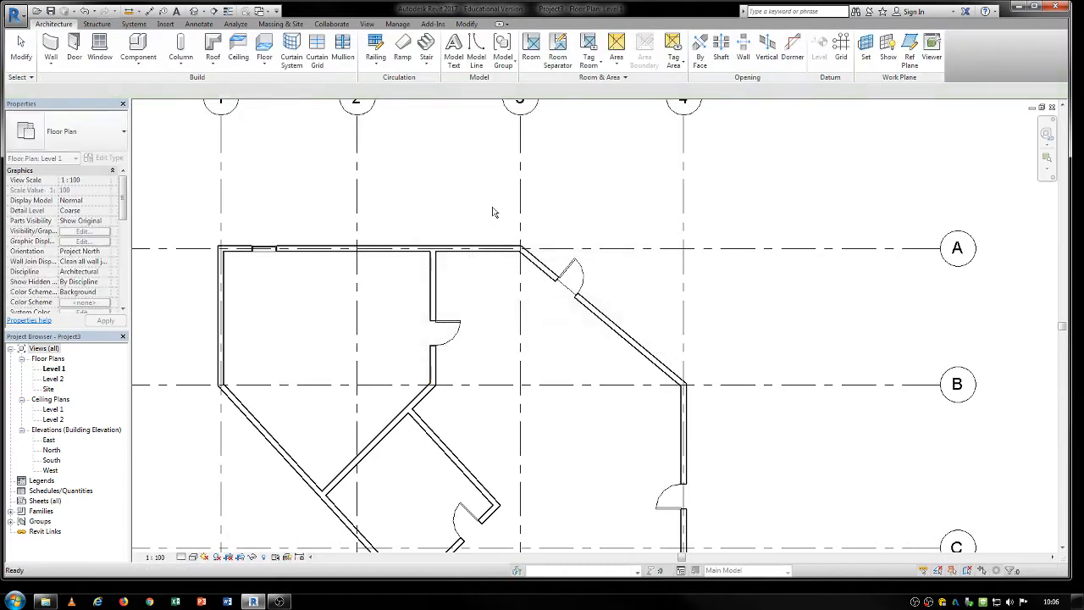
# Array the grid A window horizontally as five grouped items spaced up to the last one, ending short of grid 3.
pyautogui.click(263, 248)
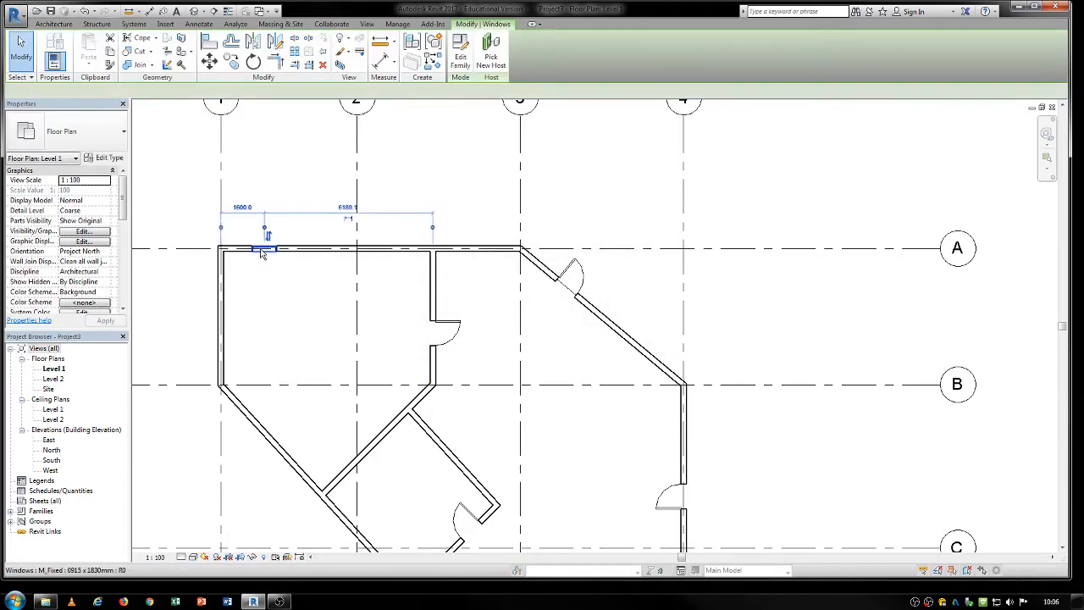
pyautogui.click(296, 52)
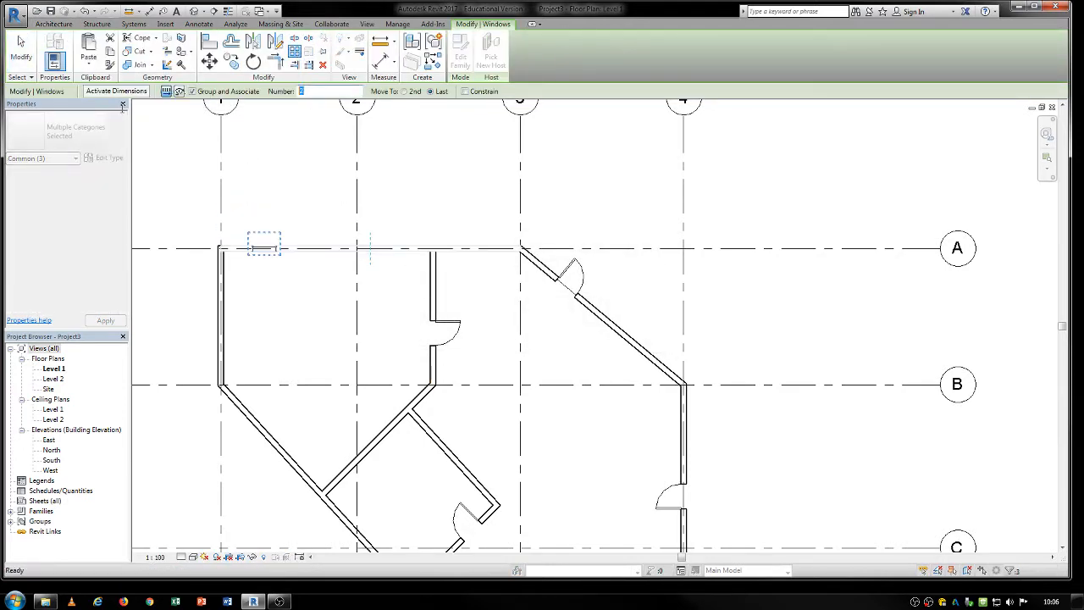
pyautogui.write('5')
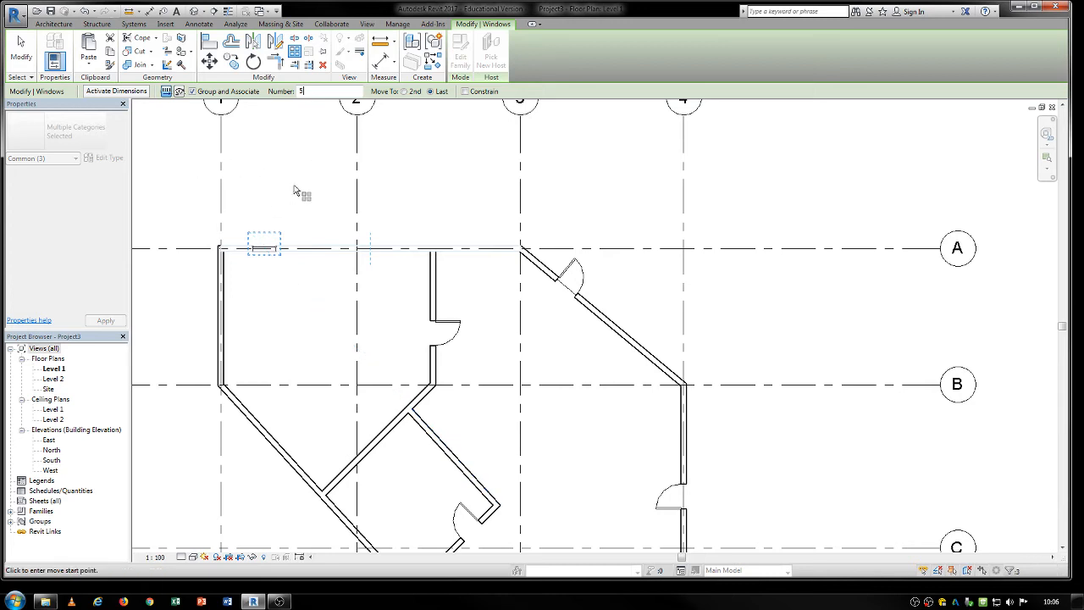
pyautogui.click(271, 201)
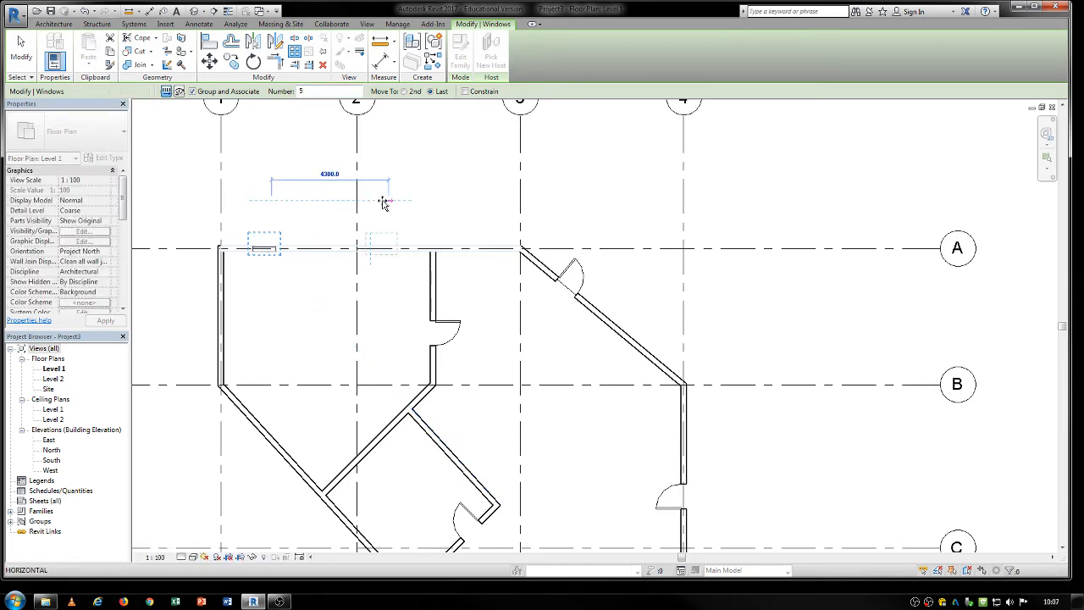
pyautogui.click(488, 201)
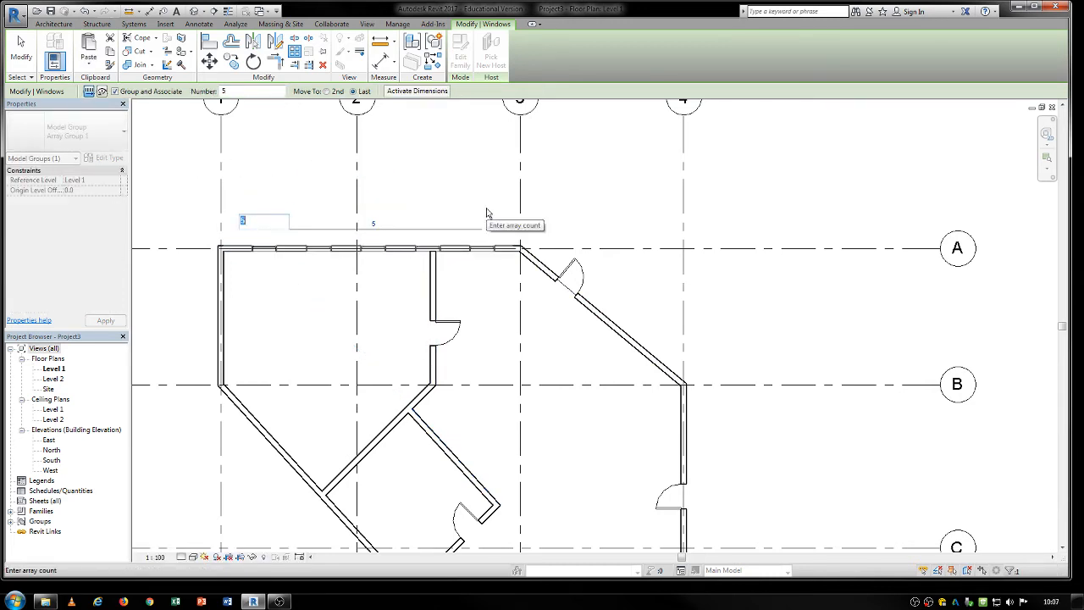
pyautogui.press('Return')
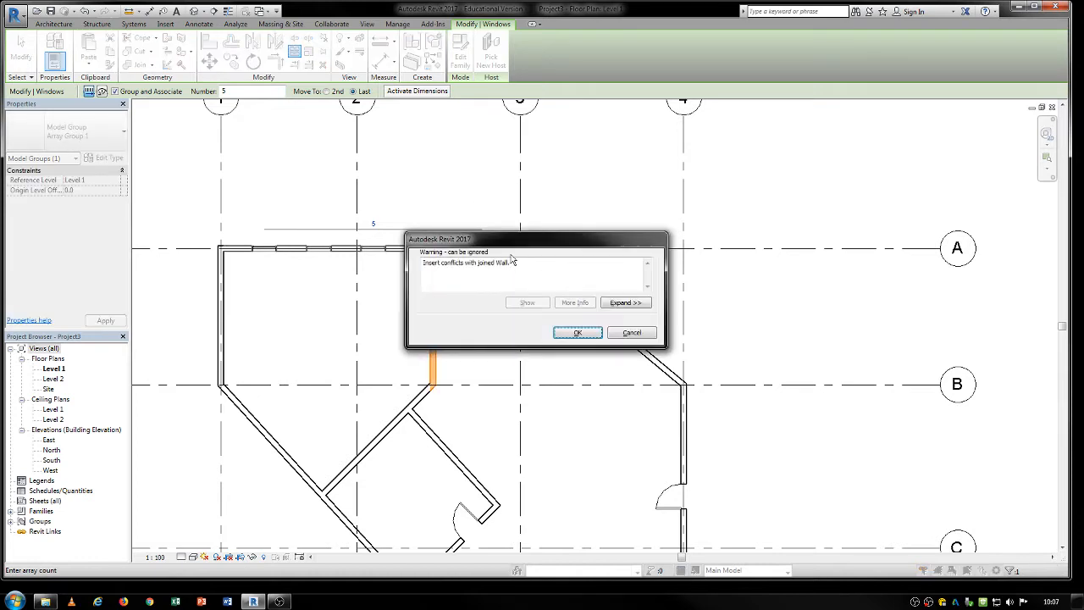
pyautogui.click(580, 334)
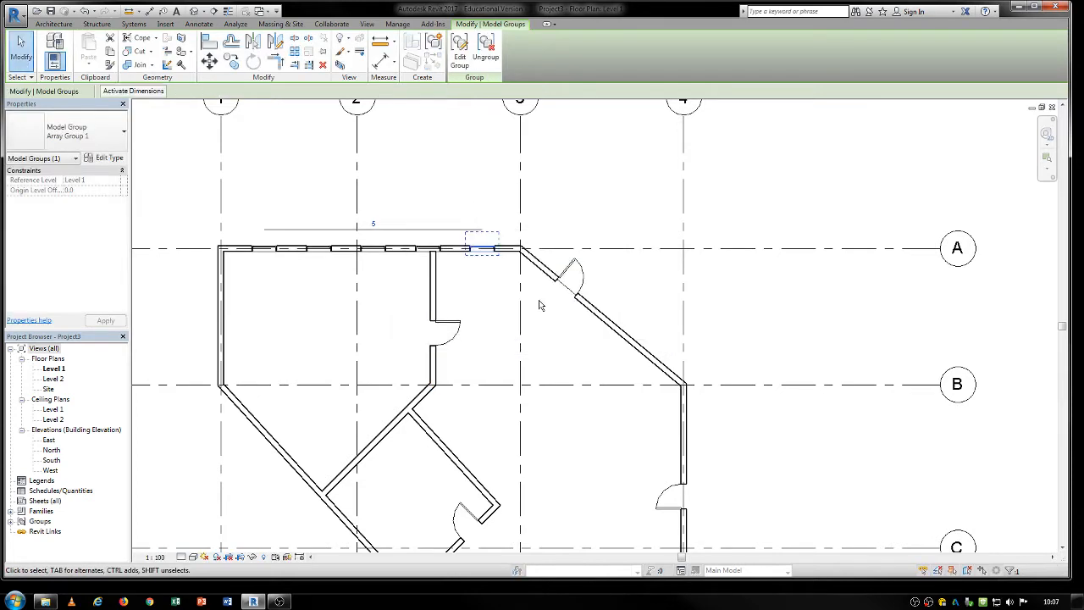
pyautogui.click(442, 188)
pyautogui.moveTo(432, 281); pyautogui.dragTo(456, 278)
pyautogui.click(428, 176)
# Start a roof by footprint on Level 2 and take the whole chain of exterior walls as its boundary, offset 1000 mm outward.
pyautogui.scroll(-2, 429, 181)
pyautogui.moveTo(536, 375); pyautogui.dragTo(488, 312, button='middle')
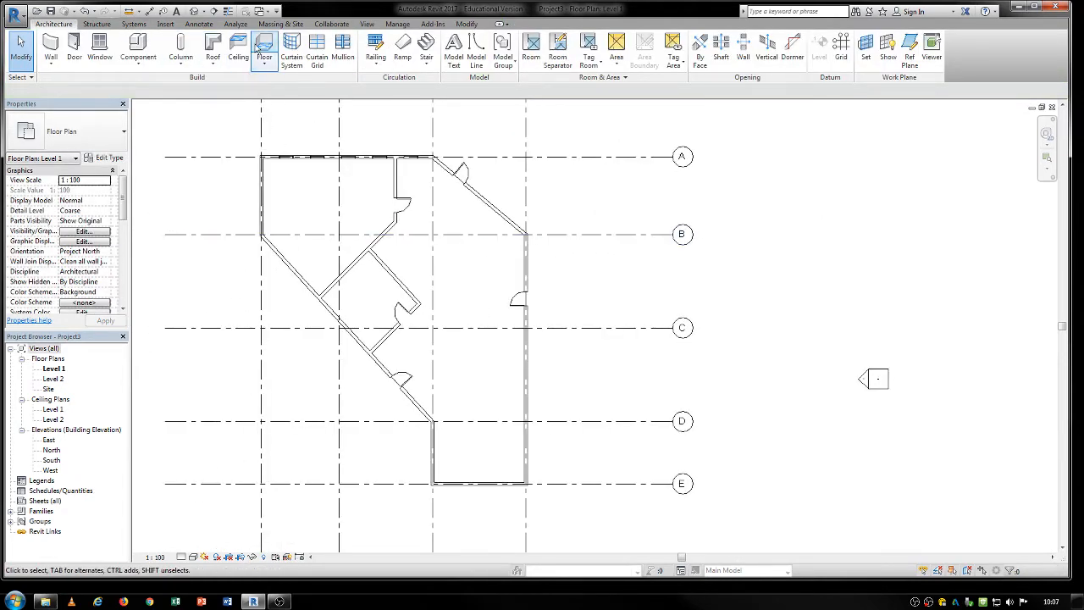
pyautogui.click(213, 46)
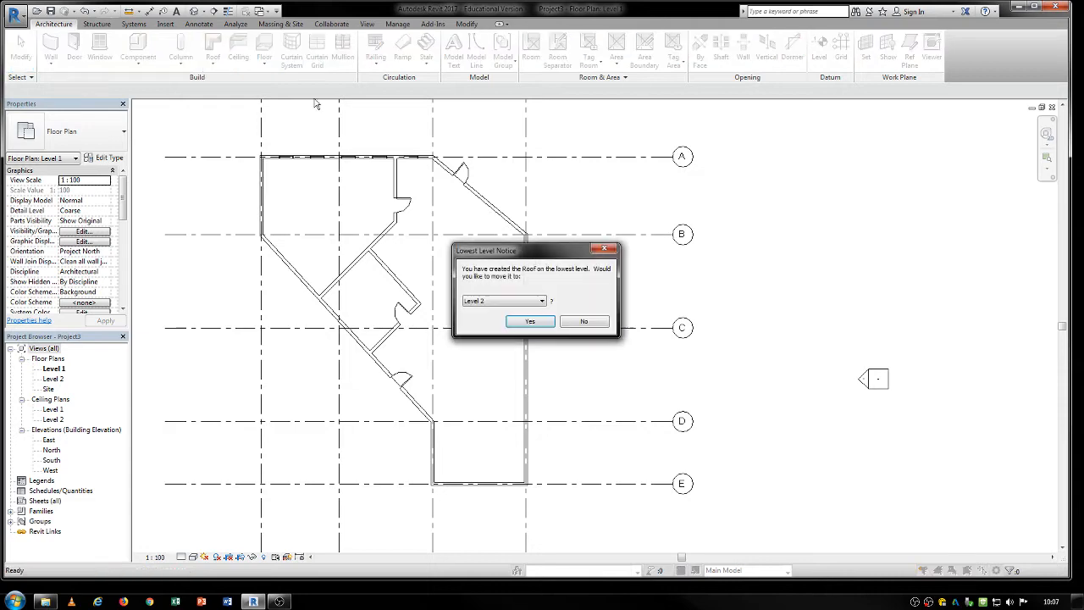
pyautogui.click(525, 322)
pyautogui.moveTo(574, 116); pyautogui.dragTo(615, 194, button='middle')
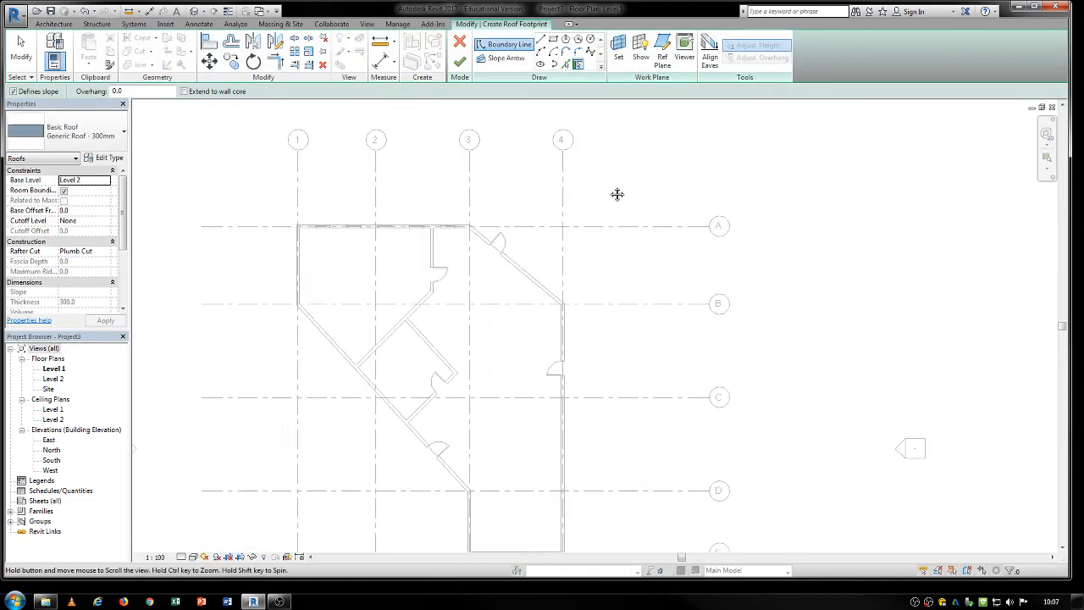
pyautogui.click(566, 63)
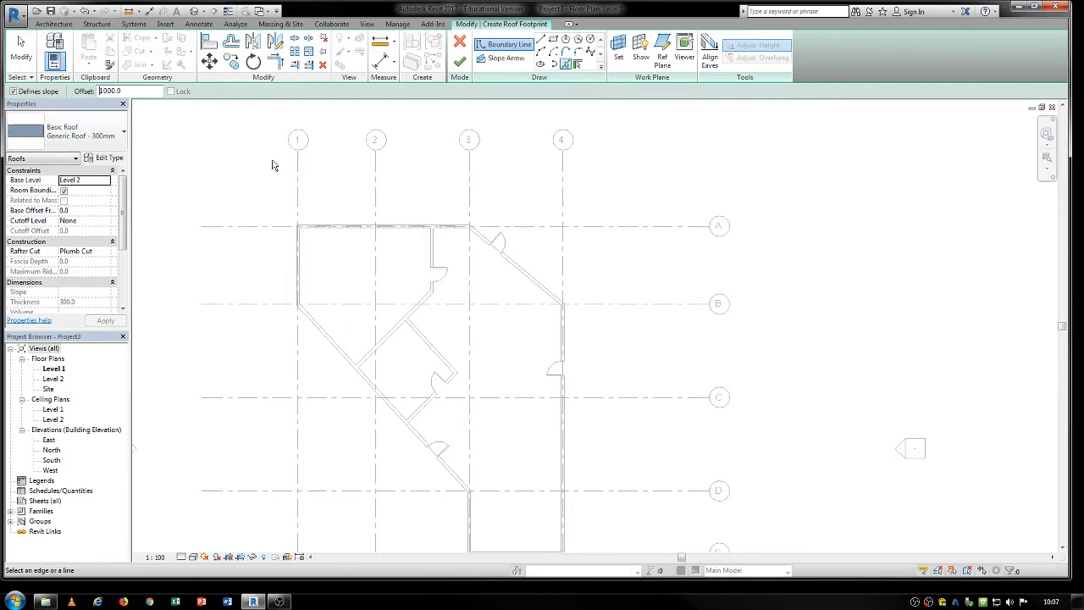
pyautogui.moveTo(288, 258); pyautogui.dragTo(272, 200, button='middle')
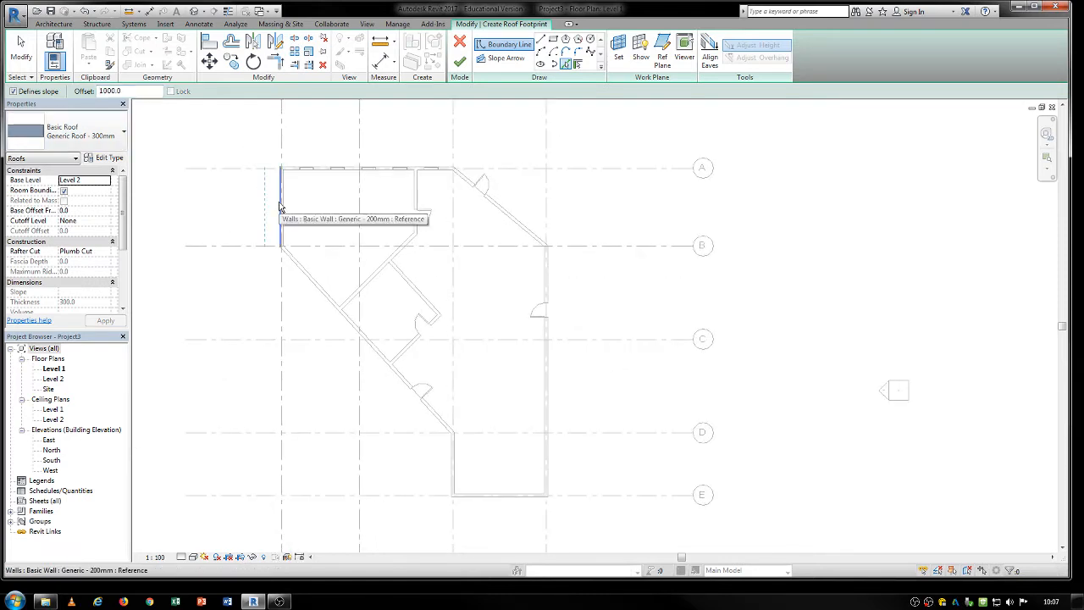
pyautogui.press('Tab')
pyautogui.click(281, 207)
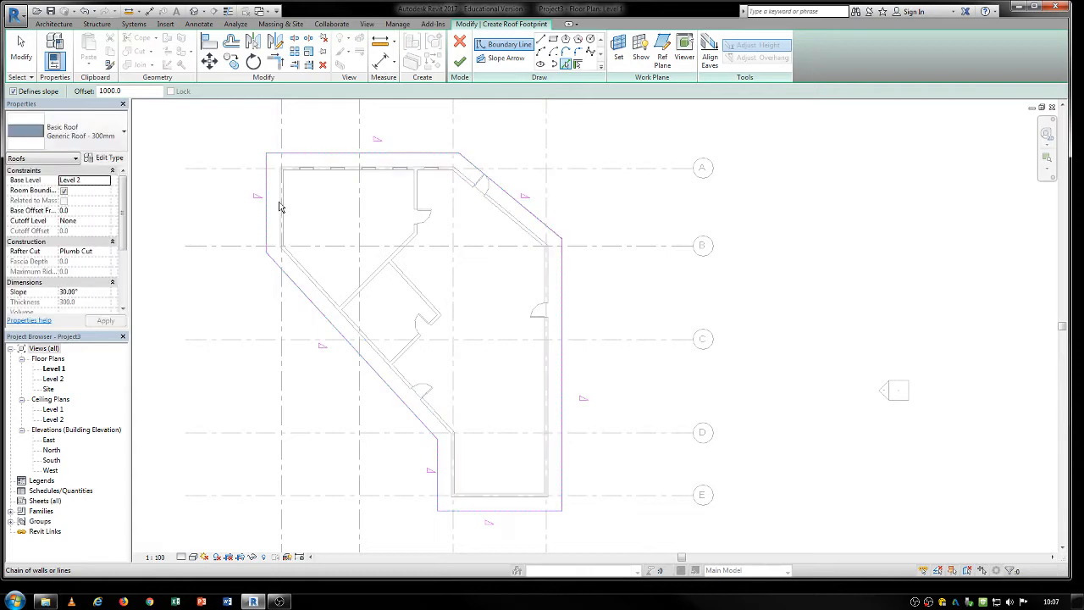
pyautogui.press('Escape')
# Extend the roof's lower edge to about 4400 mm beyond grid E and turn off slope definition for the other six edges.
pyautogui.scroll(-2, 646, 305)
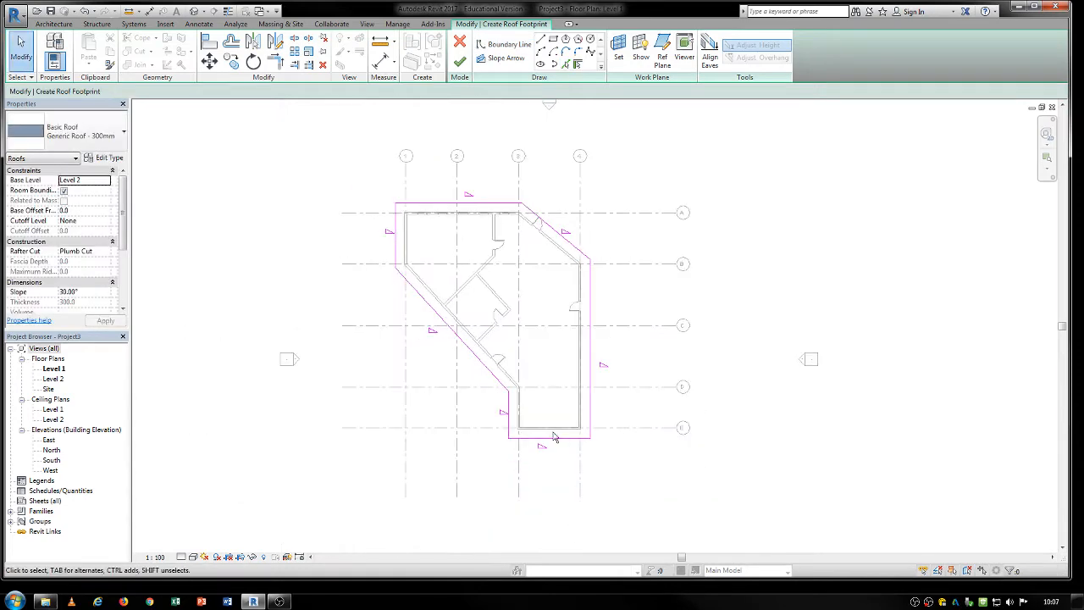
pyautogui.moveTo(556, 438); pyautogui.dragTo(558, 475)
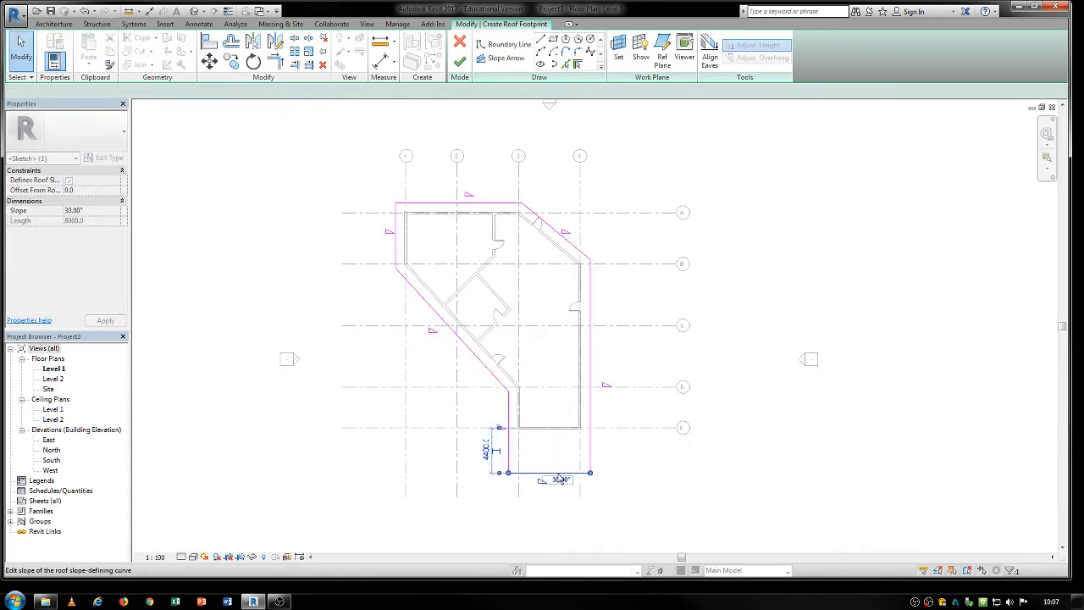
pyautogui.moveTo(632, 184)
pyautogui.mouseDown()
pyautogui.moveTo(588, 240)
pyautogui.moveTo(361, 369)
pyautogui.moveTo(360, 393)
pyautogui.mouseUp()
pyautogui.moveTo(377, 432); pyautogui.dragTo(377, 432)
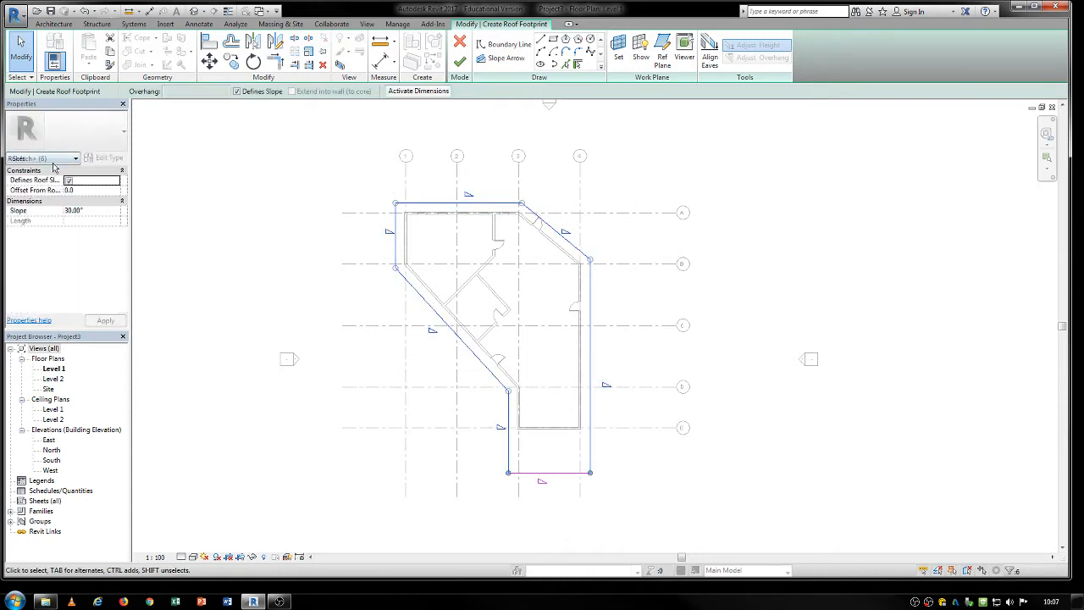
pyautogui.click(533, 504)
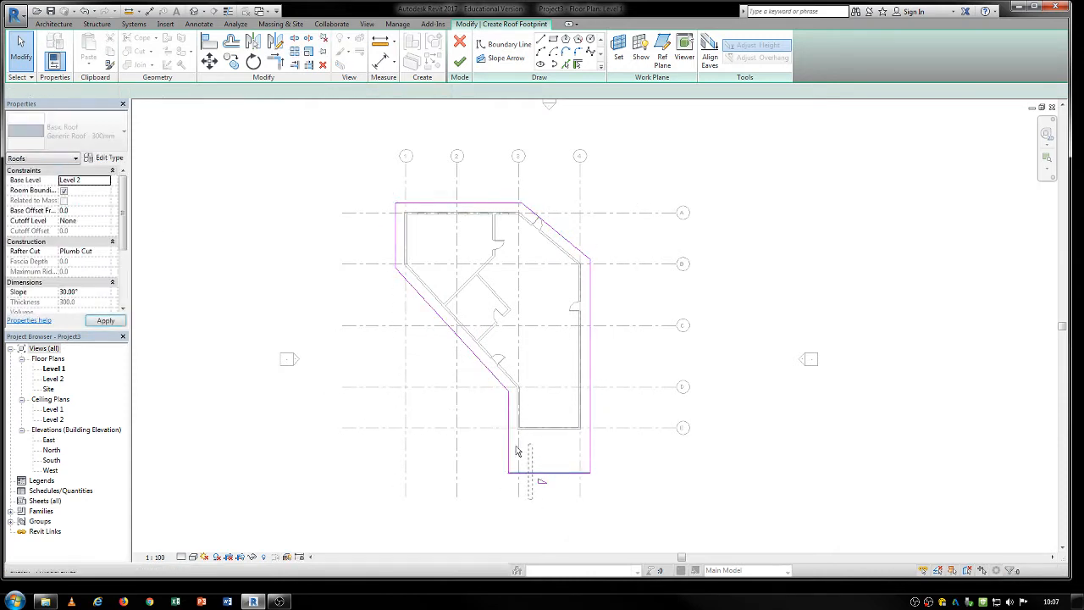
# Give the lower roof edge a 10° slope and finish the roof with the highlighted walls attached.
pyautogui.click(524, 473)
pyautogui.click(95, 213)
pyautogui.moveTo(95, 214); pyautogui.dragTo(56, 213)
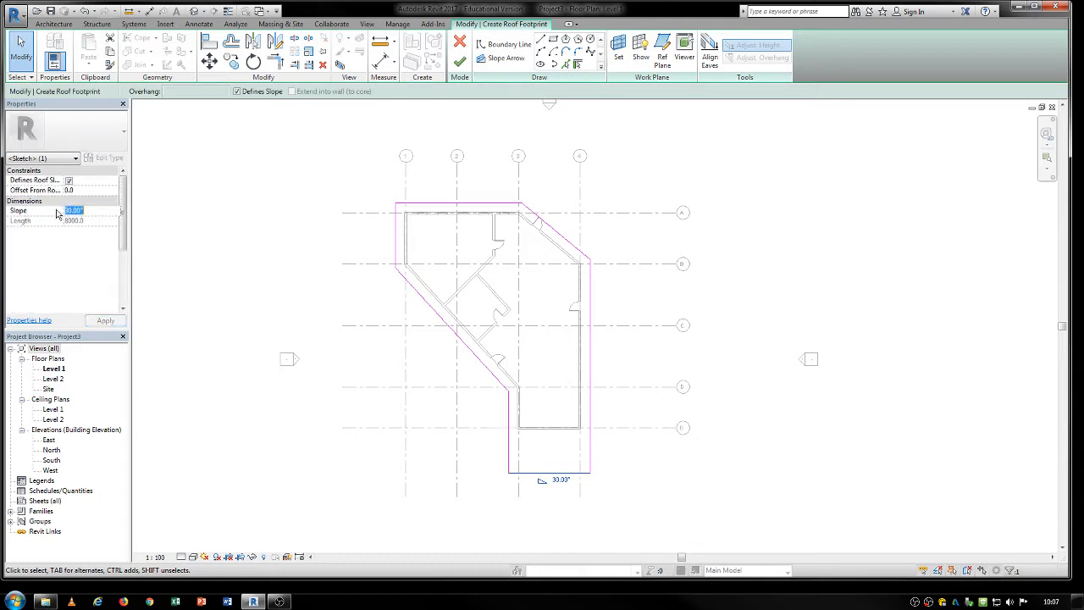
pyautogui.write('10')
pyautogui.click(295, 305)
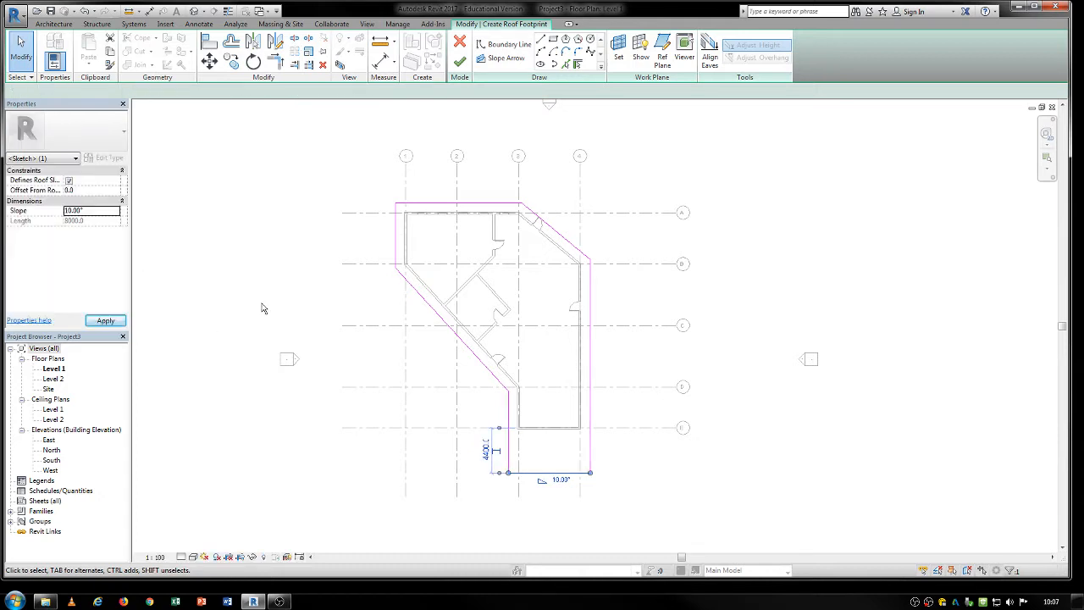
pyautogui.click(459, 61)
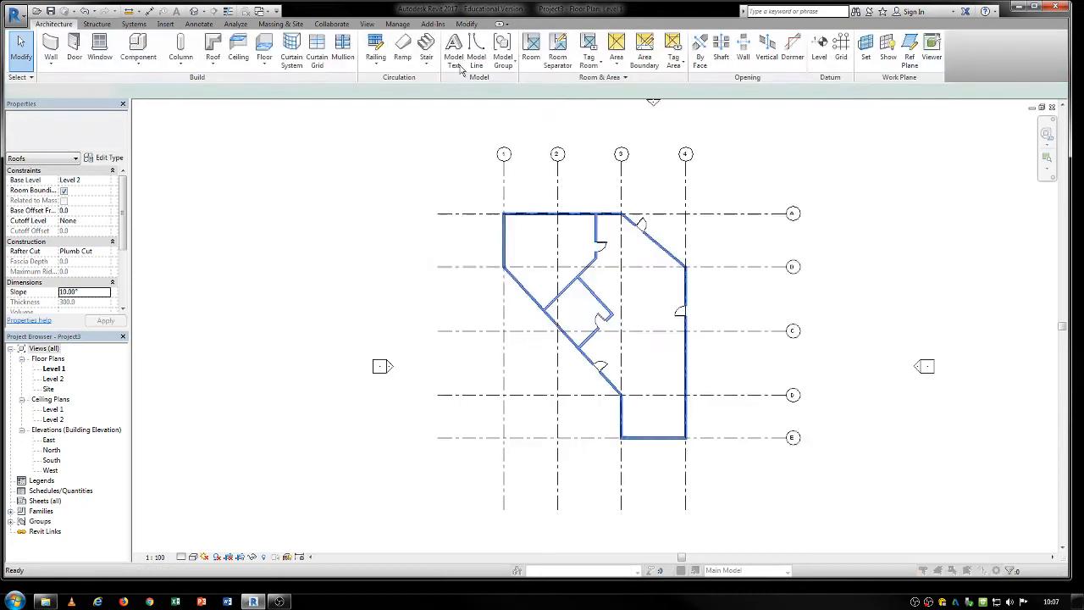
pyautogui.click(570, 308)
# Copy the grid E and grid 4 exterior walls and paste them in place, aligned to the current view.
pyautogui.moveTo(746, 341); pyautogui.dragTo(568, 315, button='middle')
pyautogui.scroll(3, 520, 386)
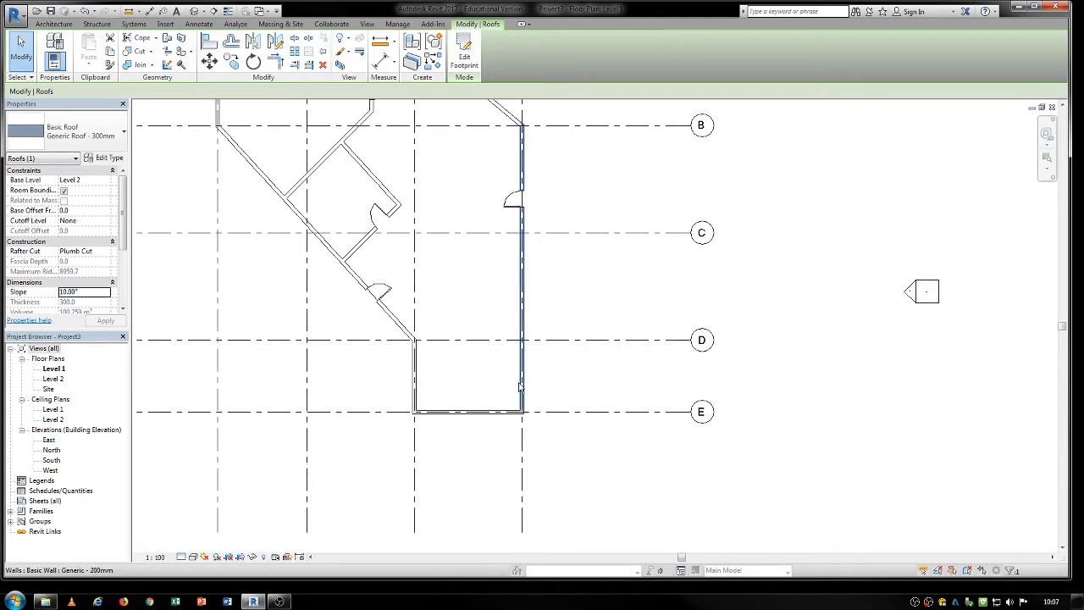
pyautogui.click(504, 411)
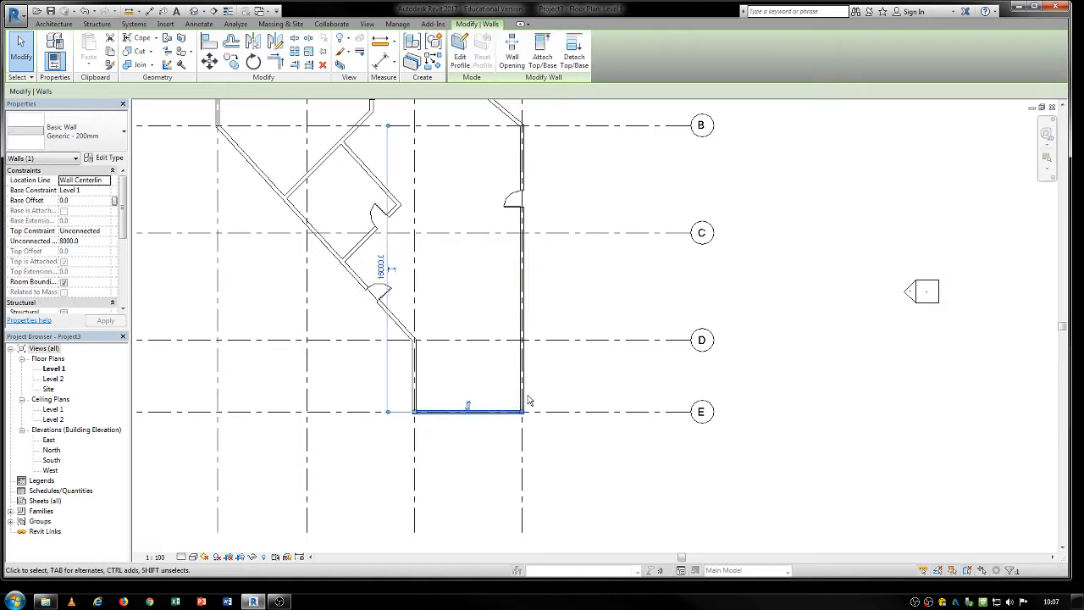
pyautogui.keyDown('ctrl'); pyautogui.click(524, 398); pyautogui.keyUp('ctrl')
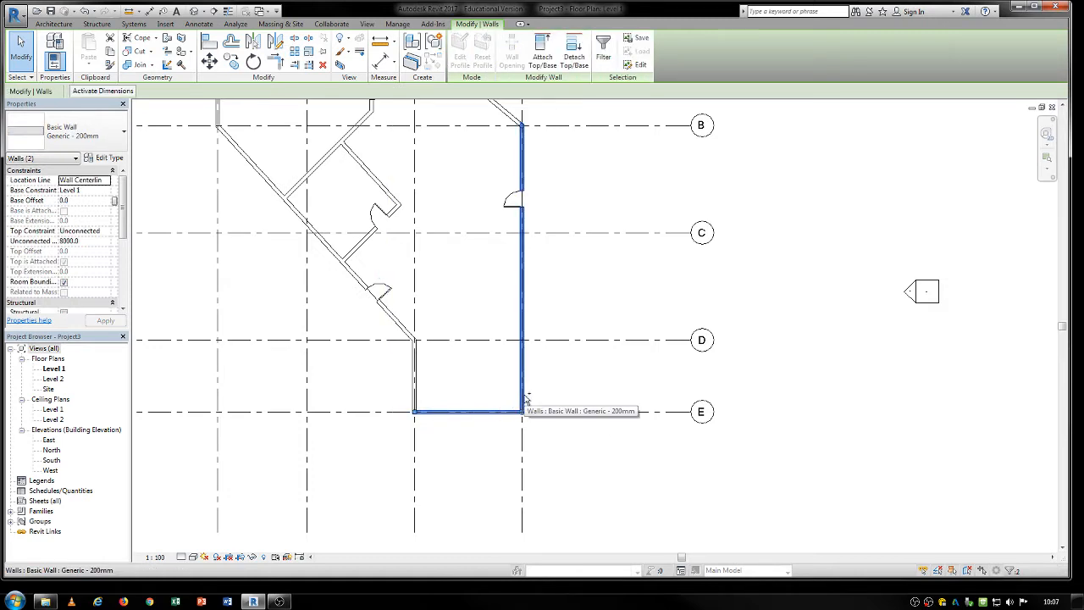
pyautogui.click(111, 52)
pyautogui.click(93, 69)
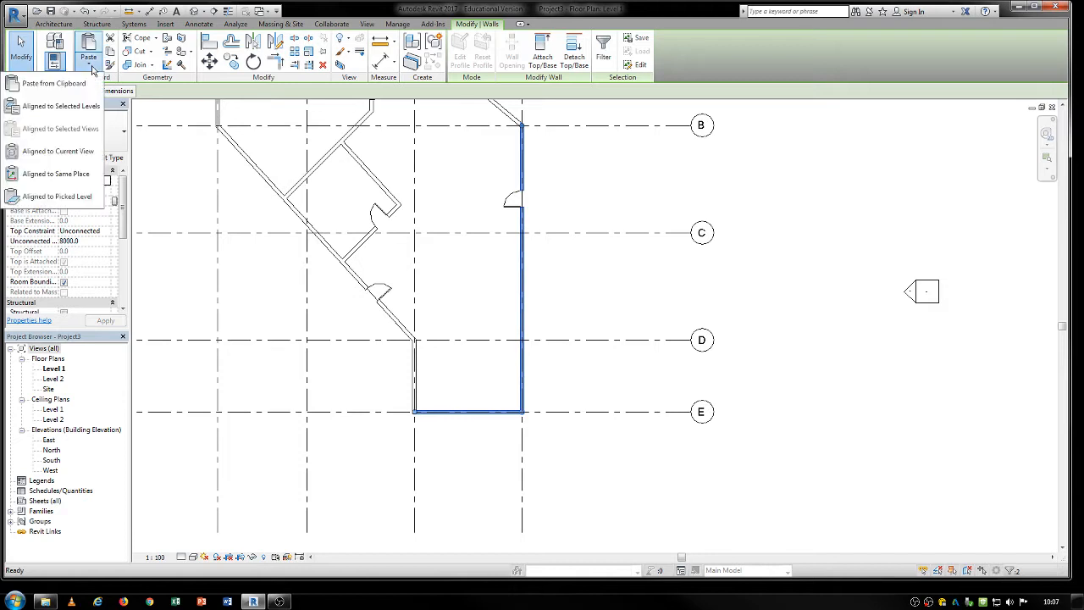
pyautogui.click(55, 158)
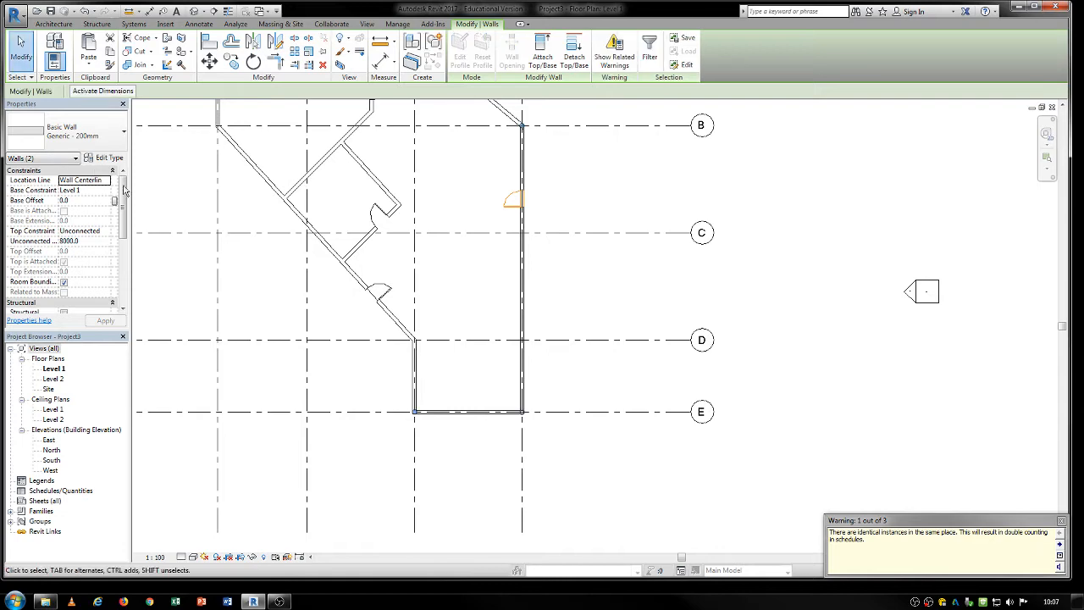
# Change the type of the two pasted walls to Curtain Wall.
pyautogui.click(72, 131)
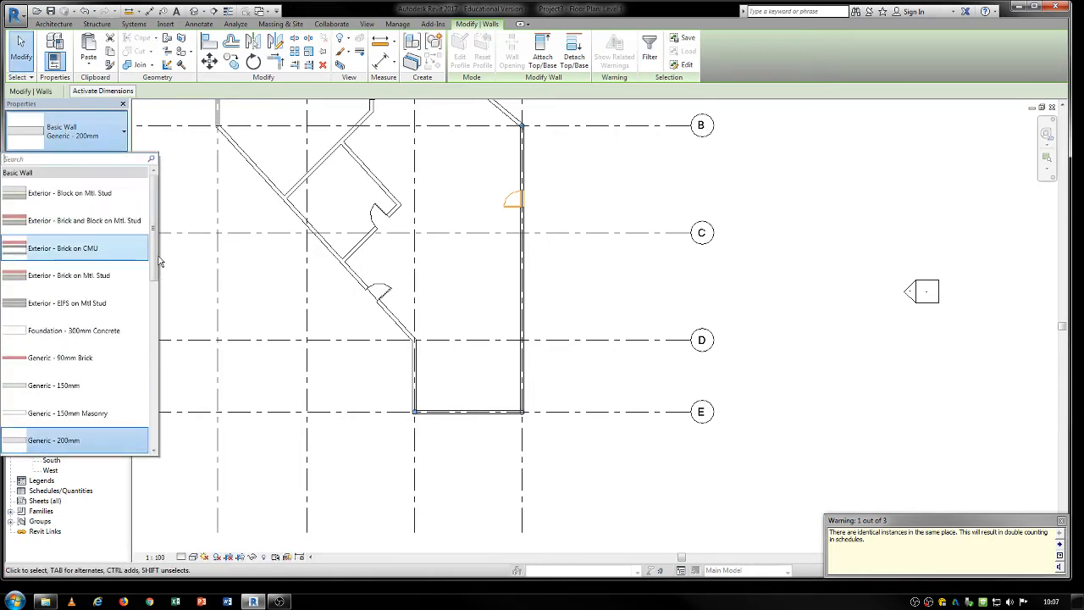
pyautogui.scroll(-10, 161, 263)
pyautogui.click(56, 360)
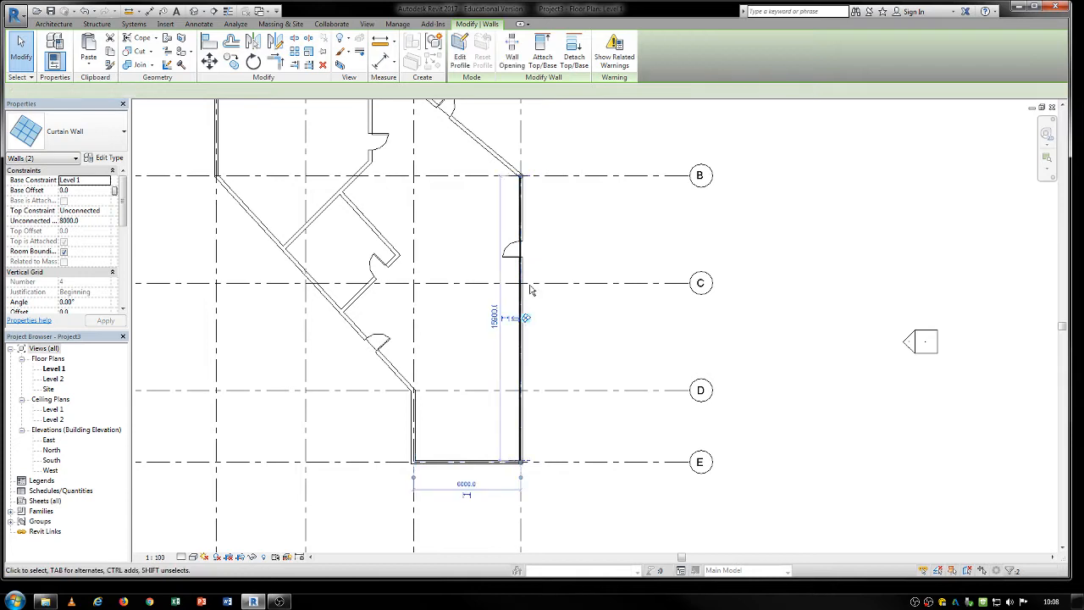
# Shorten the grid 4 curtain wall to about 9400 mm and the grid E curtain wall to about 3800 mm, keeping their shared corner.
pyautogui.moveTo(521, 176); pyautogui.dragTo(521, 292)
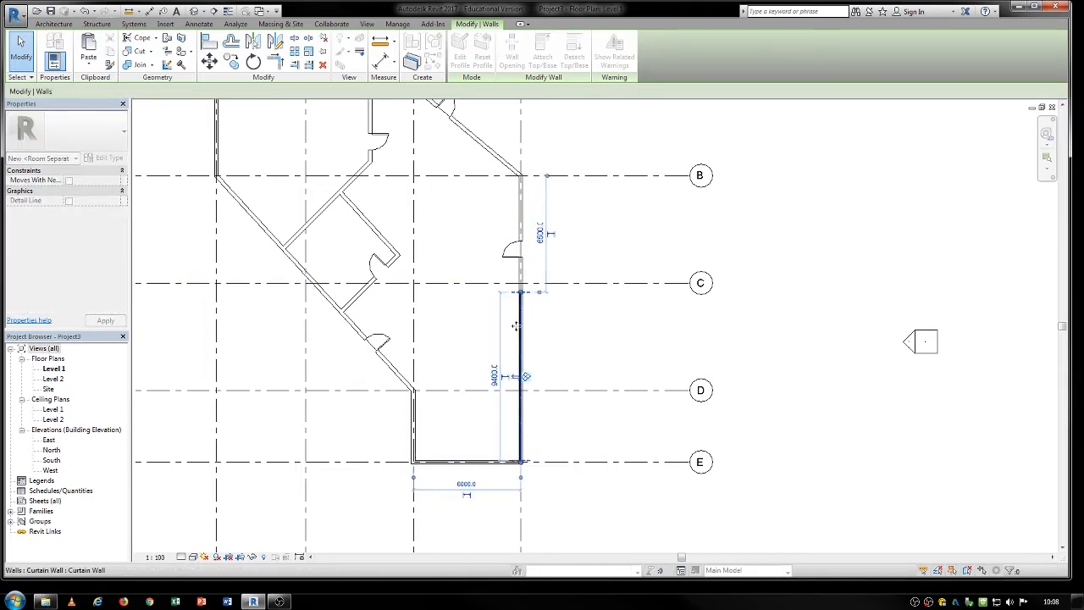
pyautogui.click(489, 463)
pyautogui.moveTo(414, 462); pyautogui.dragTo(450, 462)
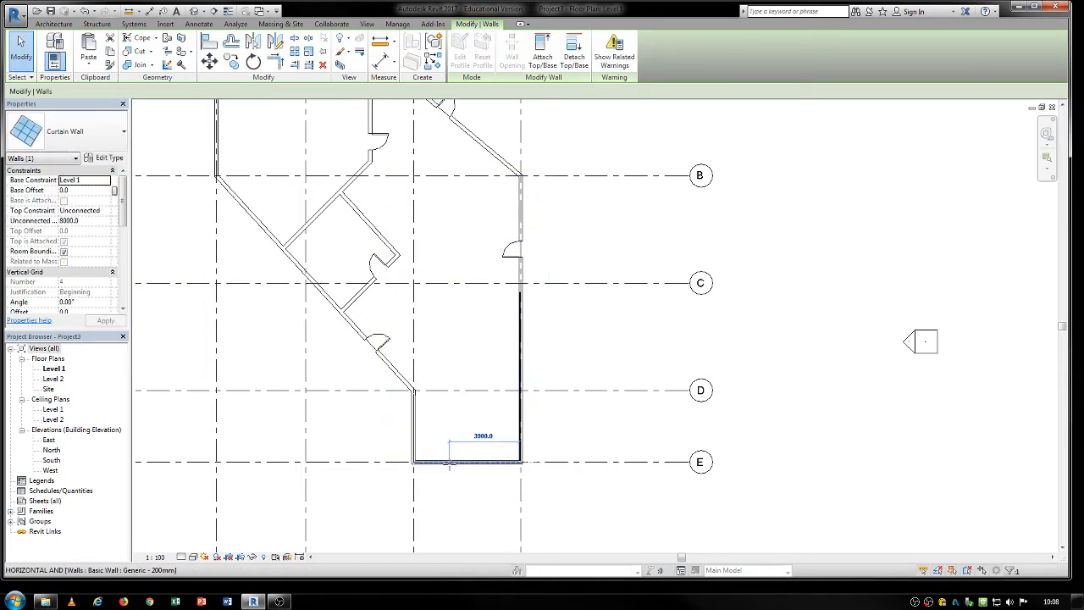
# Select both corner curtain walls and enable Automatically Embed in their type properties.
pyautogui.click(522, 434)
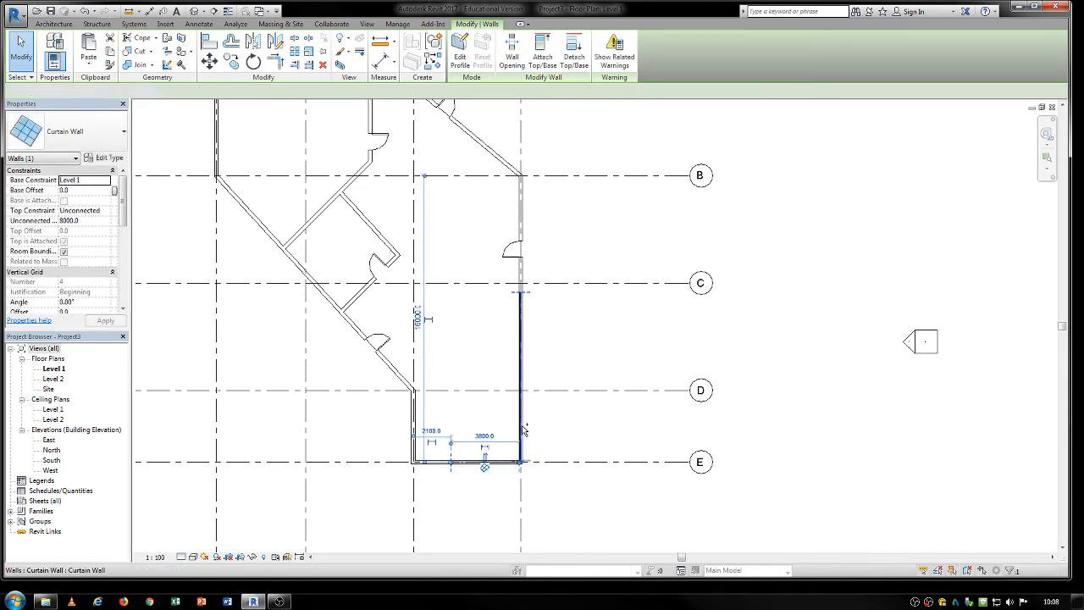
pyautogui.keyDown('ctrl'); pyautogui.click(523, 428); pyautogui.keyUp('ctrl')
pyautogui.click(110, 159)
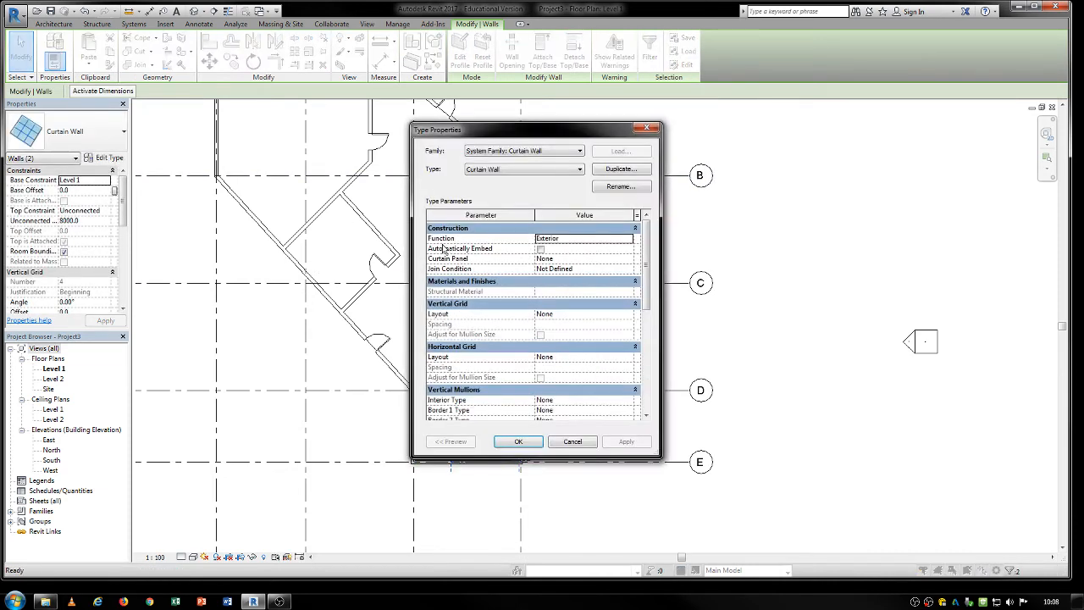
pyautogui.click(540, 249)
# Set the curtain wall type's vertical grid and horizontal grid layouts to Fixed Distance.
pyautogui.click(563, 317)
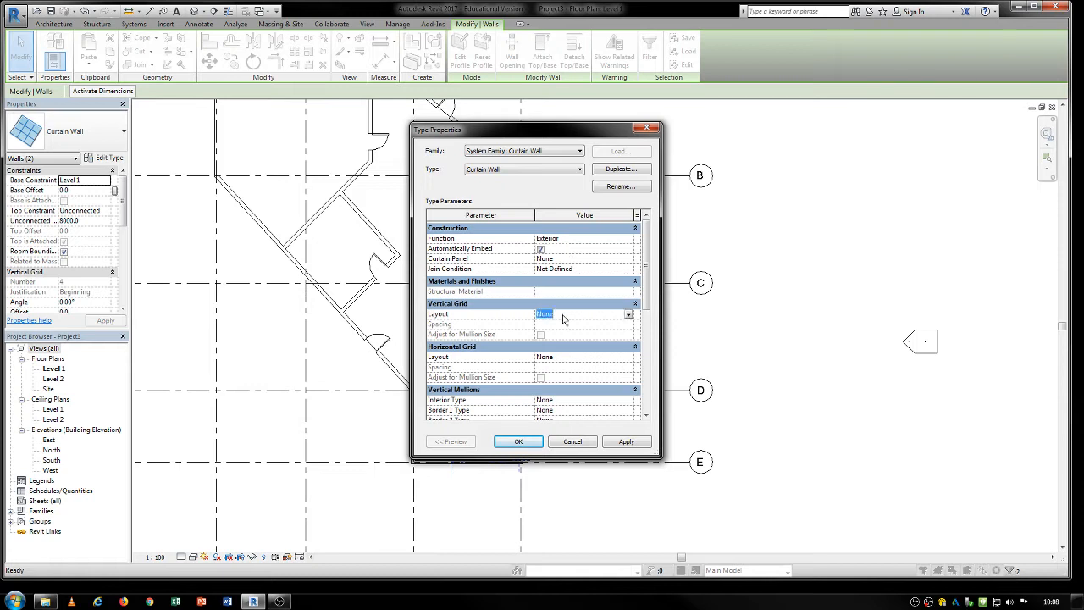
pyautogui.click(628, 315)
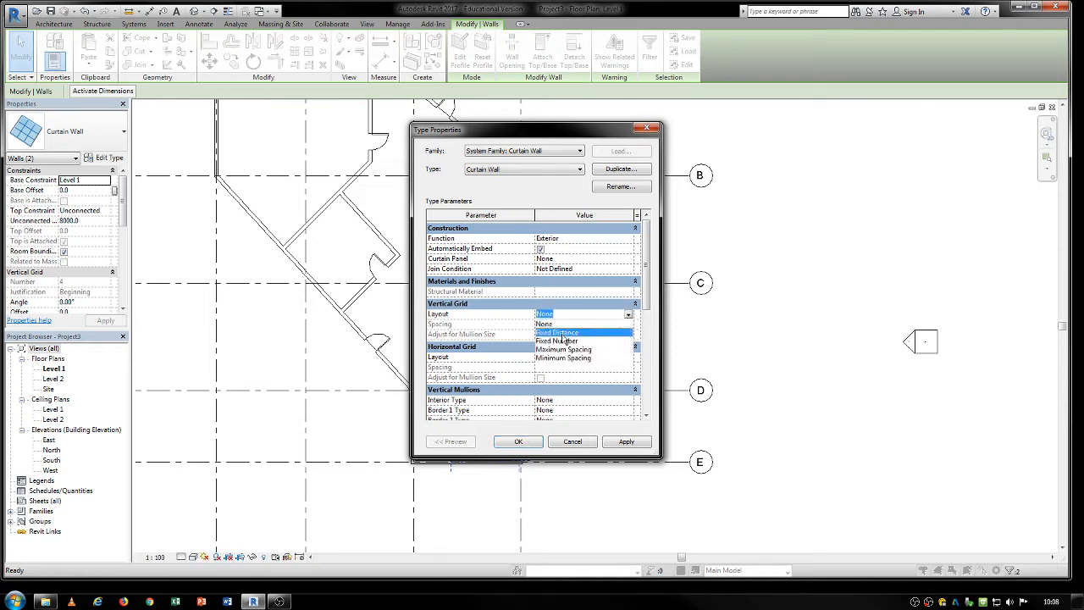
pyautogui.click(563, 332)
pyautogui.click(627, 359)
pyautogui.click(628, 358)
pyautogui.click(629, 359)
pyautogui.click(629, 359)
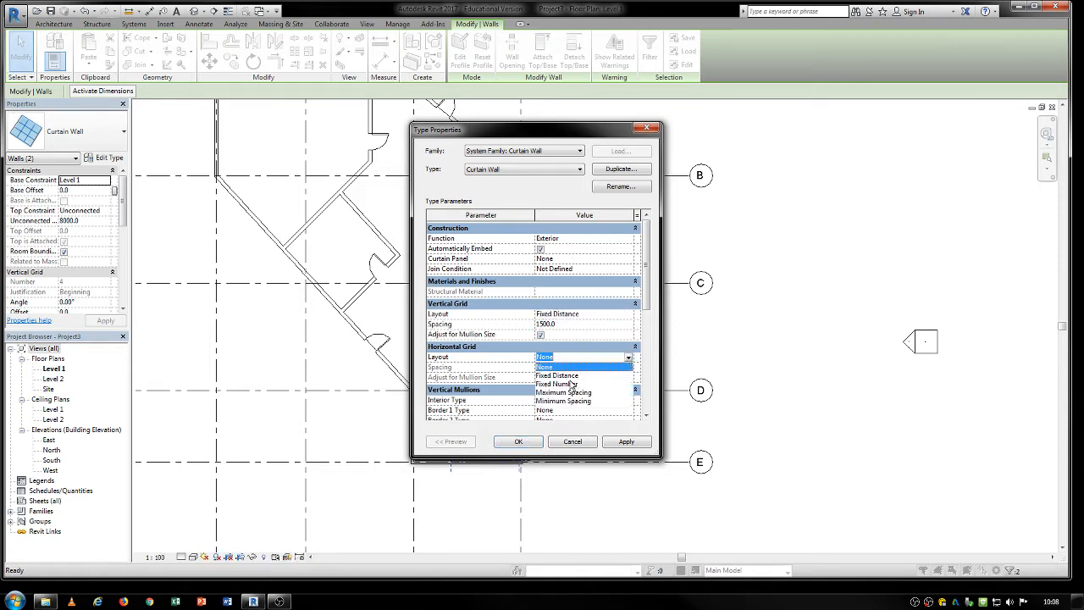
pyautogui.click(572, 376)
# Set the curtain grid spacing to 1000 vertically and 2000 horizontally, and apply the type changes.
pyautogui.click(566, 323)
pyautogui.write('1')
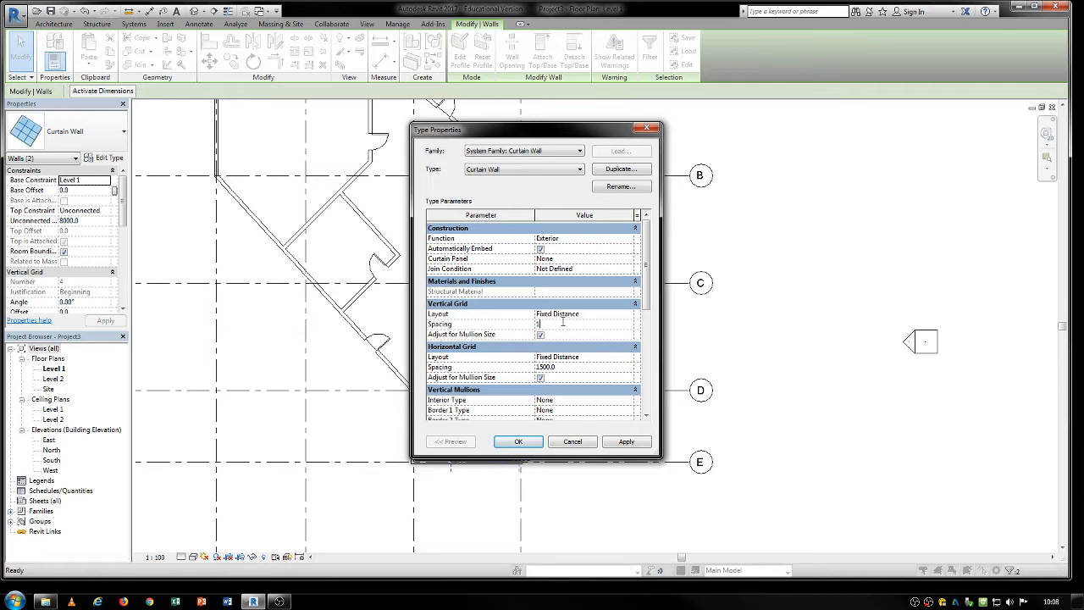
pyautogui.write('000')
pyautogui.click(566, 367)
pyautogui.write('2000')
pyautogui.click(519, 441)
pyautogui.click(542, 337)
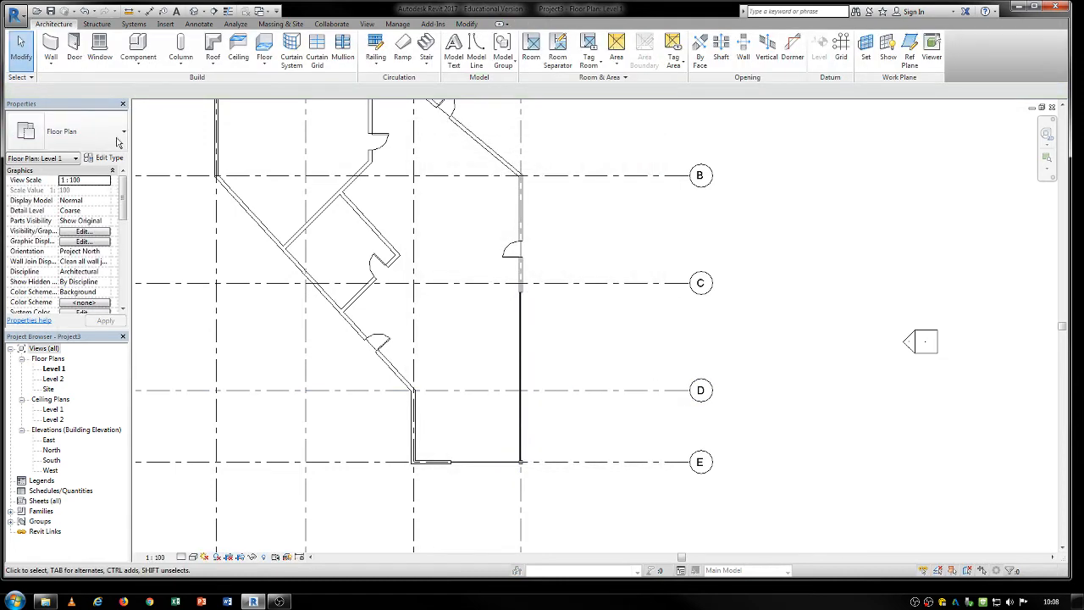
# View the building in 3D and inspect the embedded corner curtain walls from outside.
pyautogui.click(194, 11)
pyautogui.moveTo(601, 445); pyautogui.dragTo(521, 435, button='middle')
pyautogui.keyDown('shift'); pyautogui.moveTo(583, 515); pyautogui.dragTo(543, 491, button='middle'); pyautogui.keyUp('shift')
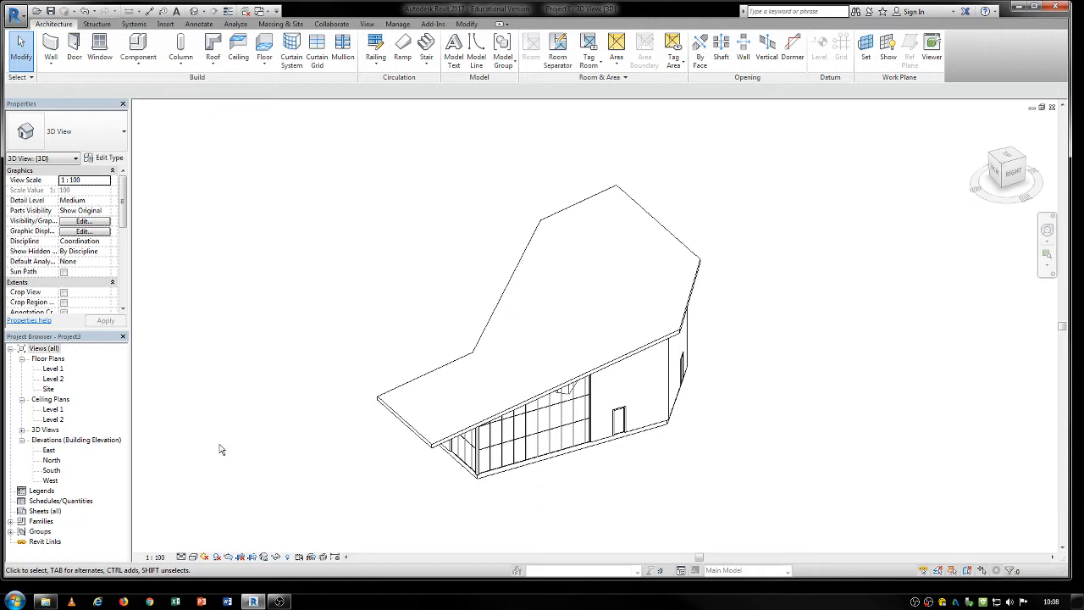
pyautogui.moveTo(398, 471); pyautogui.dragTo(398, 439, button='middle')
# Return to the Level 1 floor plan and review the grids, walls, doors and curtain walls.
pyautogui.doubleClick(53, 370)
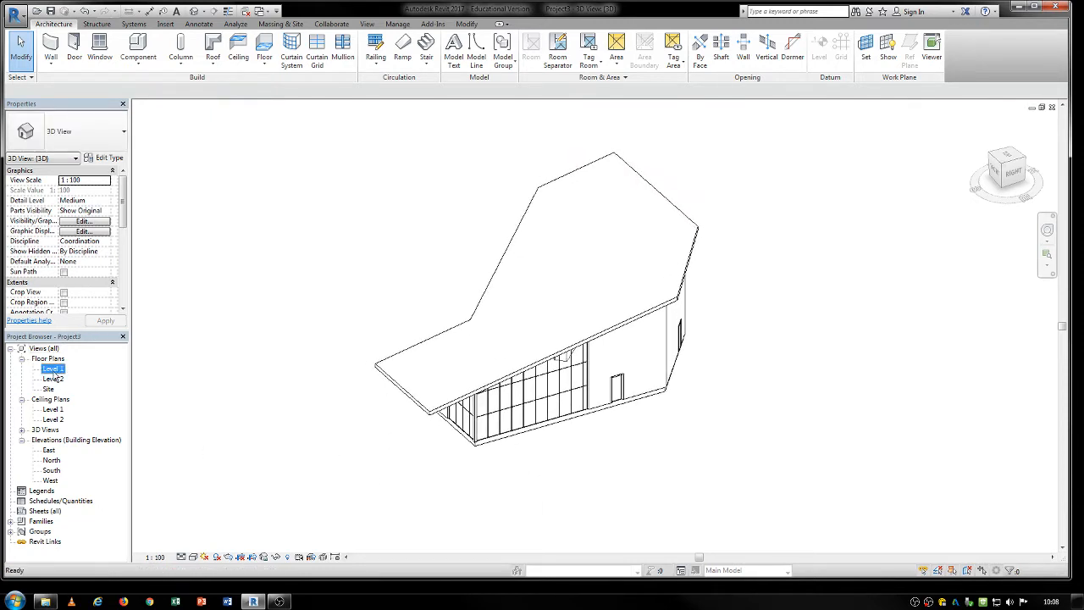
pyautogui.moveTo(234, 363); pyautogui.dragTo(373, 450, button='middle')
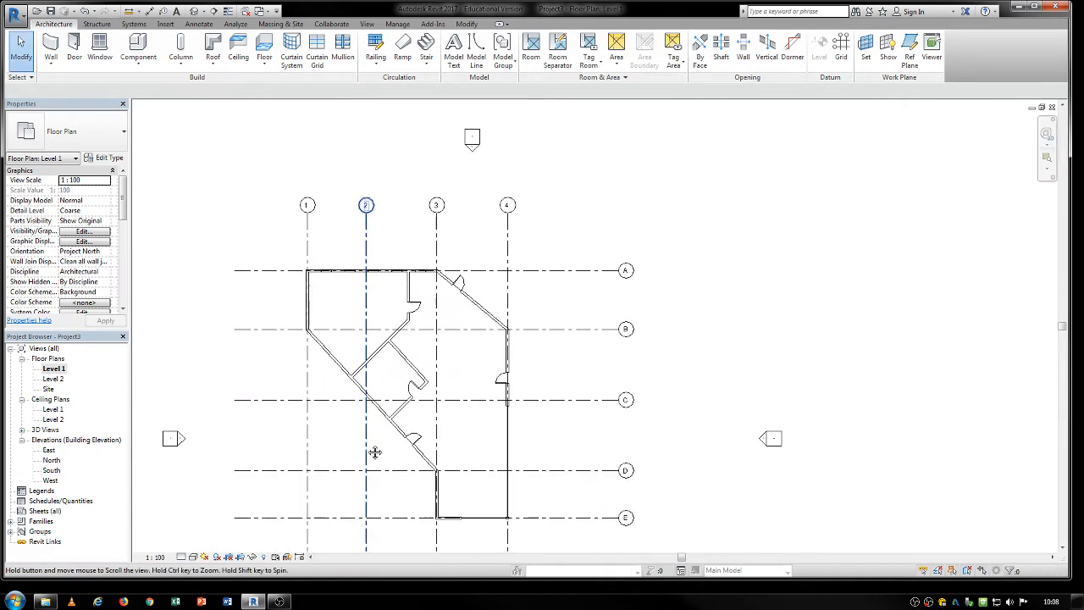
pyautogui.scroll(1, 442, 384)
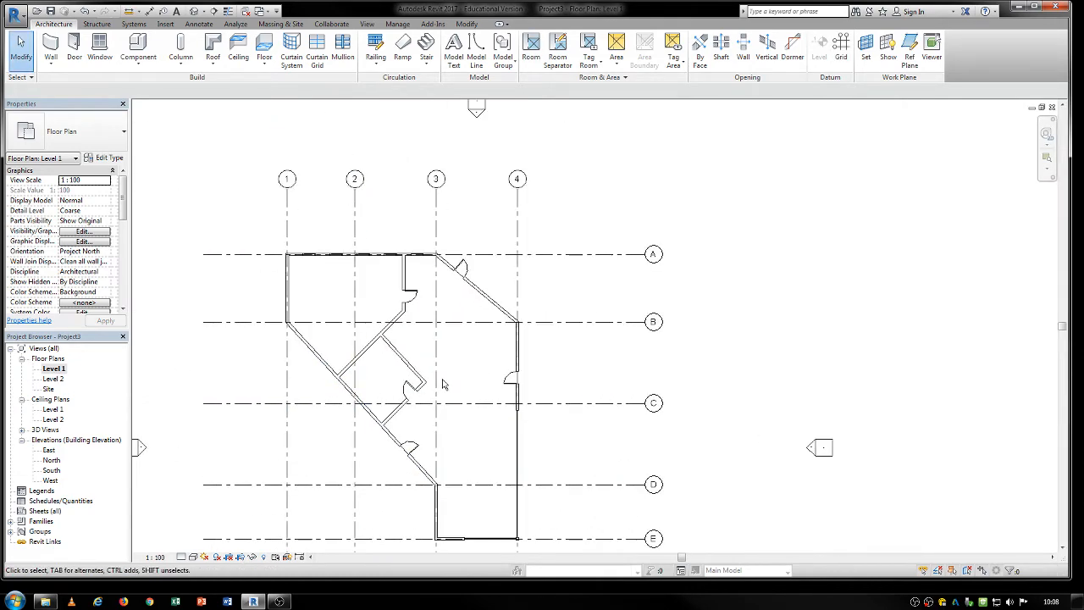
pyautogui.moveTo(442, 384); pyautogui.dragTo(491, 340, button='middle')
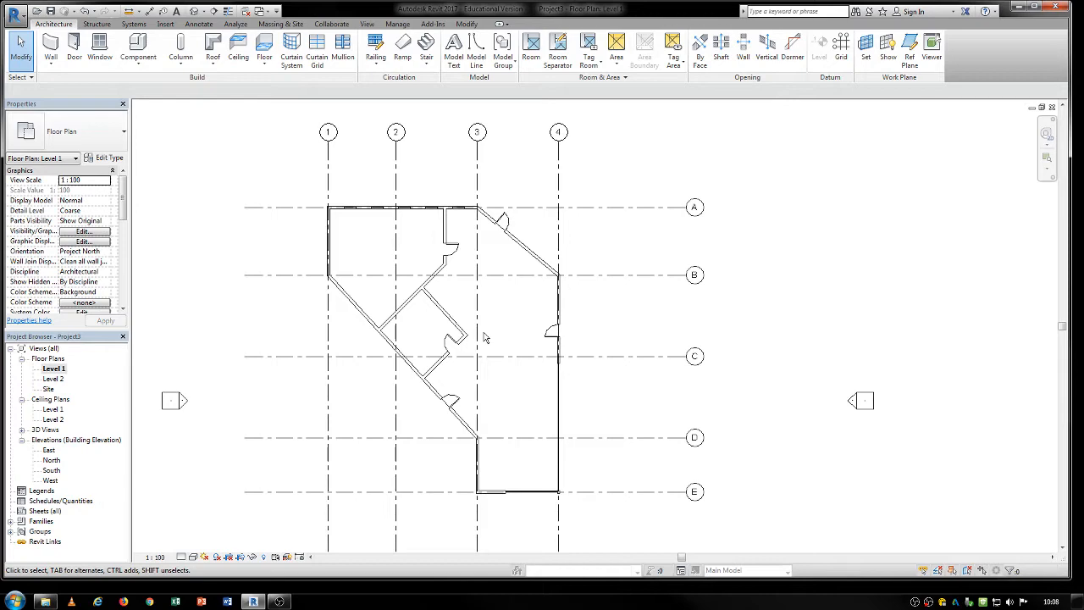
pyautogui.moveTo(490, 341); pyautogui.dragTo(512, 312, button='middle')
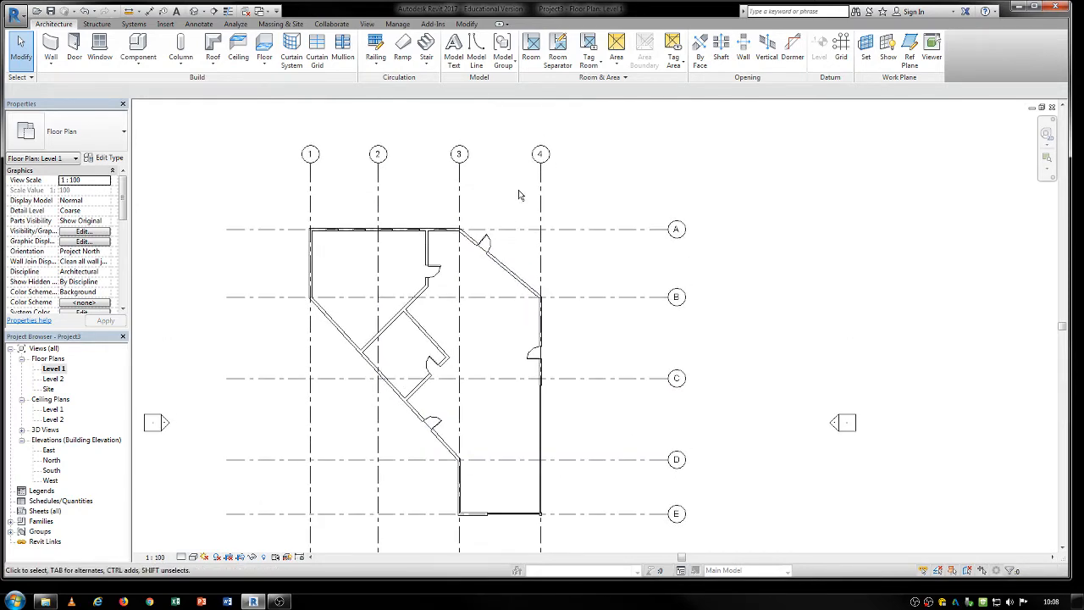
pyautogui.moveTo(529, 184); pyautogui.dragTo(537, 165, button='middle')
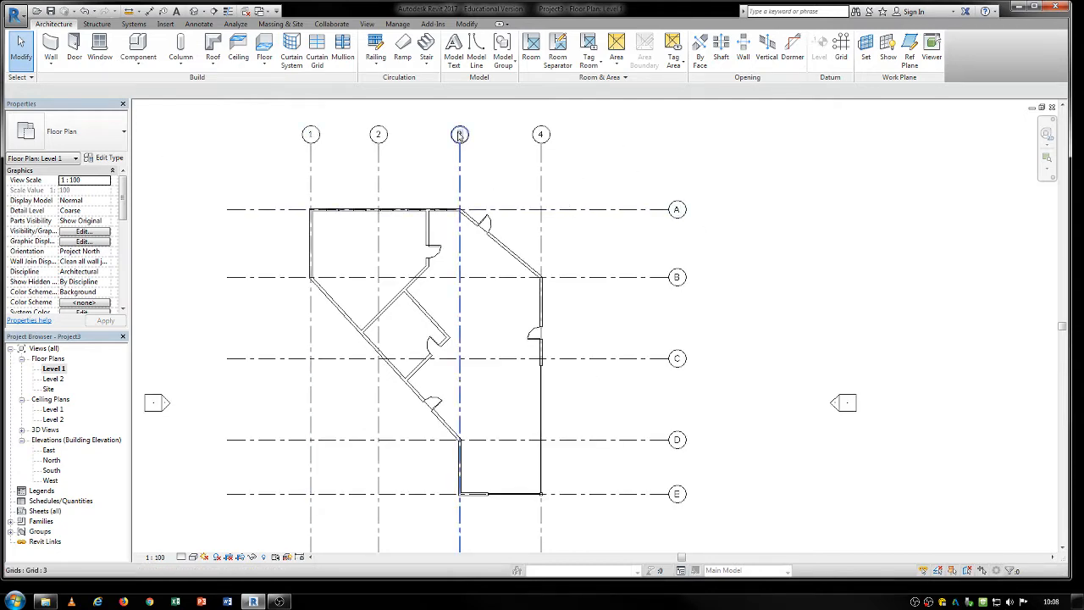
pyautogui.moveTo(512, 421); pyautogui.dragTo(511, 404, button='middle')
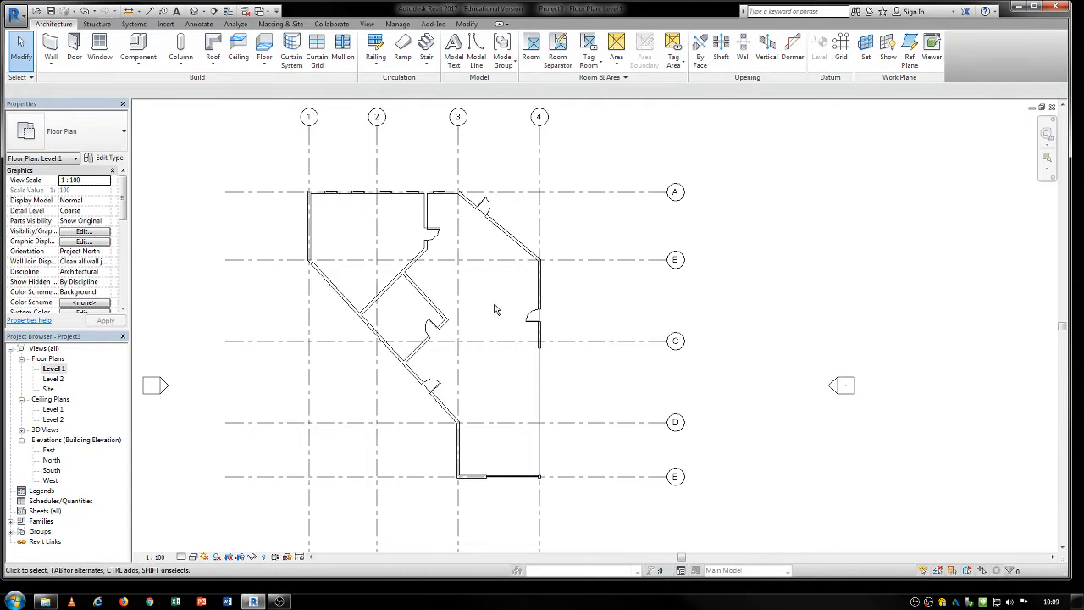
pyautogui.moveTo(478, 336); pyautogui.dragTo(439, 287, button='middle')
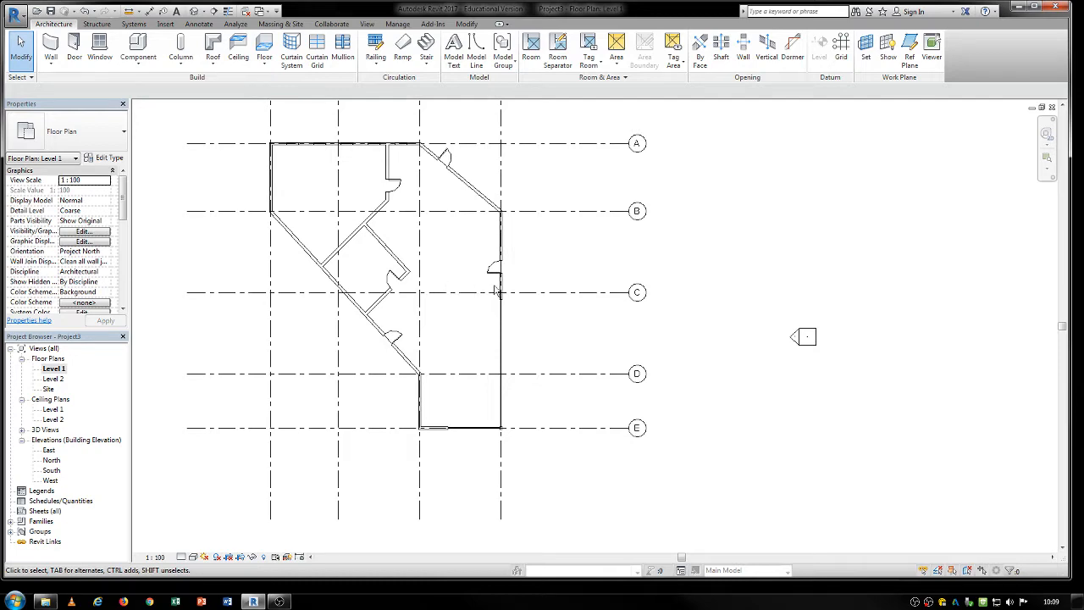
pyautogui.moveTo(585, 107); pyautogui.dragTo(539, 475)
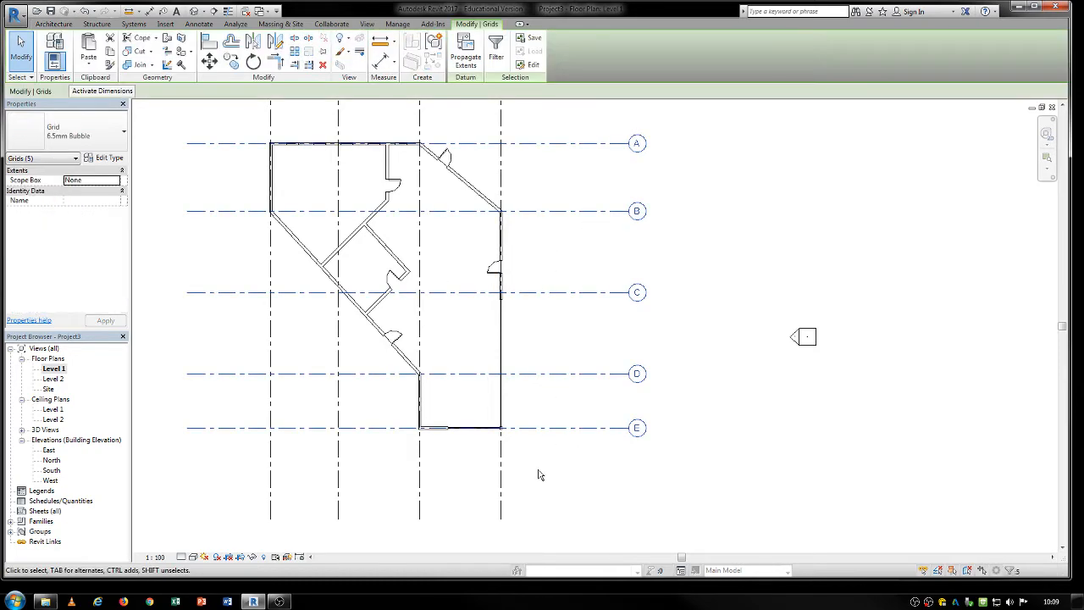
pyautogui.scroll(-1, 440, 298)
pyautogui.moveTo(440, 297); pyautogui.dragTo(473, 377, button='middle')
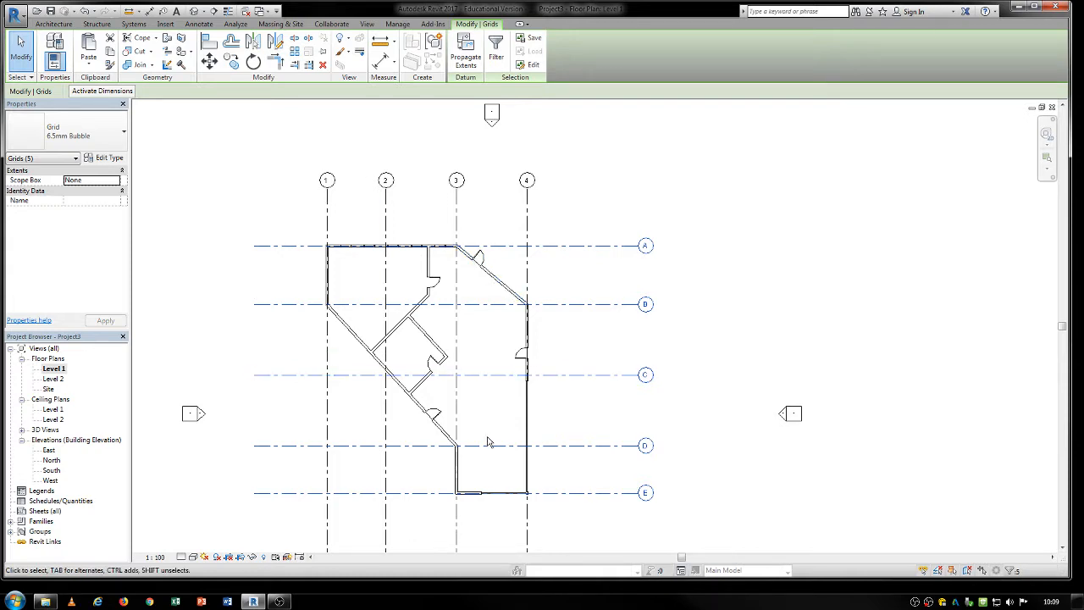
pyautogui.moveTo(470, 476); pyautogui.dragTo(478, 444, button='middle')
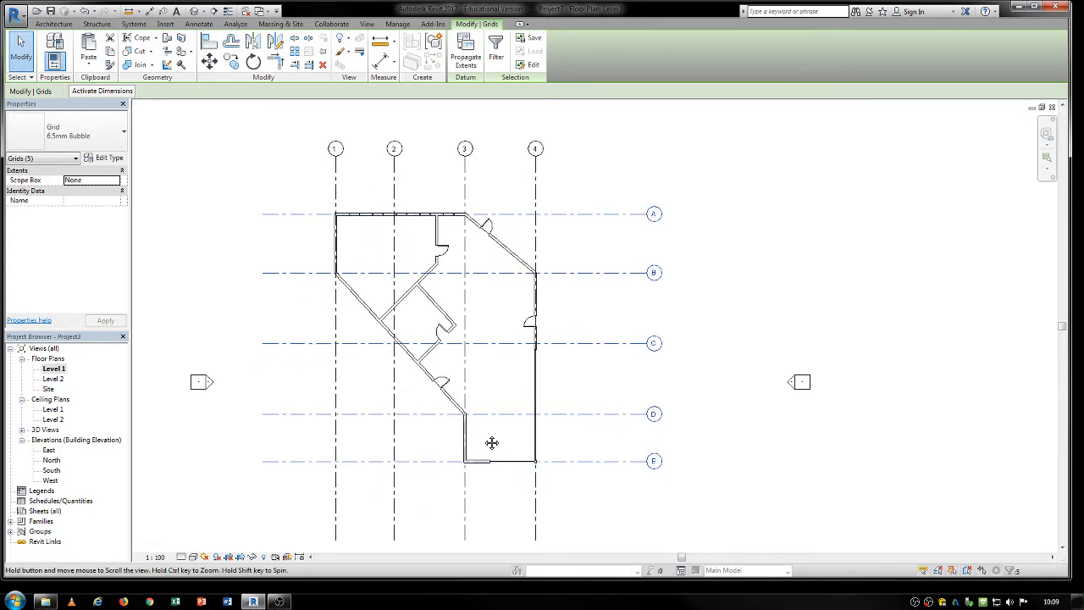
pyautogui.scroll(1, 491, 436)
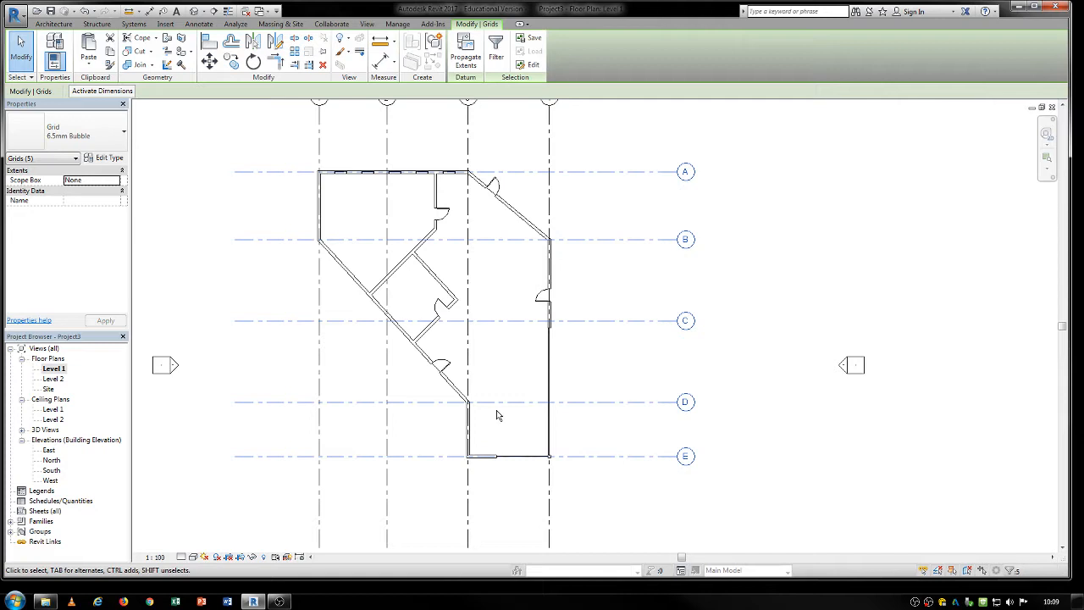
pyautogui.moveTo(498, 415); pyautogui.dragTo(501, 455, button='middle')
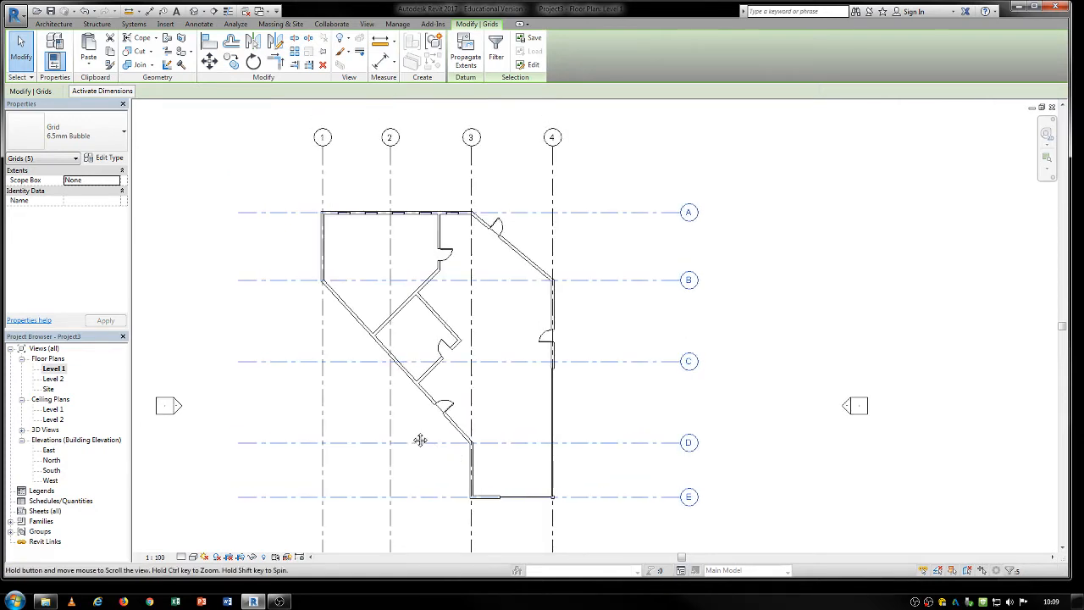
pyautogui.moveTo(421, 438); pyautogui.dragTo(433, 424, button='middle')
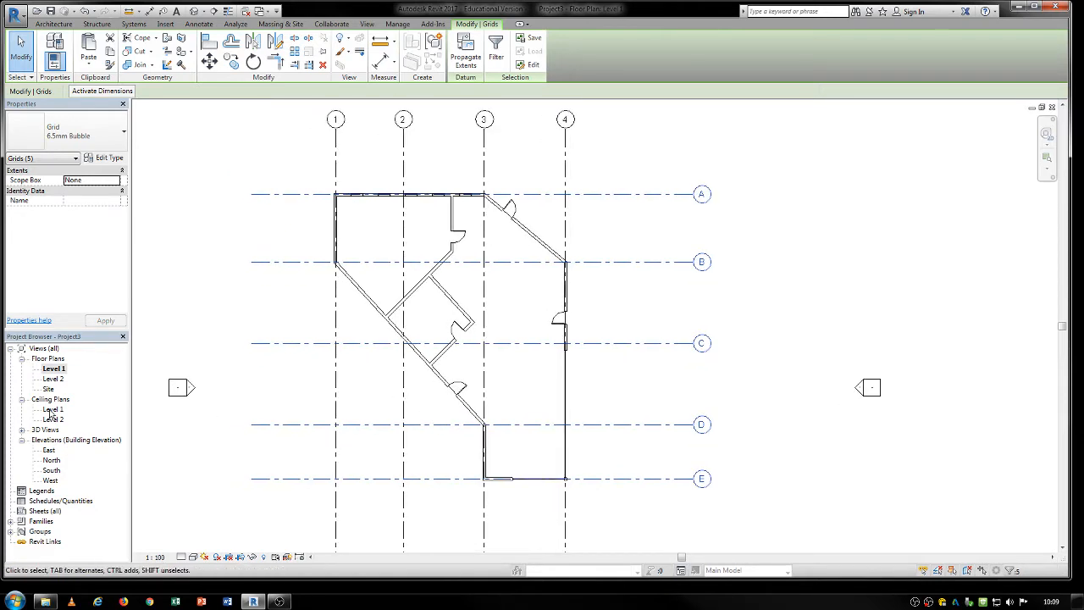
# Open the North elevation and examine the level lines against the building, selecting Level 1.
pyautogui.doubleClick(51, 460)
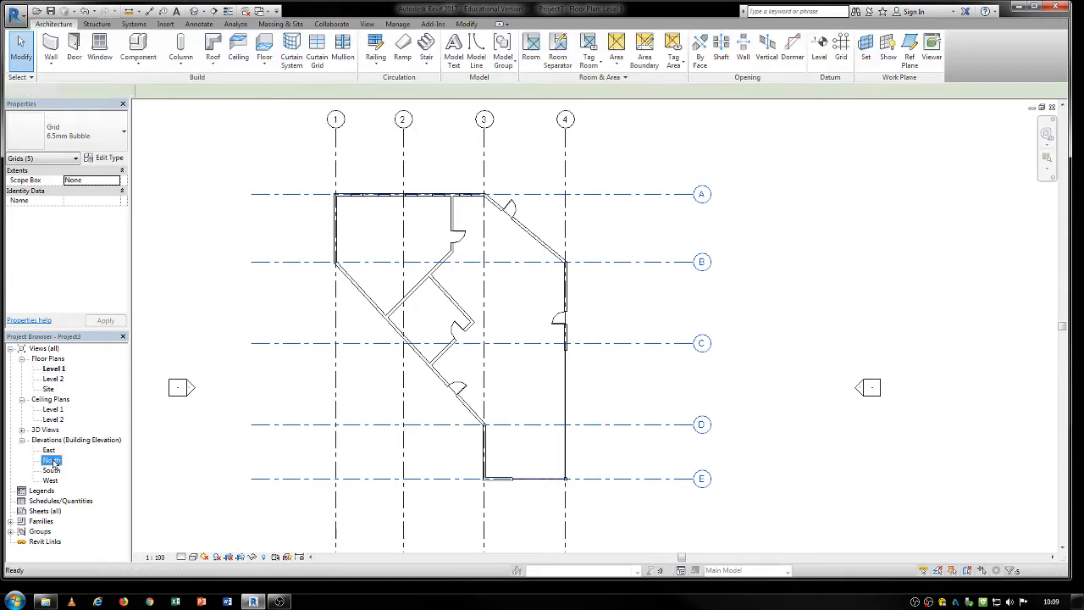
pyautogui.moveTo(599, 420); pyautogui.dragTo(413, 421, button='middle')
pyautogui.scroll(-2, 413, 420)
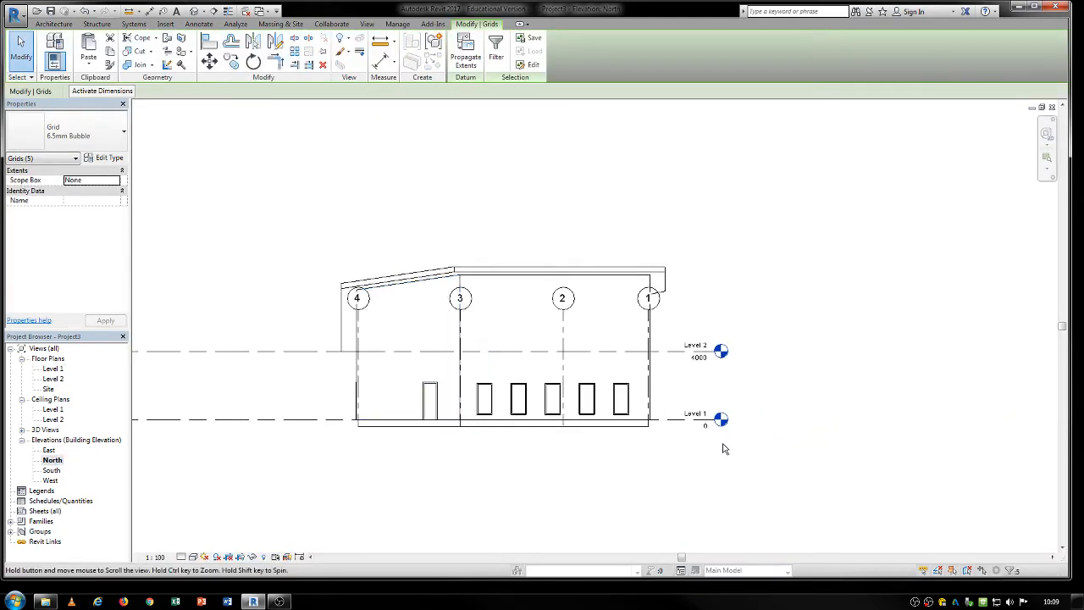
pyautogui.moveTo(743, 445); pyautogui.dragTo(646, 415, button='middle')
pyautogui.click(570, 390)
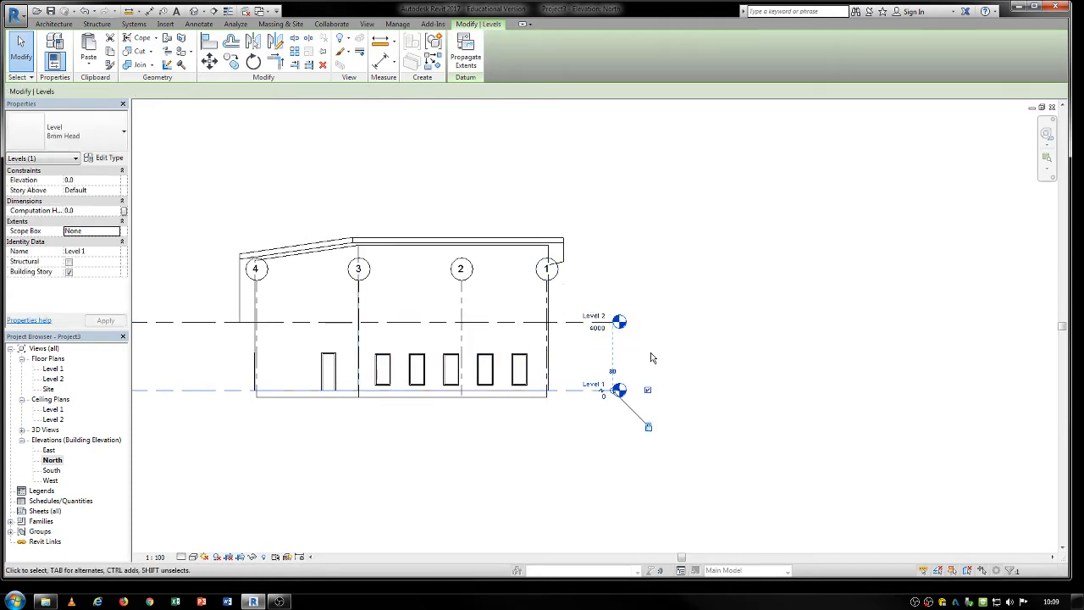
# In the Level 1 floor plan, draw a vertical building section between grids 2 and 3, from above grid A to below grid E.
pyautogui.doubleClick(54, 369)
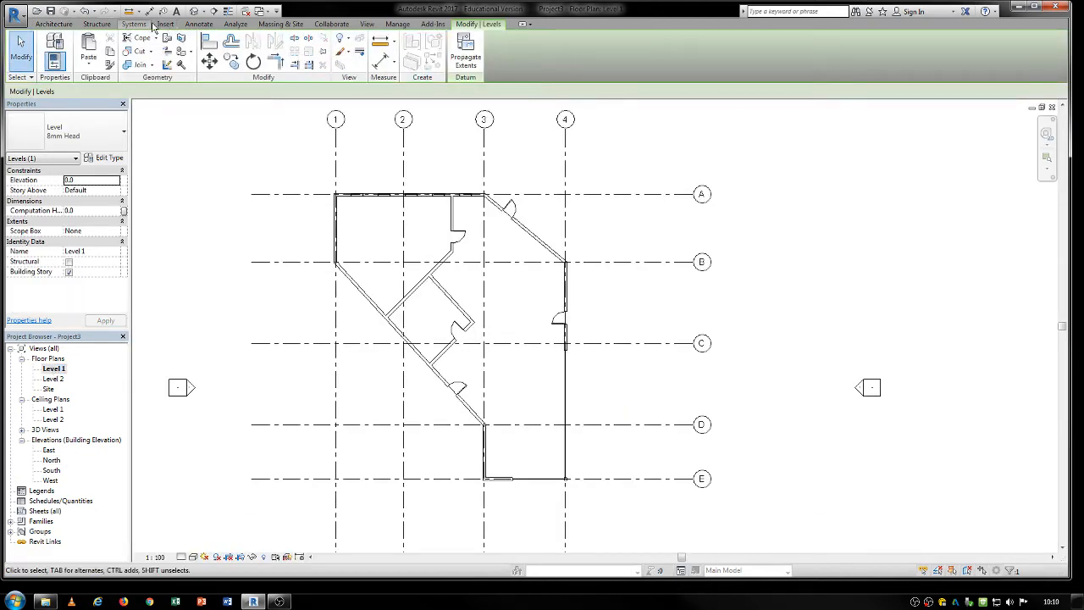
pyautogui.click(367, 23)
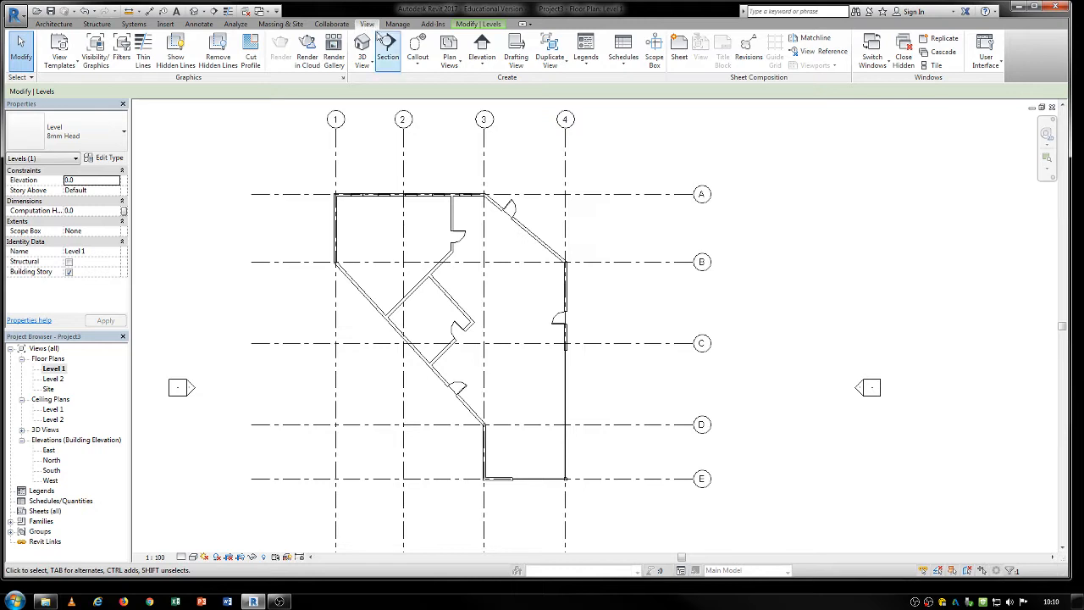
pyautogui.click(387, 49)
pyautogui.click(434, 159)
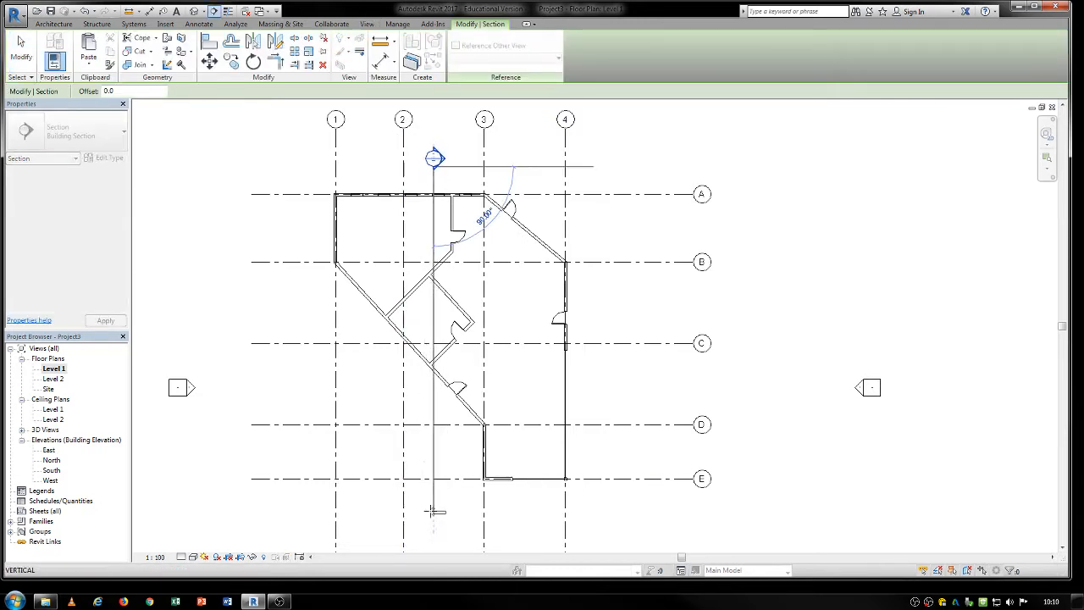
pyautogui.click(434, 511)
pyautogui.press('Escape')
pyautogui.press('Escape')
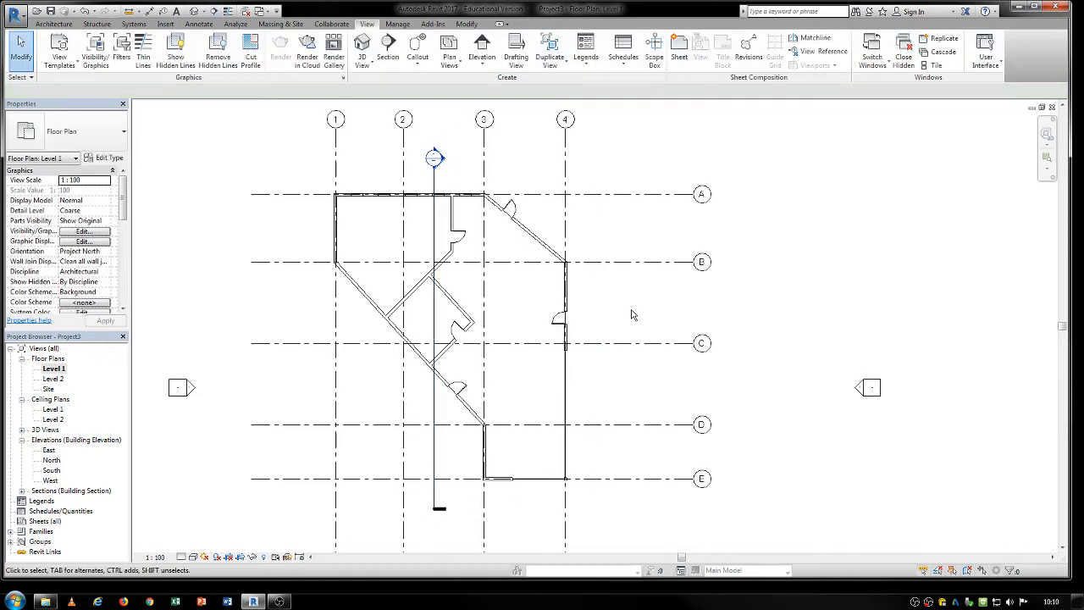
# Draw a horizontal building section between grids B and C, from beyond grid 4 across the building to beyond grid 1.
pyautogui.click(387, 49)
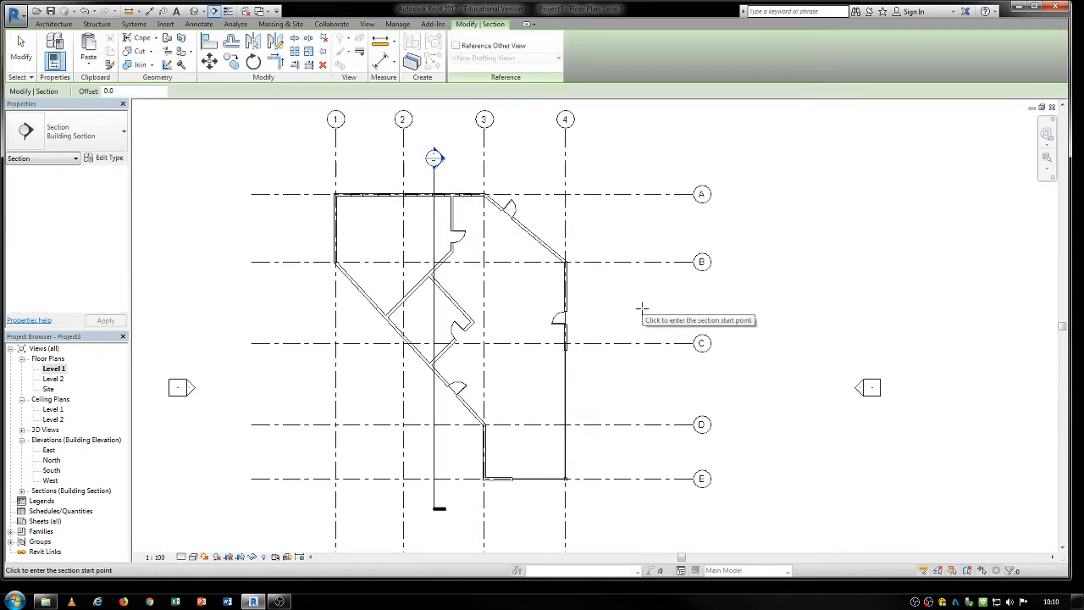
pyautogui.click(649, 307)
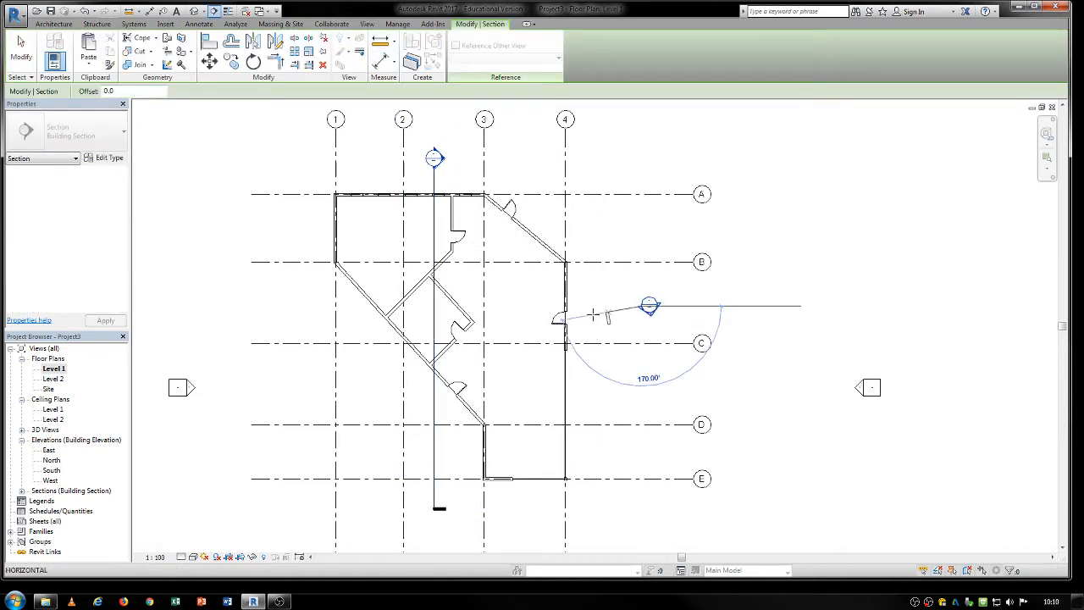
pyautogui.click(280, 307)
pyautogui.press('Escape')
pyautogui.press('Escape')
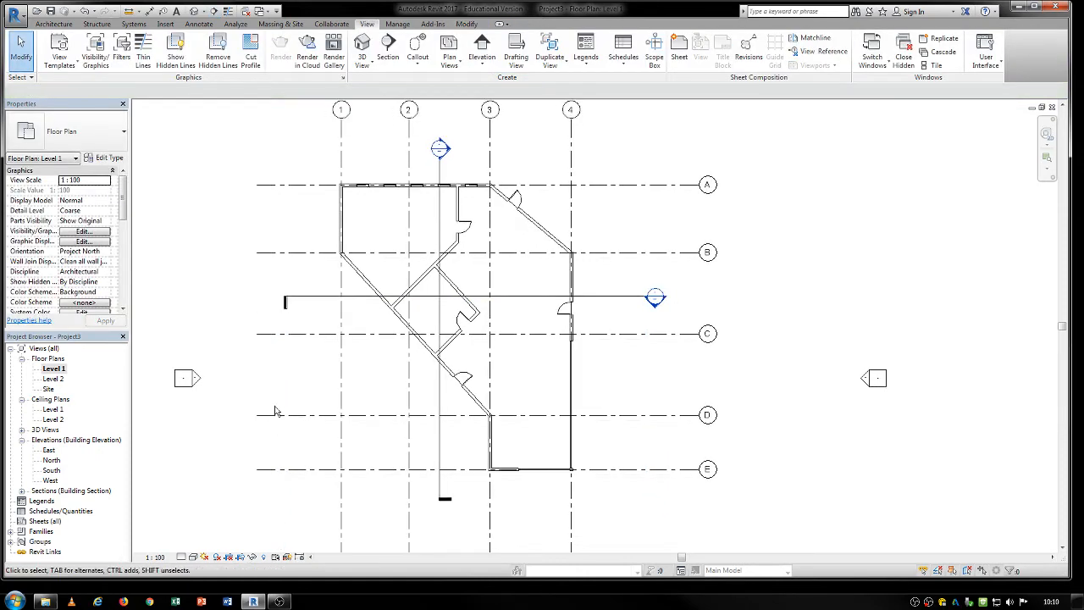
pyautogui.scroll(-2, 275, 412)
pyautogui.scroll(1, 589, 405)
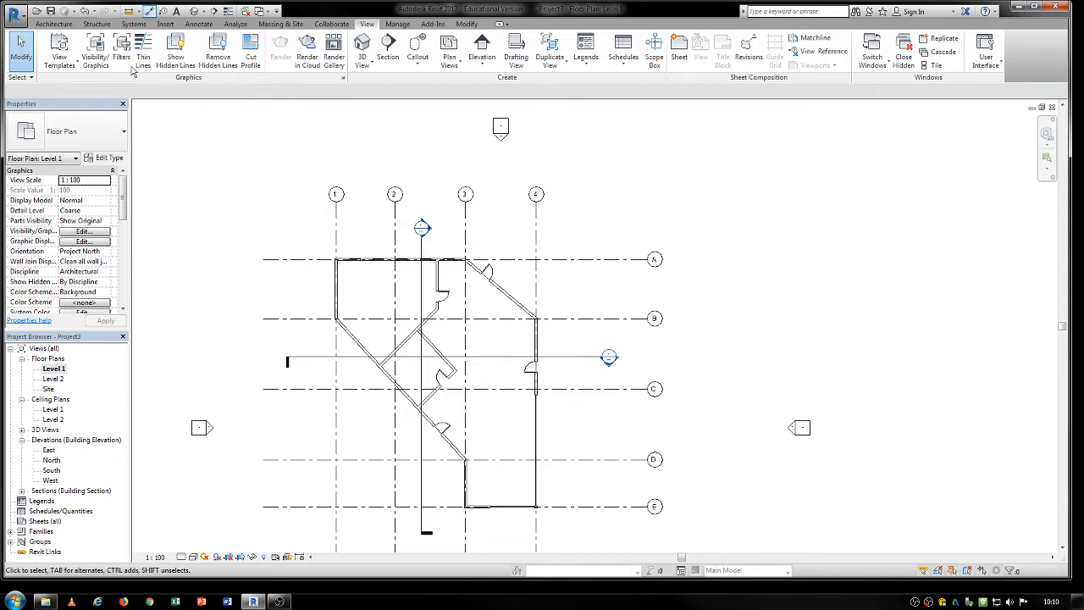
# Start an aligned dimension string across the room, picking both faces of the grid 1 wall and both faces of the vertical interior wall.
pyautogui.click(200, 24)
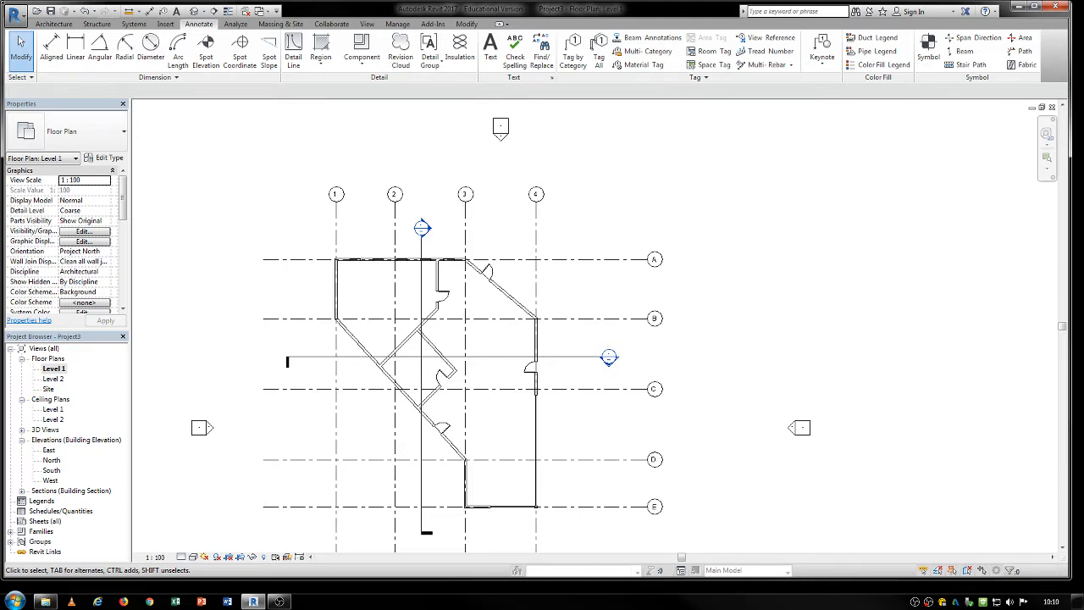
pyautogui.click(50, 44)
pyautogui.scroll(2, 364, 303)
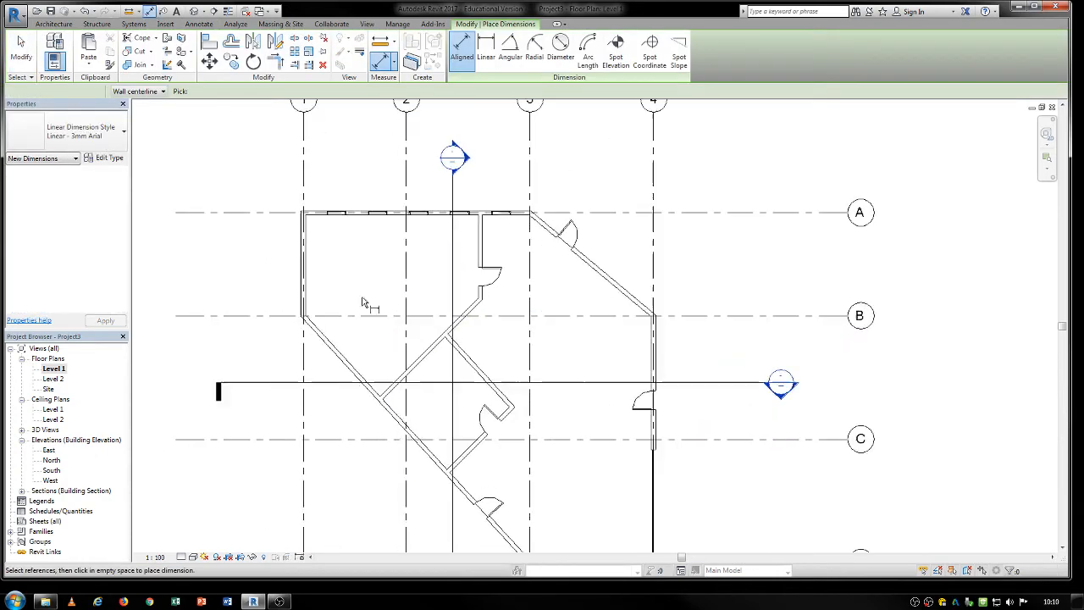
pyautogui.scroll(2, 339, 271)
pyautogui.scroll(3, 288, 251)
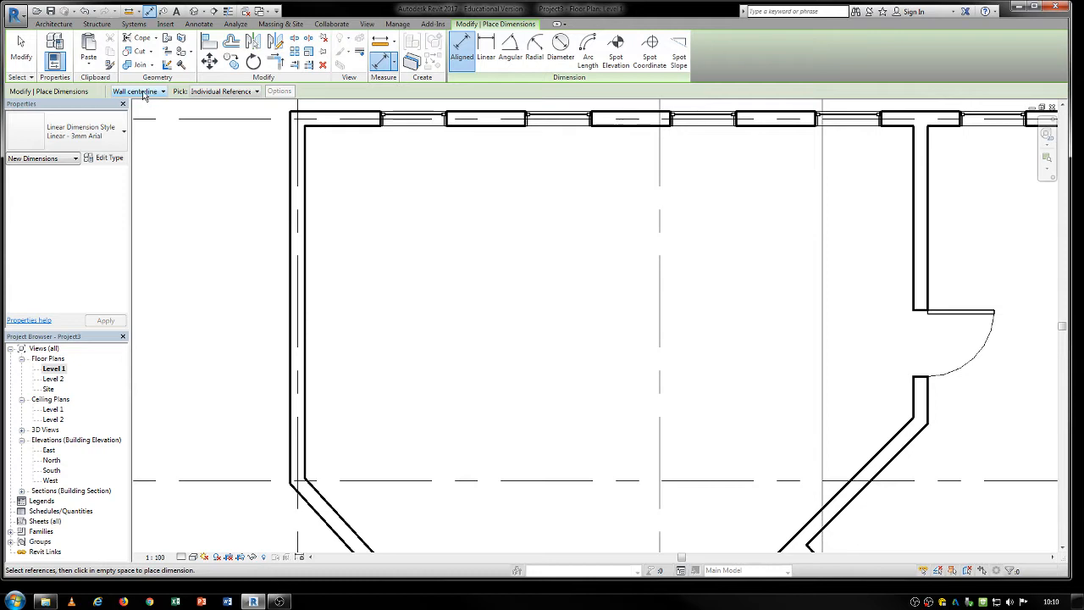
pyautogui.click(289, 223)
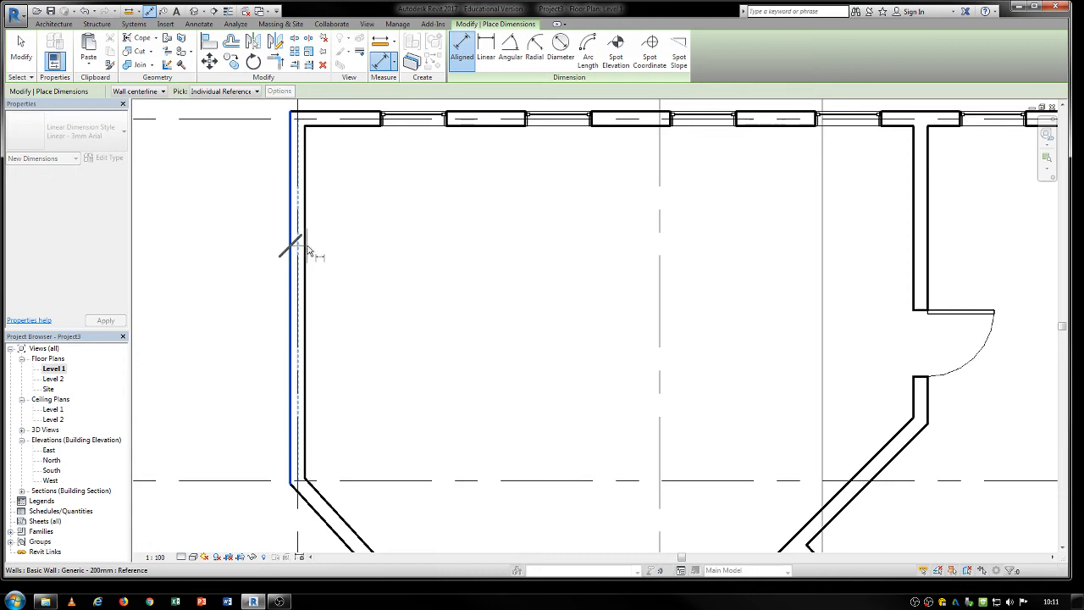
pyautogui.click(307, 251)
pyautogui.moveTo(767, 320); pyautogui.dragTo(562, 368, button='middle')
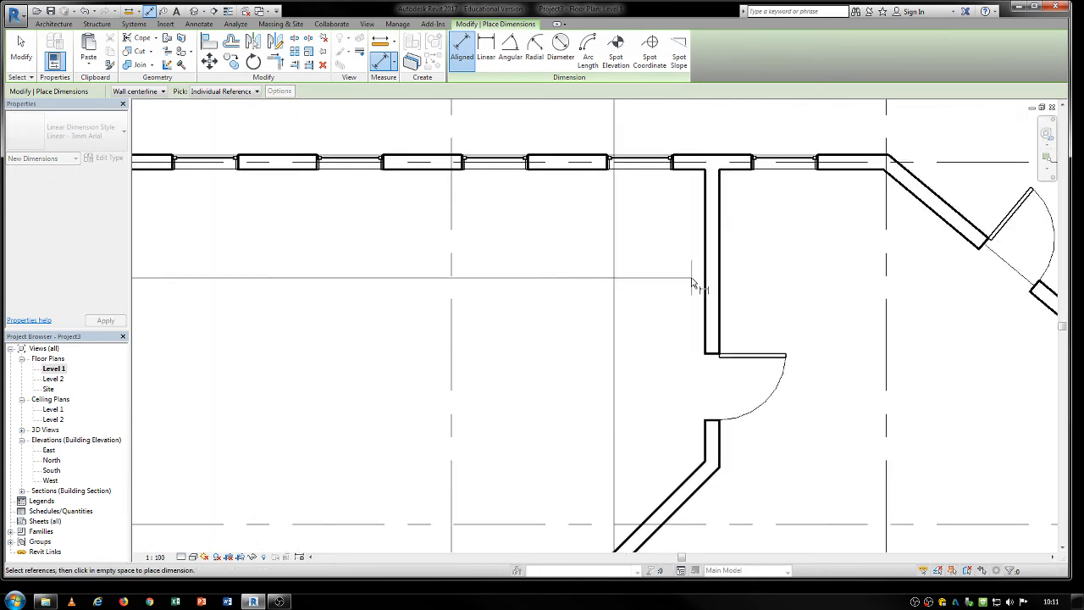
pyautogui.click(711, 289)
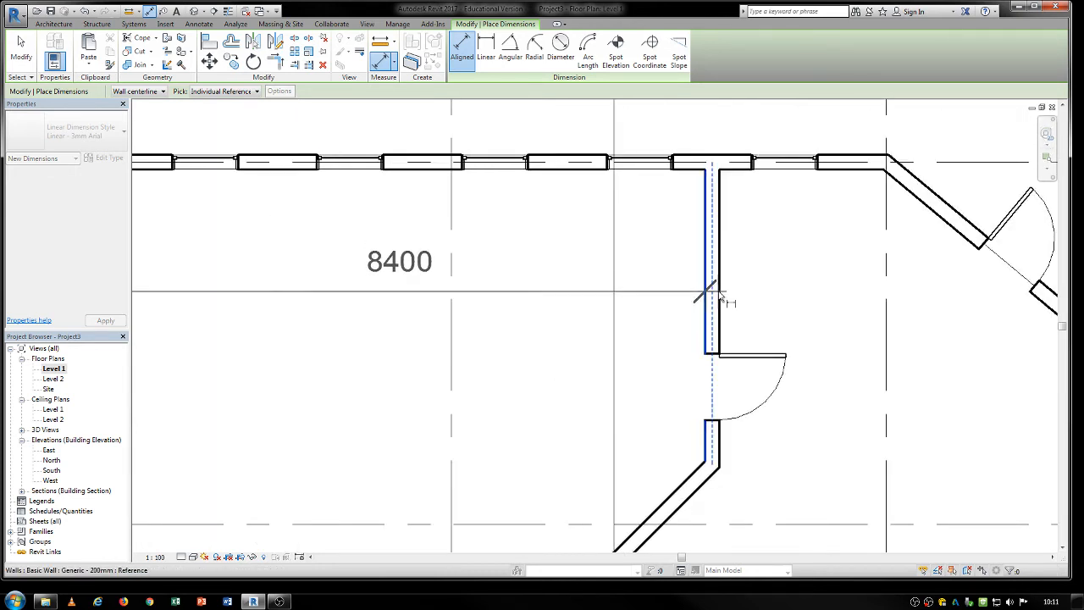
pyautogui.click(719, 294)
# Continue the dimension string to grids 3 and 4 and place it just above grid A.
pyautogui.moveTo(811, 305); pyautogui.dragTo(545, 304, button='middle')
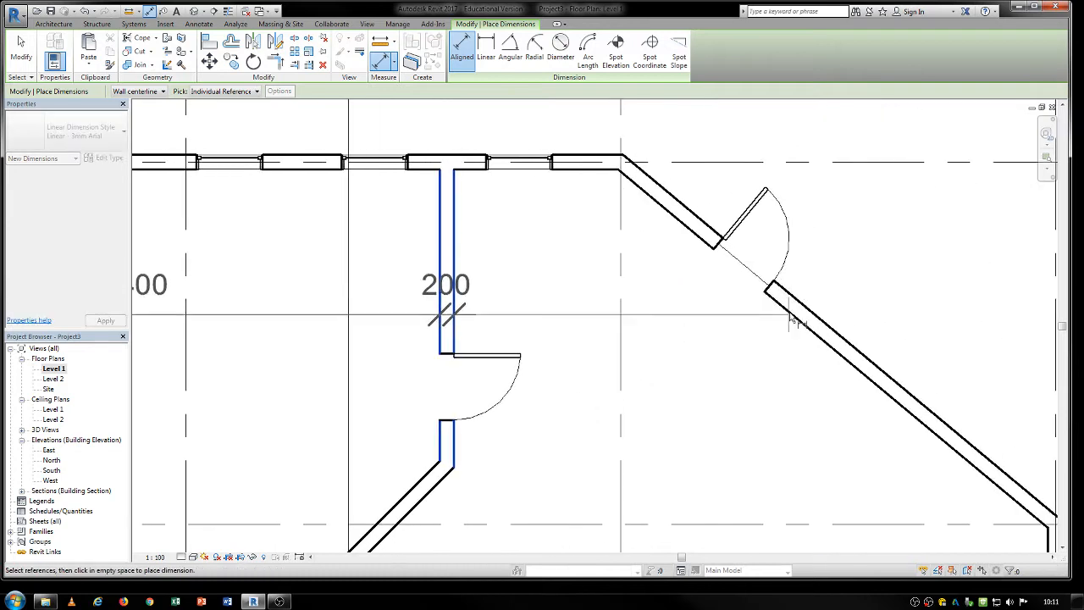
pyautogui.moveTo(821, 339); pyautogui.dragTo(773, 347, button='middle')
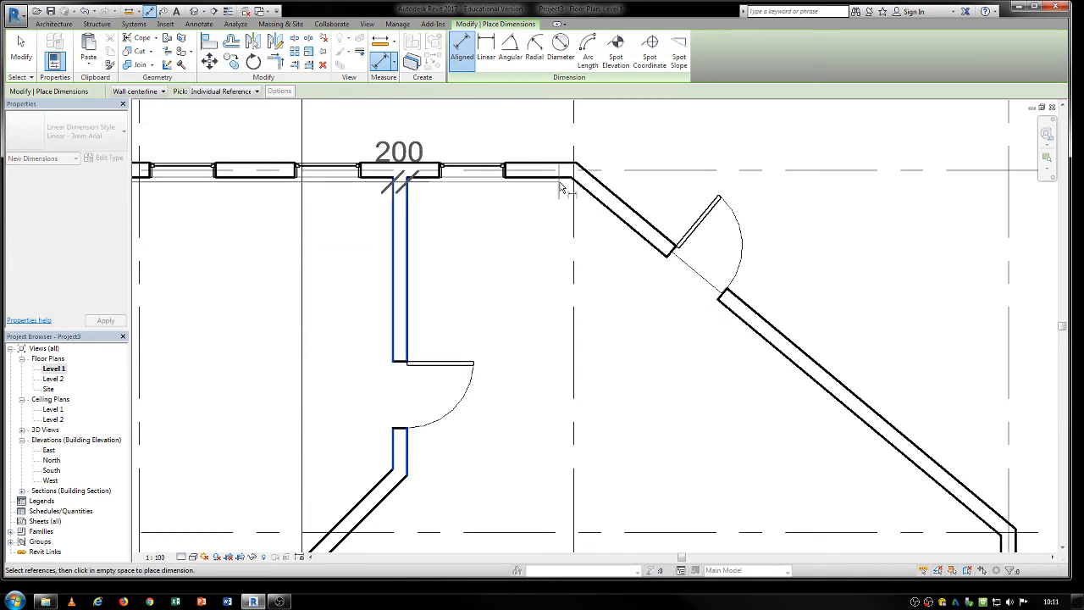
pyautogui.scroll(2, 561, 186)
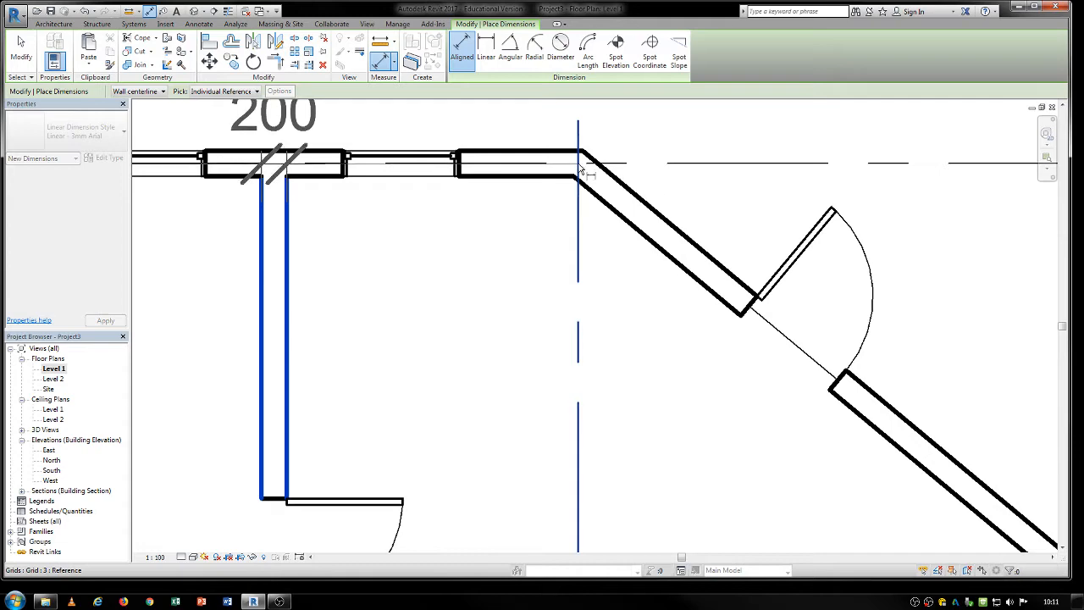
pyautogui.click(578, 322)
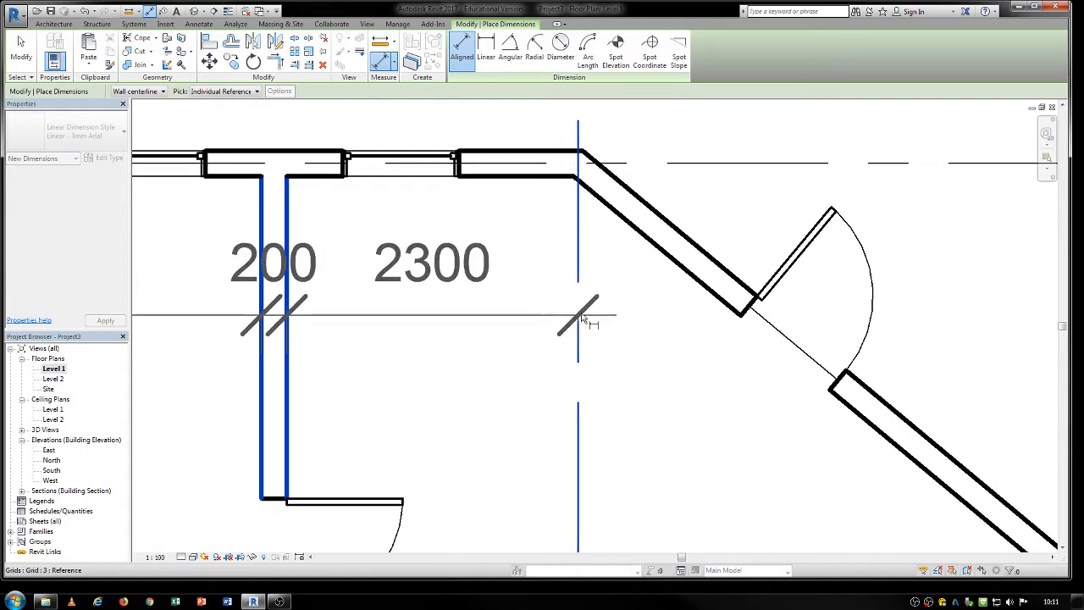
pyautogui.scroll(-4, 579, 297)
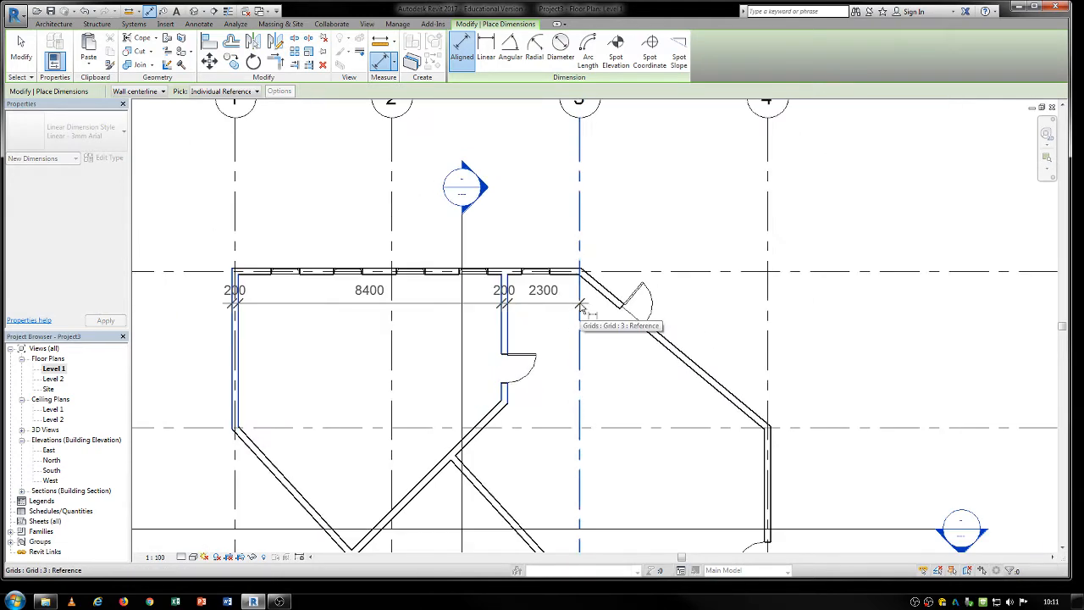
pyautogui.click(768, 372)
pyautogui.click(724, 245)
pyautogui.scroll(-4, 745, 331)
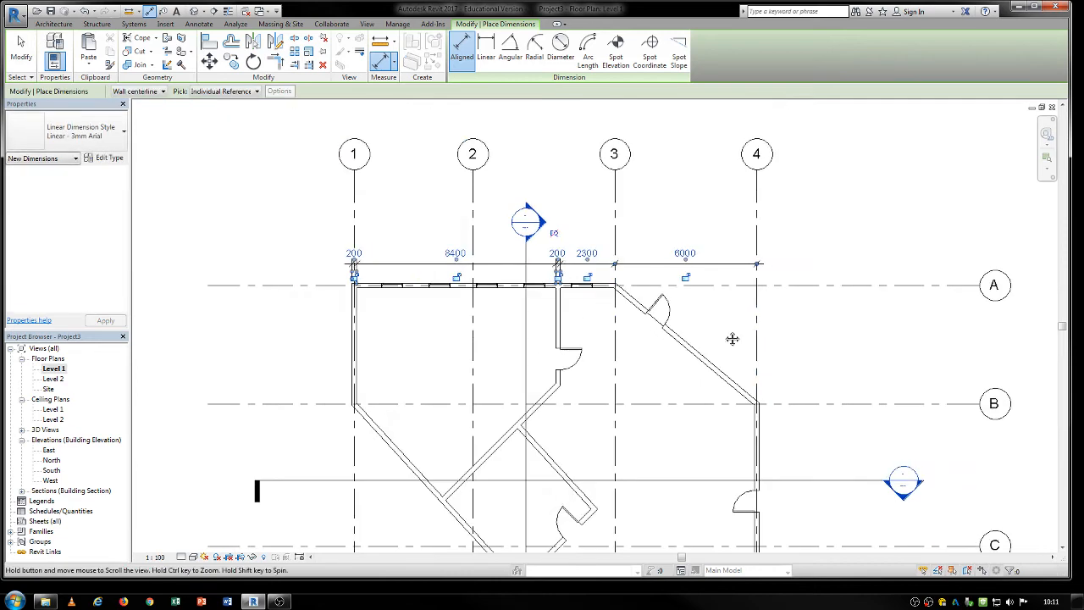
# Add an overall aligned dimension from grid 1 to grid 4 above the wall dimension string, and end the command.
pyautogui.moveTo(669, 317); pyautogui.dragTo(632, 257, button='middle')
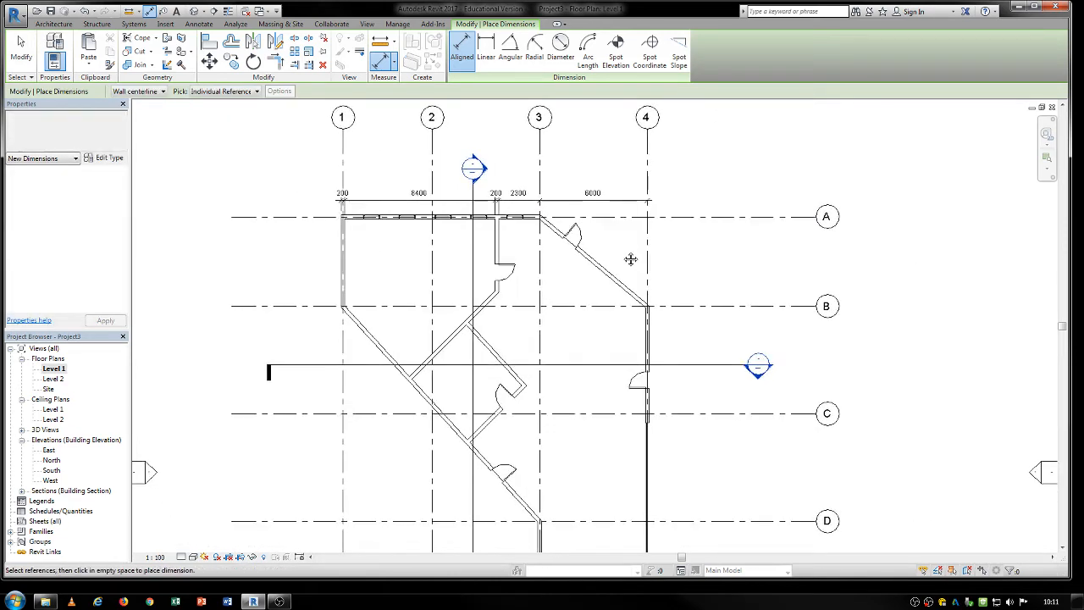
pyautogui.scroll(-2, 623, 356)
pyautogui.moveTo(620, 370); pyautogui.dragTo(503, 357, button='middle')
pyautogui.scroll(1, 507, 340)
pyautogui.scroll(-1, 506, 340)
pyautogui.scroll(-1, 503, 356)
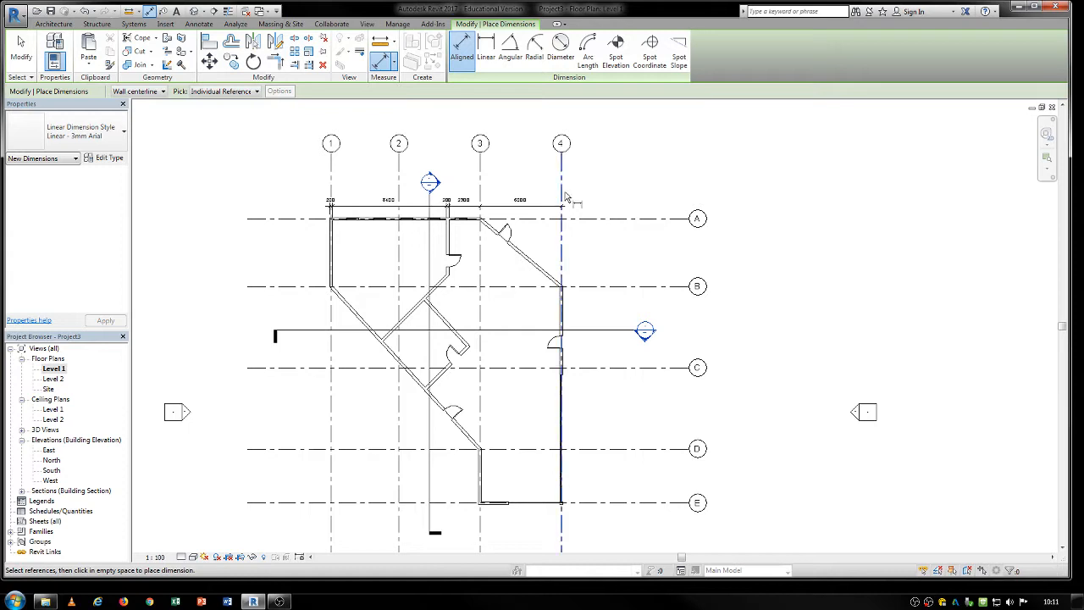
pyautogui.scroll(2, 339, 189)
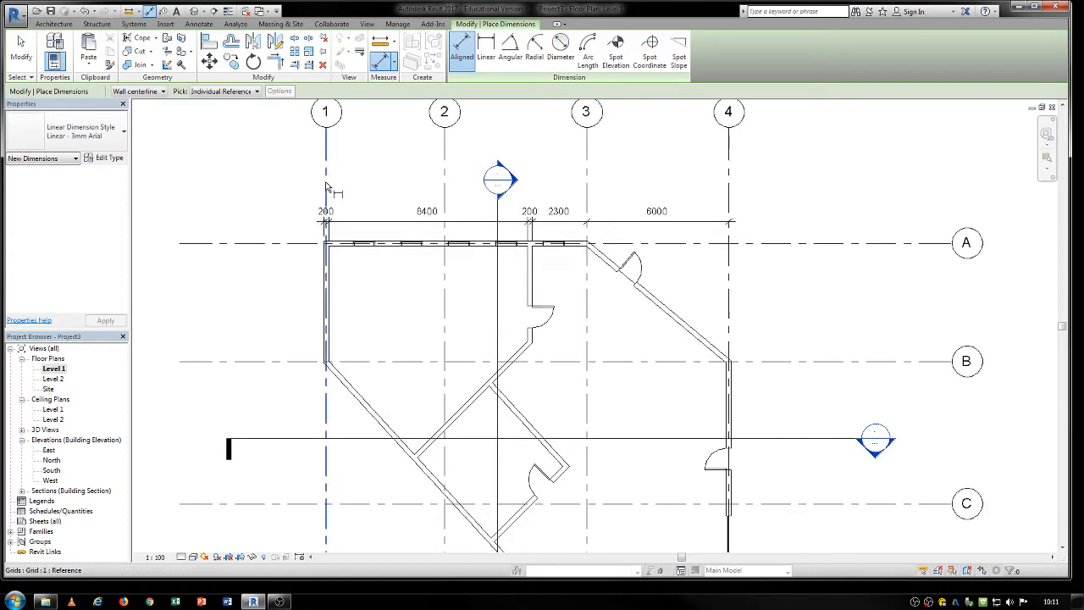
pyautogui.click(327, 186)
pyautogui.click(730, 193)
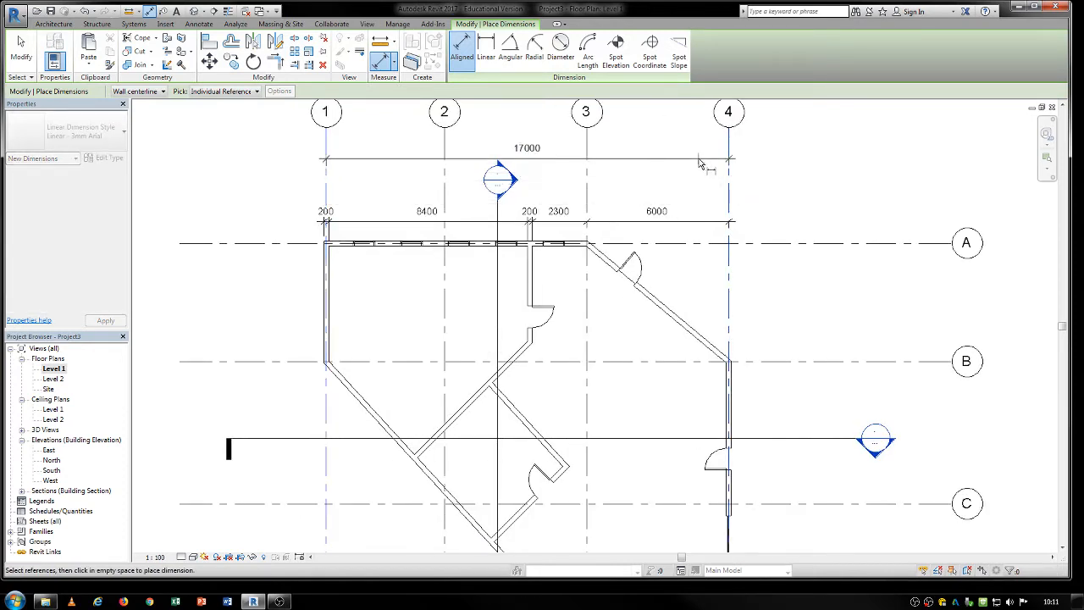
pyautogui.click(704, 191)
pyautogui.press('Escape')
pyautogui.press('Escape')
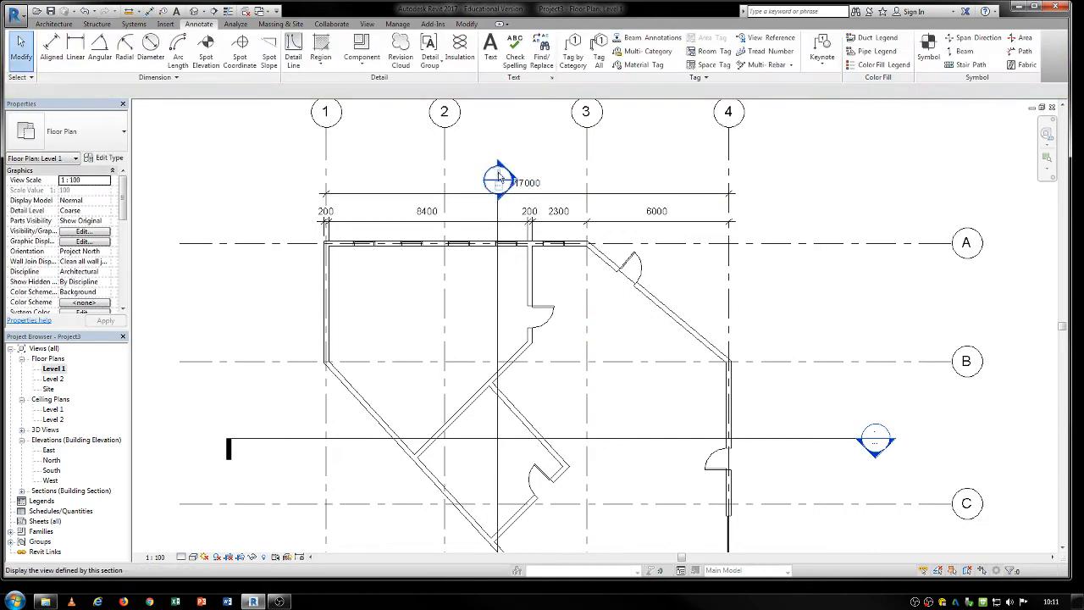
# Move the vertical section's head up to the grid bubbles and shift the overall dimension line higher to make room beneath it.
pyautogui.click(500, 218)
pyautogui.moveTo(500, 195); pyautogui.dragTo(498, 126)
pyautogui.click(572, 153)
pyautogui.moveTo(527, 200); pyautogui.dragTo(527, 183)
# Add an aligned dimension string through grids 1, 2, 3 and 4 between the overall and wall dimension strings.
pyautogui.click(385, 62)
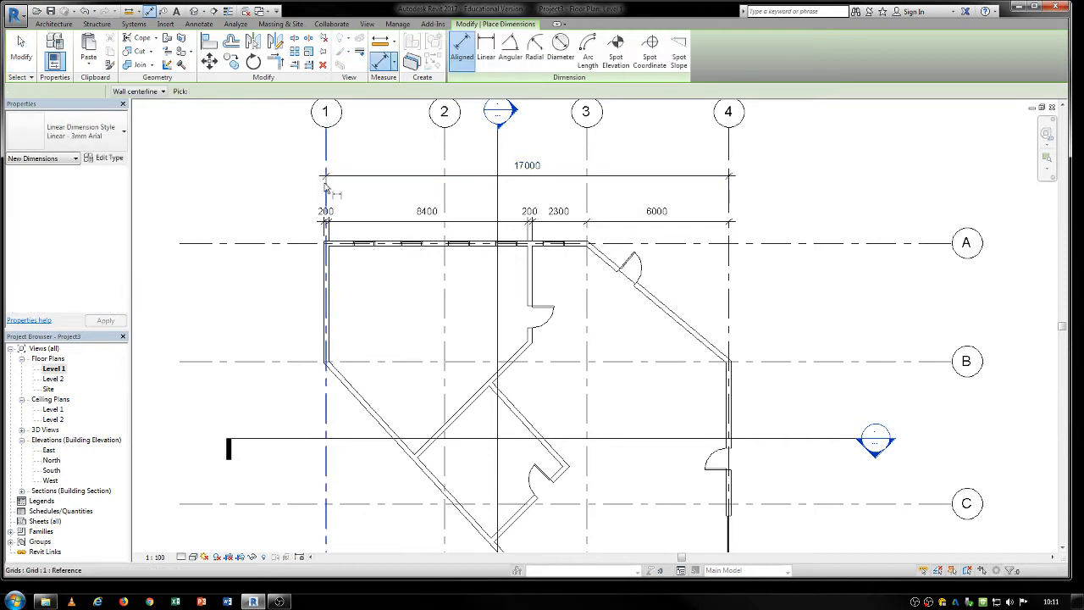
pyautogui.click(445, 197)
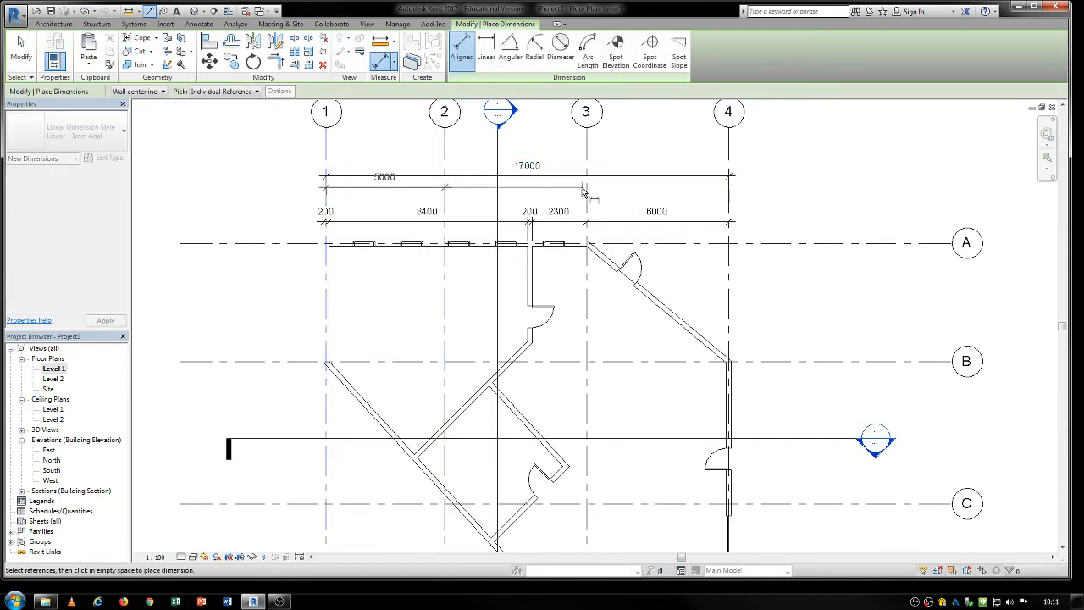
pyautogui.click(586, 198)
pyautogui.click(729, 200)
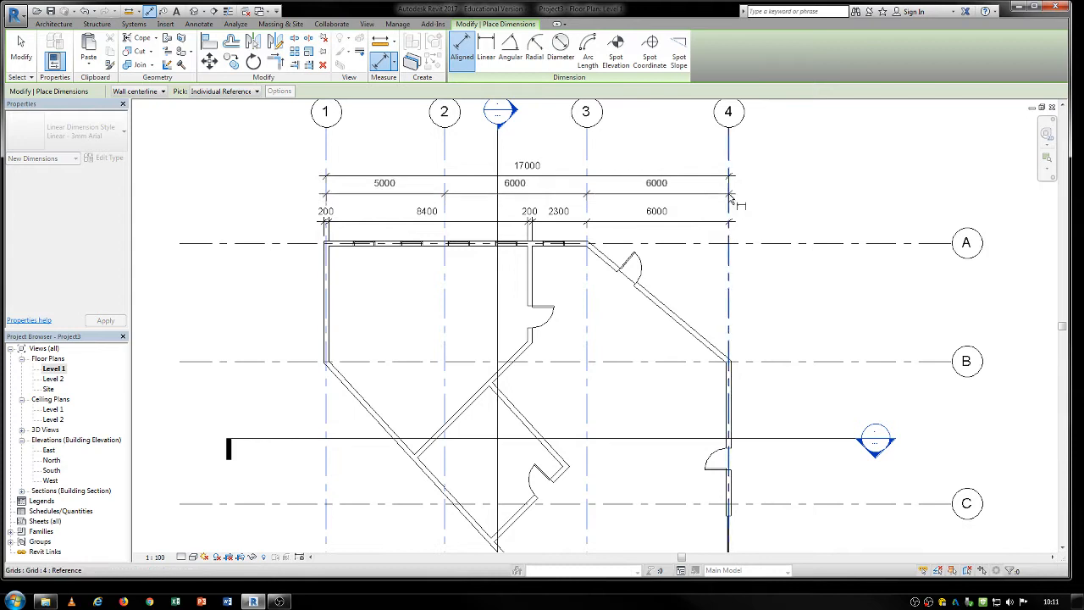
pyautogui.click(716, 204)
pyautogui.press('Escape')
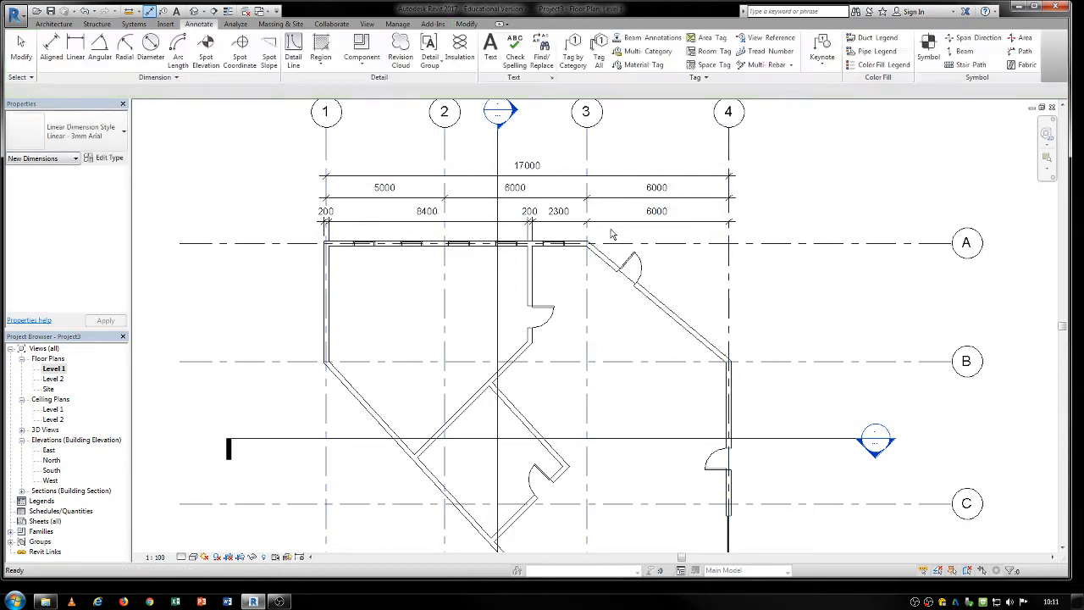
pyautogui.click(606, 228)
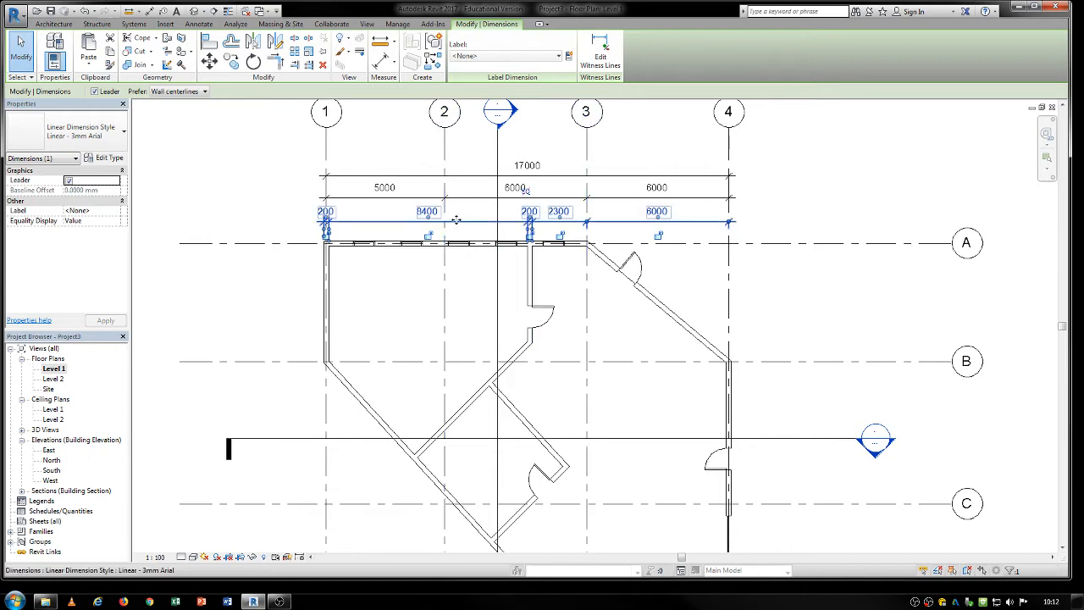
pyautogui.scroll(2, 335, 239)
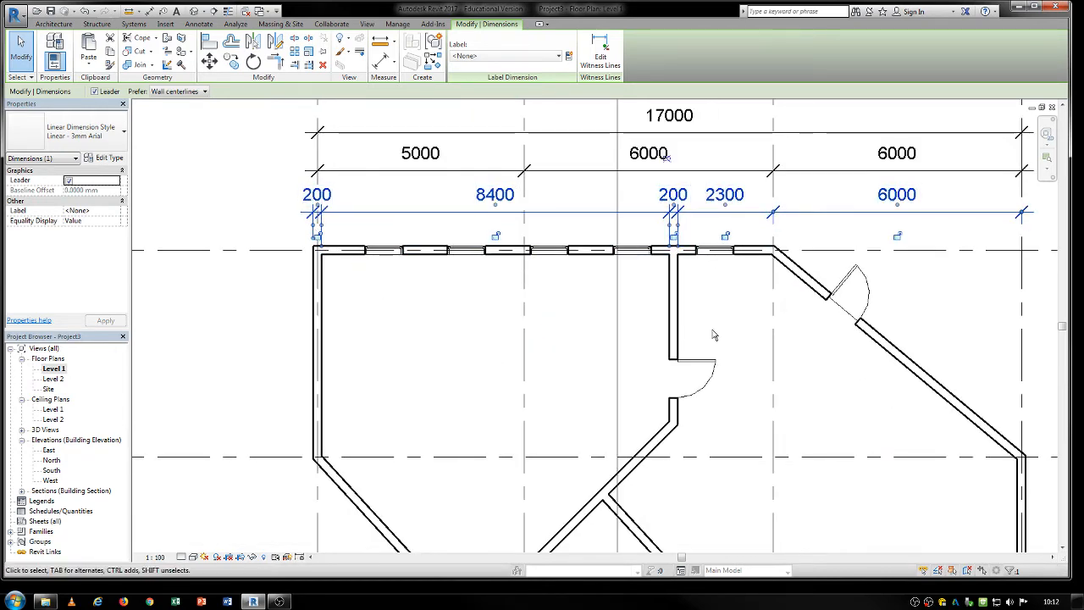
pyautogui.scroll(-2, 718, 320)
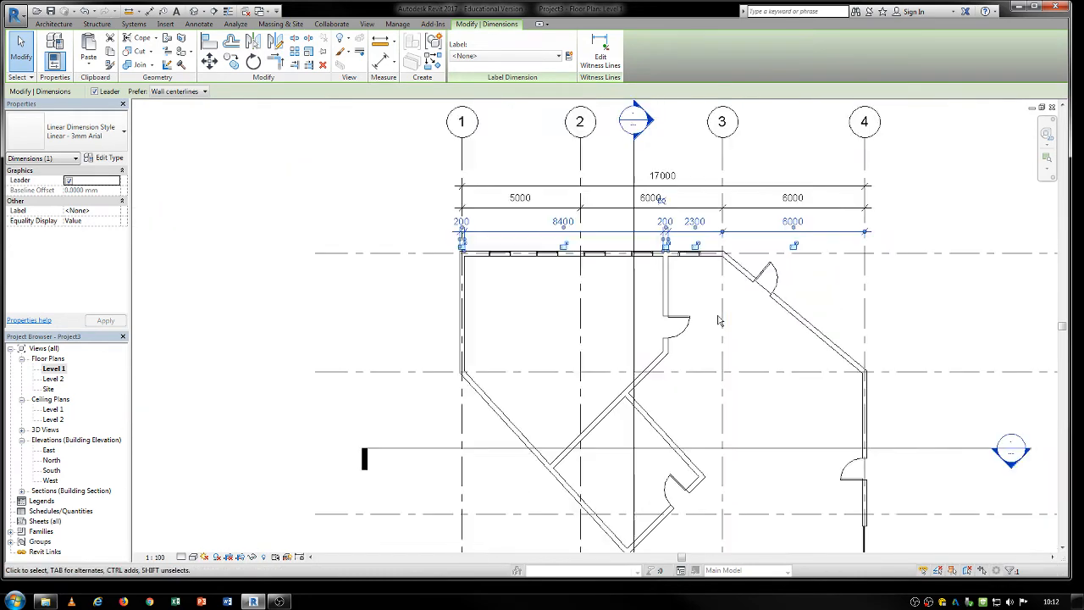
pyautogui.moveTo(757, 372); pyautogui.dragTo(737, 372, button='middle')
pyautogui.click(705, 280)
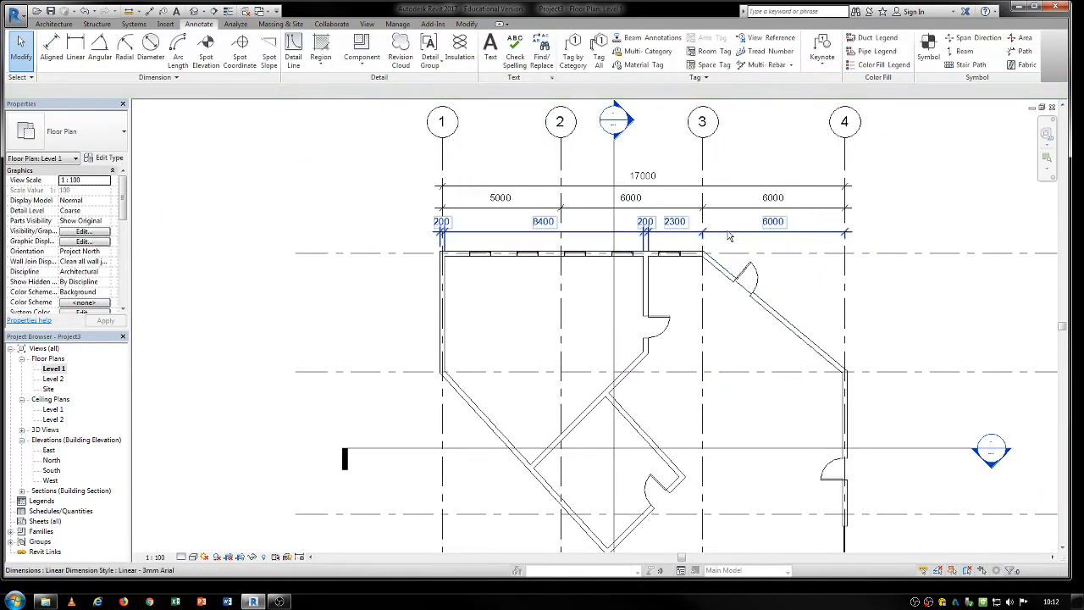
# Start an aligned dimension from the diagonal exterior wall's inner face to both faces of the parallel wall of the small angled room.
pyautogui.moveTo(600, 319); pyautogui.dragTo(520, 255, button='middle')
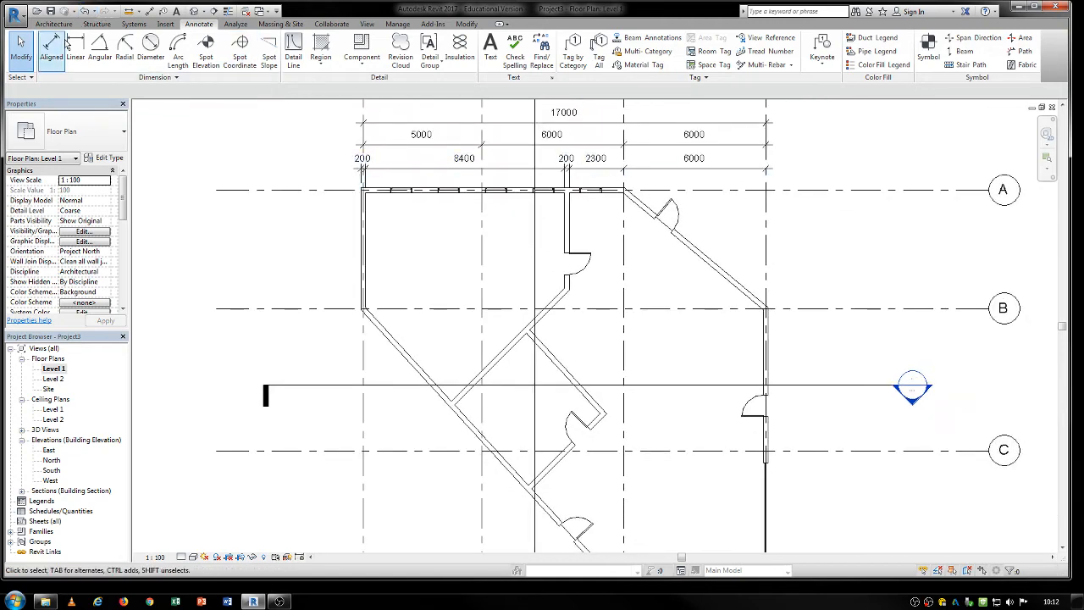
pyautogui.click(53, 46)
pyautogui.moveTo(516, 311); pyautogui.dragTo(422, 203, button='middle')
pyautogui.scroll(5, 415, 359)
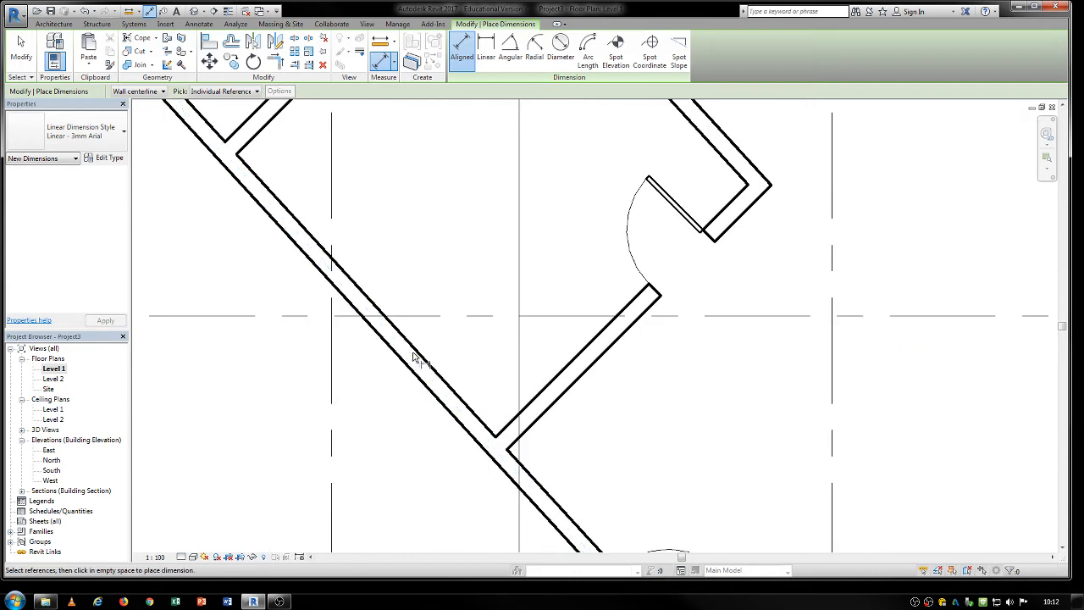
pyautogui.click(421, 357)
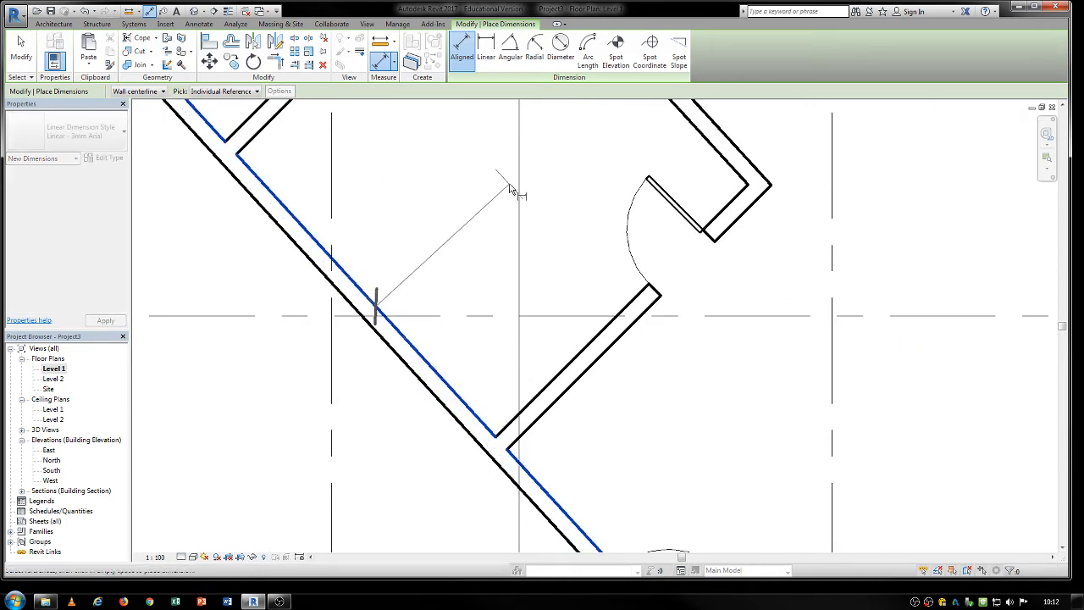
pyautogui.moveTo(649, 102); pyautogui.dragTo(588, 339, button='middle')
pyautogui.click(585, 313)
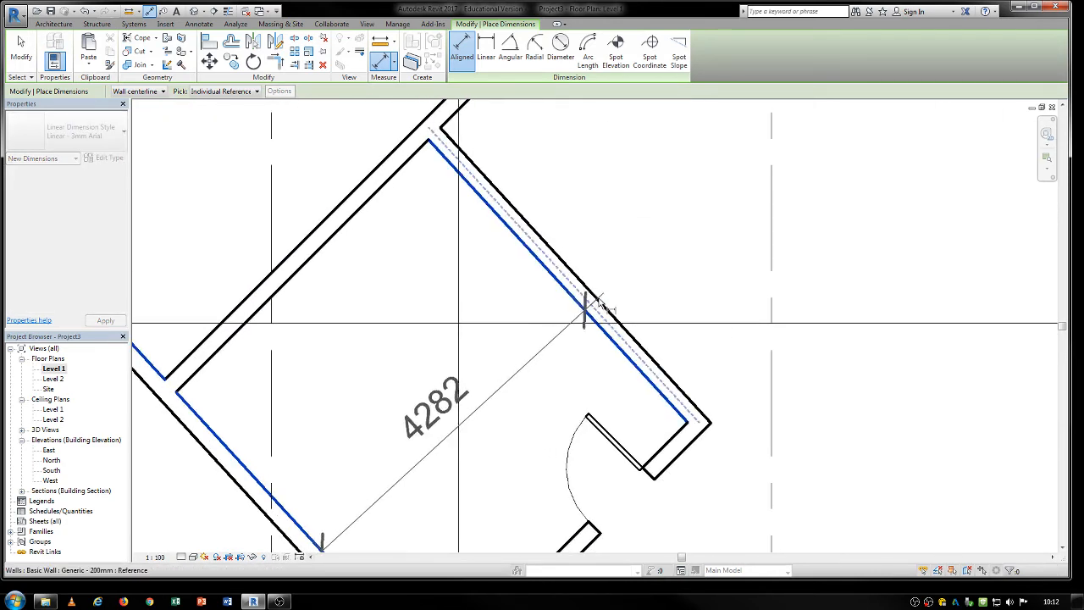
pyautogui.click(593, 307)
# Extend the diagonal dimension string to the intersection of grids B and 4 and place it across the angled room.
pyautogui.moveTo(697, 255); pyautogui.dragTo(511, 393, button='middle')
pyautogui.scroll(-2, 511, 393)
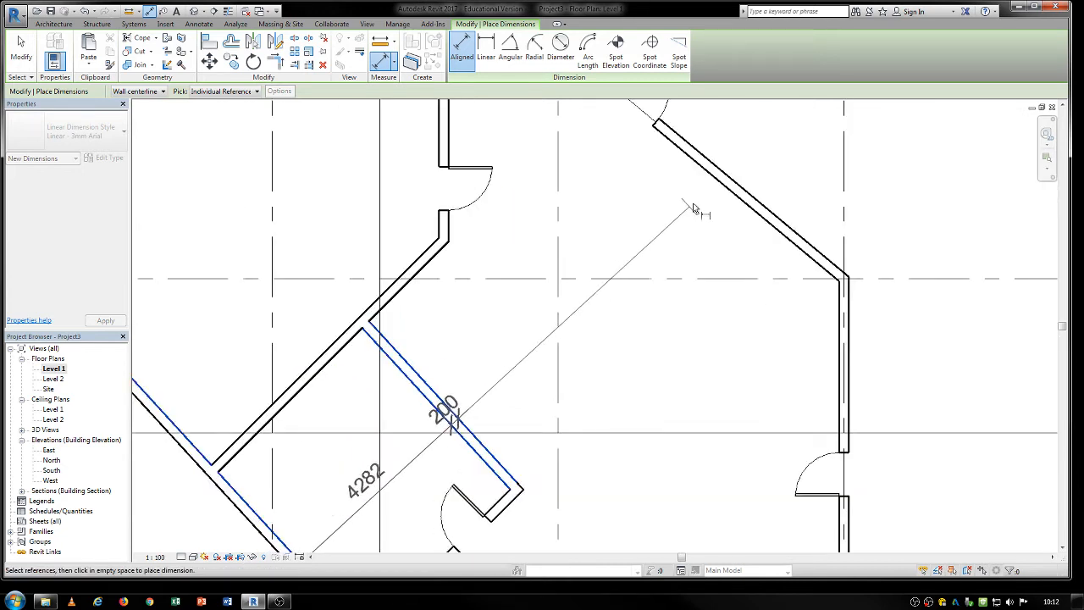
pyautogui.scroll(2, 692, 208)
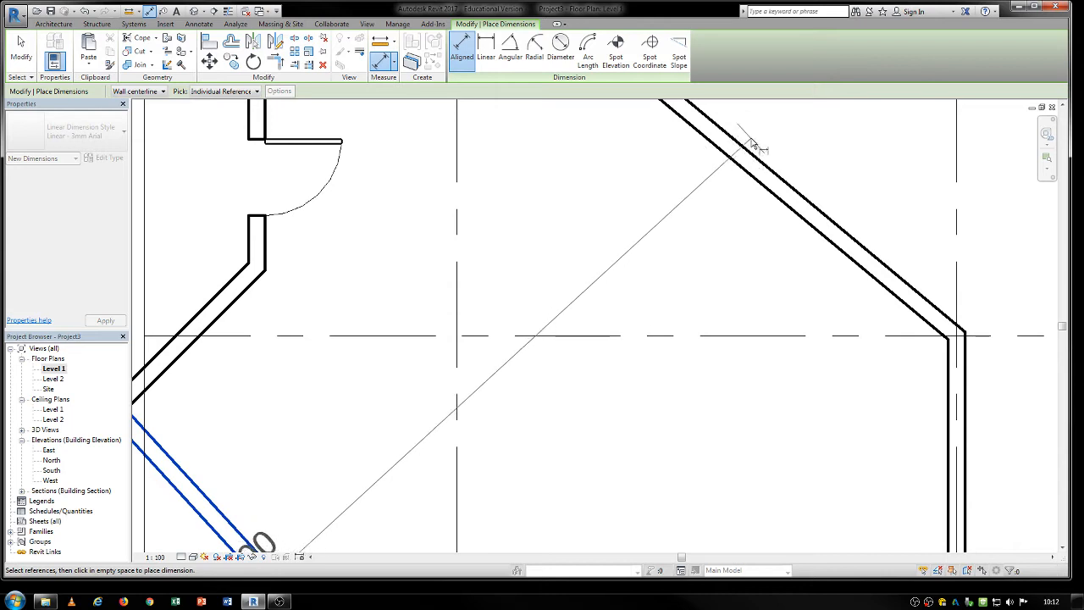
pyautogui.scroll(-2, 733, 178)
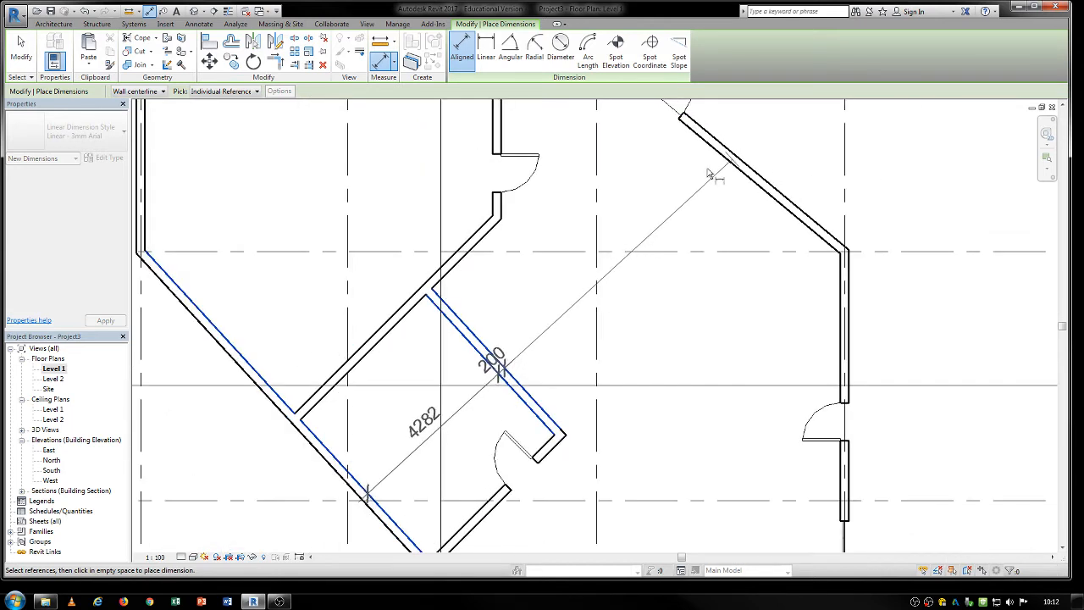
pyautogui.click(845, 251)
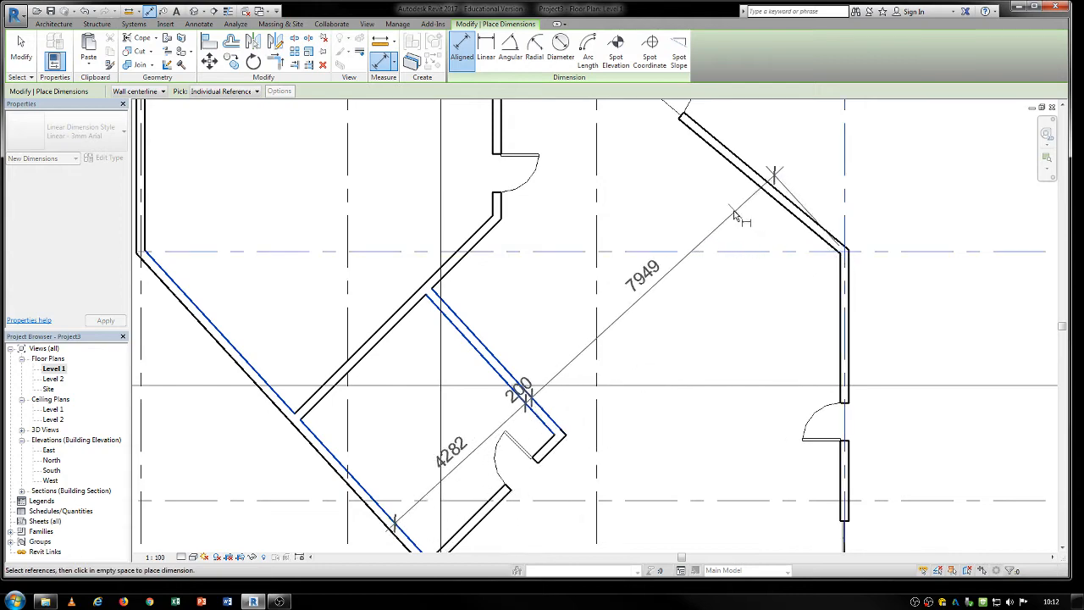
pyautogui.click(715, 241)
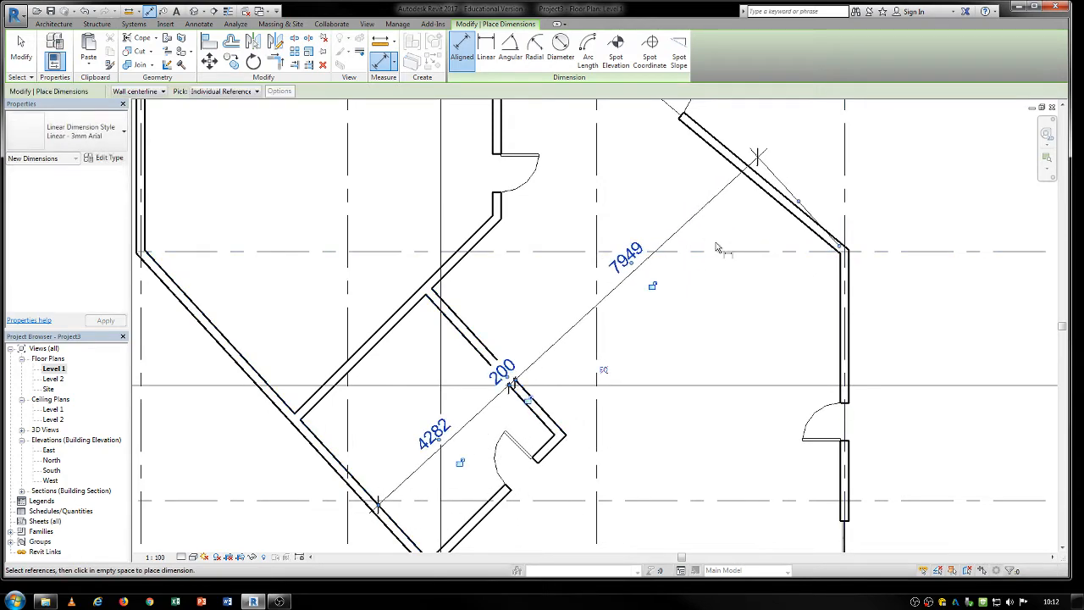
pyautogui.scroll(-2, 709, 327)
pyautogui.moveTo(710, 327); pyautogui.dragTo(668, 393, button='middle')
pyautogui.scroll(-2, 697, 430)
pyautogui.moveTo(697, 431); pyautogui.dragTo(625, 443, button='middle')
pyautogui.scroll(3, 529, 300)
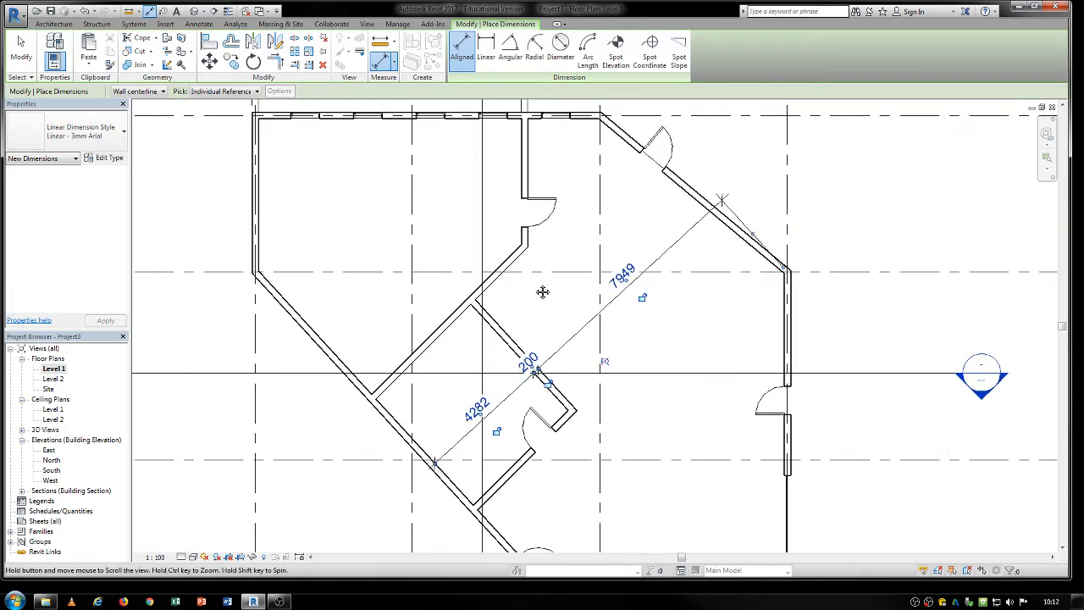
pyautogui.moveTo(542, 291); pyautogui.dragTo(504, 347, button='middle')
pyautogui.scroll(-2, 641, 430)
pyautogui.moveTo(619, 452); pyautogui.dragTo(576, 477, button='middle')
pyautogui.scroll(-2, 610, 426)
pyautogui.scroll(2, 612, 507)
pyautogui.scroll(-1, 574, 476)
pyautogui.scroll(-1, 574, 476)
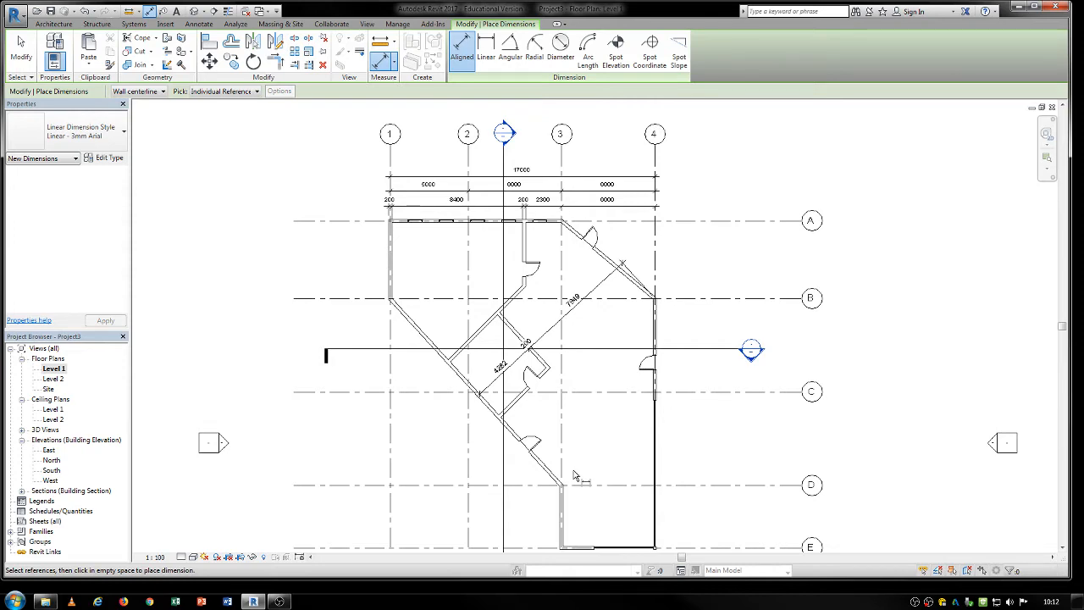
pyautogui.scroll(2, 575, 254)
pyautogui.moveTo(541, 352); pyautogui.dragTo(503, 293, button='middle')
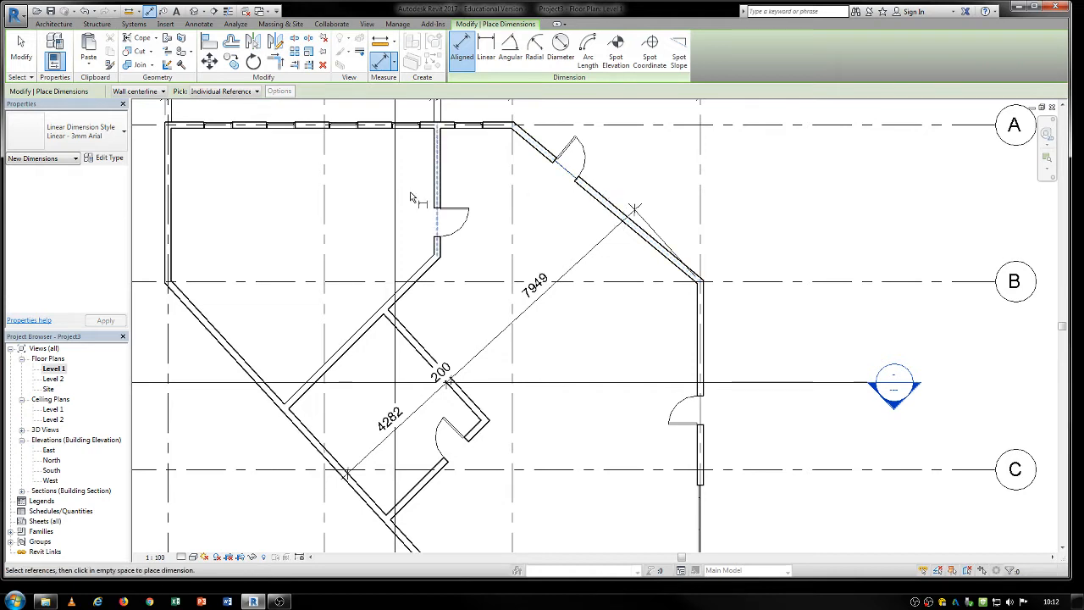
pyautogui.click(435, 193)
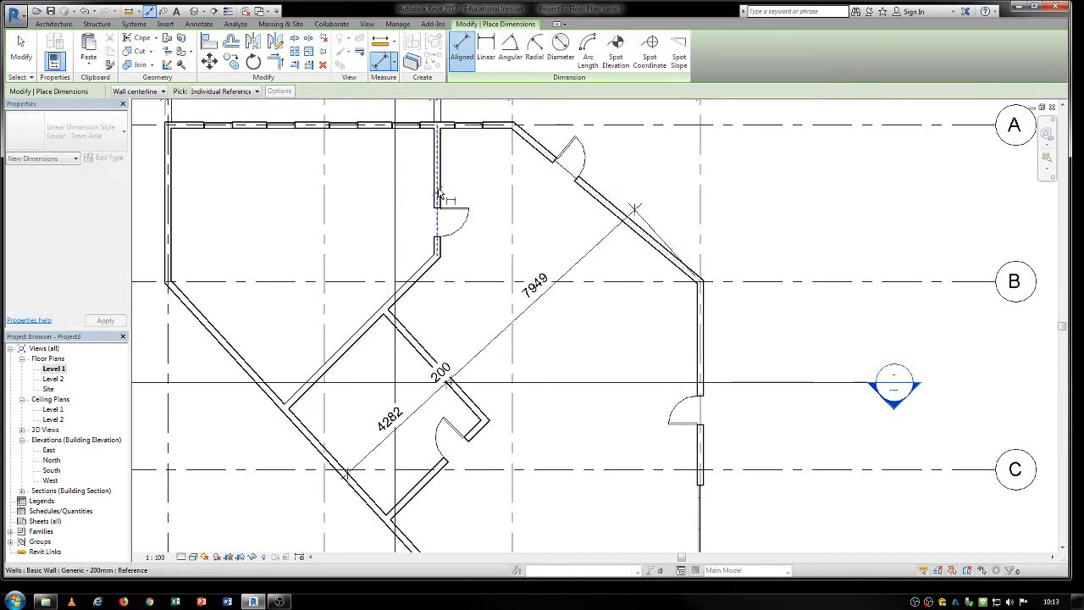
pyautogui.click(575, 180)
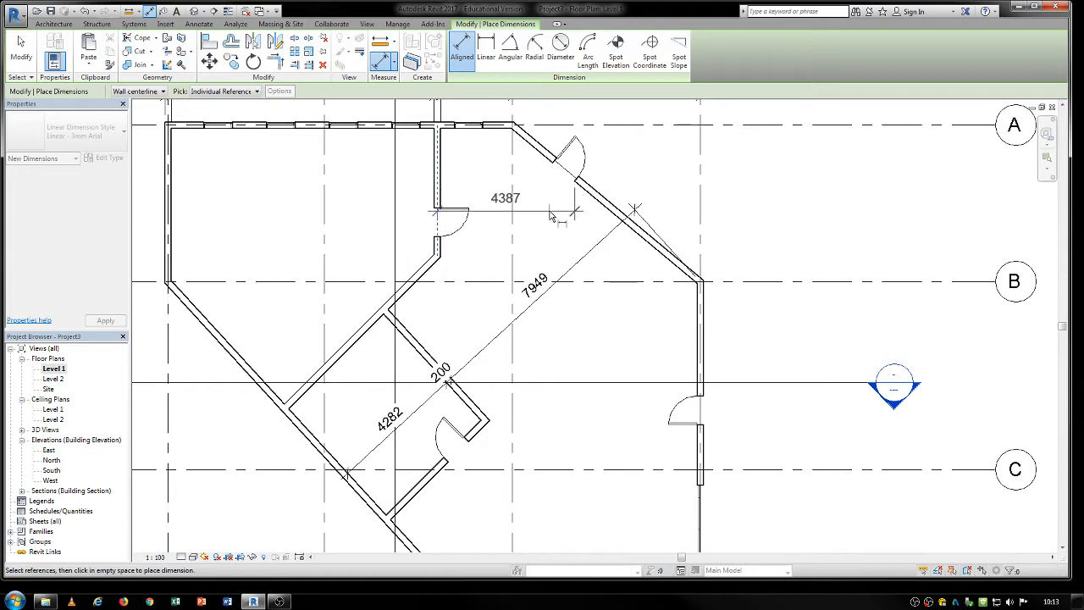
pyautogui.press('Escape')
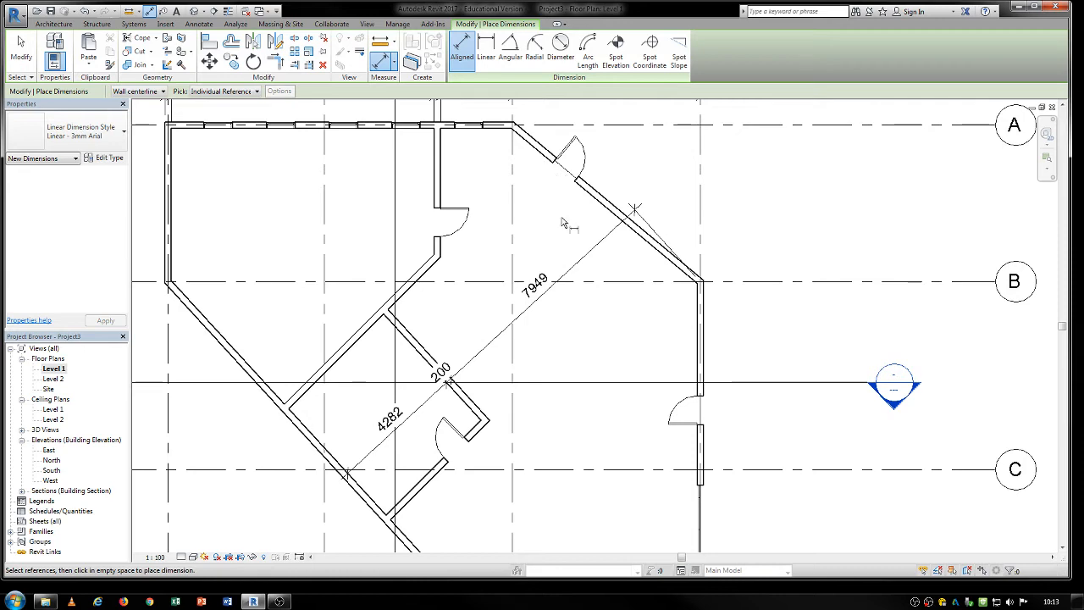
pyautogui.moveTo(561, 218); pyautogui.dragTo(575, 307, button='middle')
pyautogui.scroll(-1, 616, 331)
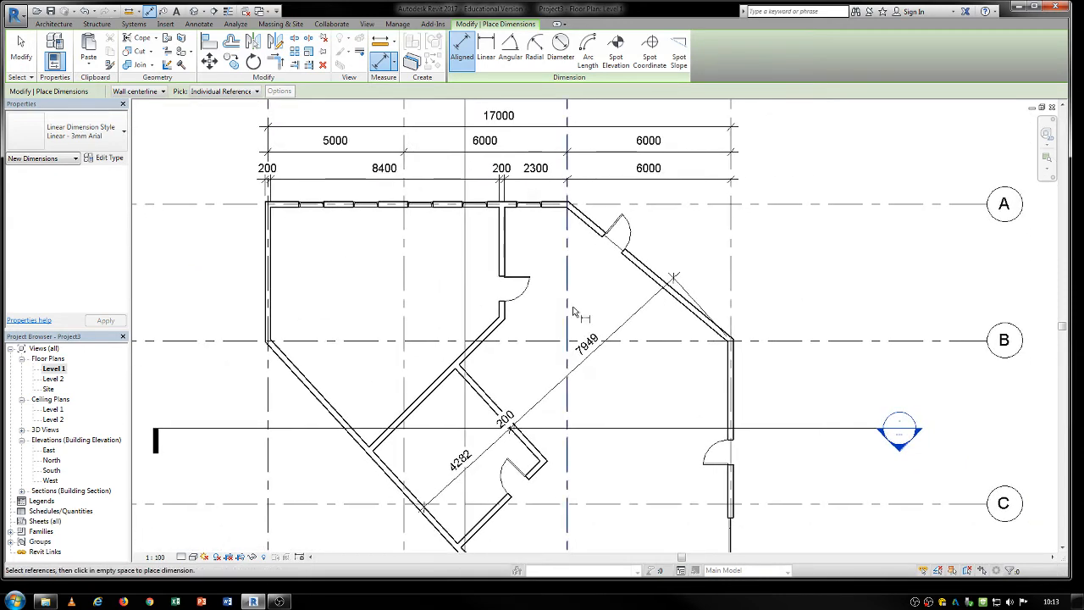
pyautogui.press('Escape')
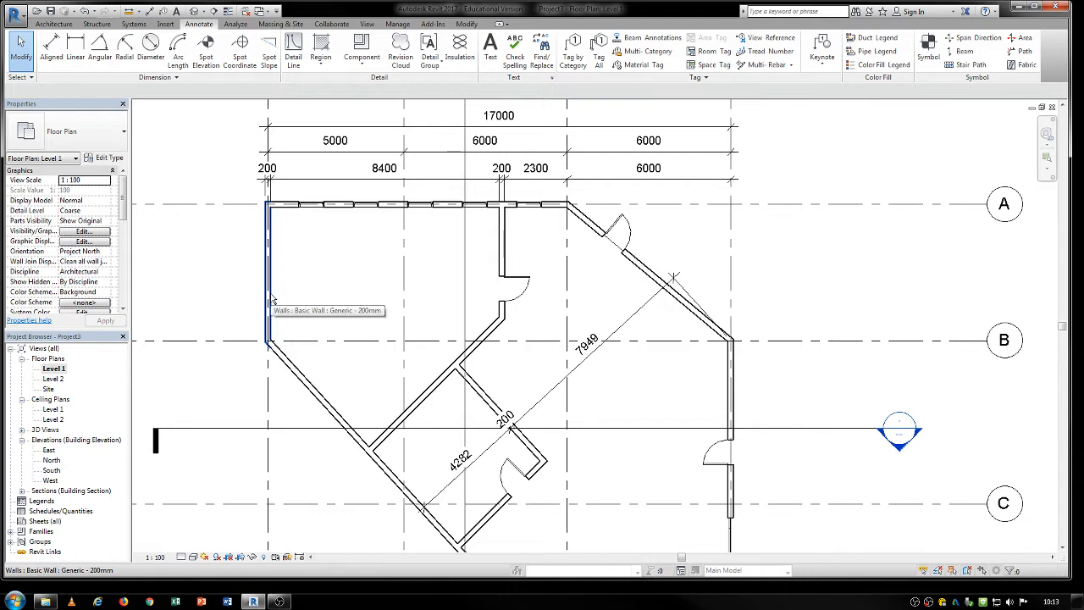
# Make the temporary dimension between the small angled room's door wall and its opposite parallel wall permanent.
pyautogui.click(272, 298)
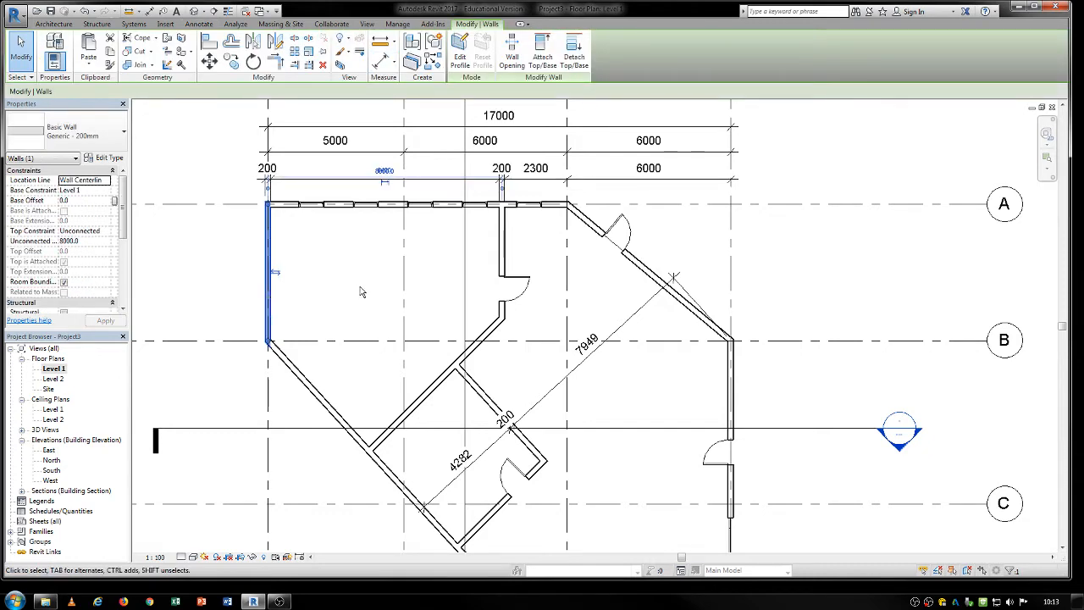
pyautogui.moveTo(360, 292); pyautogui.dragTo(345, 211, button='middle')
pyautogui.moveTo(496, 448); pyautogui.dragTo(416, 349, button='middle')
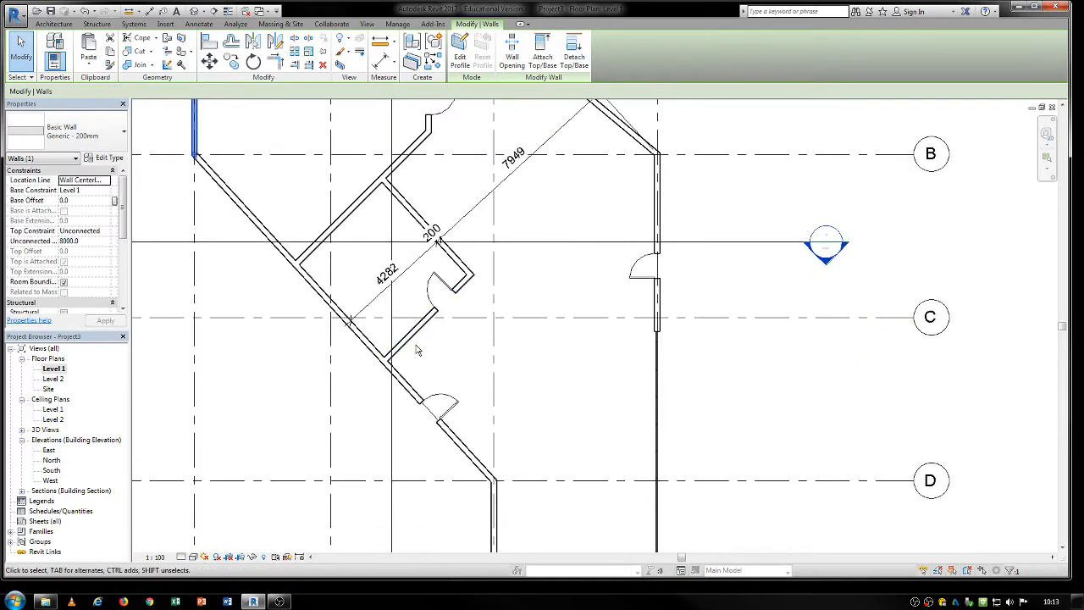
pyautogui.click(416, 335)
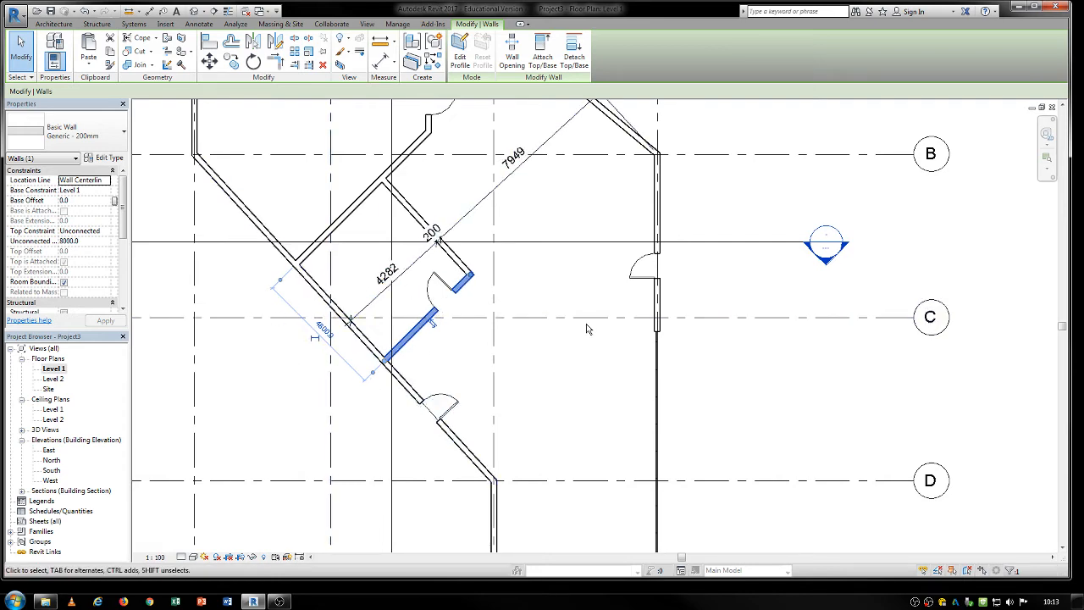
pyautogui.scroll(3, 318, 349)
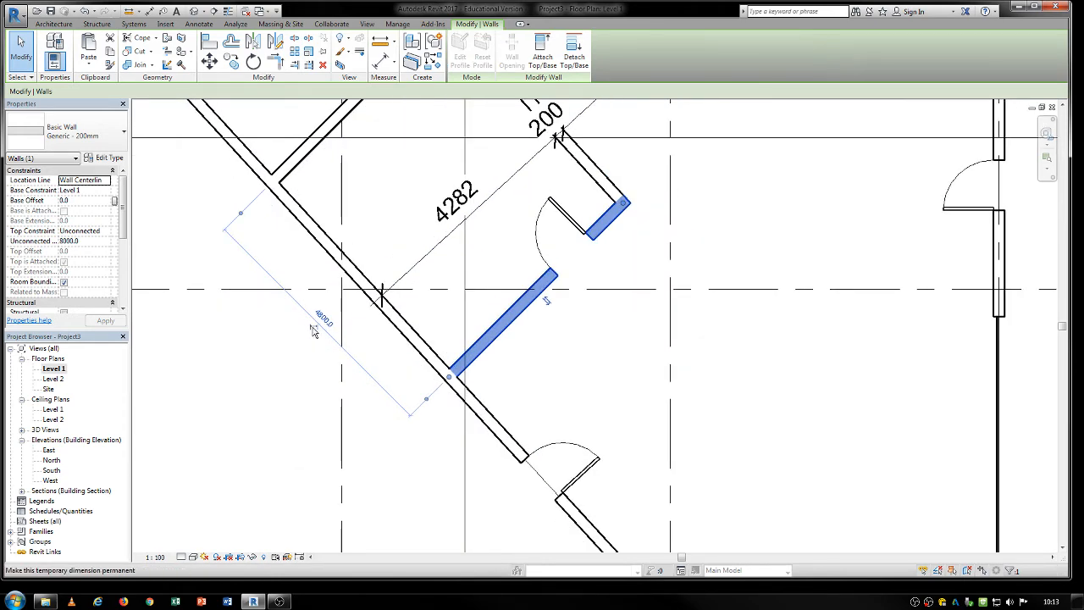
pyautogui.click(312, 330)
pyautogui.click(288, 409)
pyautogui.scroll(-1, 307, 458)
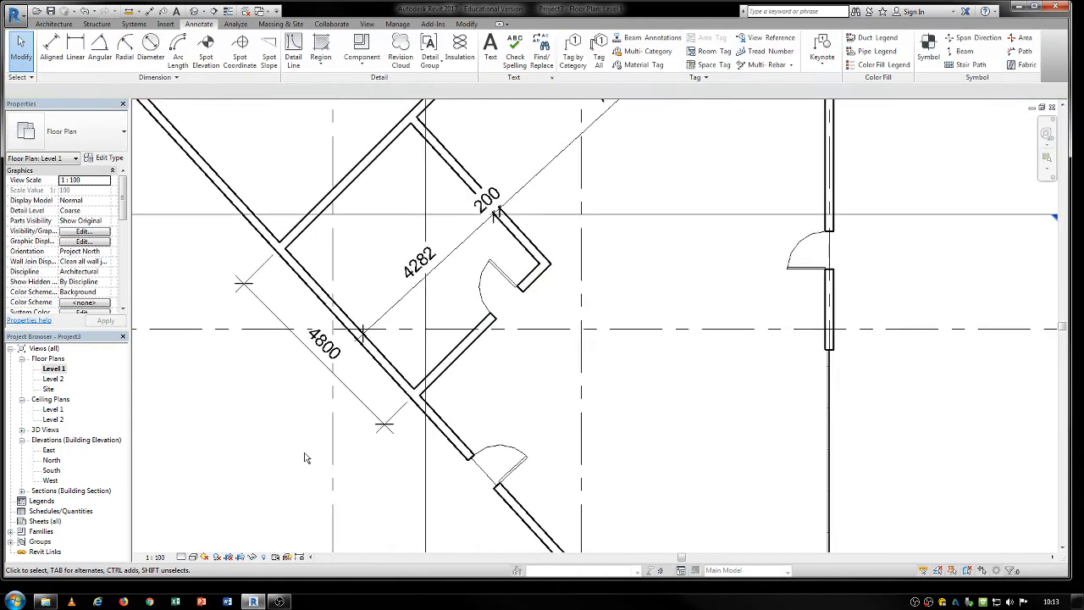
# Move the new permanent dimension from outside the diagonal exterior wall to inside the angled room.
pyautogui.scroll(-1, 306, 458)
pyautogui.click(367, 419)
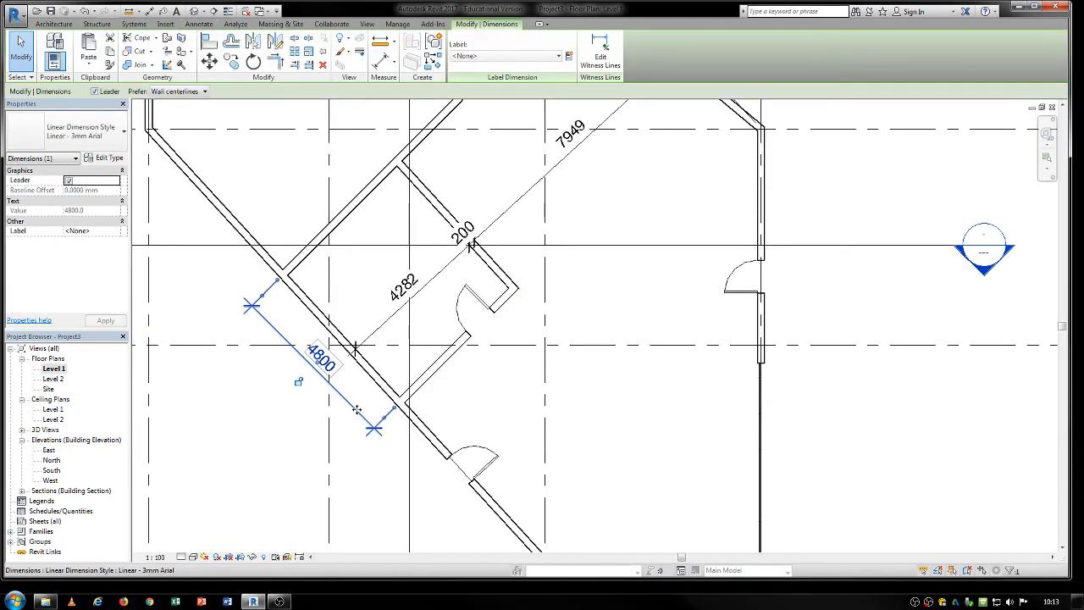
pyautogui.moveTo(357, 410)
pyautogui.mouseDown()
pyautogui.moveTo(389, 336)
pyautogui.moveTo(398, 339)
pyautogui.mouseUp()
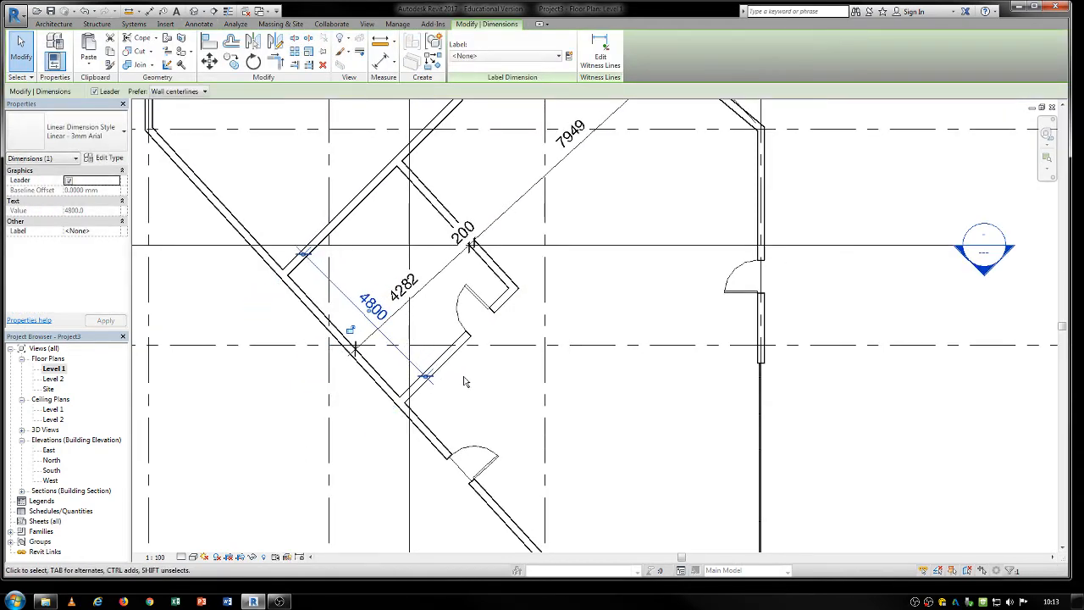
pyautogui.click(460, 381)
# Delete the centerline dimension placed inside the angled room.
pyautogui.scroll(-2, 459, 381)
pyautogui.scroll(1, 424, 356)
pyautogui.scroll(3, 423, 356)
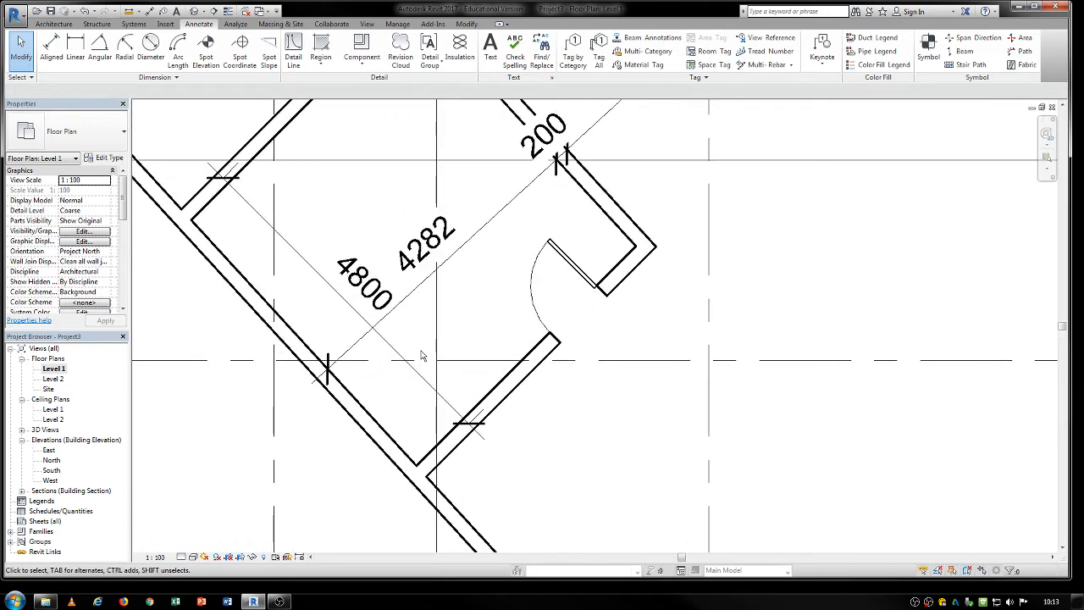
pyautogui.click(448, 403)
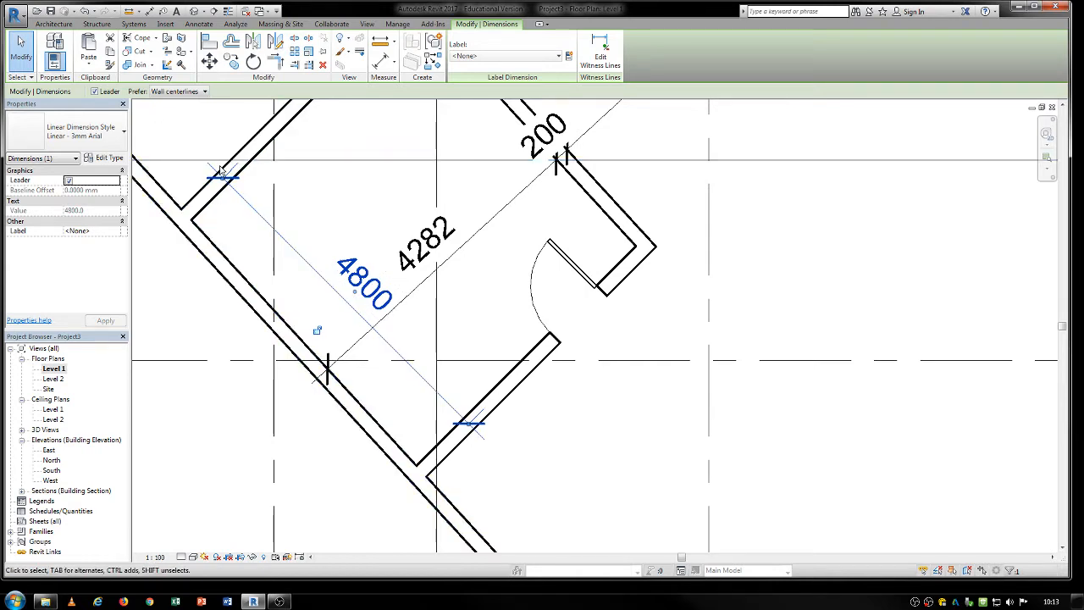
pyautogui.press('Delete')
# Shift the door wall's temporary dimension witness lines to the angled room's inner wall faces and make the dimension permanent.
pyautogui.click(485, 398)
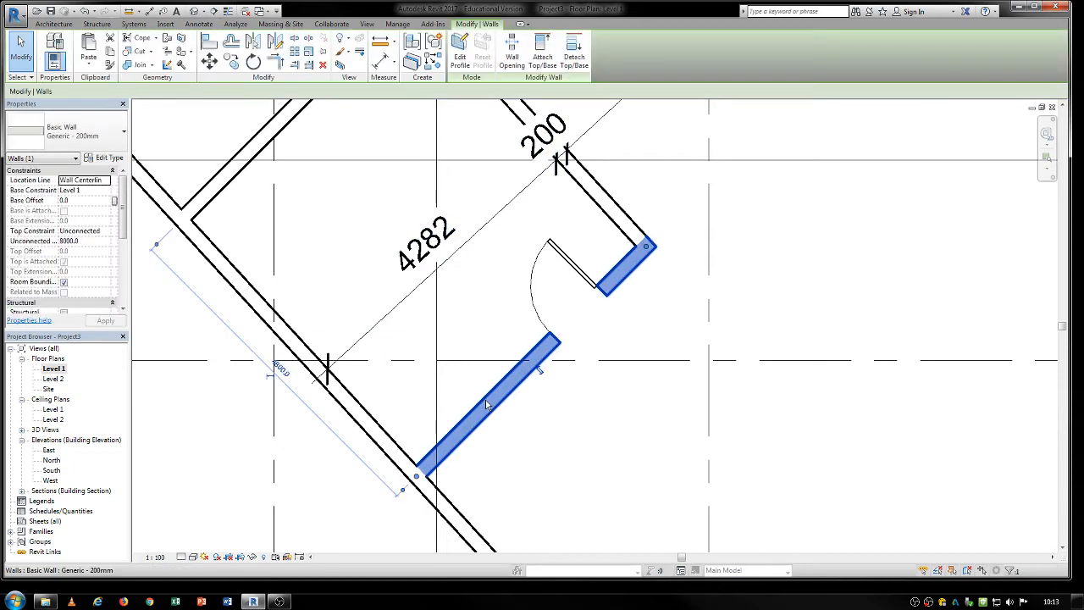
pyautogui.scroll(-2, 485, 398)
pyautogui.scroll(3, 452, 456)
pyautogui.moveTo(454, 455)
pyautogui.mouseDown()
pyautogui.moveTo(423, 412)
pyautogui.moveTo(454, 455)
pyautogui.mouseUp()
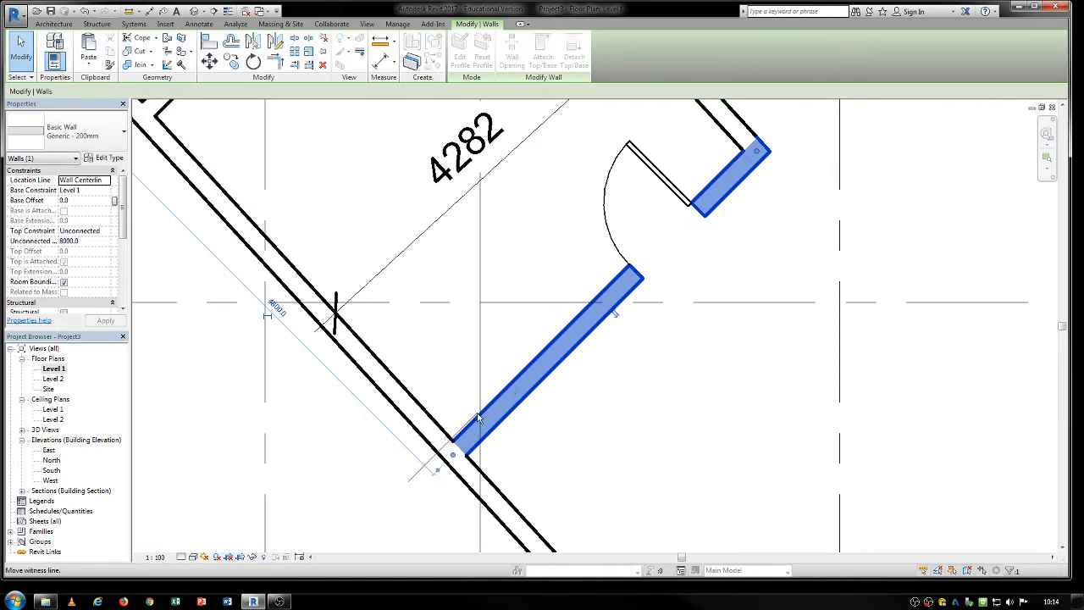
pyautogui.moveTo(206, 258); pyautogui.dragTo(354, 424, button='middle')
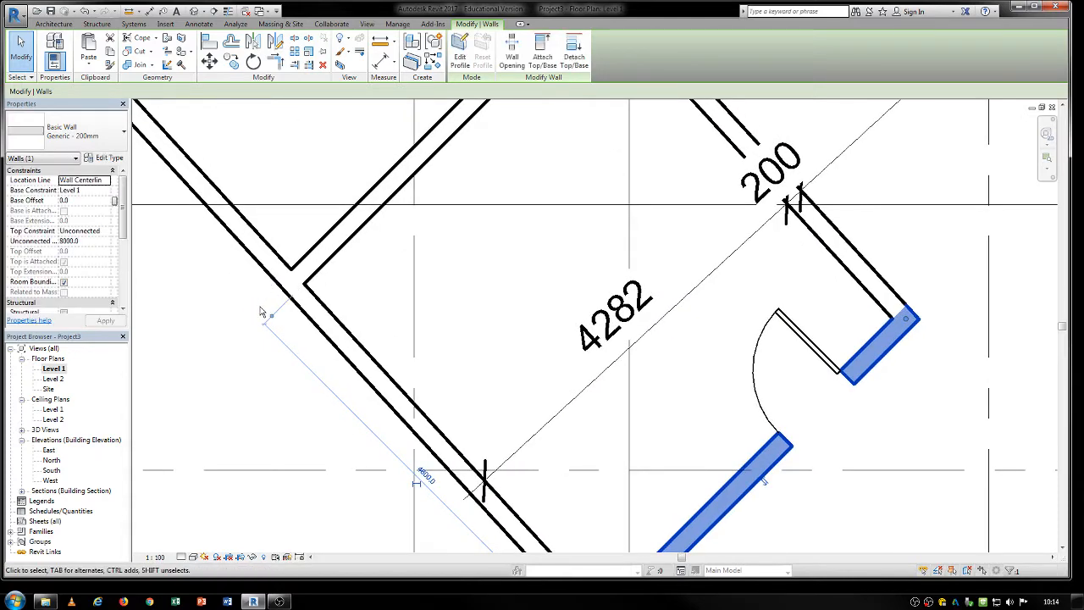
pyautogui.scroll(-4, 327, 310)
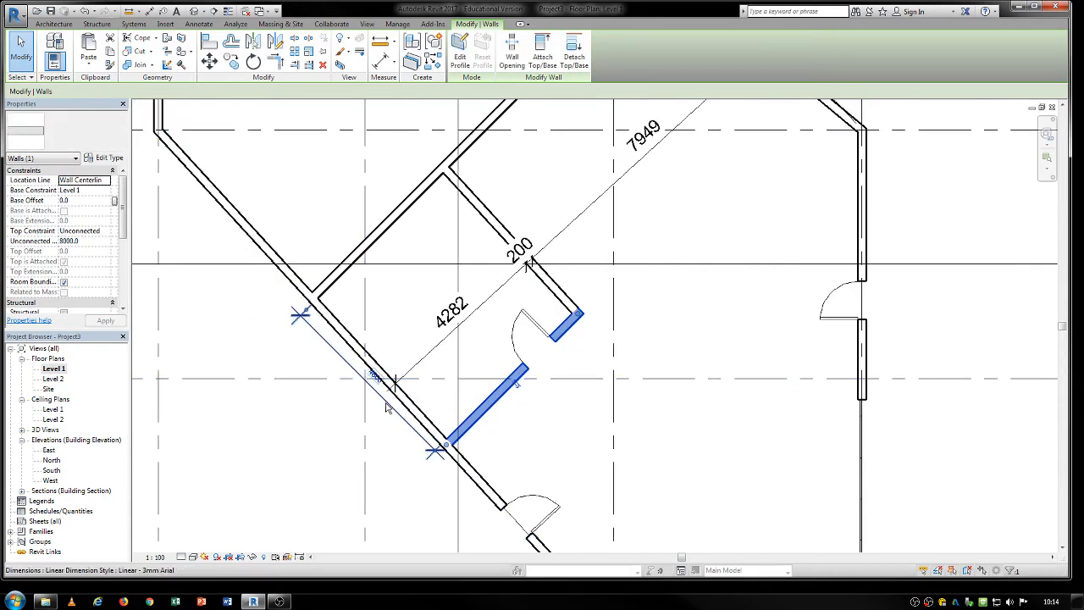
# Move the inner-face dimension inside the angled room, positioned so its text clears the crossing diagonal dimension.
pyautogui.moveTo(387, 407); pyautogui.dragTo(437, 362)
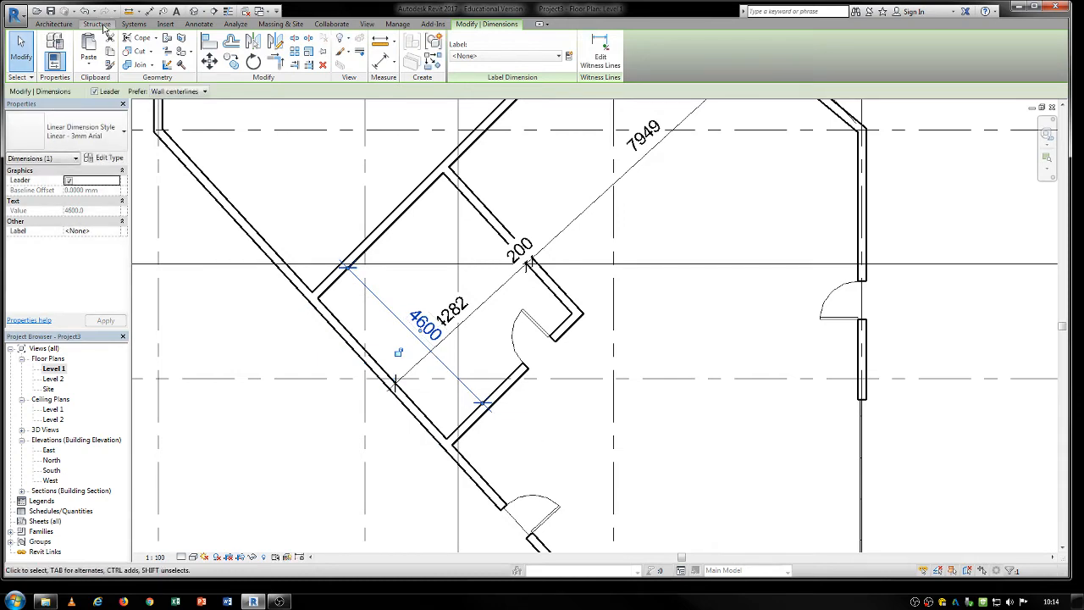
pyautogui.click(200, 24)
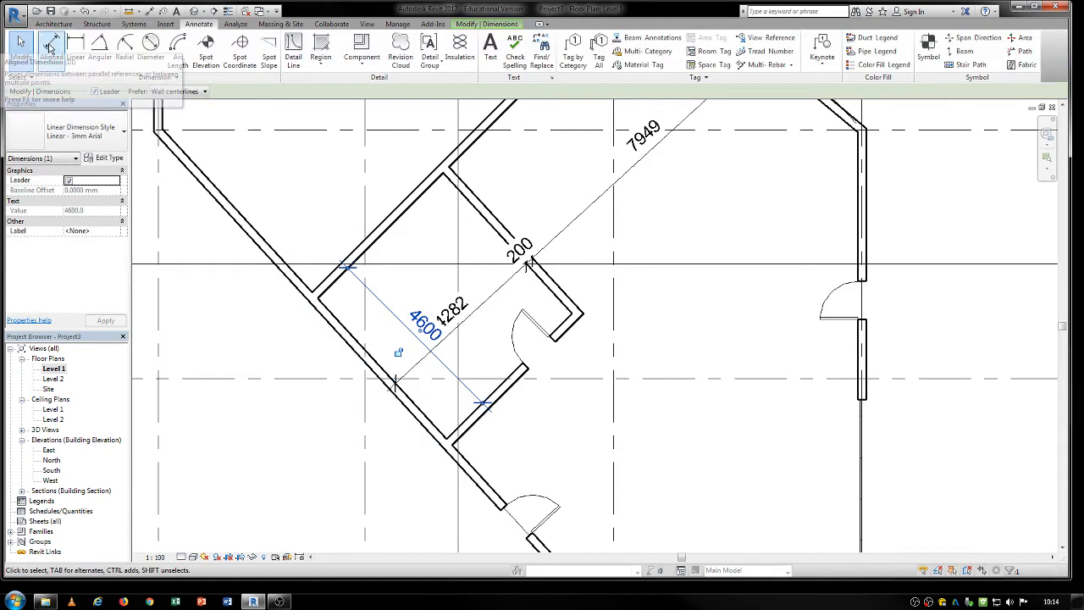
pyautogui.scroll(-3, 408, 373)
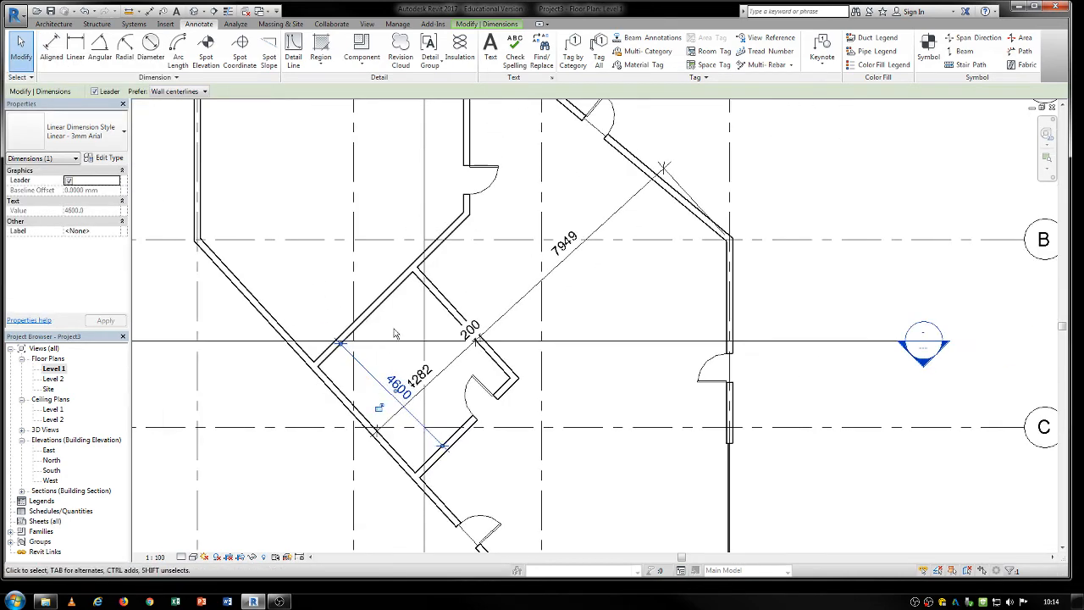
pyautogui.click(398, 349)
pyautogui.scroll(-2, 398, 350)
pyautogui.scroll(1, 385, 414)
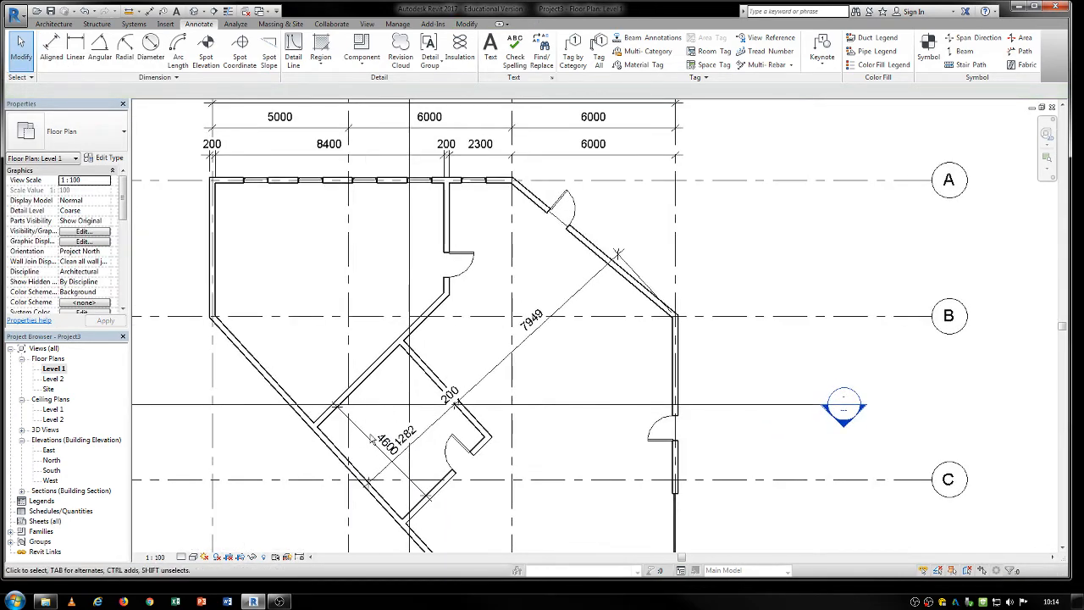
pyautogui.click(359, 430)
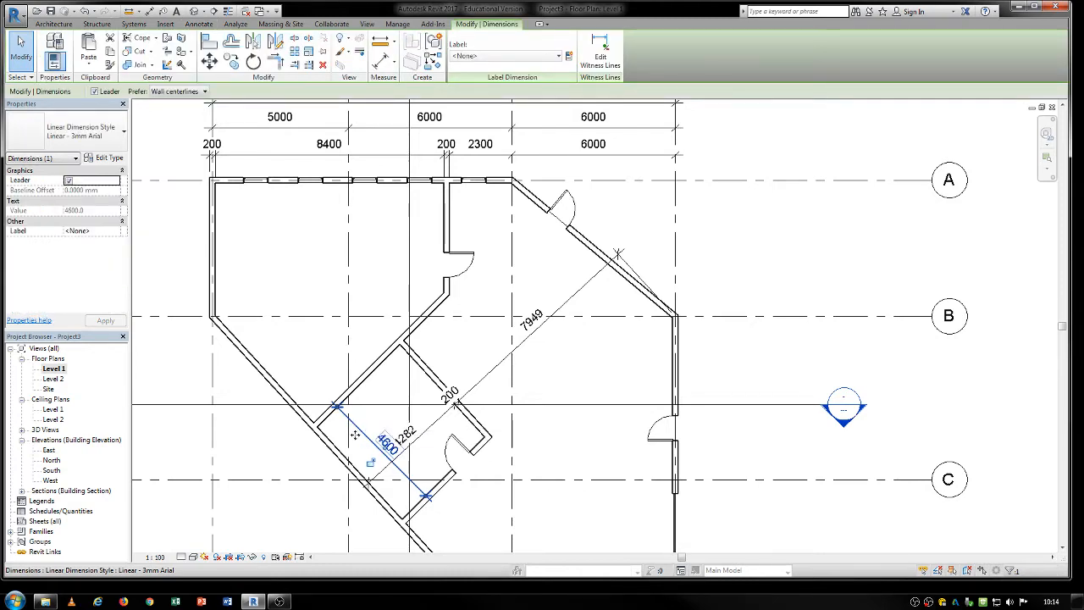
pyautogui.moveTo(355, 435); pyautogui.dragTo(356, 435)
pyautogui.moveTo(377, 432); pyautogui.dragTo(359, 396, button='middle')
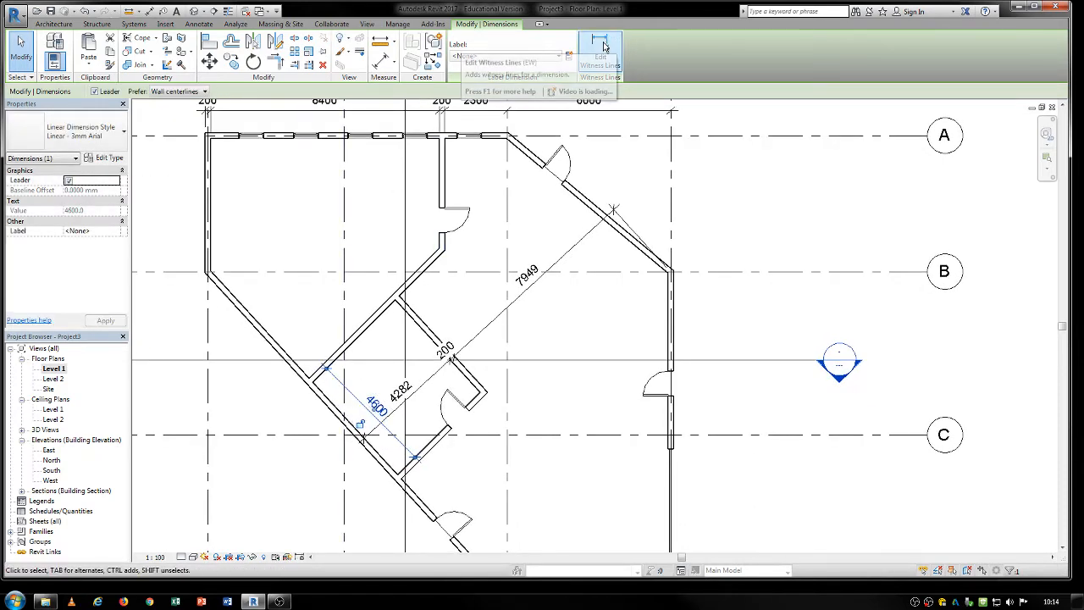
# Add witness lines to the room dimension at the door wall's outer face and the exterior wall corner at grids 3 and D.
pyautogui.click(619, 66)
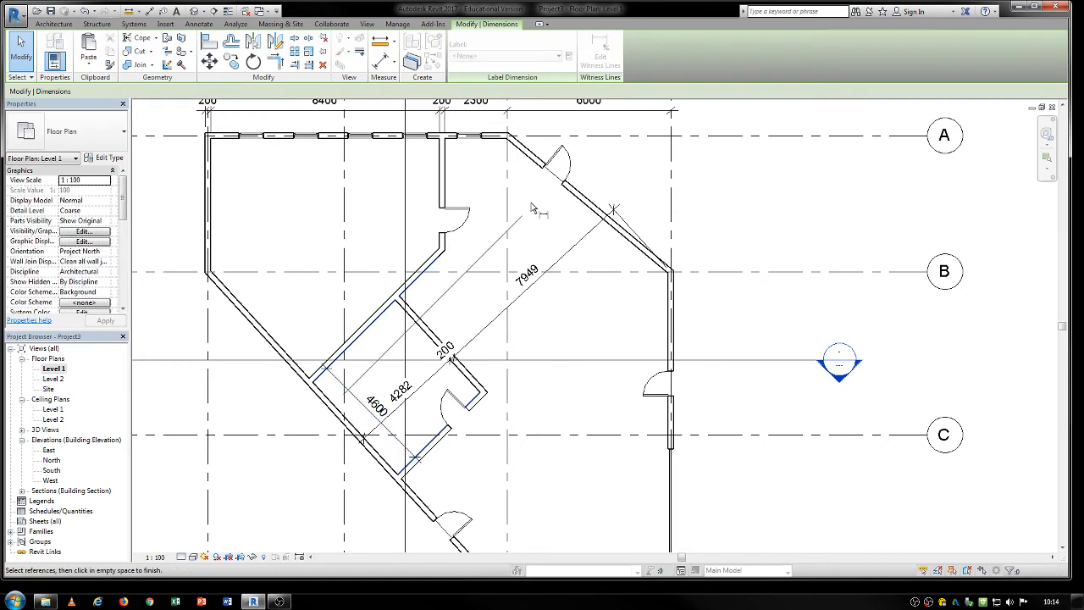
pyautogui.scroll(4, 407, 474)
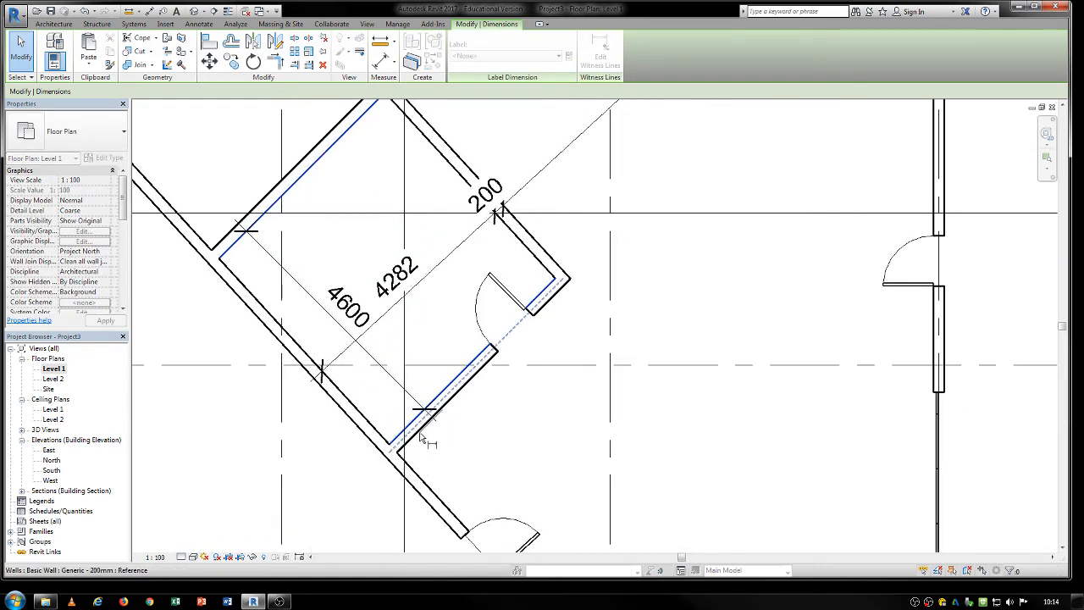
pyautogui.click(423, 437)
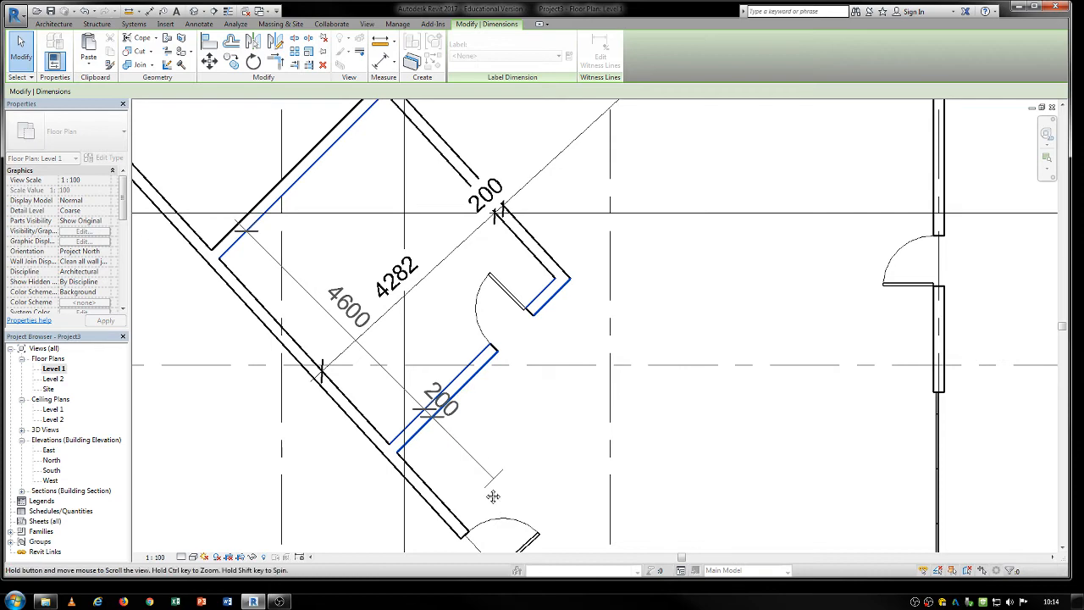
pyautogui.moveTo(492, 496); pyautogui.dragTo(438, 448, button='middle')
pyautogui.moveTo(559, 511); pyautogui.dragTo(437, 284, button='middle')
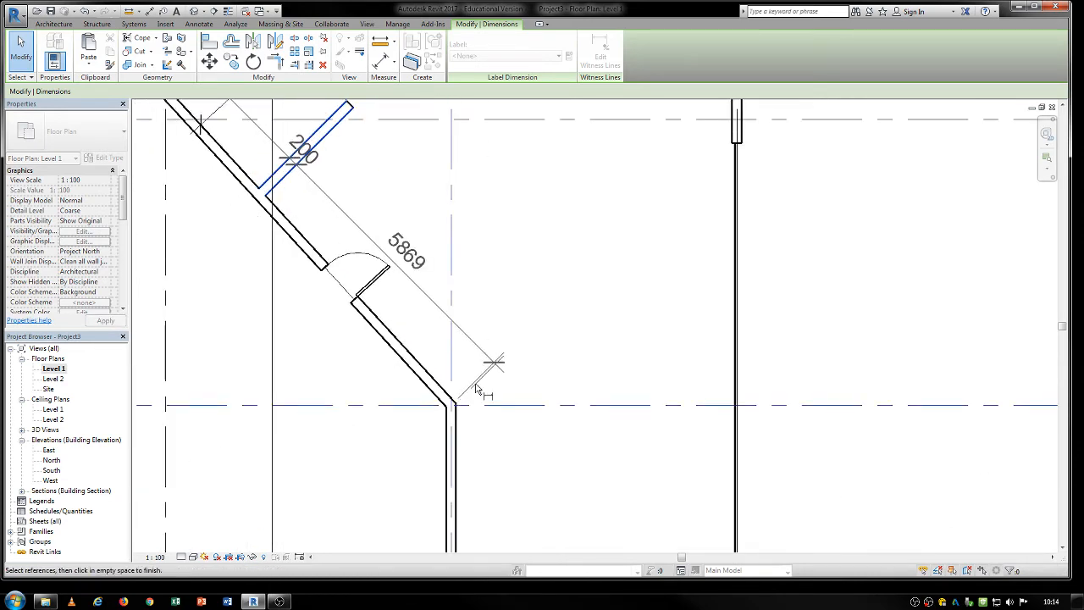
pyautogui.click(563, 340)
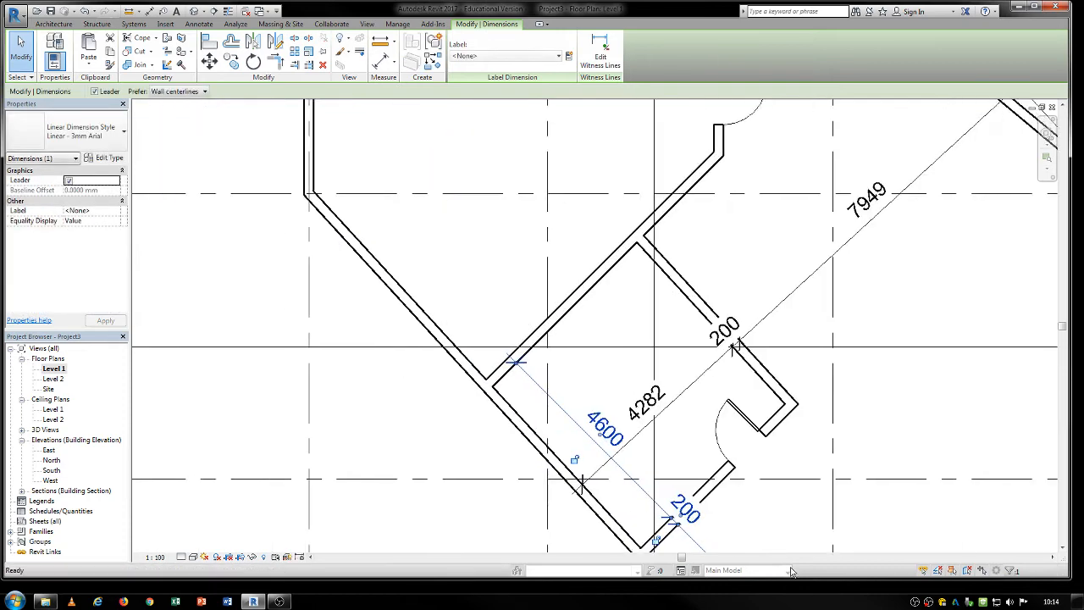
# Add another witness line to the same string at the outer face of the wall opposite the door wall.
pyautogui.click(597, 54)
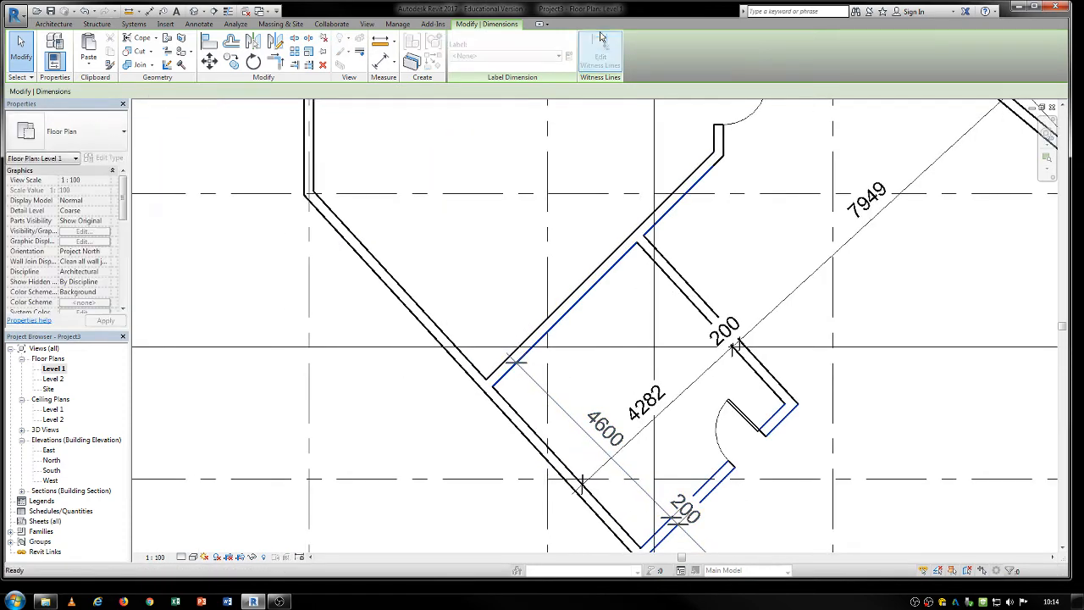
pyautogui.click(499, 366)
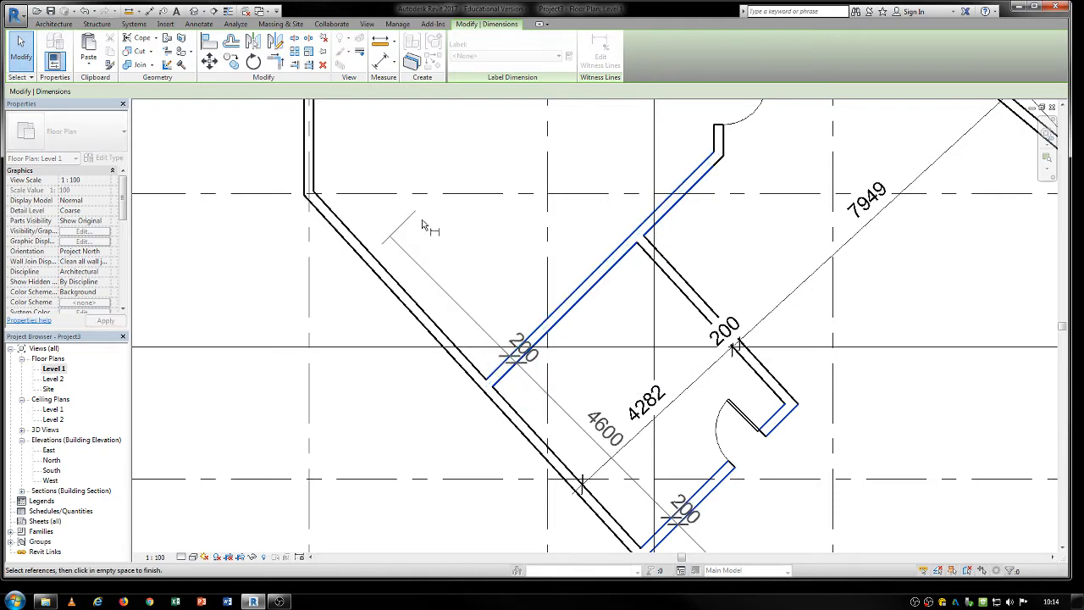
pyautogui.click(495, 291)
pyautogui.scroll(-2, 499, 301)
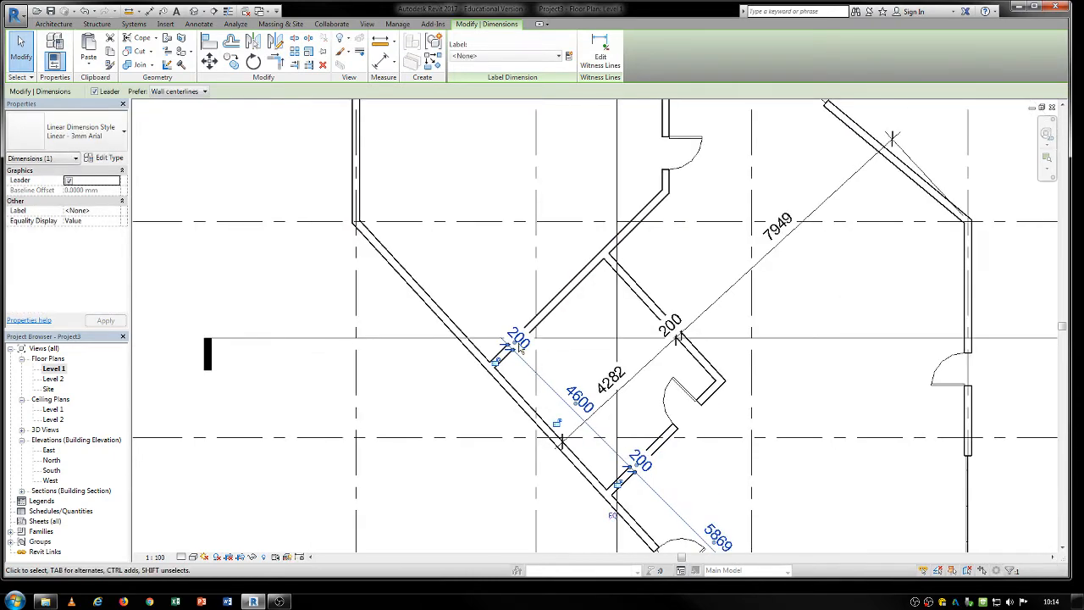
pyautogui.moveTo(745, 459); pyautogui.dragTo(621, 376, button='middle')
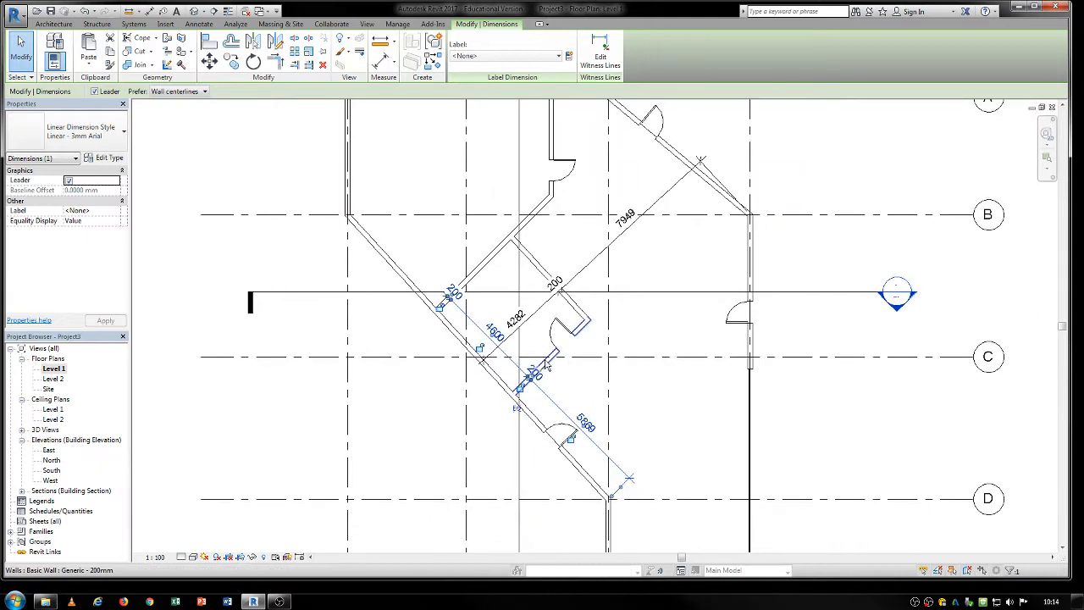
pyautogui.click(615, 249)
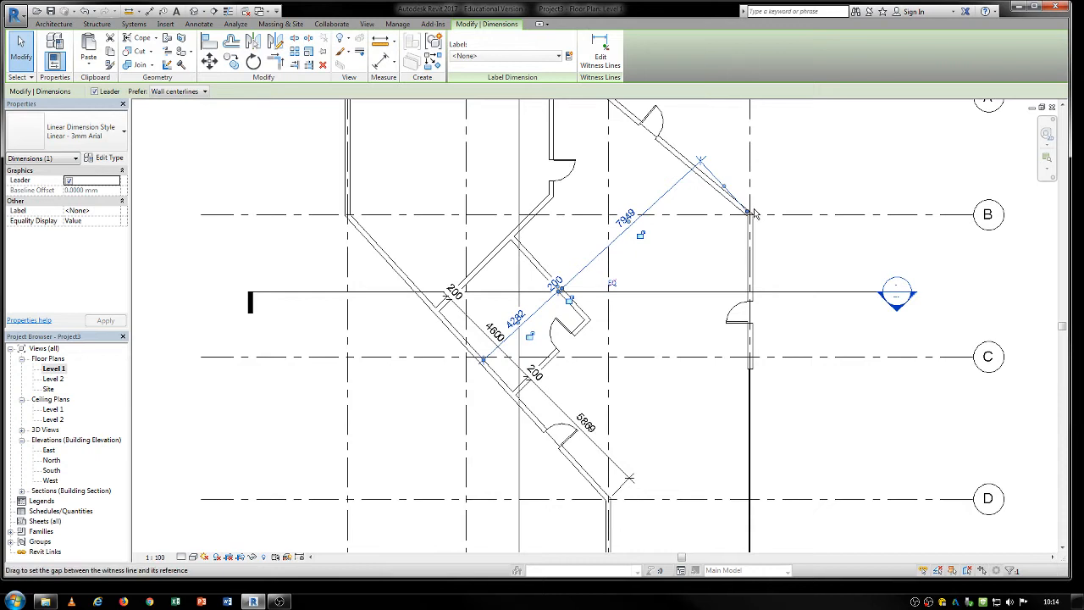
pyautogui.click(599, 53)
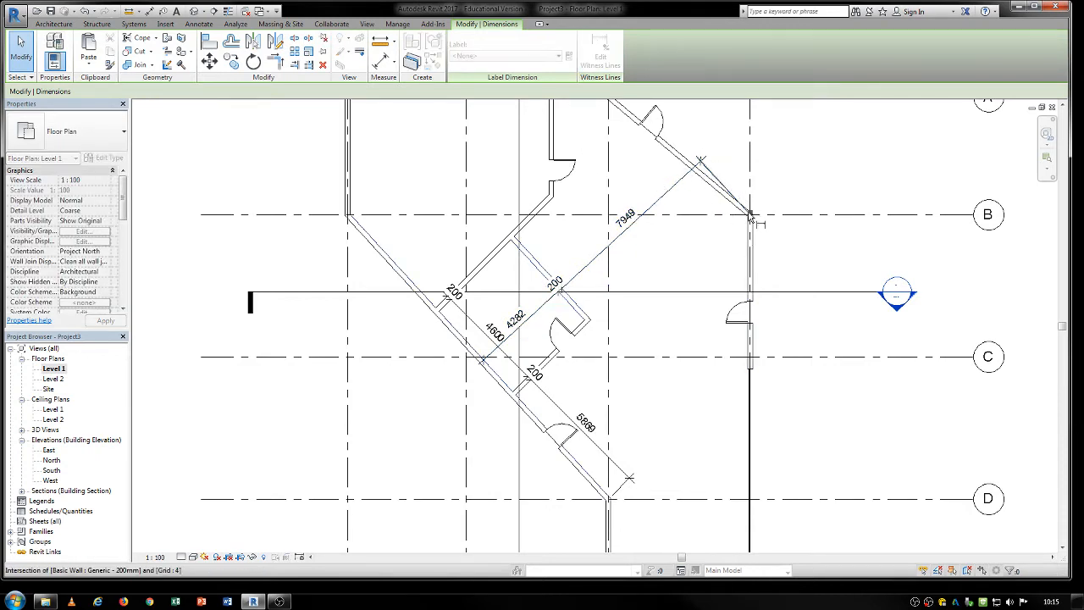
pyautogui.click(749, 237)
pyautogui.press('Escape')
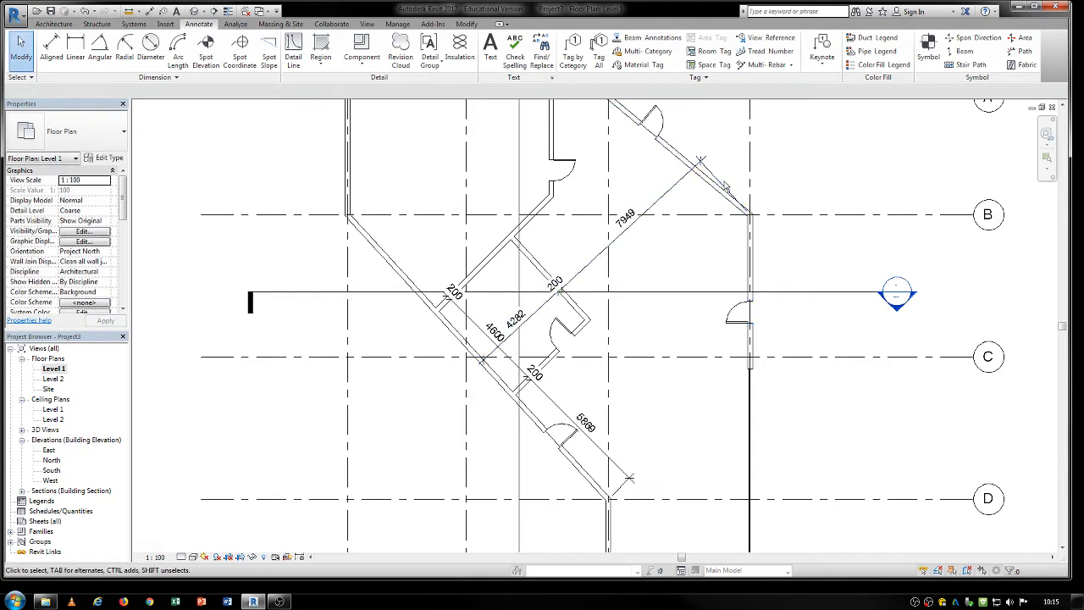
# Remove the witness line at the exterior wall corner at grids 4 and B from the diagonal dimension string crossing the angled room.
pyautogui.click(669, 196)
pyautogui.click(601, 51)
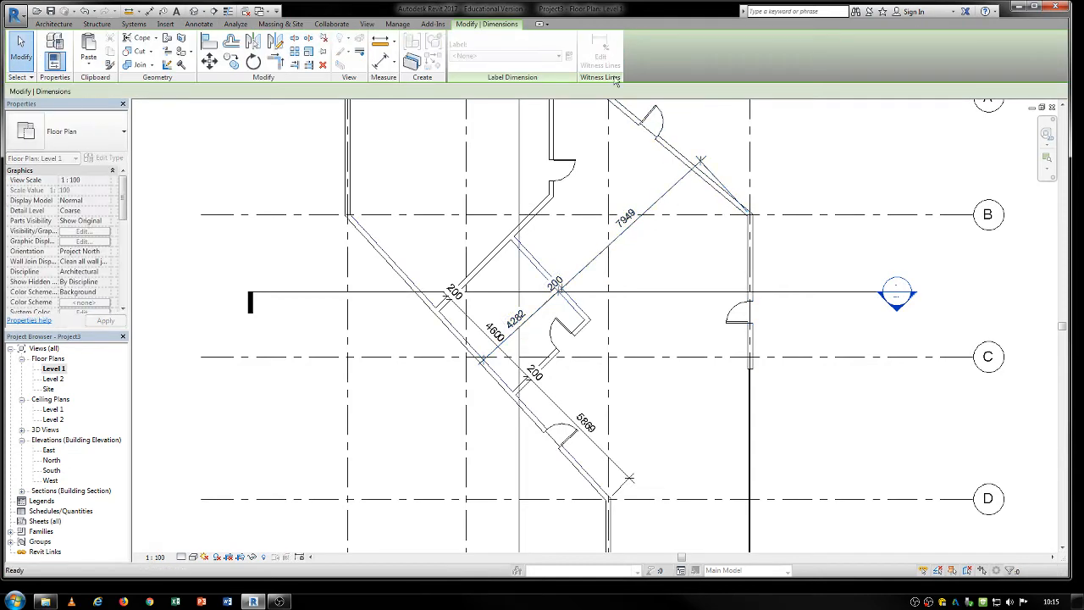
pyautogui.scroll(6, 748, 219)
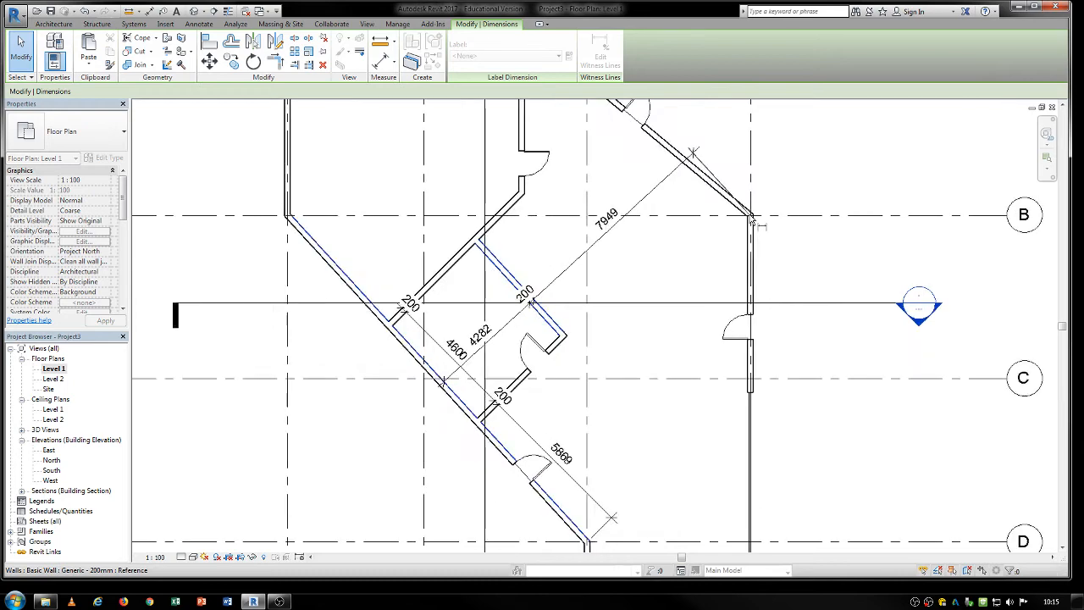
pyautogui.scroll(-4, 678, 297)
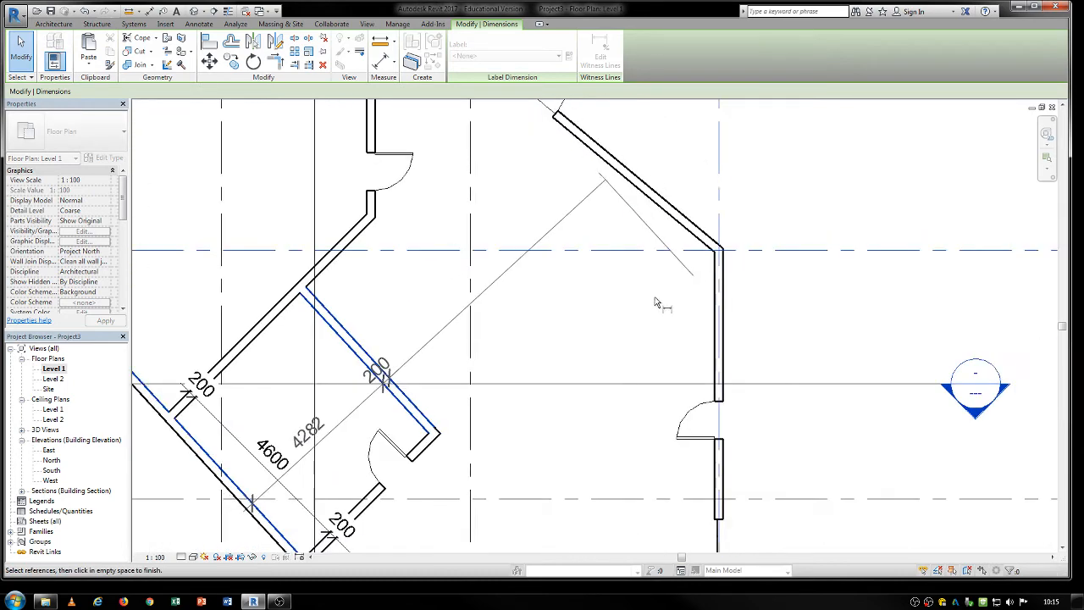
pyautogui.click(602, 320)
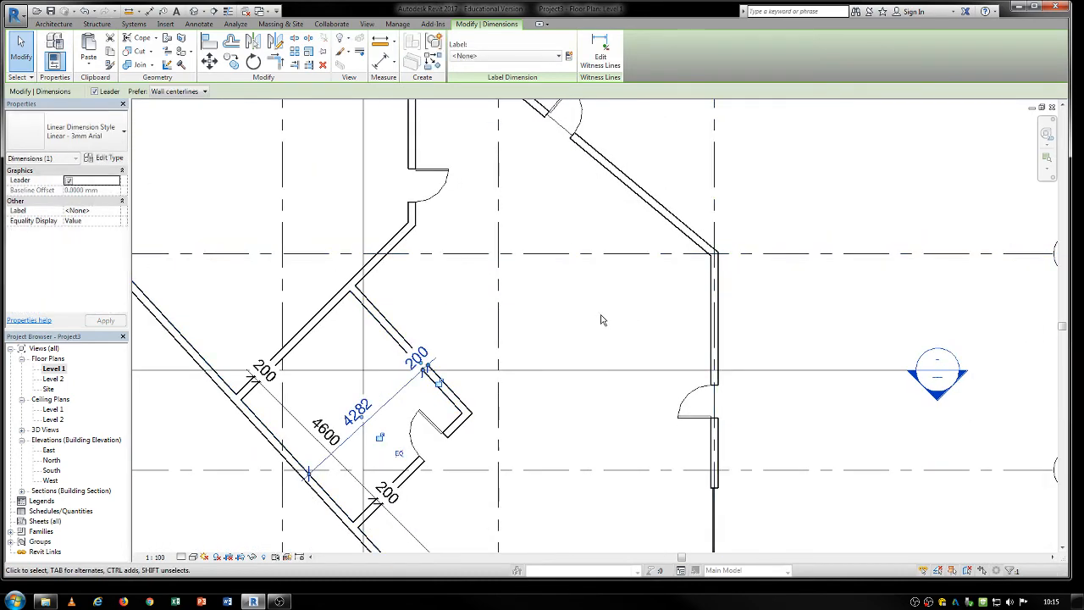
pyautogui.scroll(-2, 628, 284)
pyautogui.press('Escape')
# Test locking the spacing between grids 2 and 3 by moving grid 3 about 1000 mm toward grid 1, and undo the changes.
pyautogui.scroll(-3, 621, 300)
pyautogui.moveTo(678, 389); pyautogui.dragTo(738, 368, button='middle')
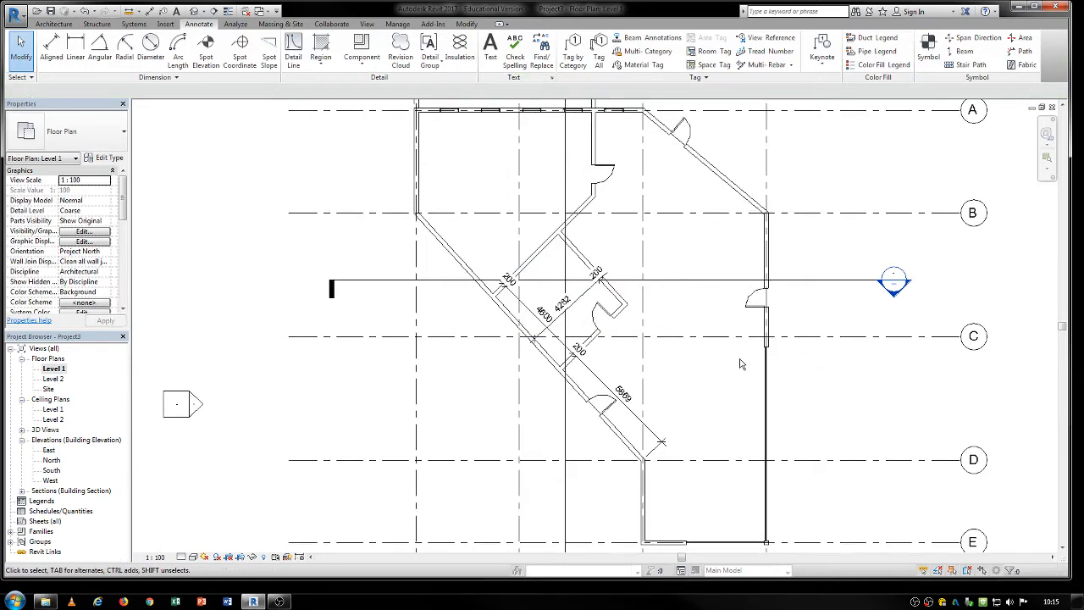
pyautogui.moveTo(740, 366); pyautogui.dragTo(702, 404, button='middle')
pyautogui.scroll(-1, 703, 404)
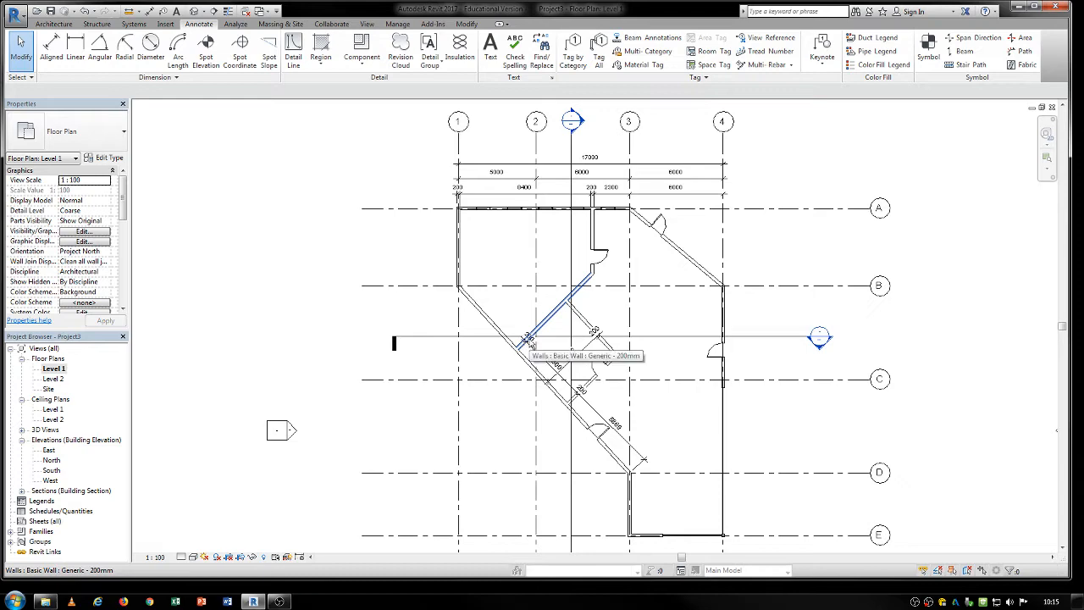
pyautogui.scroll(5, 484, 317)
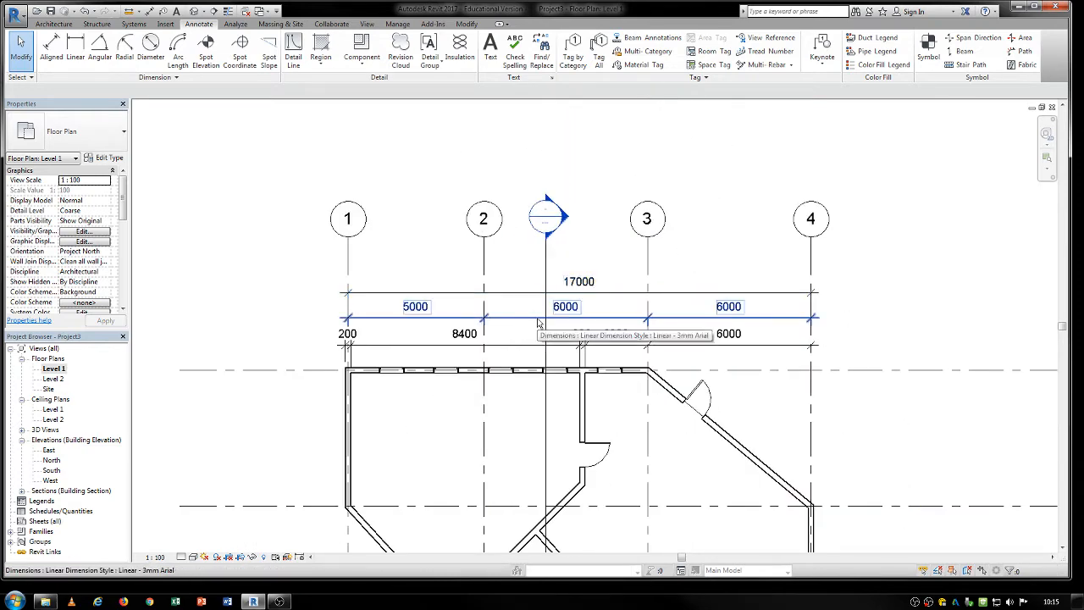
pyautogui.click(537, 321)
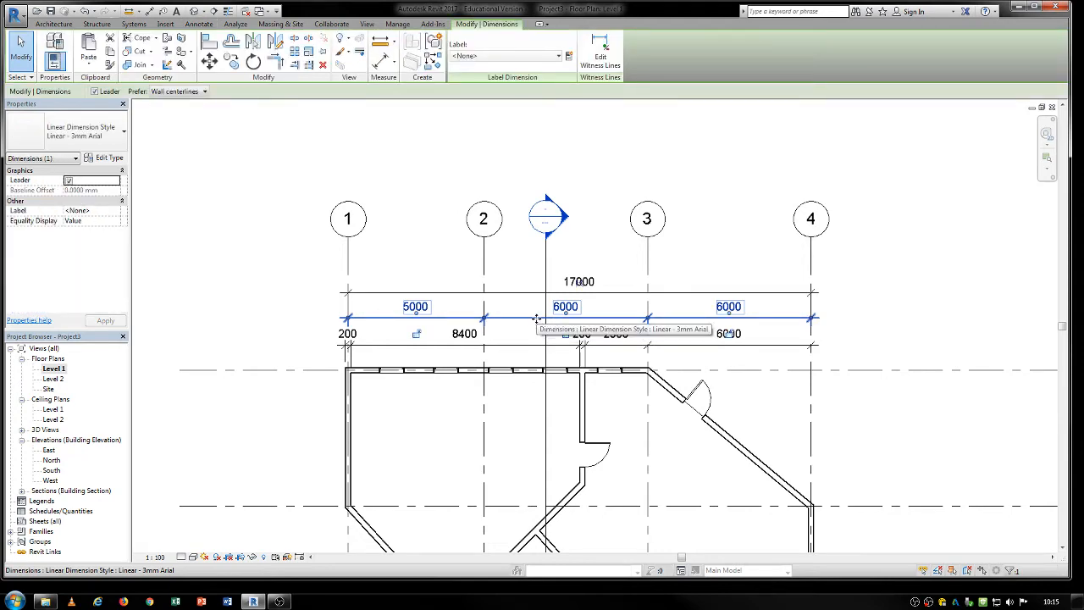
pyautogui.scroll(2, 606, 318)
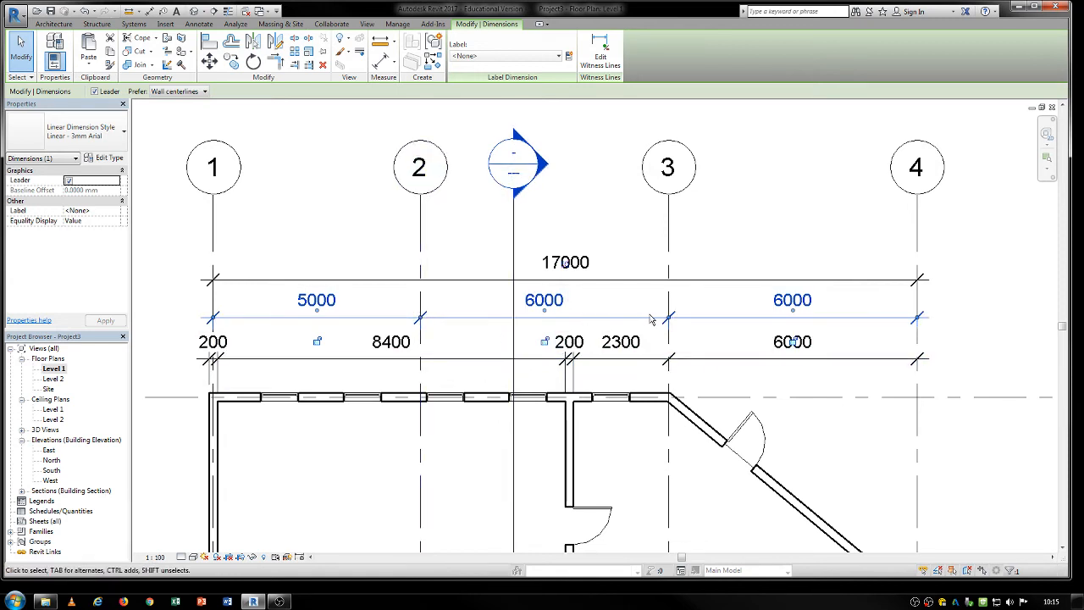
pyautogui.click(544, 342)
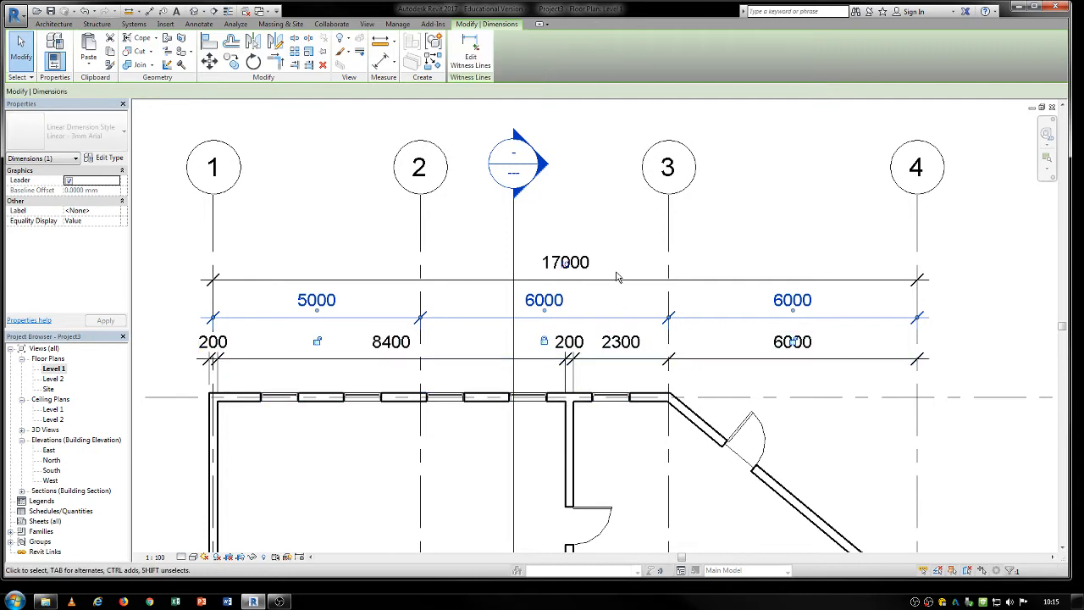
pyautogui.moveTo(669, 239); pyautogui.dragTo(628, 235)
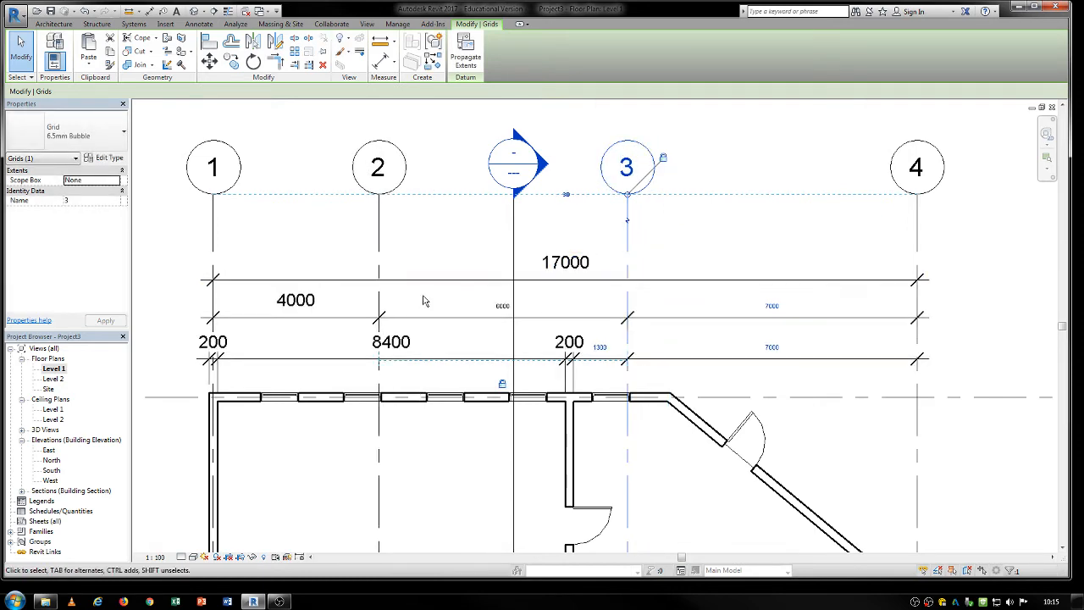
pyautogui.hotkey('ctrl', 'z')
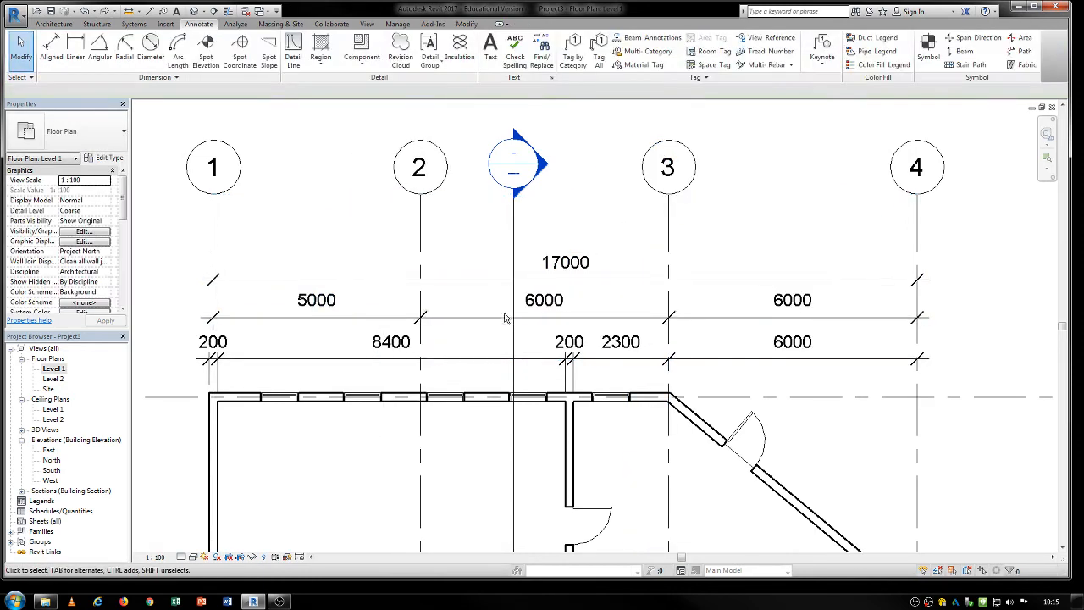
# Move the overall dimension between grids 1 and 4 upward, leaving a wider gap above the grid spacing string.
pyautogui.click(506, 319)
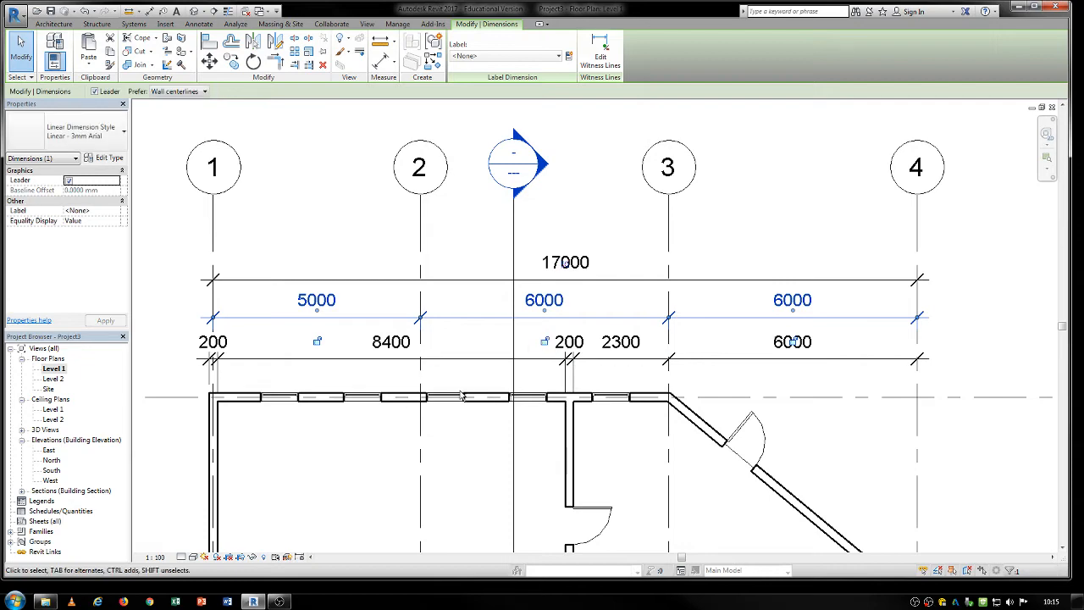
pyautogui.scroll(-2, 462, 395)
pyautogui.moveTo(462, 394); pyautogui.dragTo(433, 254, button='middle')
pyautogui.scroll(-2, 431, 339)
pyautogui.scroll(5, 499, 195)
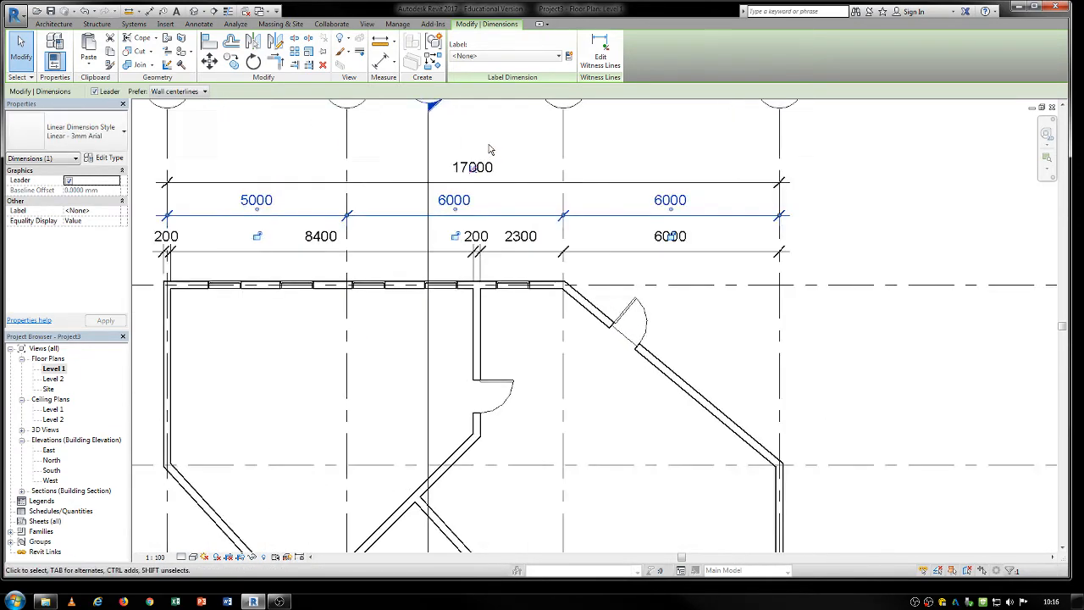
pyautogui.moveTo(501, 211); pyautogui.dragTo(496, 133)
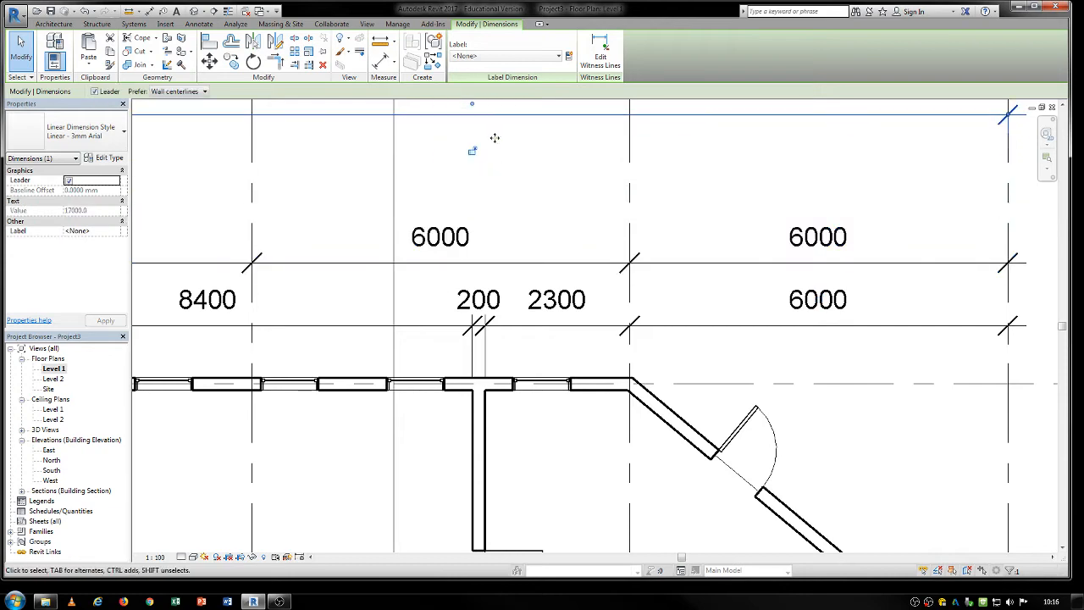
pyautogui.click(550, 261)
pyautogui.moveTo(550, 261); pyautogui.dragTo(578, 339, button='middle')
pyautogui.scroll(-2, 578, 338)
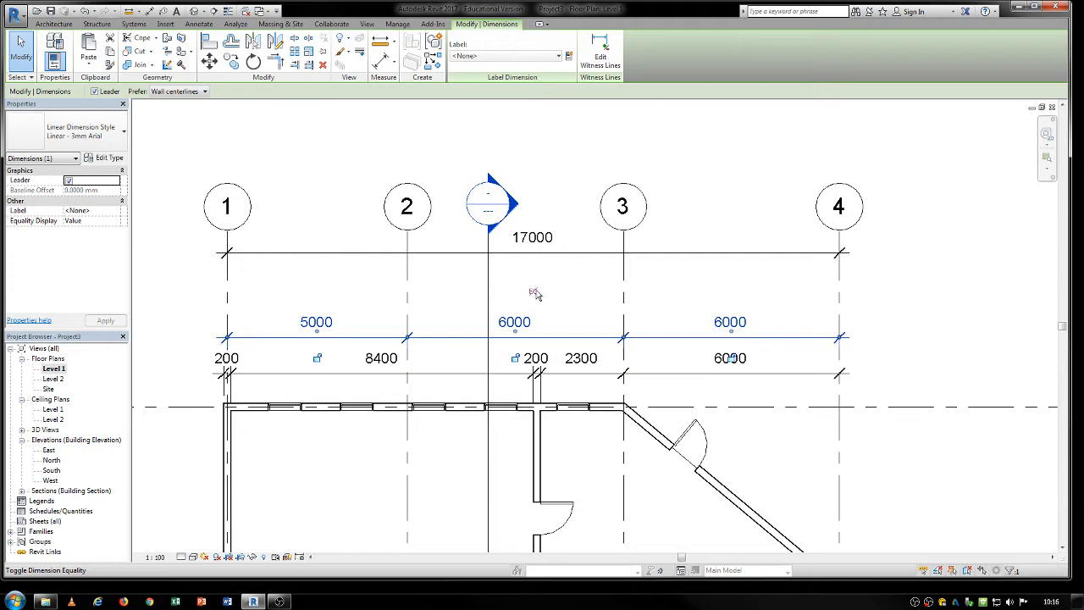
# Try an equality constraint on the grid 1 to 4 spacing string with Equality Display set to Value, and undo it.
pyautogui.click(534, 293)
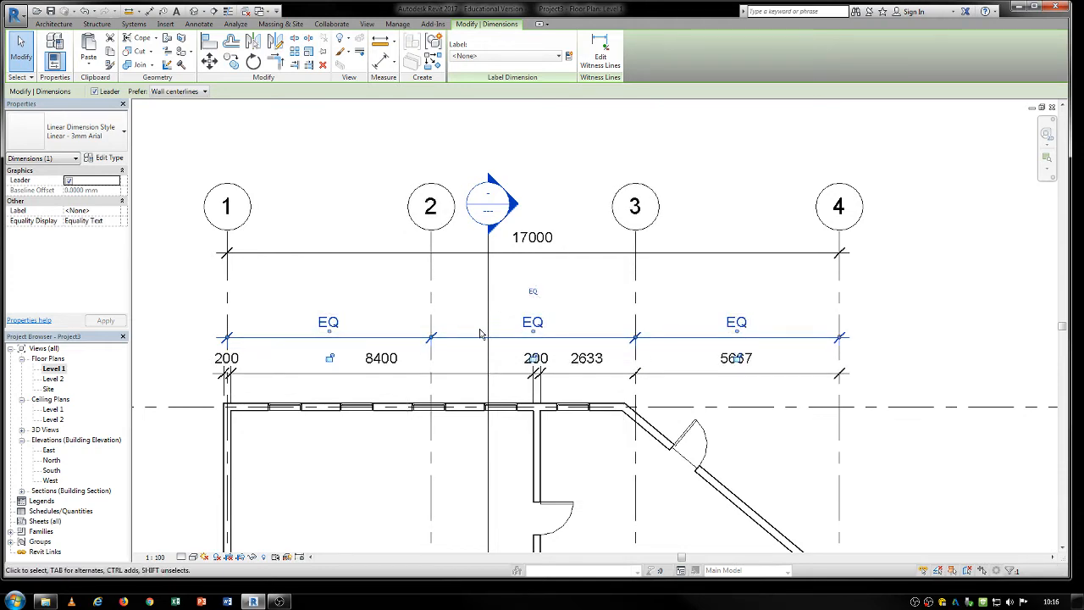
pyautogui.click(99, 219)
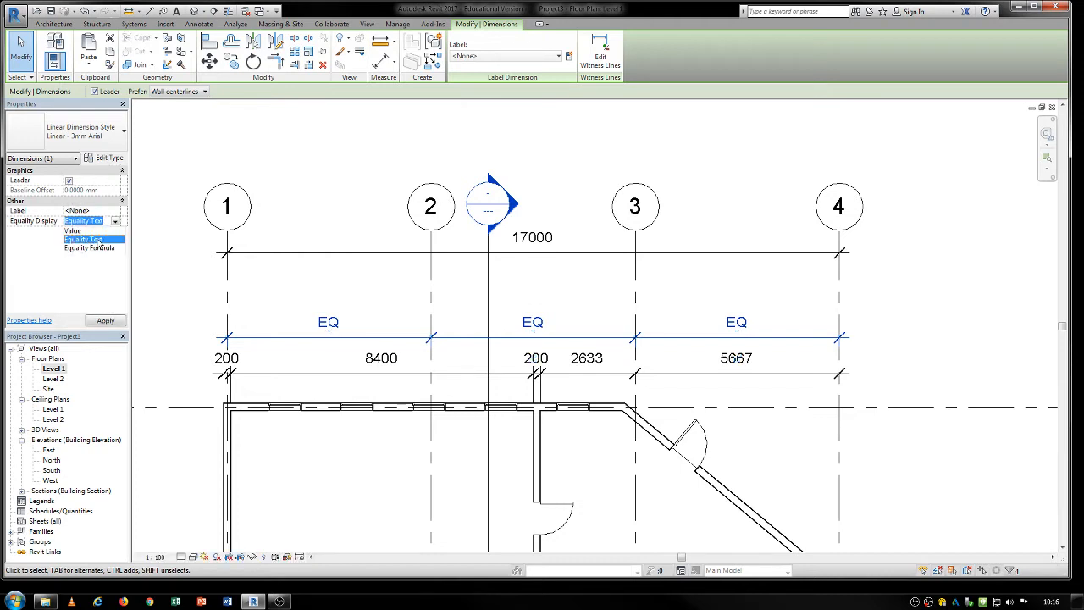
pyautogui.click(73, 231)
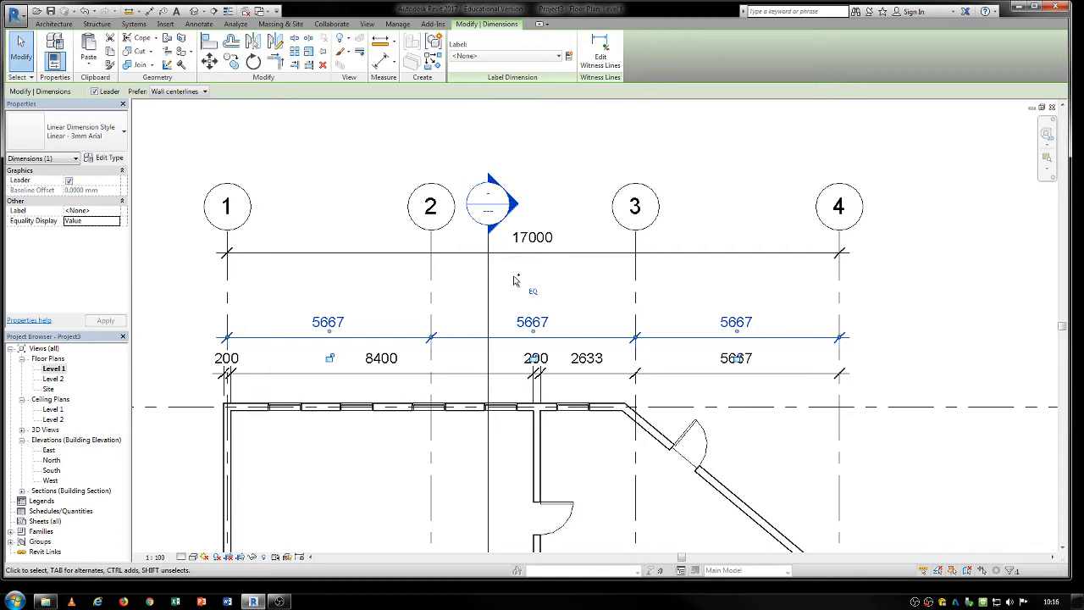
pyautogui.press('Escape')
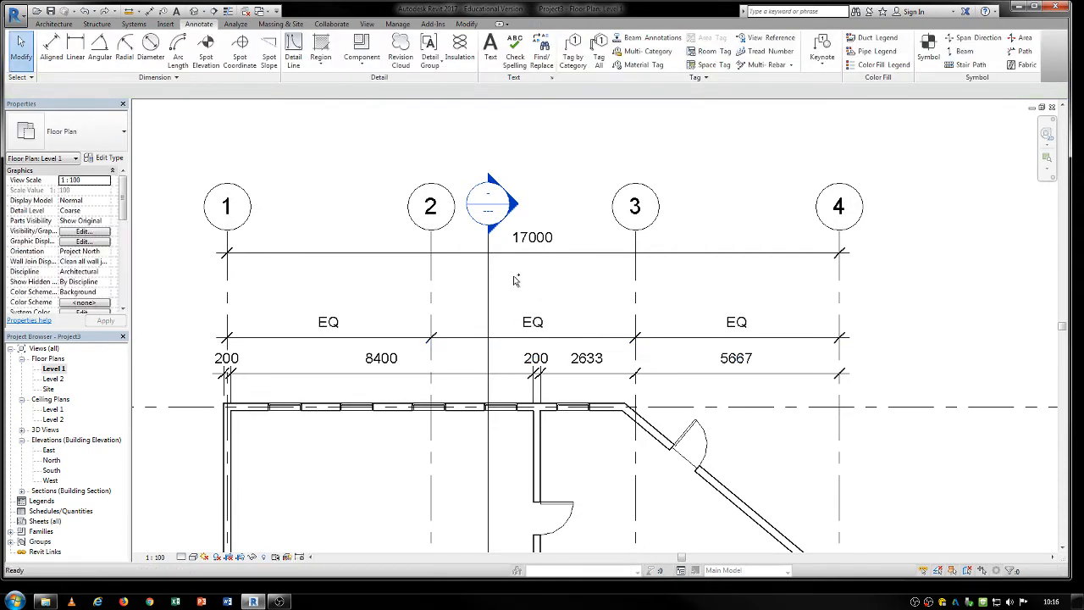
pyautogui.hotkey('ctrl', 'z')
# View the Equality Display options of the grid spacing string and keep Value.
pyautogui.click(453, 340)
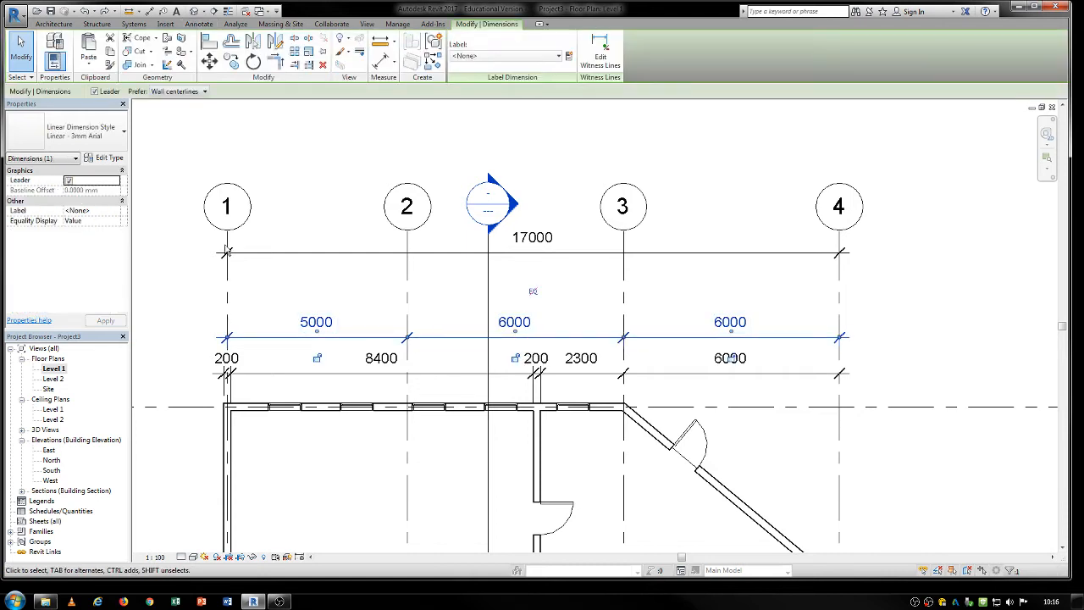
pyautogui.click(95, 222)
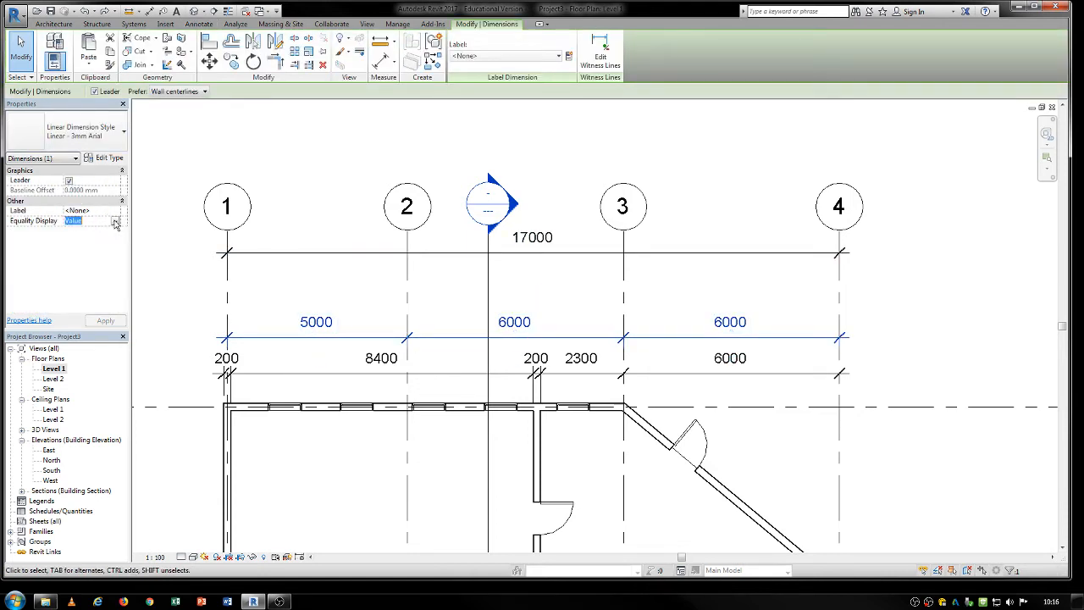
pyautogui.click(115, 222)
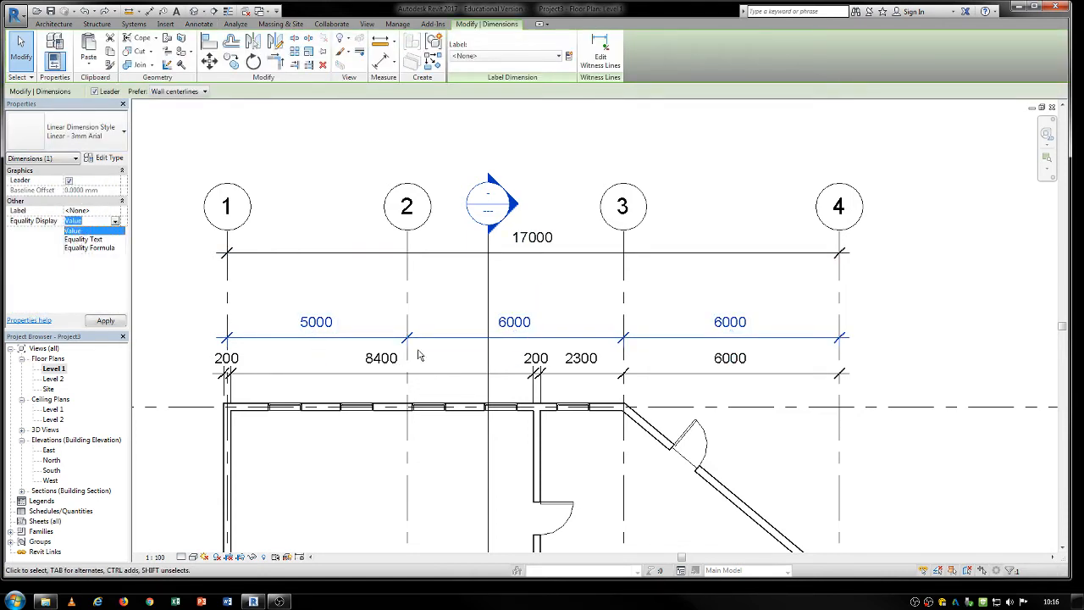
pyautogui.press('Return')
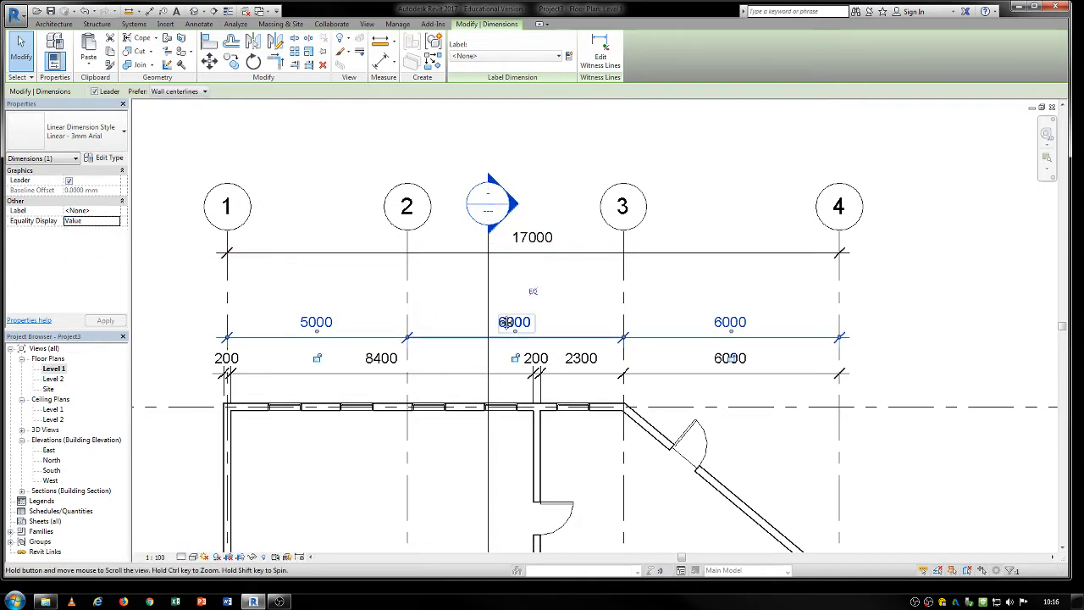
# Move the overall dimension between grids 1 and 4 back down, closer to the grid spacing string.
pyautogui.moveTo(508, 322); pyautogui.dragTo(440, 252, button='middle')
pyautogui.scroll(4, 457, 288)
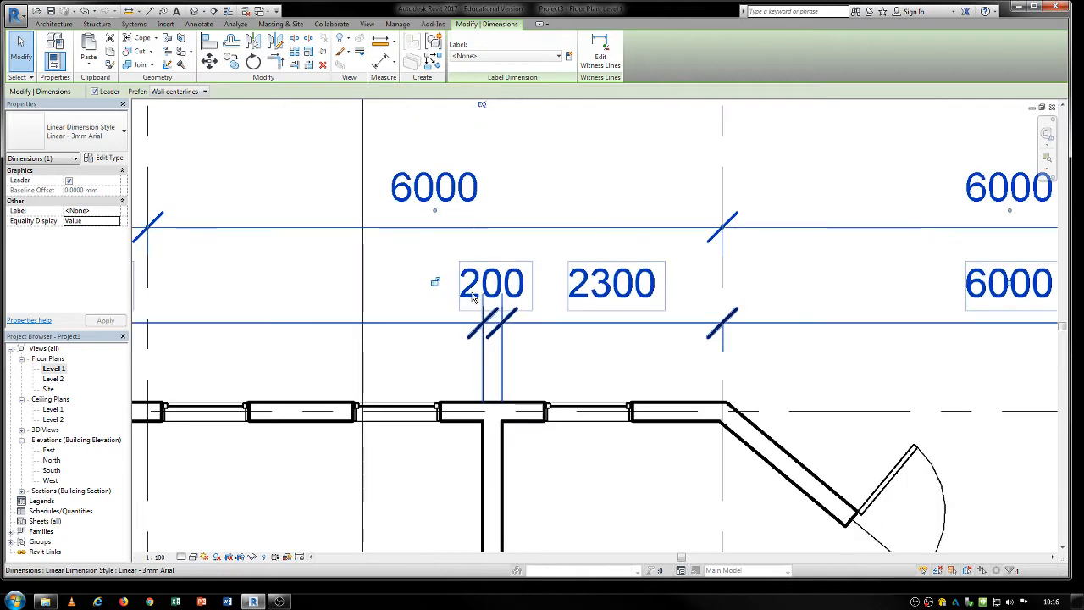
pyautogui.scroll(-2, 512, 346)
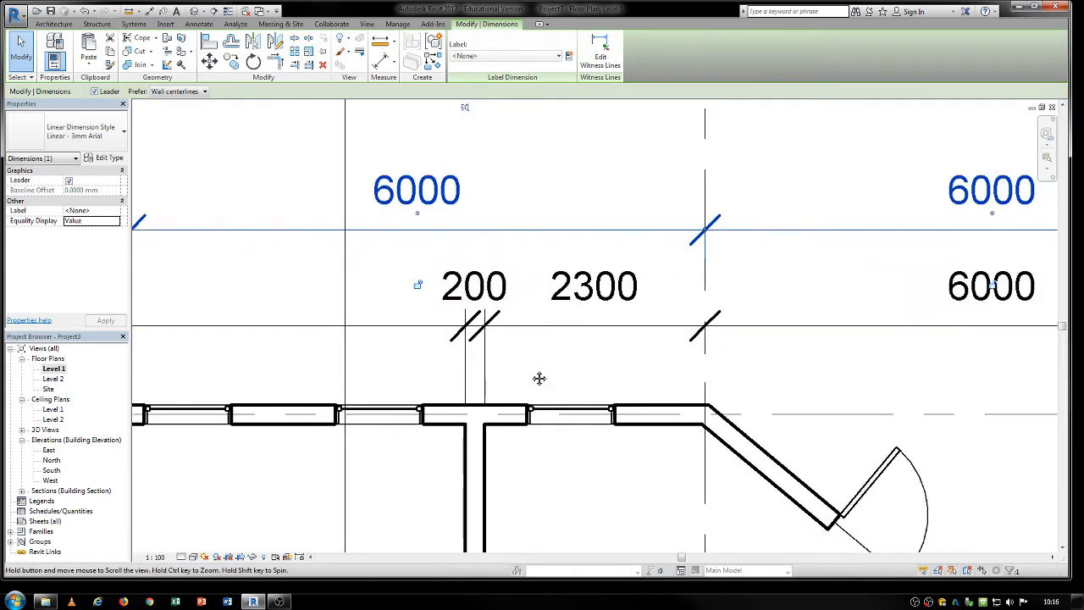
pyautogui.click(445, 344)
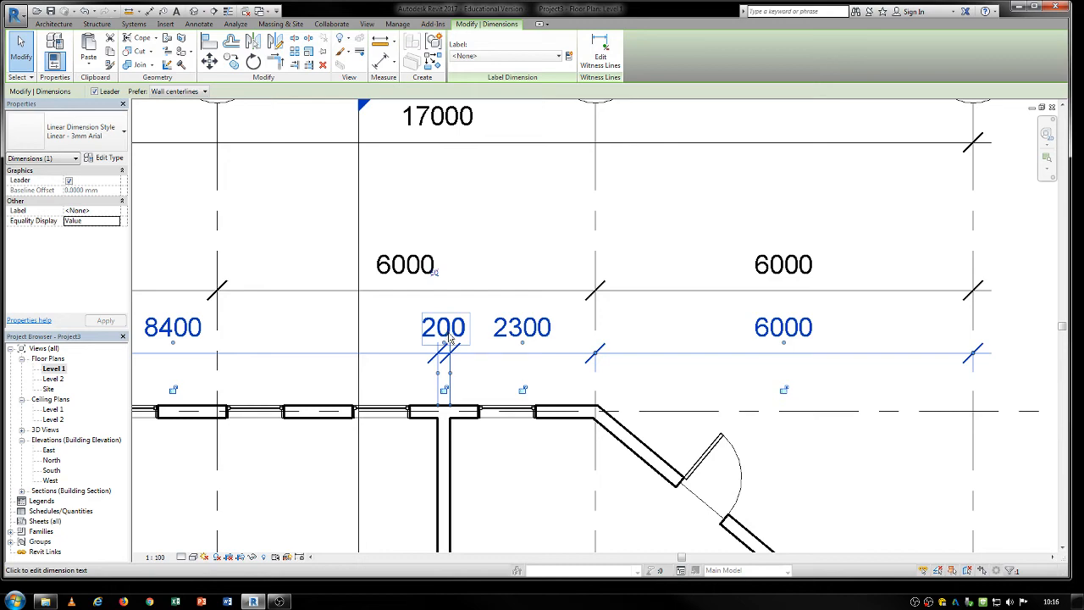
pyautogui.scroll(-2, 454, 339)
pyautogui.moveTo(486, 370); pyautogui.dragTo(400, 445, button='middle')
pyautogui.moveTo(416, 269); pyautogui.dragTo(407, 316)
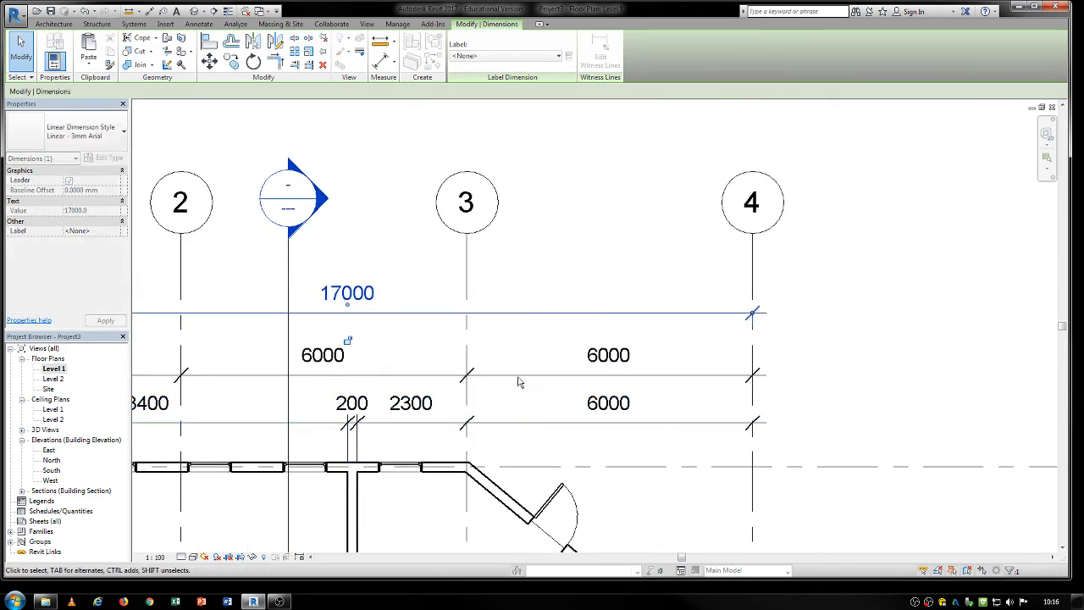
# Lower the dimension text between grids 3 and 4 in the string nearest the walls so it sits on its dimension line.
pyautogui.moveTo(621, 406); pyautogui.dragTo(562, 372, button='middle')
pyautogui.click(561, 370)
pyautogui.moveTo(562, 370)
pyautogui.mouseDown()
pyautogui.moveTo(559, 414)
pyautogui.moveTo(564, 364)
pyautogui.moveTo(554, 381)
pyautogui.mouseUp()
pyautogui.scroll(3, 554, 388)
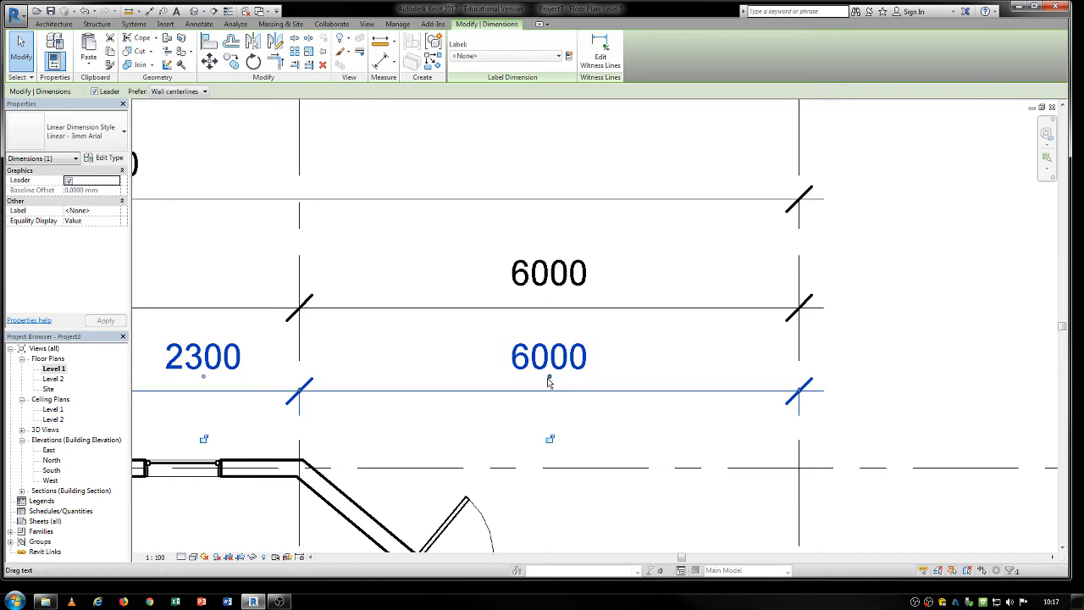
pyautogui.moveTo(550, 378)
pyautogui.mouseDown()
pyautogui.moveTo(587, 356)
pyautogui.moveTo(934, 368)
pyautogui.moveTo(561, 368)
pyautogui.moveTo(592, 378)
pyautogui.moveTo(556, 380)
pyautogui.moveTo(549, 396)
pyautogui.mouseUp()
pyautogui.moveTo(460, 403); pyautogui.dragTo(525, 403, button='middle')
pyautogui.click(513, 356)
# Raise the lowered dimension text between grids 3 and 4 slightly so it clears its dimension line.
pyautogui.scroll(1, 513, 355)
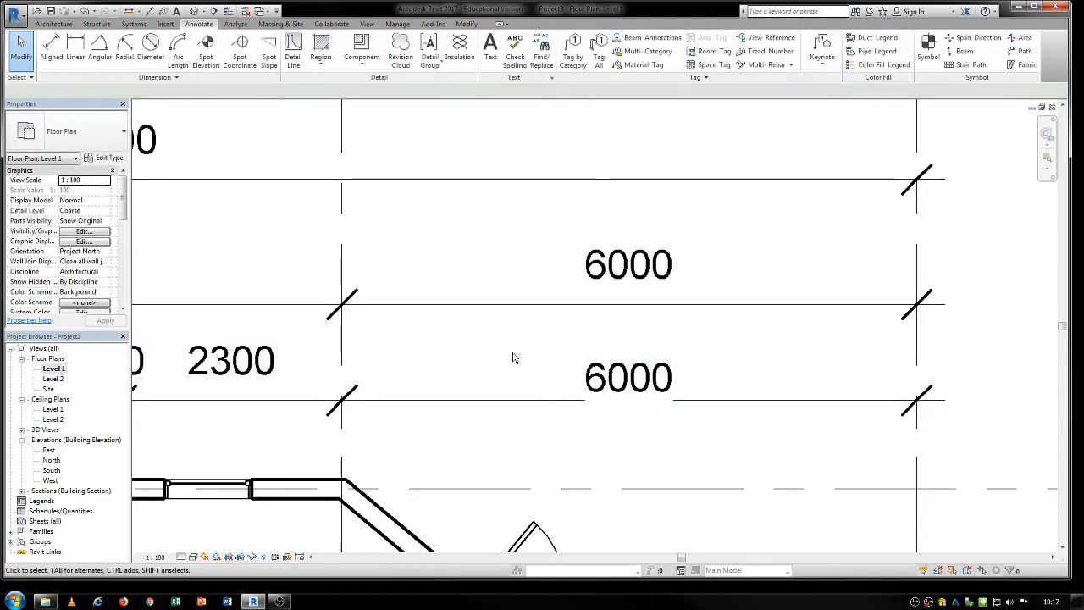
pyautogui.scroll(-3, 505, 368)
pyautogui.click(590, 392)
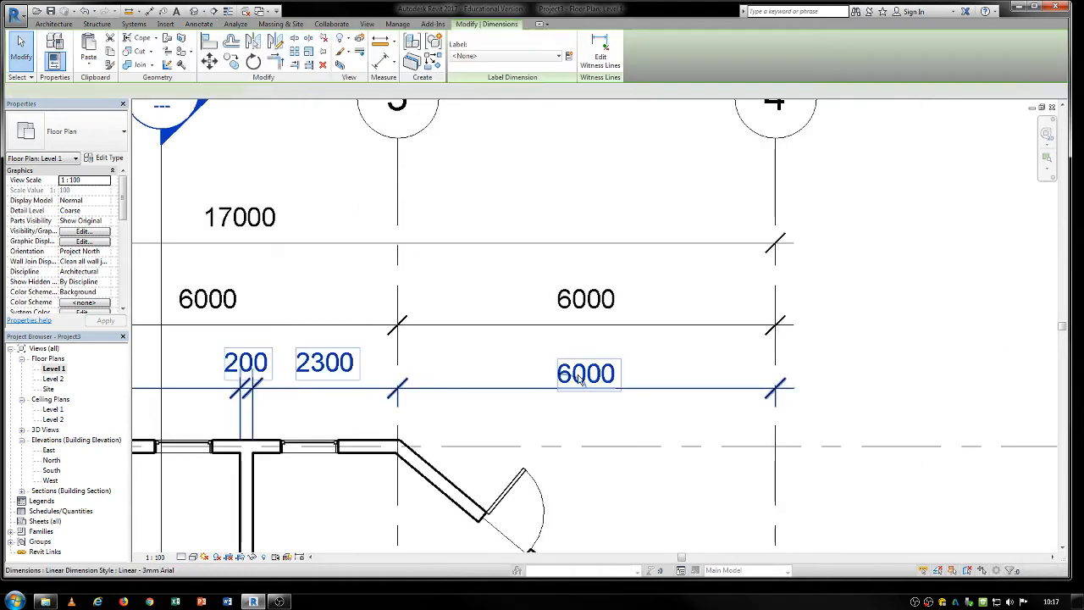
pyautogui.moveTo(587, 384); pyautogui.dragTo(586, 379)
pyautogui.click(569, 410)
pyautogui.moveTo(495, 399); pyautogui.dragTo(684, 440, button='middle')
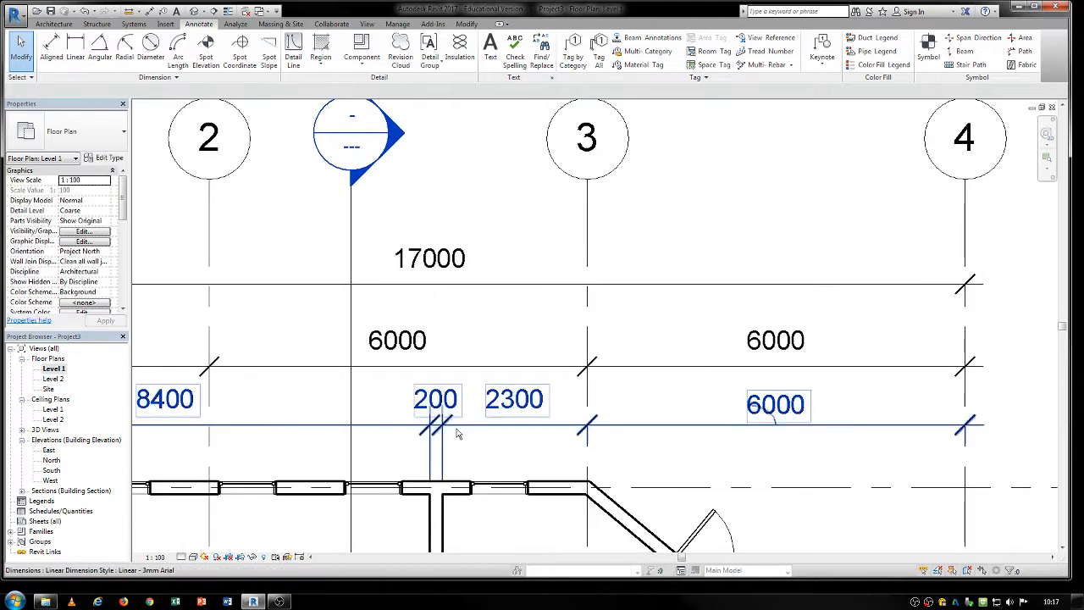
# Move the 200 dimension text at the interior wall between grids 2 and 3 below its dimension line, slightly to one side.
pyautogui.scroll(2, 437, 405)
pyautogui.click(436, 405)
pyautogui.scroll(3, 441, 408)
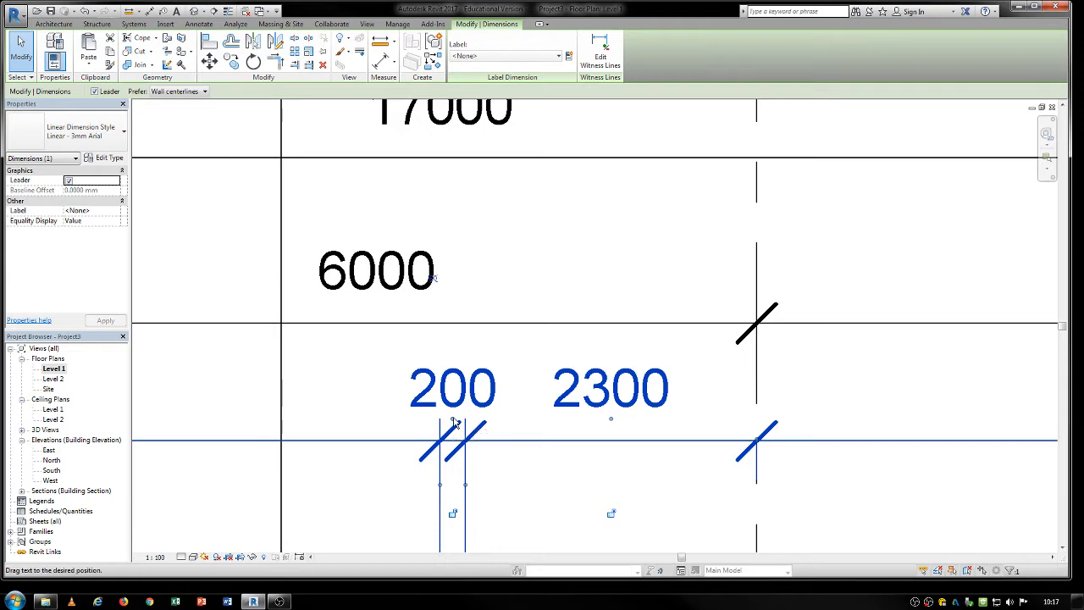
pyautogui.moveTo(454, 422); pyautogui.dragTo(363, 529)
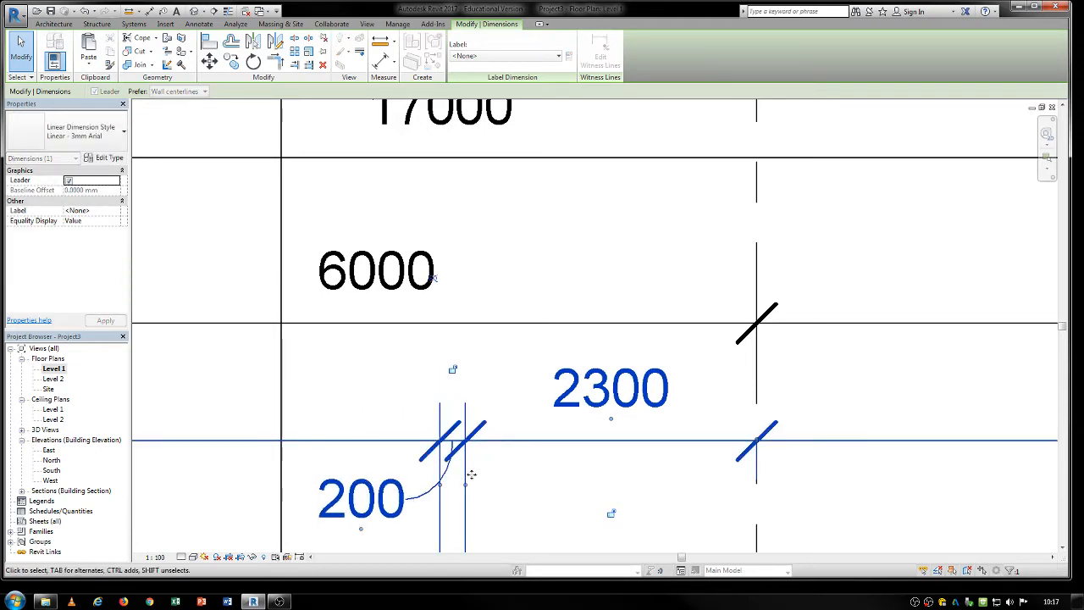
pyautogui.click(385, 412)
pyautogui.scroll(-5, 386, 412)
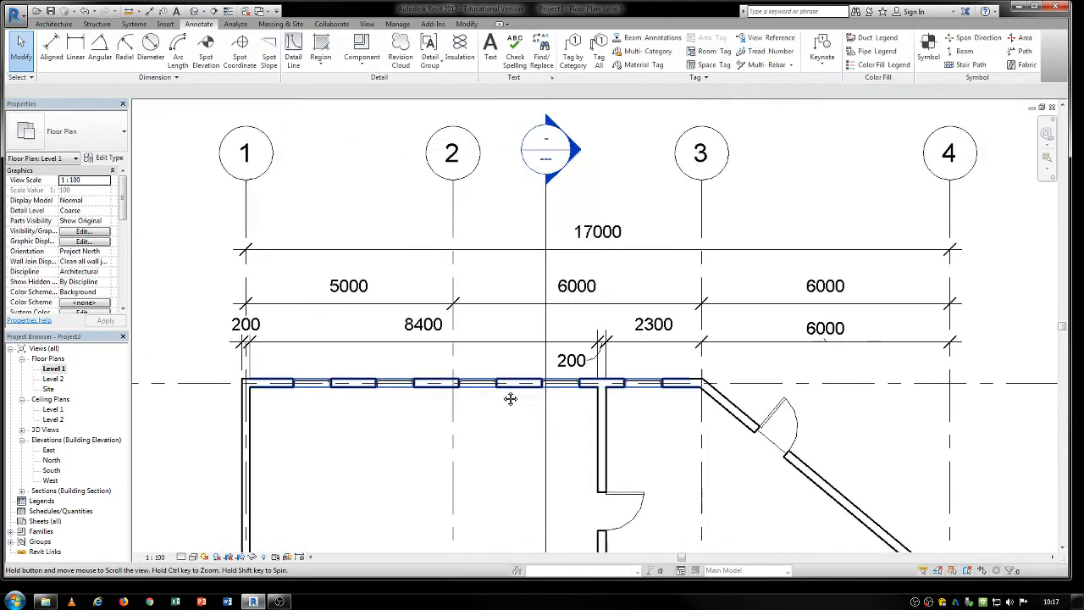
pyautogui.scroll(-2, 507, 392)
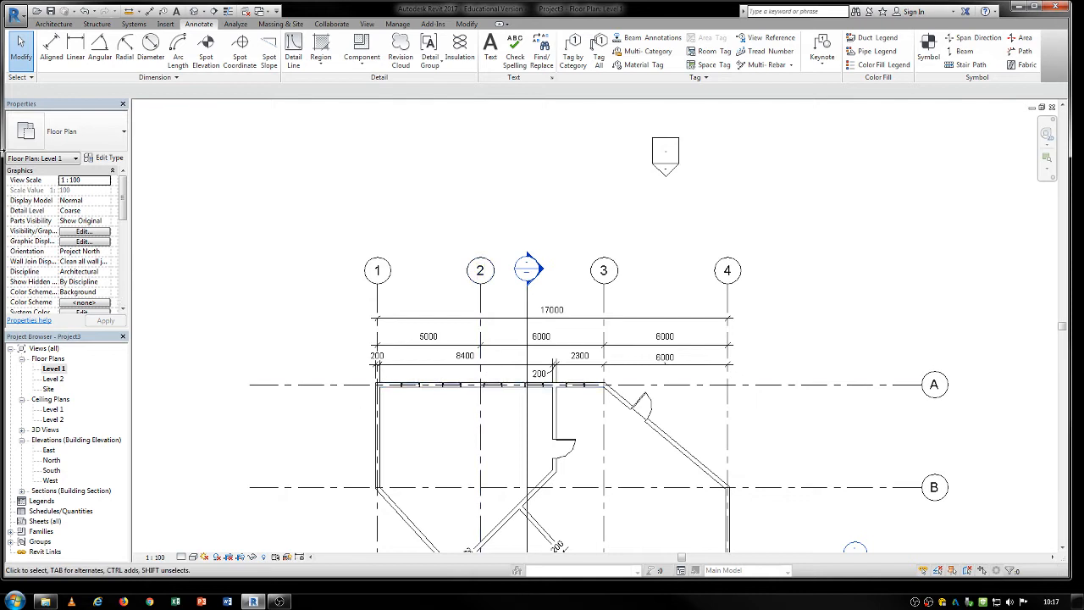
pyautogui.click(100, 50)
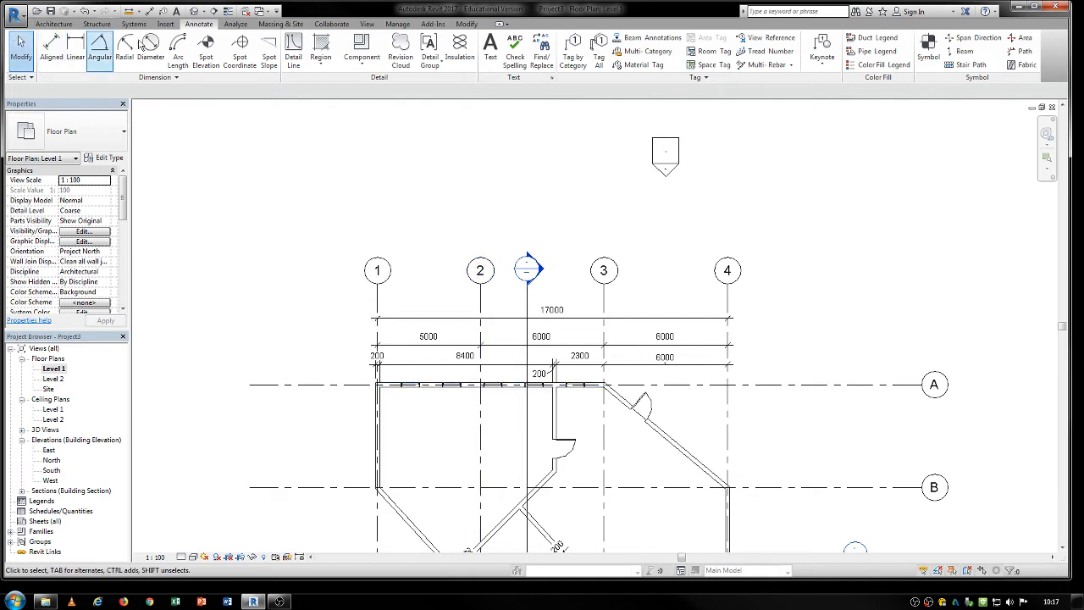
pyautogui.click(56, 49)
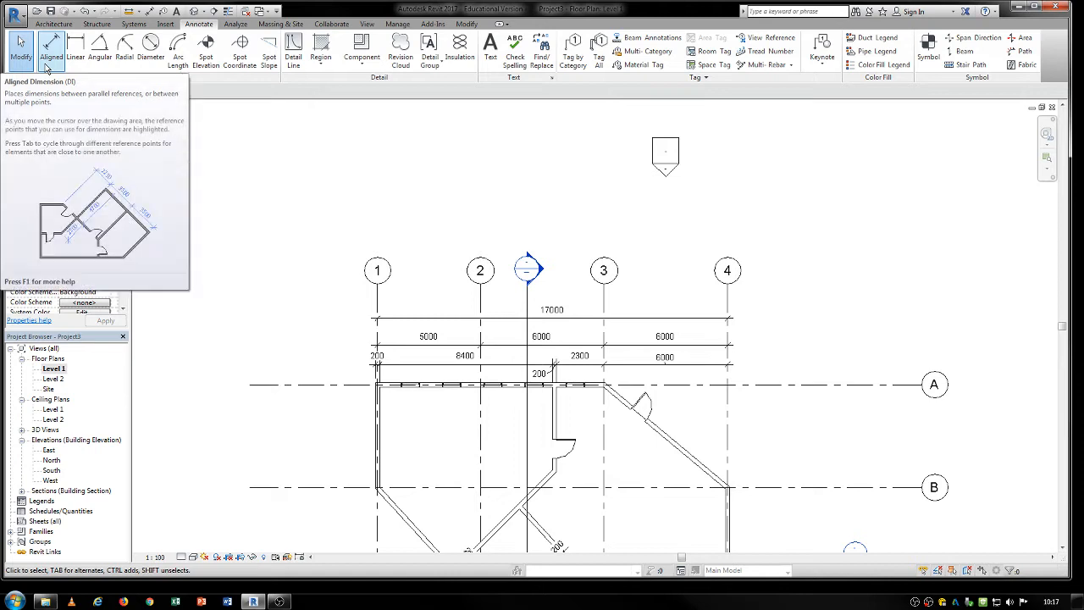
pyautogui.press('Escape')
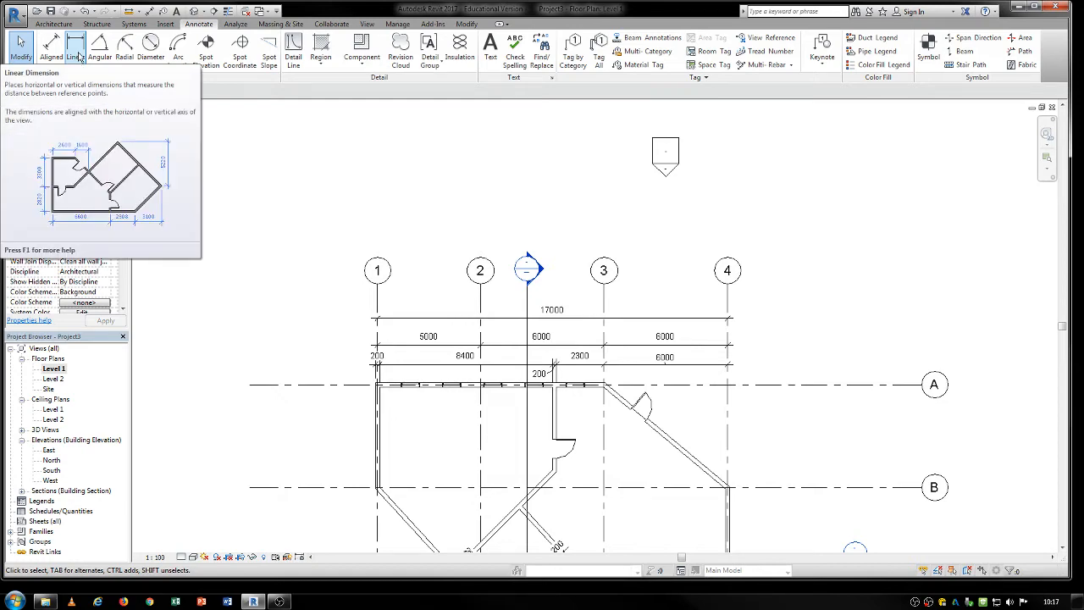
# Try to place a linear dimension string across three consecutive curtain wall grid lines on grid 4, between grids C and D.
pyautogui.click(79, 56)
pyautogui.moveTo(542, 334); pyautogui.dragTo(388, 156, button='middle')
pyautogui.moveTo(598, 423); pyautogui.dragTo(521, 318, button='middle')
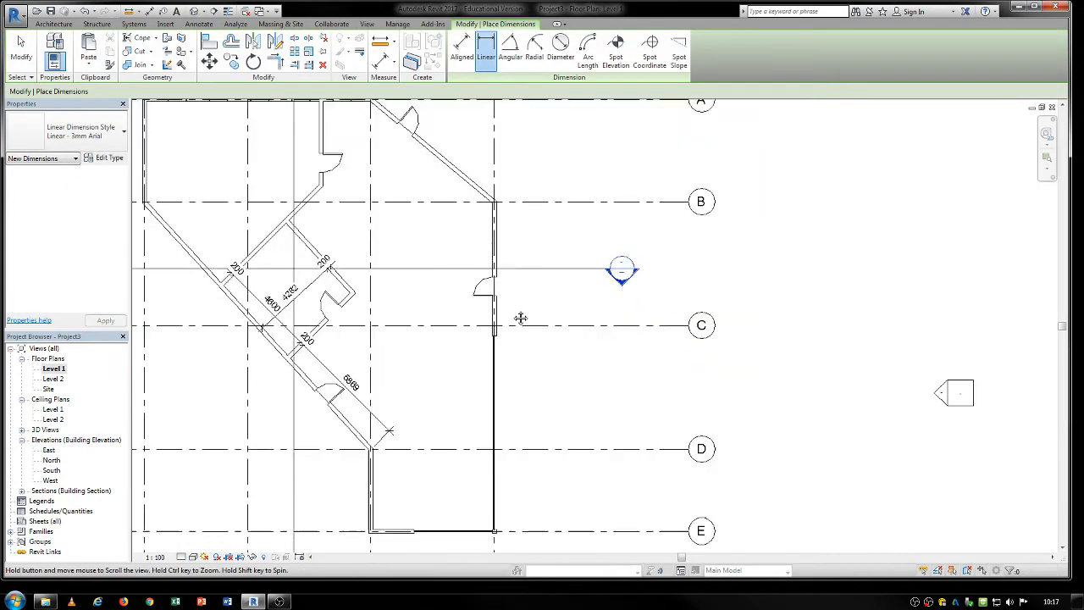
pyautogui.scroll(8, 462, 305)
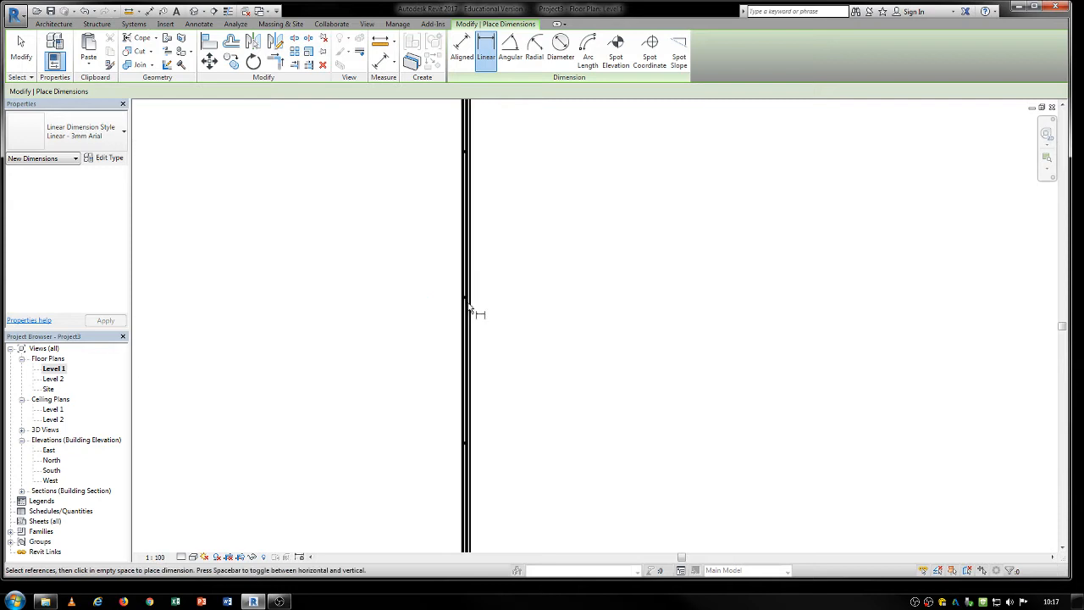
pyautogui.click(489, 302)
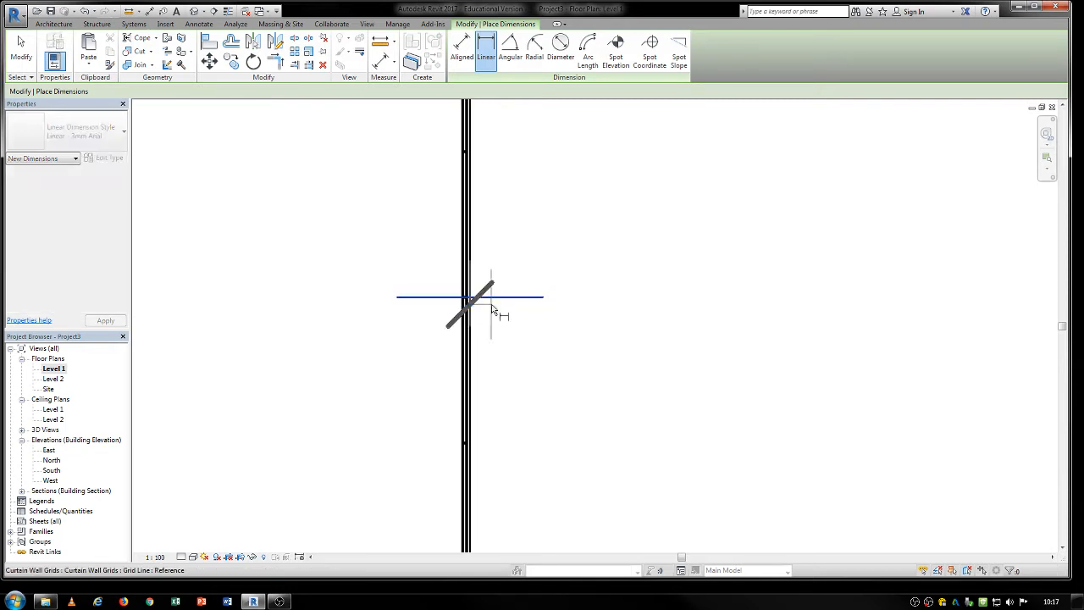
pyautogui.click(497, 440)
pyautogui.scroll(-2, 570, 438)
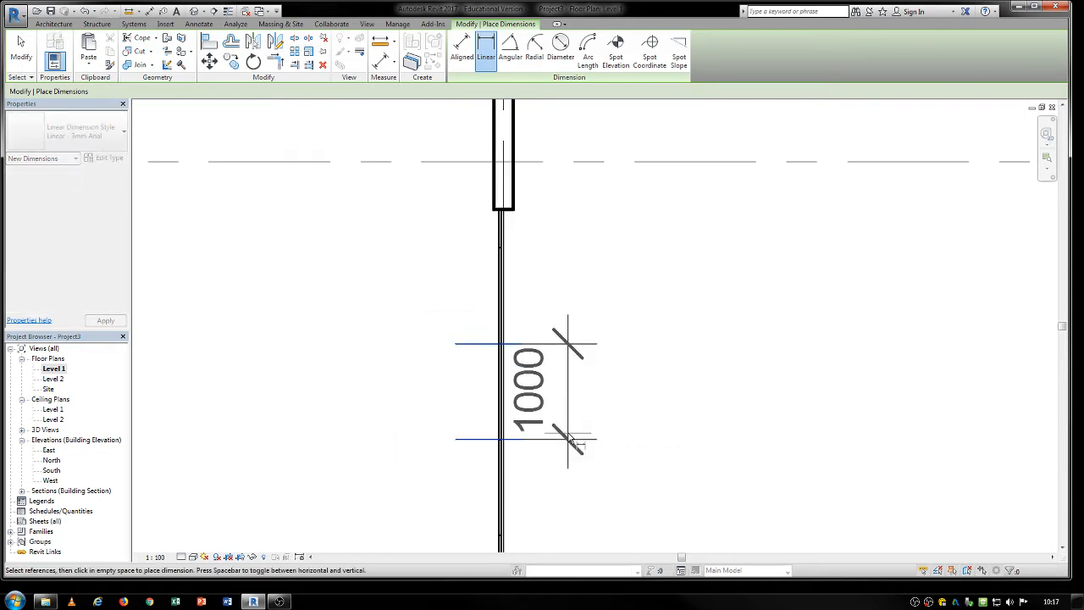
pyautogui.scroll(-1, 562, 462)
pyautogui.moveTo(561, 463); pyautogui.dragTo(498, 277, button='middle')
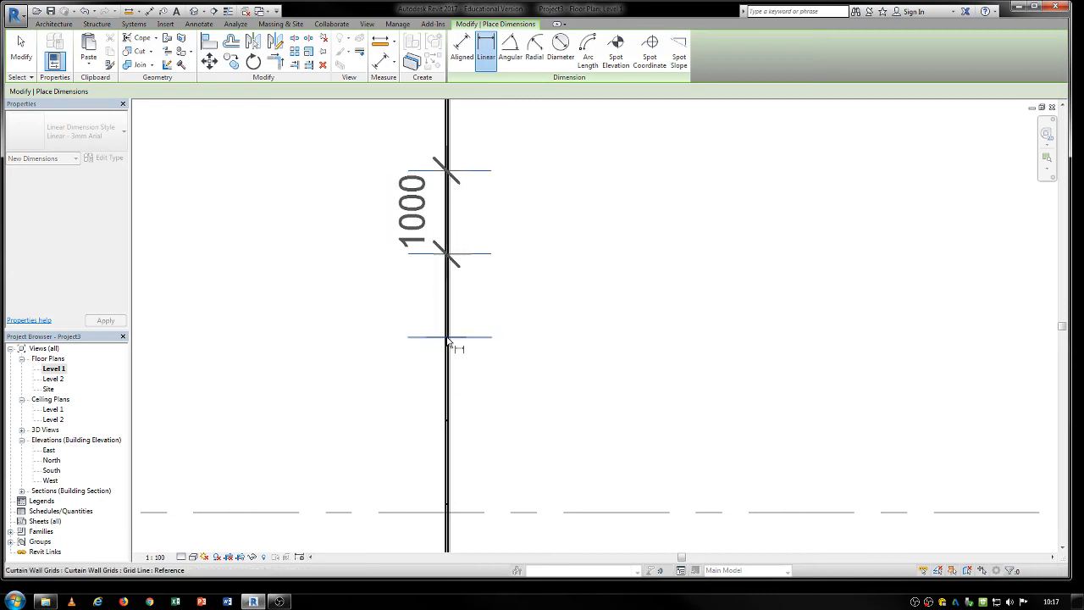
pyautogui.click(449, 338)
pyautogui.scroll(-1, 601, 335)
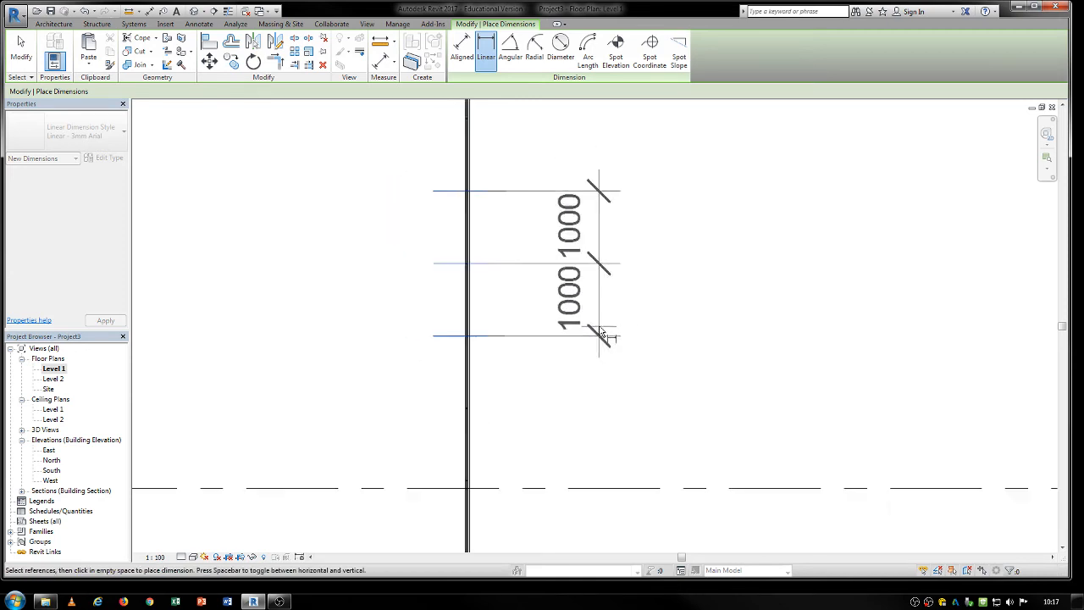
pyautogui.scroll(-2, 600, 331)
pyautogui.press('Escape')
pyautogui.scroll(5, 529, 284)
pyautogui.scroll(-2, 464, 302)
pyautogui.moveTo(464, 302); pyautogui.dragTo(515, 479, button='middle')
pyautogui.scroll(-4, 529, 432)
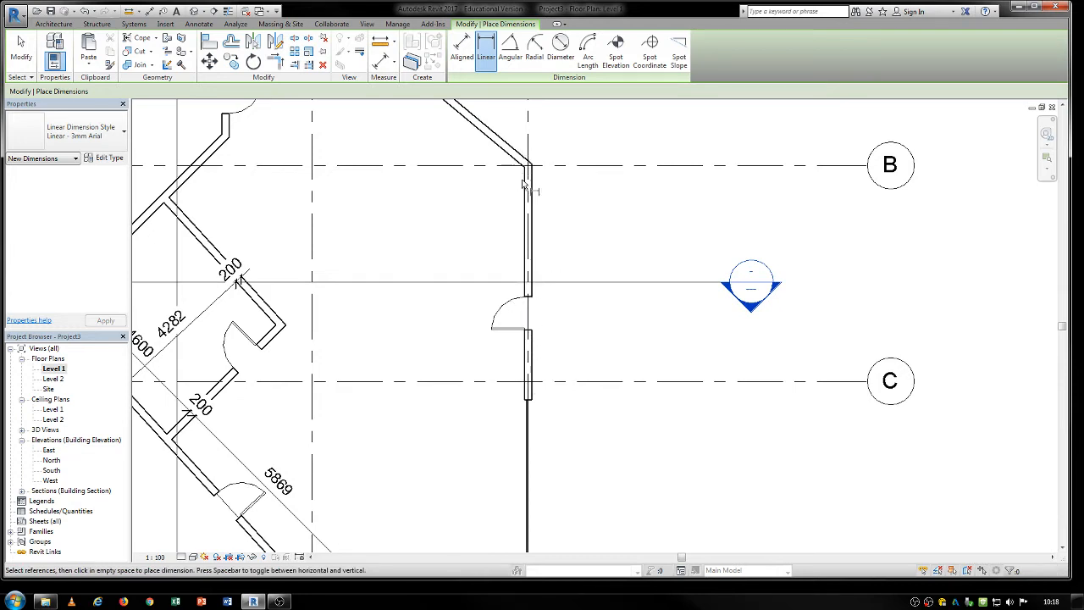
pyautogui.press('Escape')
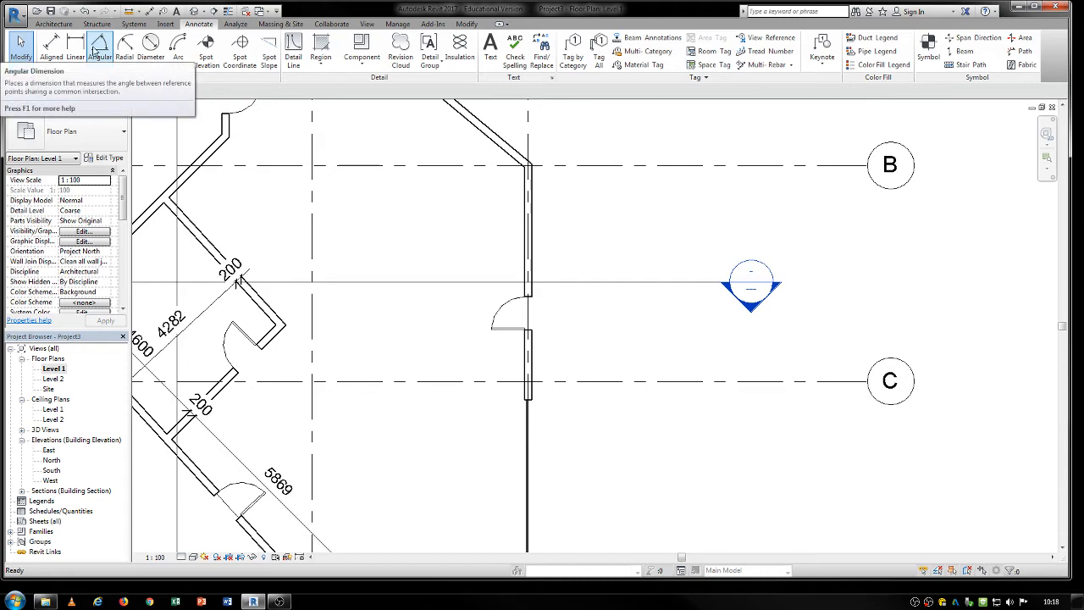
# Place an angular dimension inside the building between the wall on grid A and the diagonal wall starting at grid 3.
pyautogui.click(100, 46)
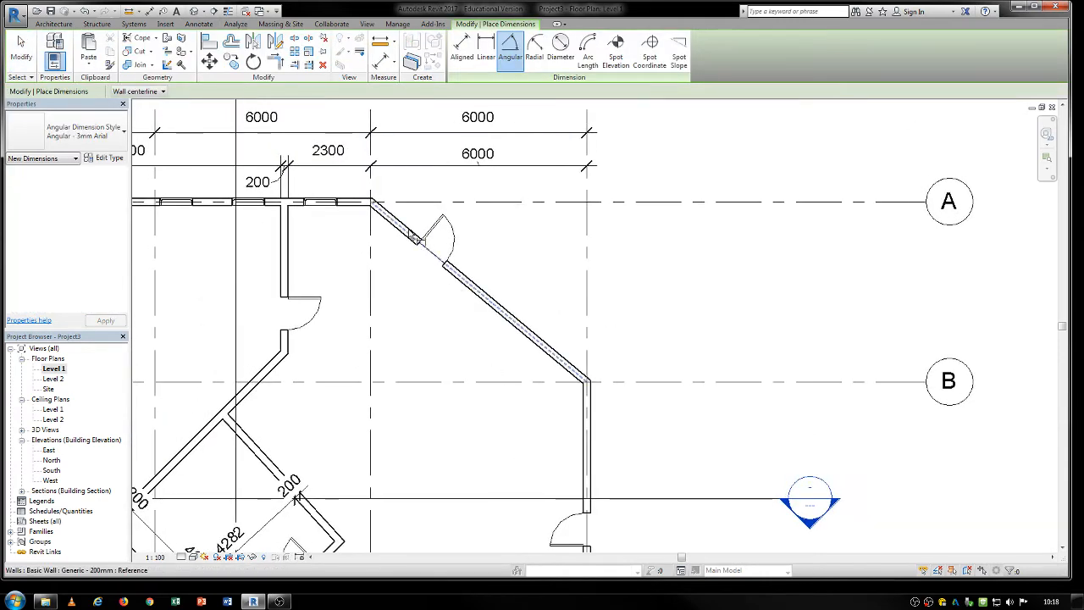
pyautogui.click(452, 281)
pyautogui.click(354, 207)
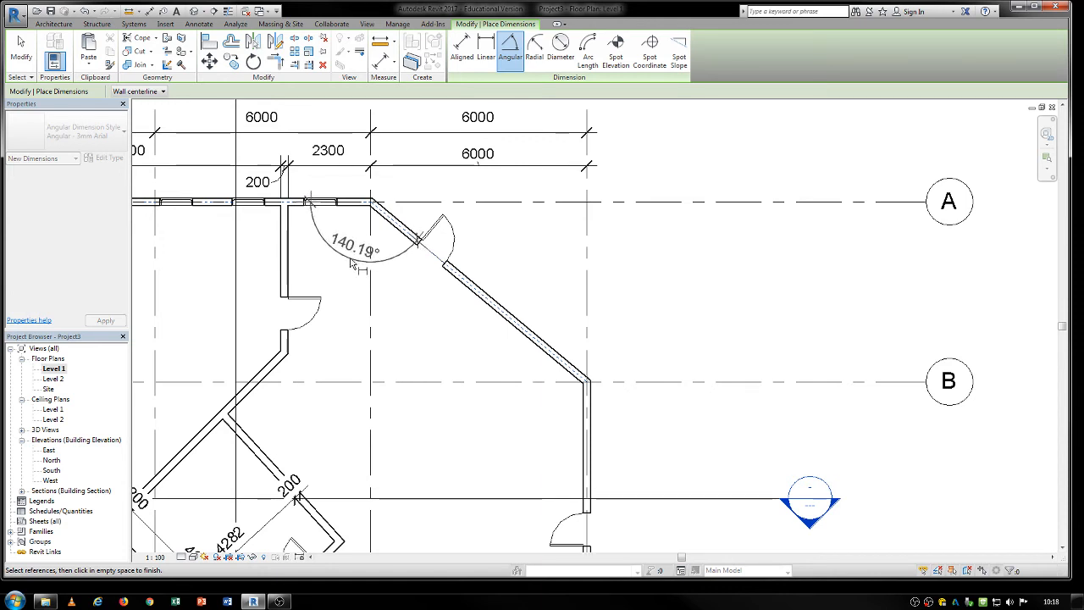
pyautogui.click(357, 260)
# Place an angular dimension between grid line 3 and the diagonal wall, below the previous angle dimension.
pyautogui.click(371, 328)
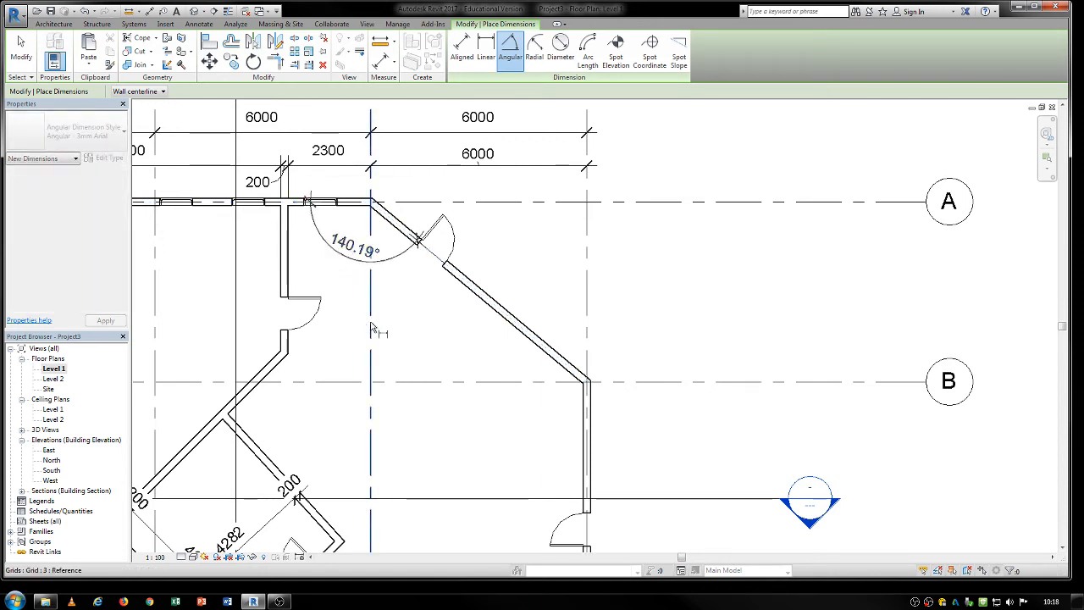
pyautogui.click(489, 301)
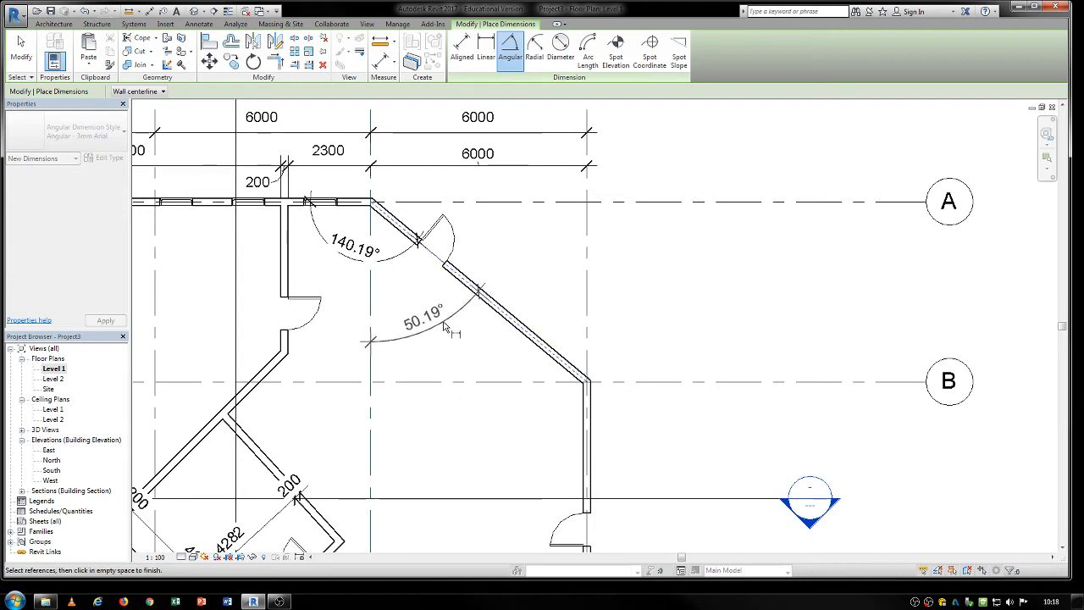
pyautogui.click(444, 329)
pyautogui.press('Escape')
pyautogui.press('Escape')
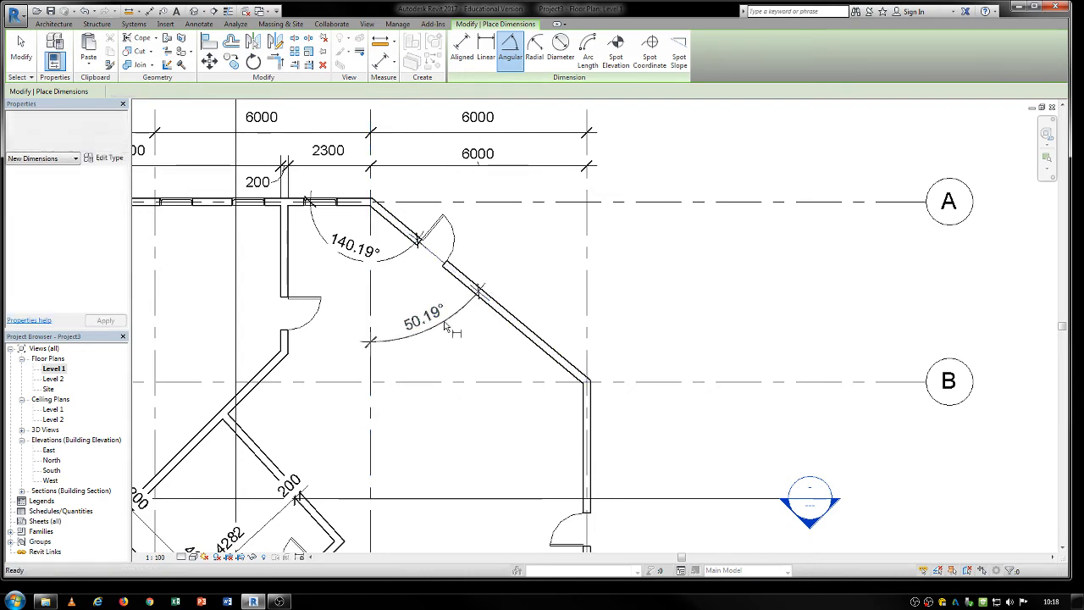
pyautogui.scroll(-3, 445, 327)
pyautogui.moveTo(447, 366); pyautogui.dragTo(434, 381, button='middle')
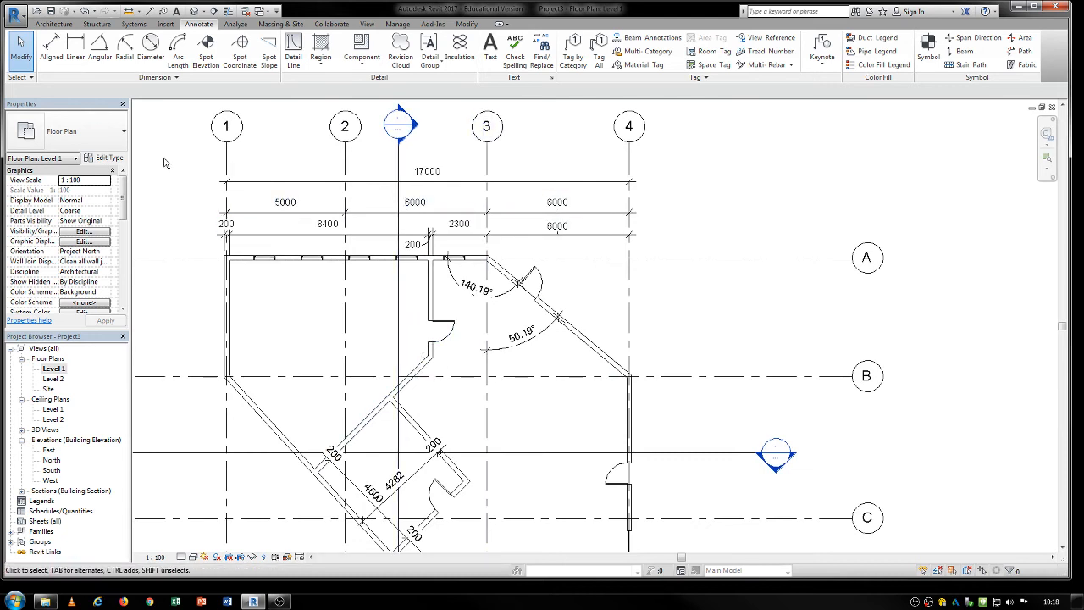
pyautogui.click(125, 52)
pyautogui.scroll(3, 487, 259)
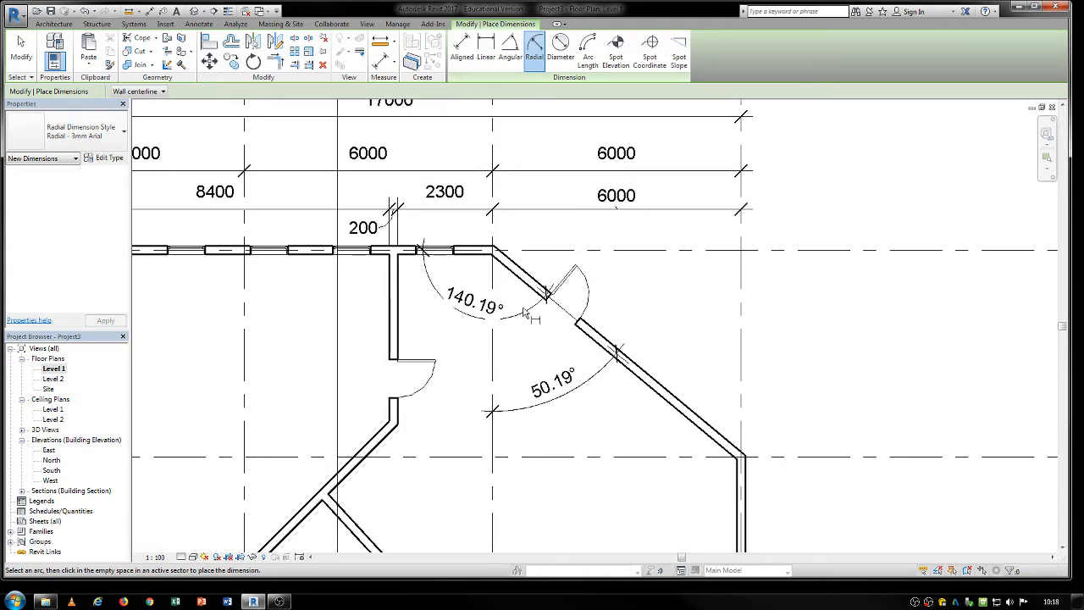
pyautogui.scroll(-5, 616, 472)
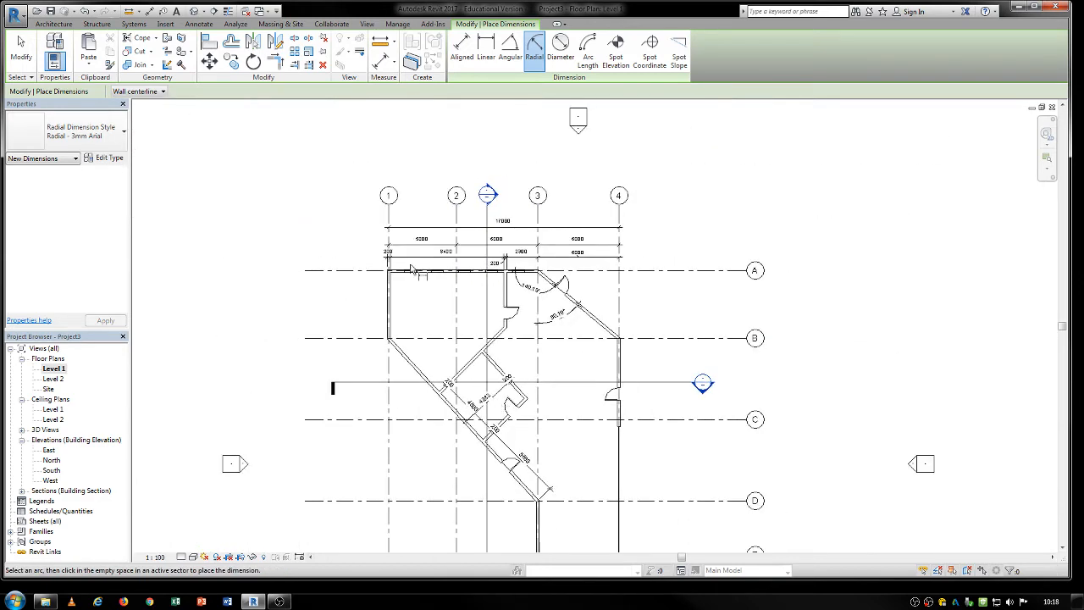
pyautogui.moveTo(411, 270); pyautogui.dragTo(328, 280, button='middle')
pyautogui.scroll(3, 328, 279)
pyautogui.press('Escape')
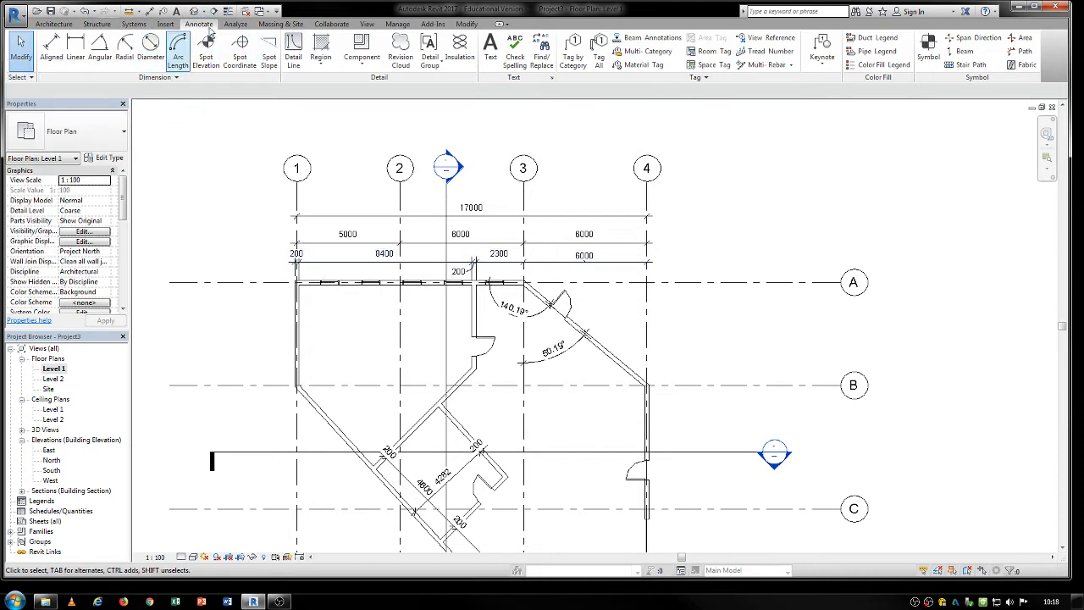
pyautogui.moveTo(336, 253); pyautogui.dragTo(298, 242, button='middle')
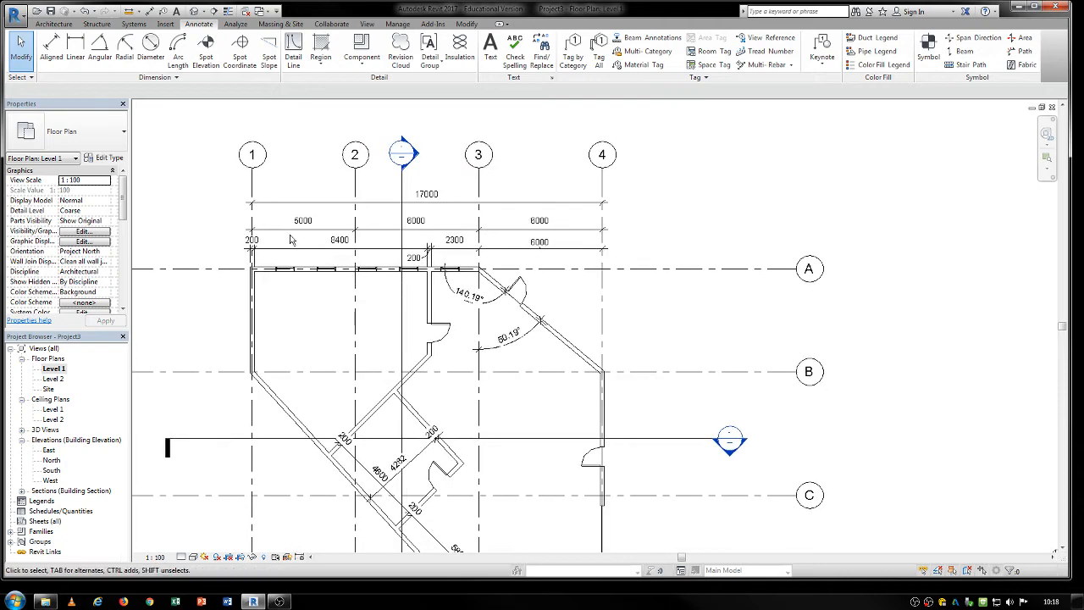
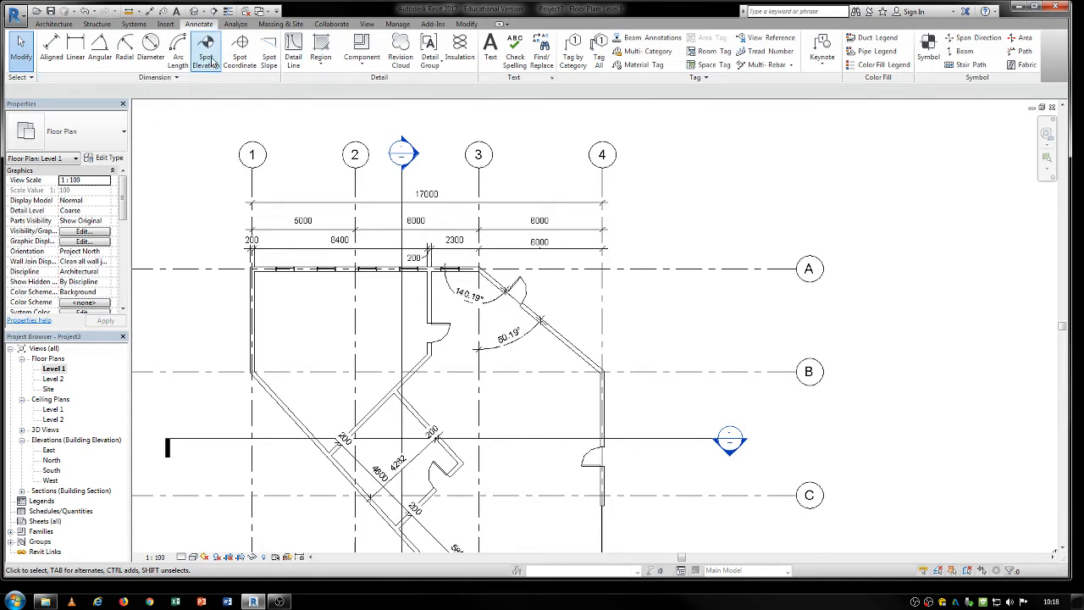
# Place a spot elevation with leader on the Level 1 floor between grids 3 and 4, just past grid B towards grid C.
pyautogui.click(206, 60)
pyautogui.moveTo(464, 376); pyautogui.dragTo(402, 264, button='middle')
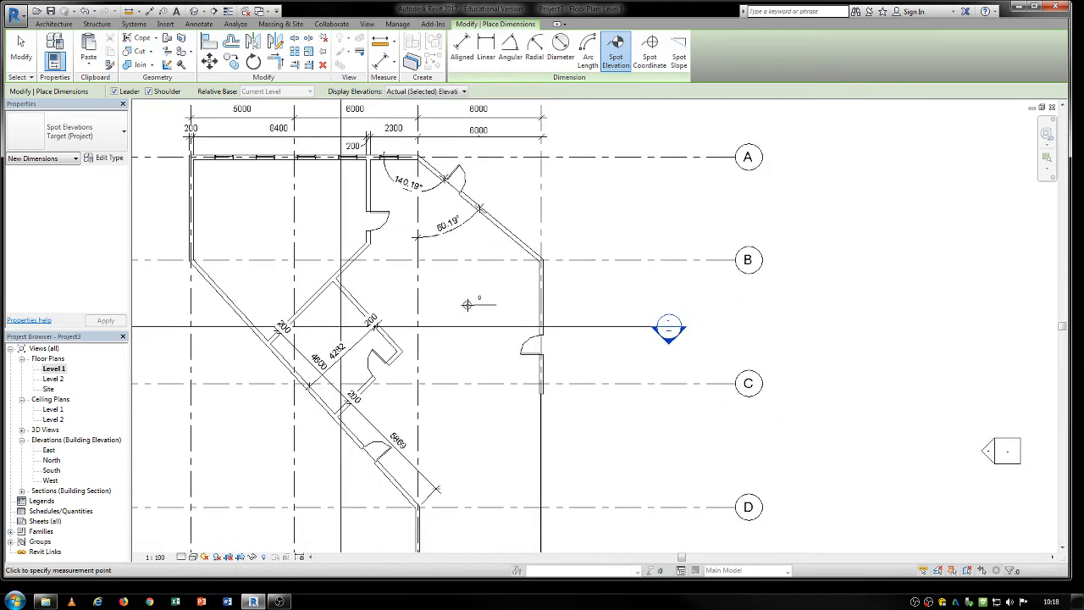
pyautogui.click(471, 304)
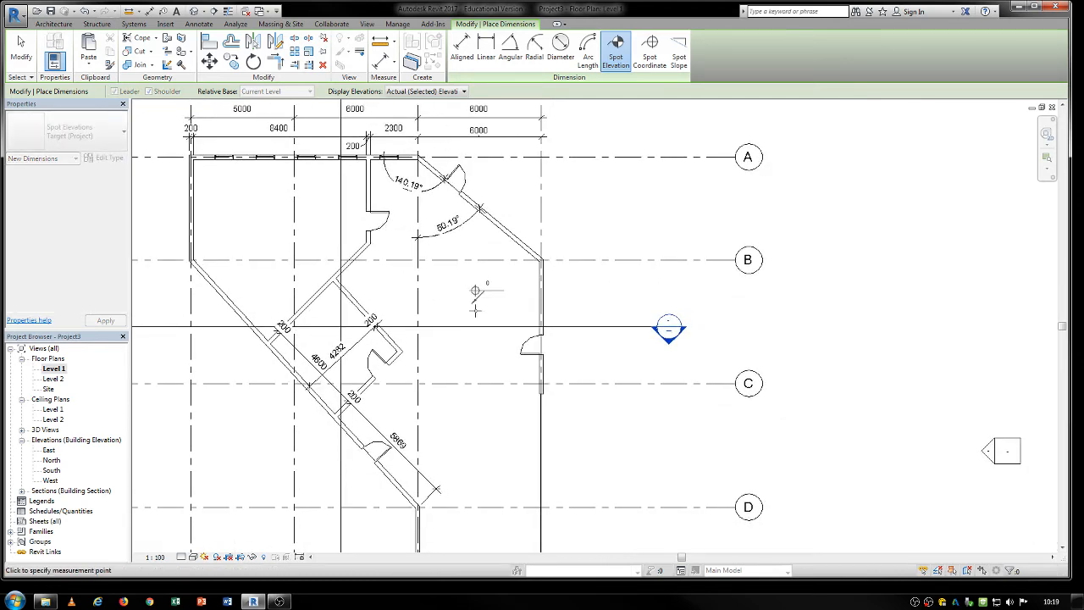
pyautogui.scroll(3, 475, 295)
pyautogui.click(502, 297)
pyautogui.scroll(2, 504, 298)
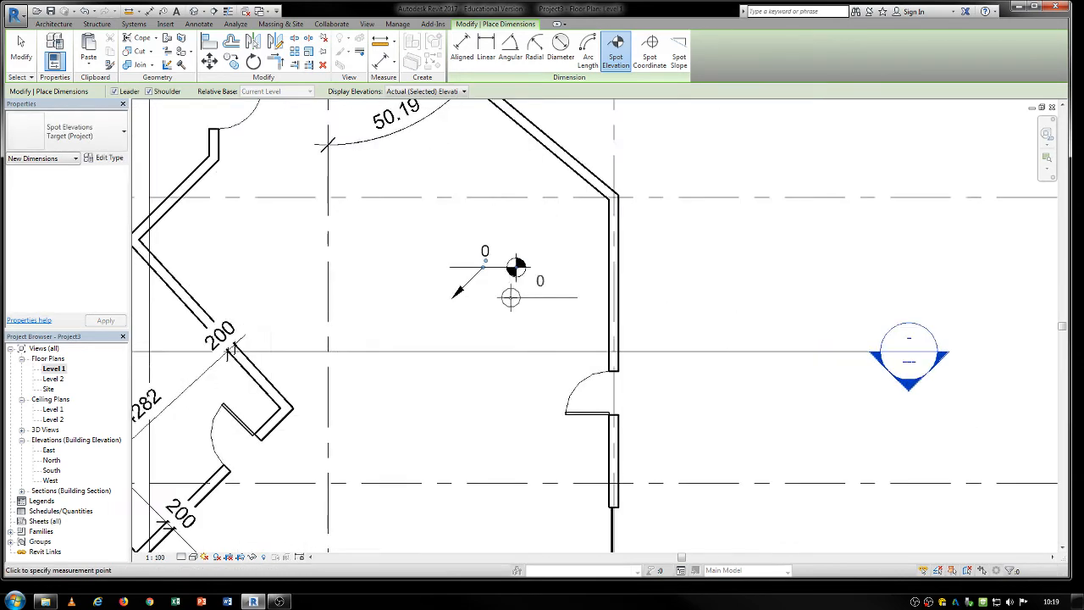
pyautogui.press('Escape')
pyautogui.press('Escape')
# Open the Site floor plan and start a spot elevation on the roof.
pyautogui.doubleClick(49, 389)
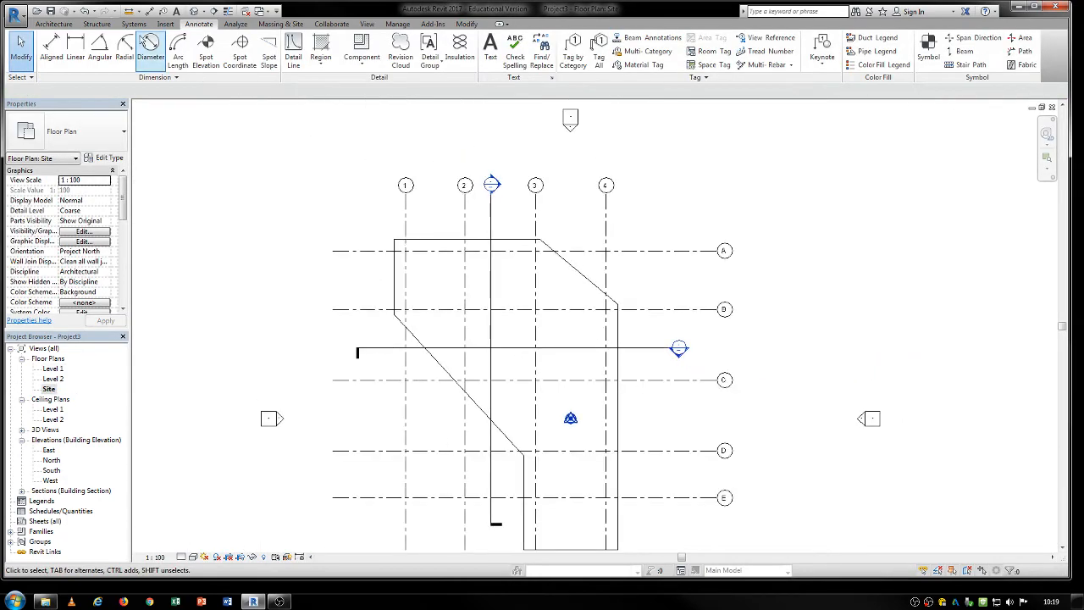
pyautogui.click(205, 50)
pyautogui.scroll(5, 511, 285)
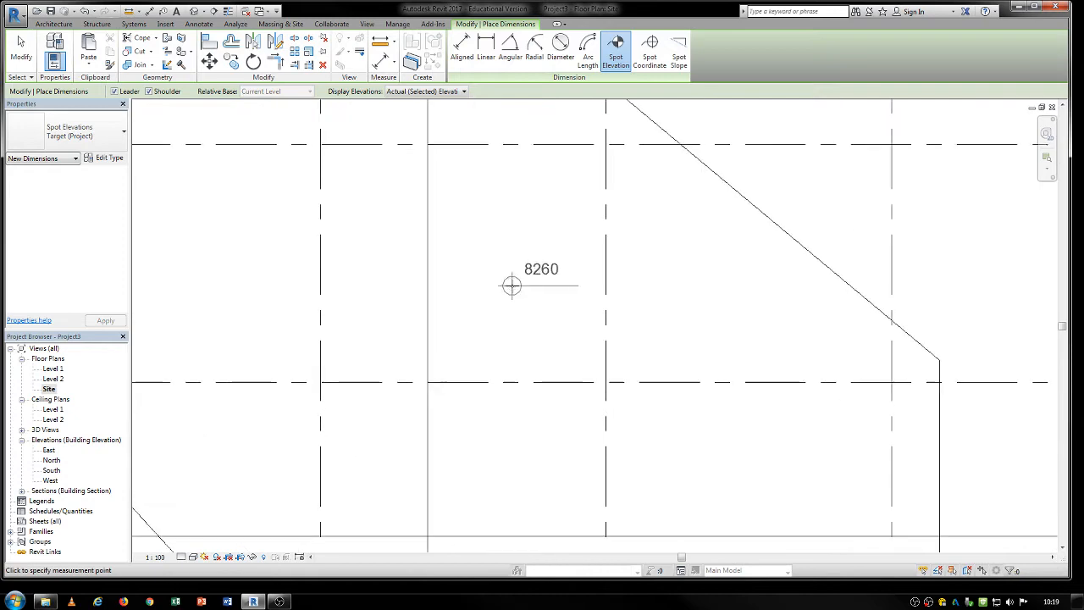
pyautogui.scroll(-5, 512, 330)
pyautogui.scroll(3, 472, 367)
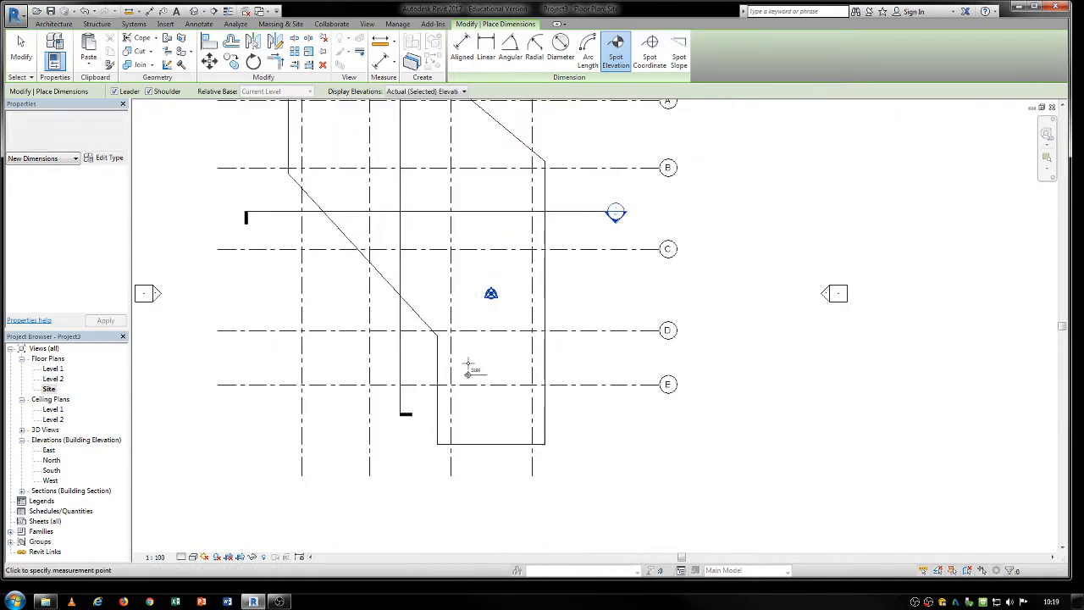
pyautogui.click(475, 356)
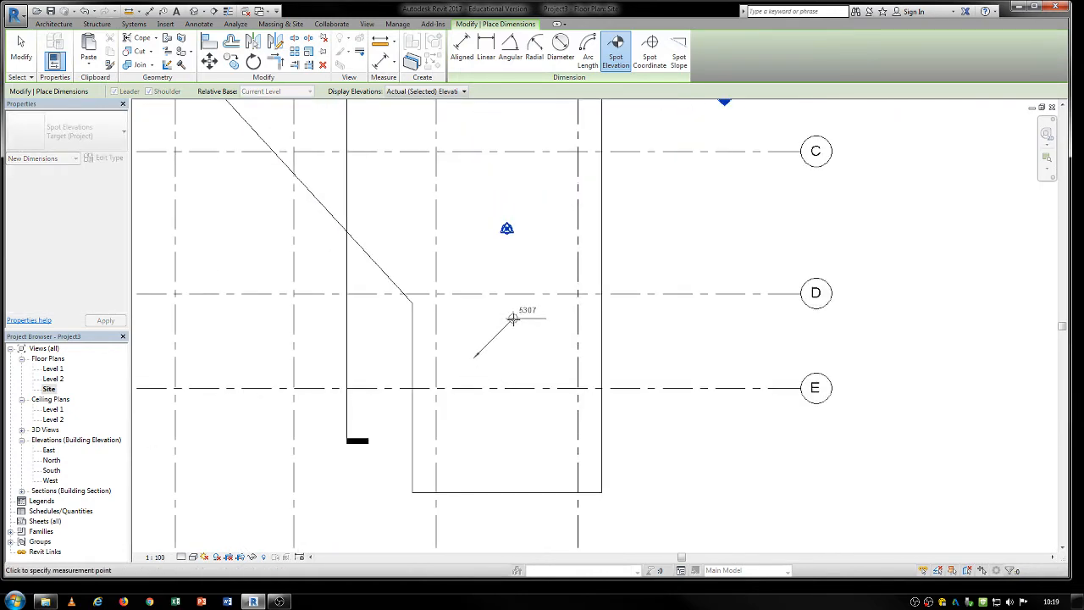
pyautogui.press('Escape')
pyautogui.click(468, 370)
pyautogui.click(514, 329)
pyautogui.press('Escape')
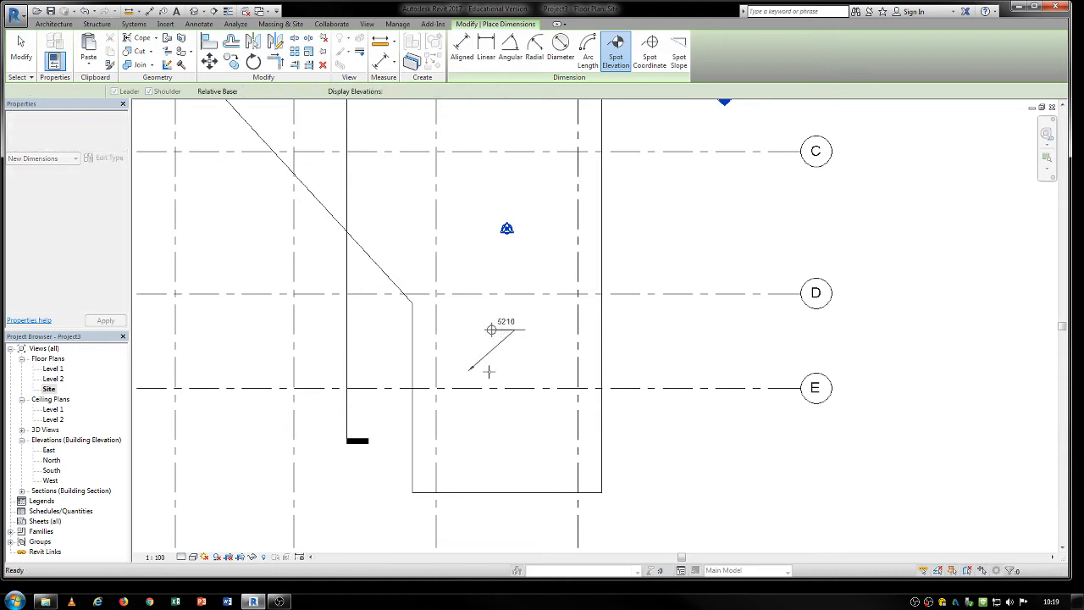
pyautogui.press('e')
pyautogui.press('l')
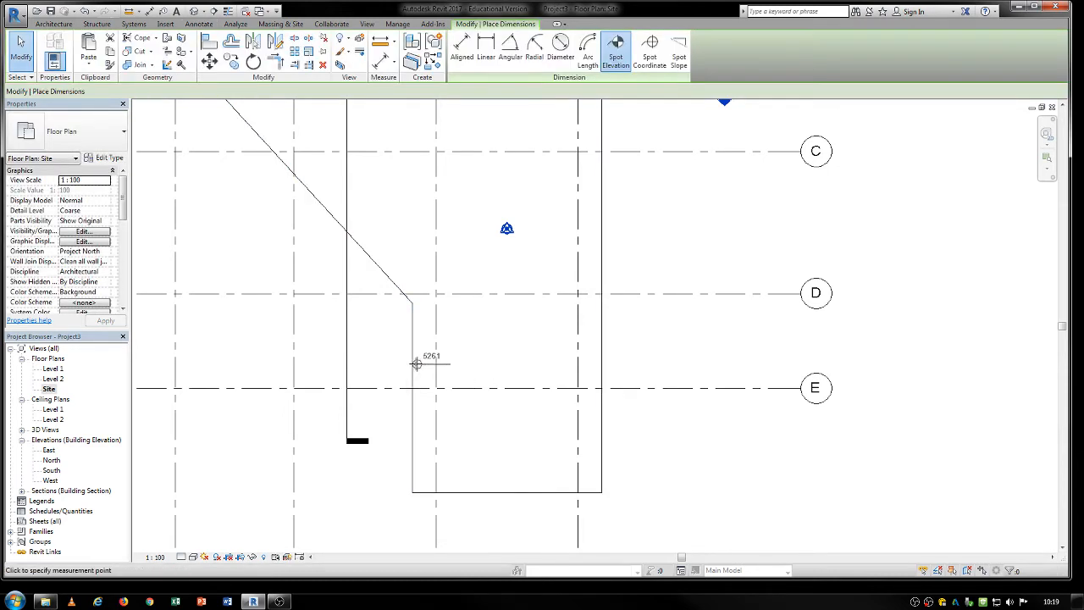
pyautogui.click(466, 364)
pyautogui.press('Escape')
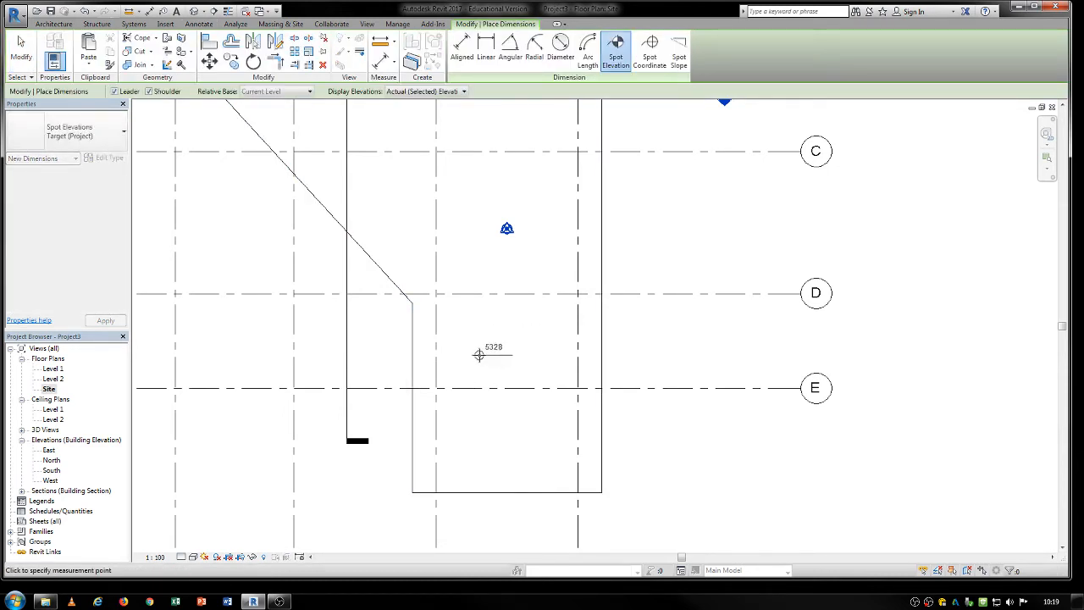
# Place a spot elevation with leader on the roof in the Site plan, between grids 3 and 4 and grids D and E.
pyautogui.click(482, 368)
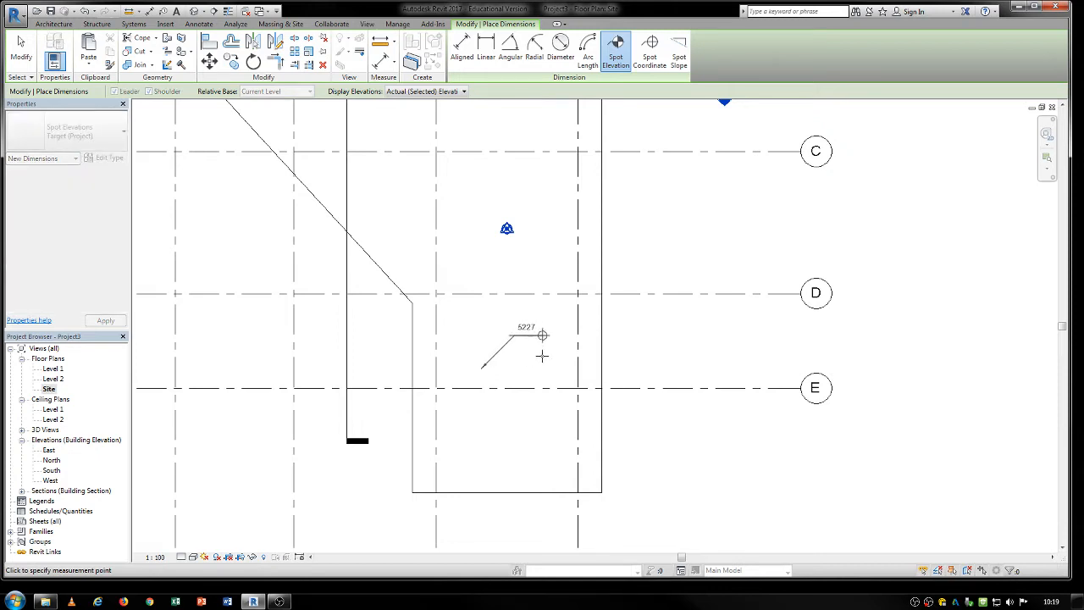
pyautogui.press('Escape')
pyautogui.press('Escape')
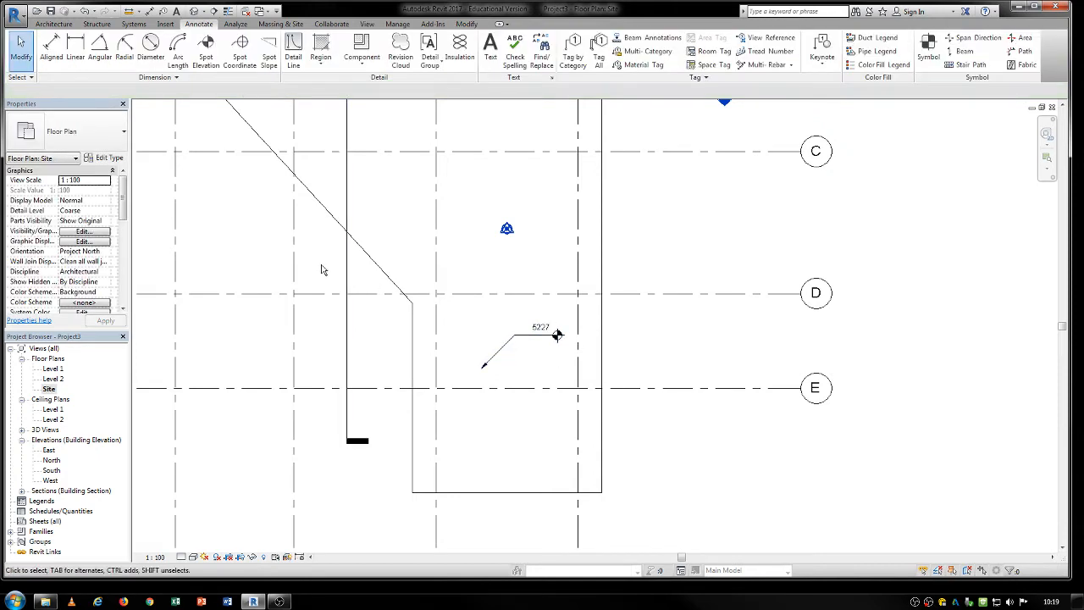
# In the default 3D view, place three spot slope annotations on the roof: one mid-roof, one at the high end, one at the low end.
pyautogui.scroll(-3, 348, 279)
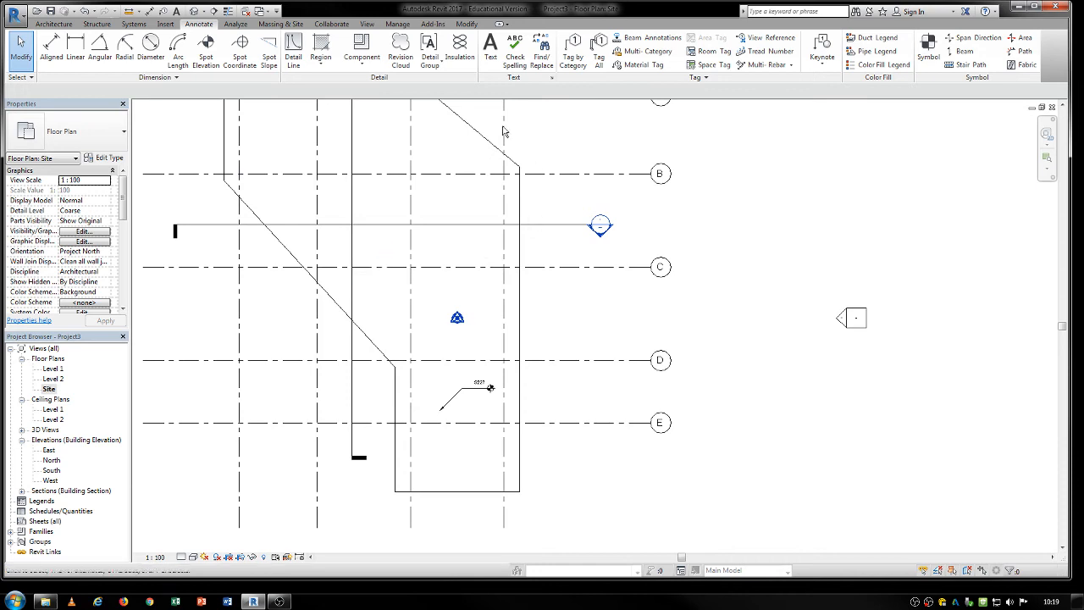
pyautogui.click(202, 11)
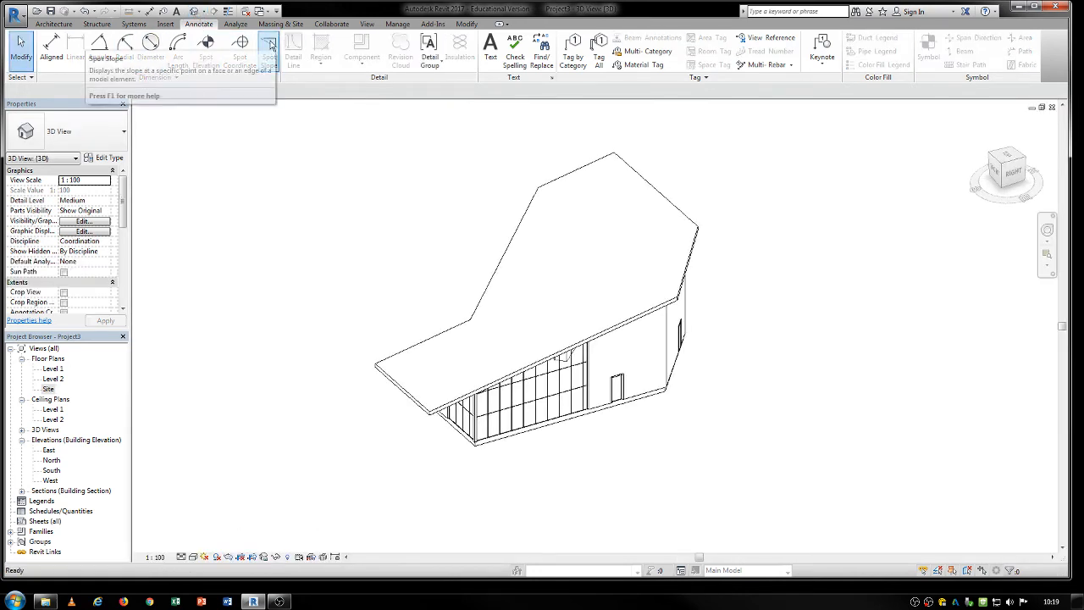
pyautogui.click(271, 46)
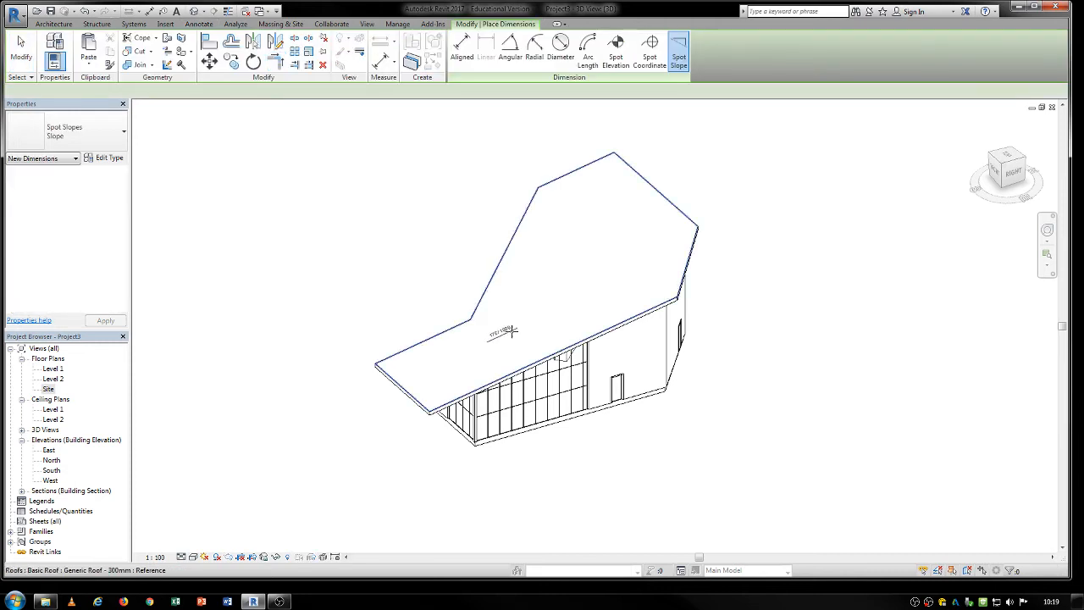
pyautogui.scroll(2, 443, 346)
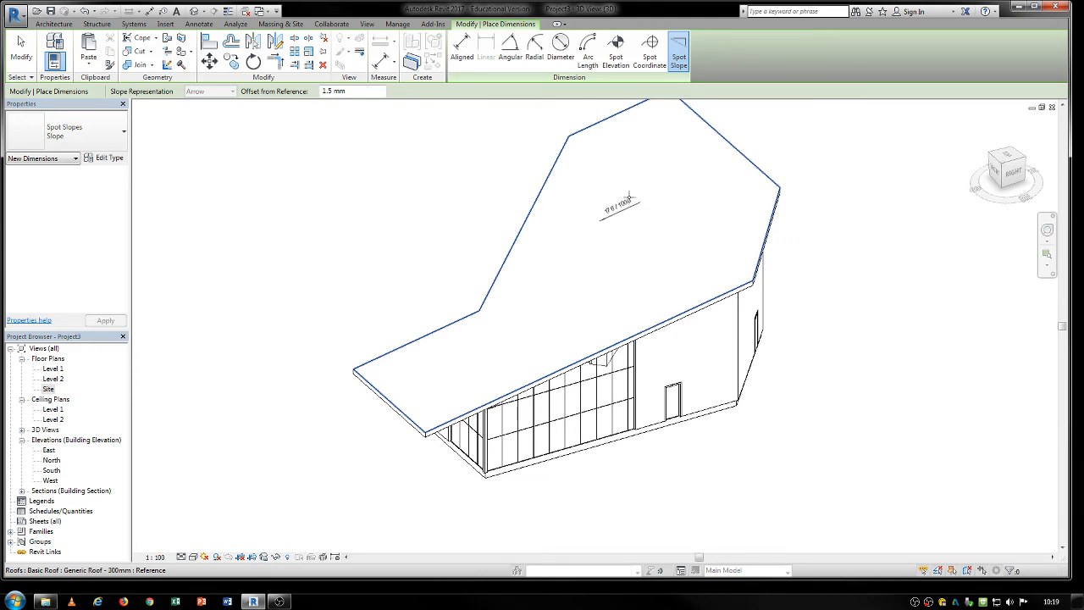
pyautogui.click(650, 147)
pyautogui.click(462, 356)
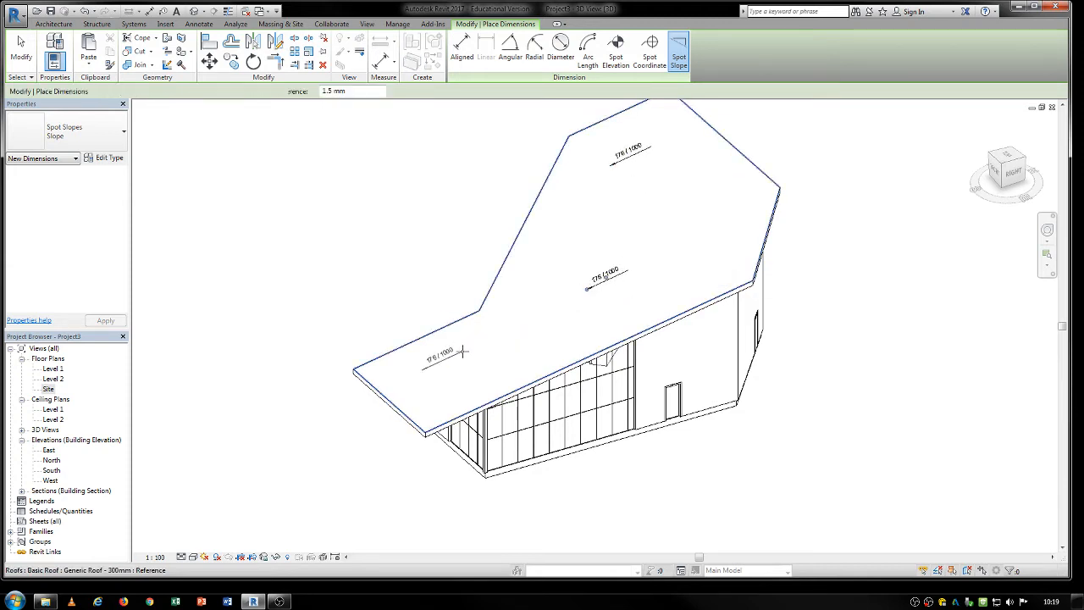
pyautogui.press('Escape')
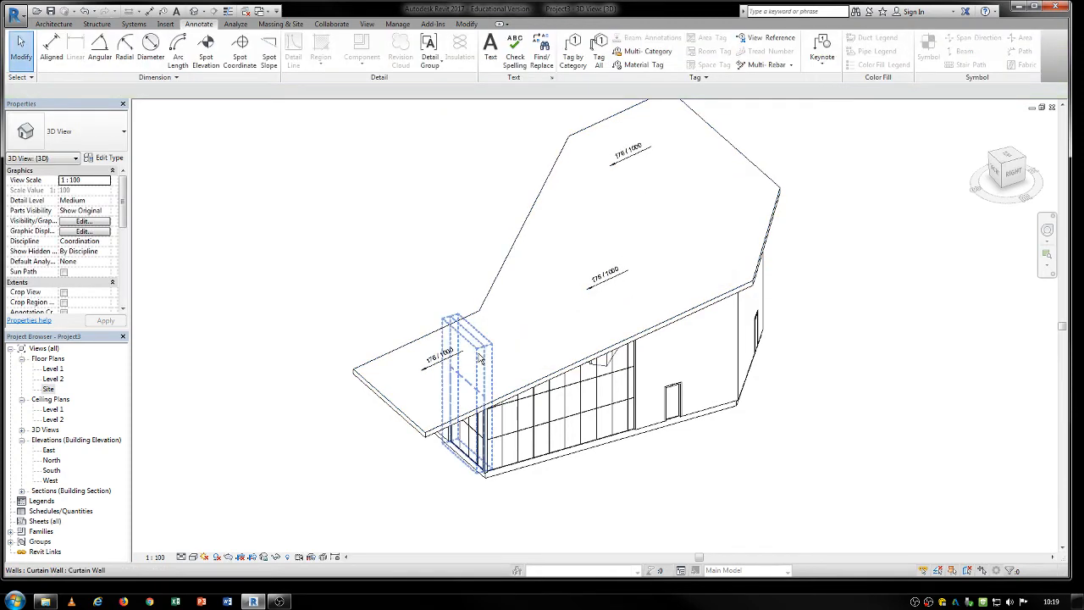
# Open the North elevation and start an aligned dimension string across the window nearest grid 3, up to the near edge of the second window.
pyautogui.moveTo(464, 356); pyautogui.dragTo(441, 357, button='middle')
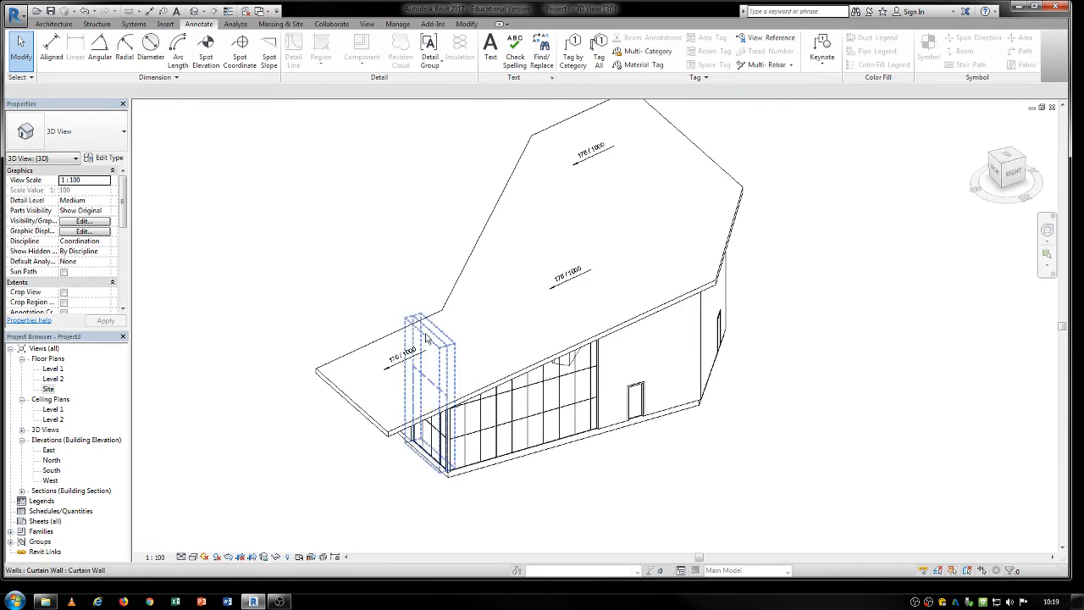
pyautogui.moveTo(292, 305); pyautogui.dragTo(272, 265, button='middle')
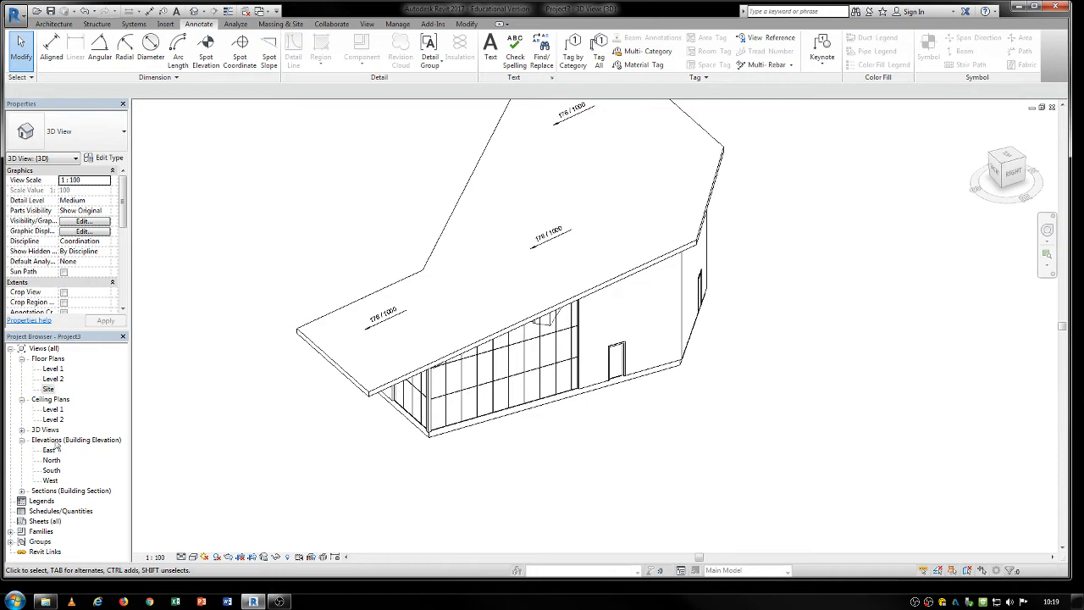
pyautogui.doubleClick(51, 460)
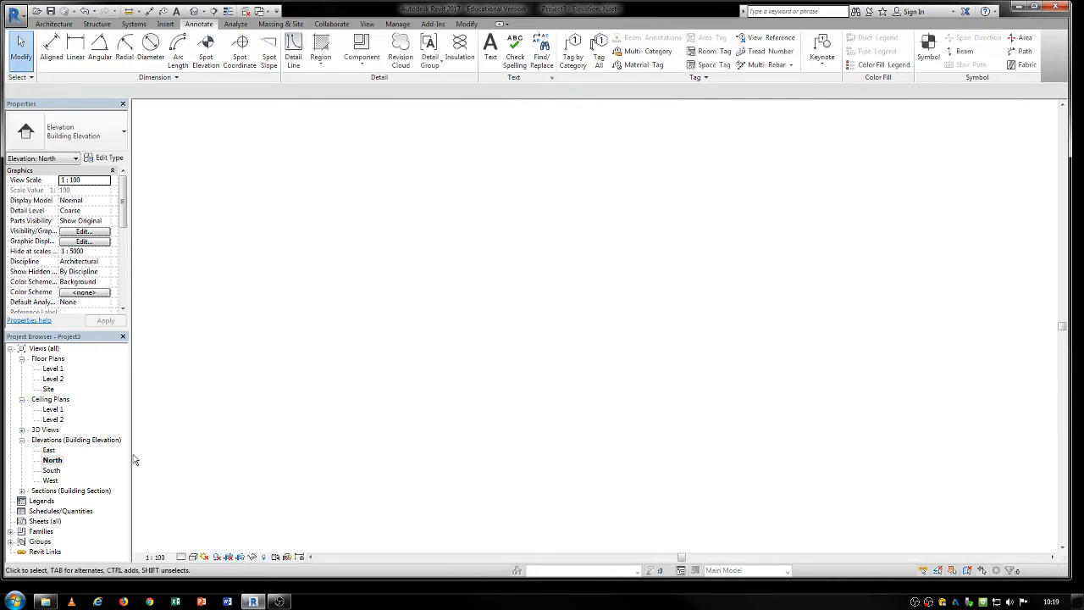
pyautogui.scroll(5, 376, 434)
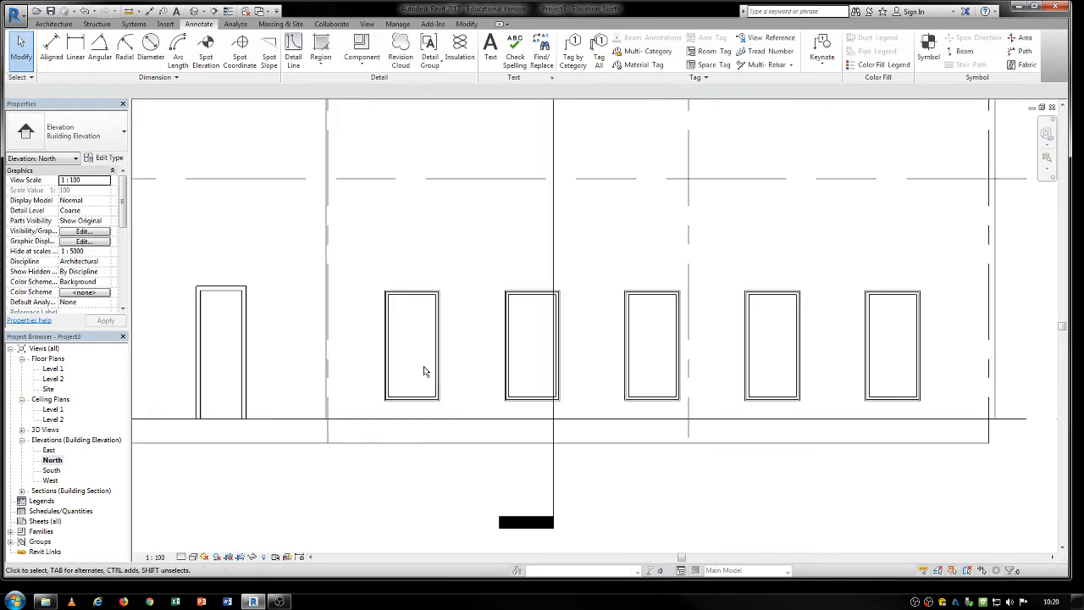
pyautogui.scroll(-2, 424, 370)
pyautogui.click(48, 53)
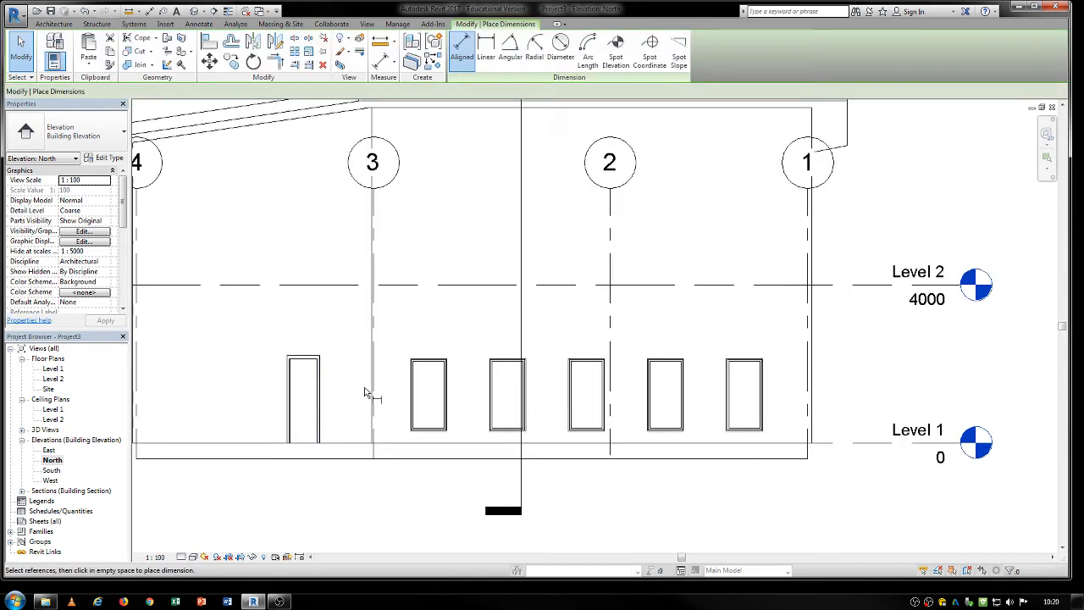
pyautogui.scroll(5, 402, 399)
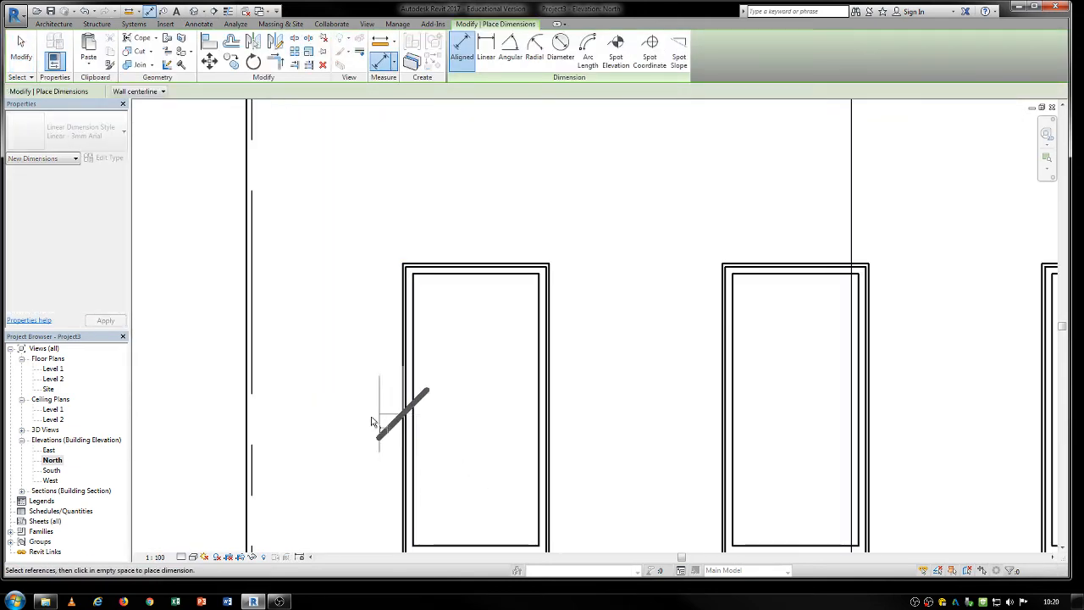
pyautogui.scroll(2, 396, 339)
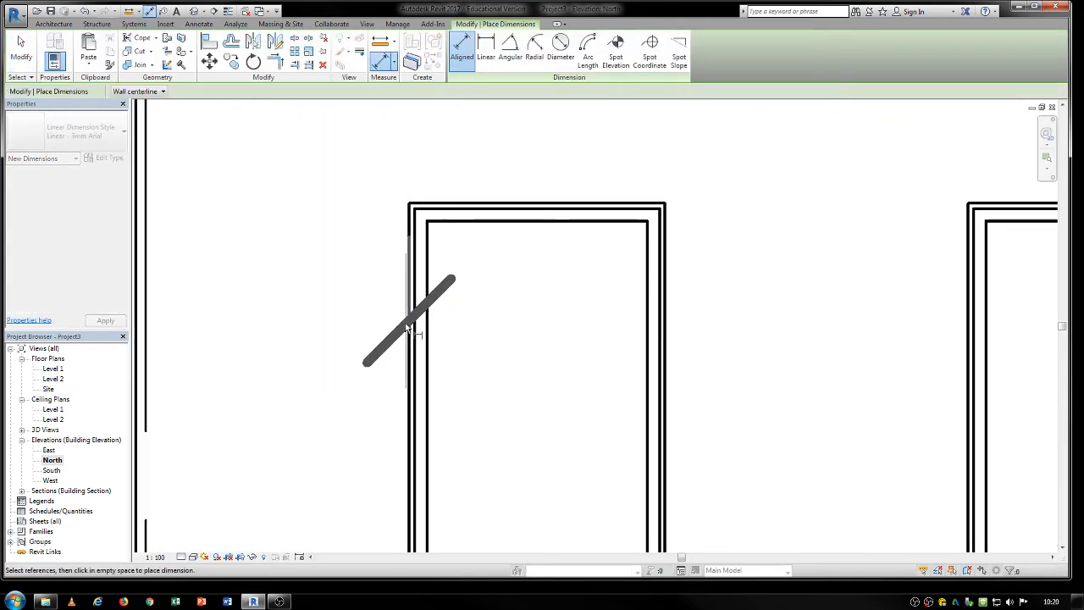
pyautogui.click(662, 347)
pyautogui.click(970, 380)
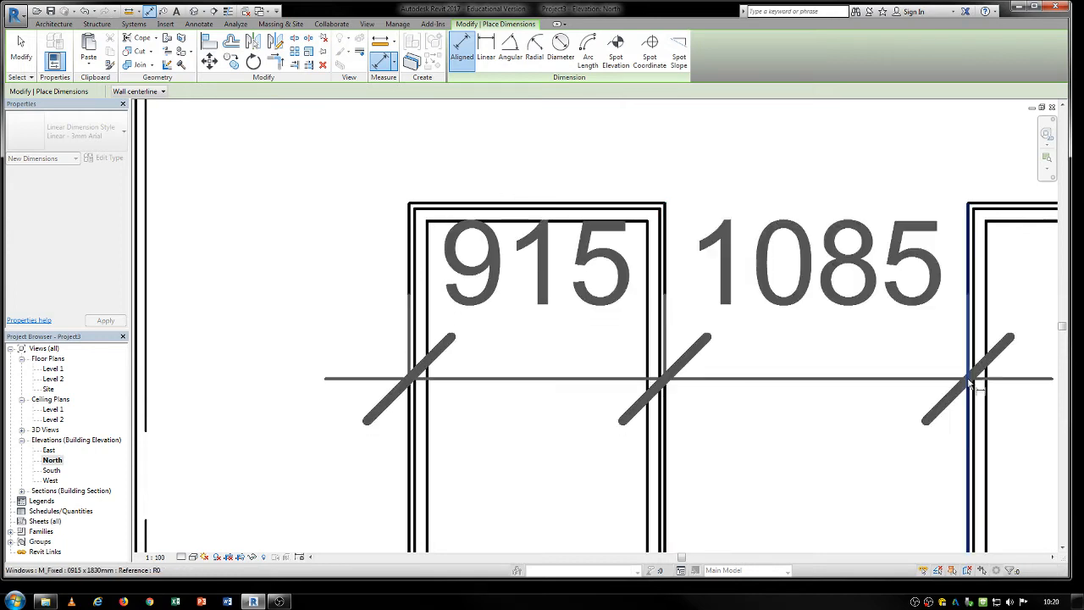
# Continue the aligned dimension string across the second and third windows to the near edge of the fourth window.
pyautogui.moveTo(866, 388); pyautogui.dragTo(173, 372, button='middle')
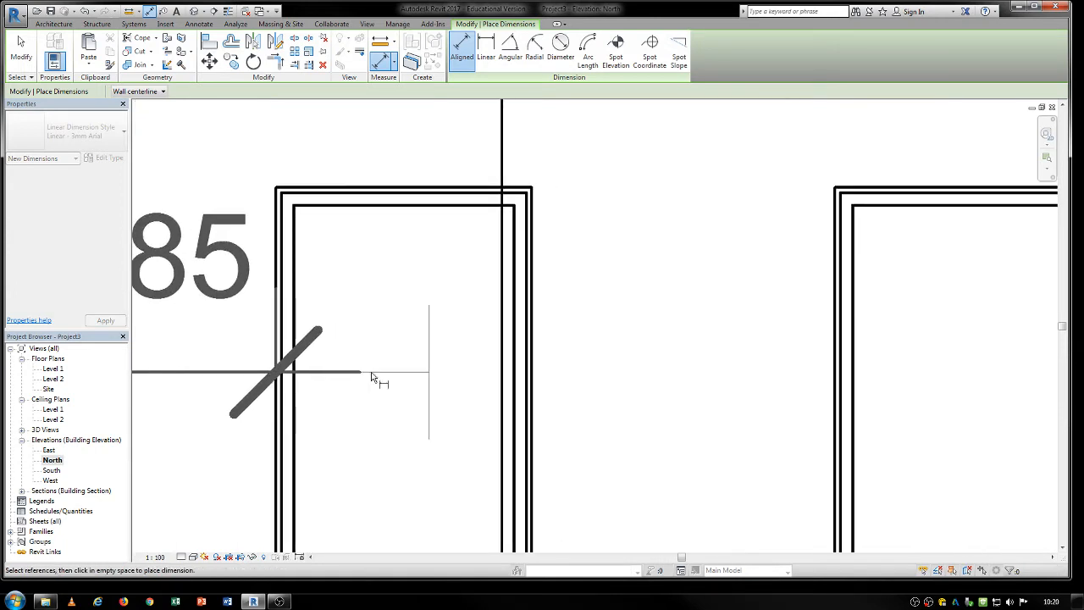
pyautogui.click(533, 364)
pyautogui.click(839, 370)
pyautogui.moveTo(843, 373); pyautogui.dragTo(290, 363, button='middle')
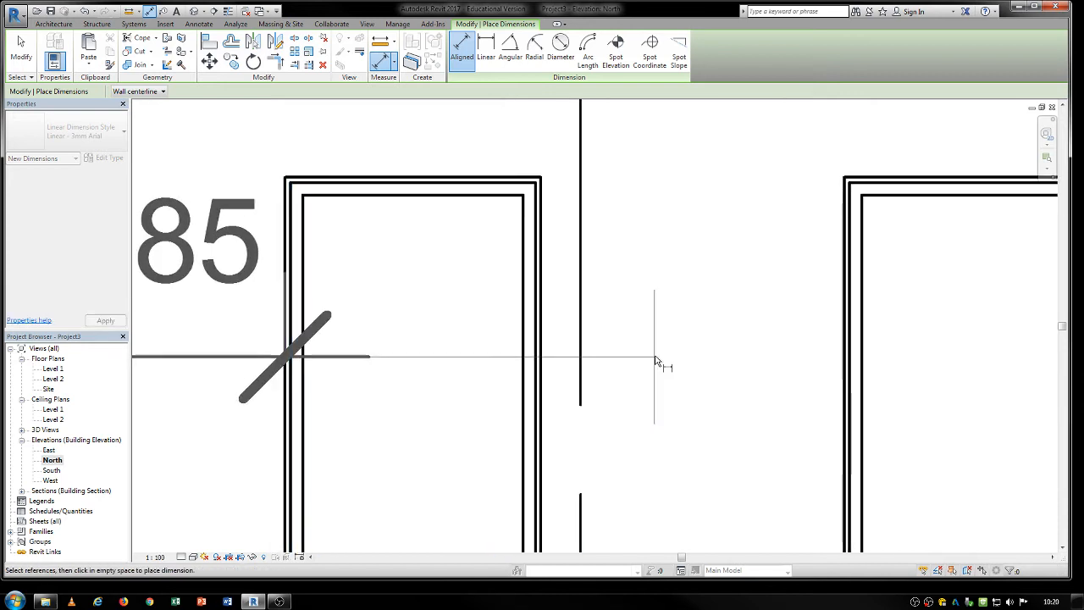
pyautogui.click(547, 346)
pyautogui.click(844, 354)
pyautogui.moveTo(844, 354); pyautogui.dragTo(570, 354, button='middle')
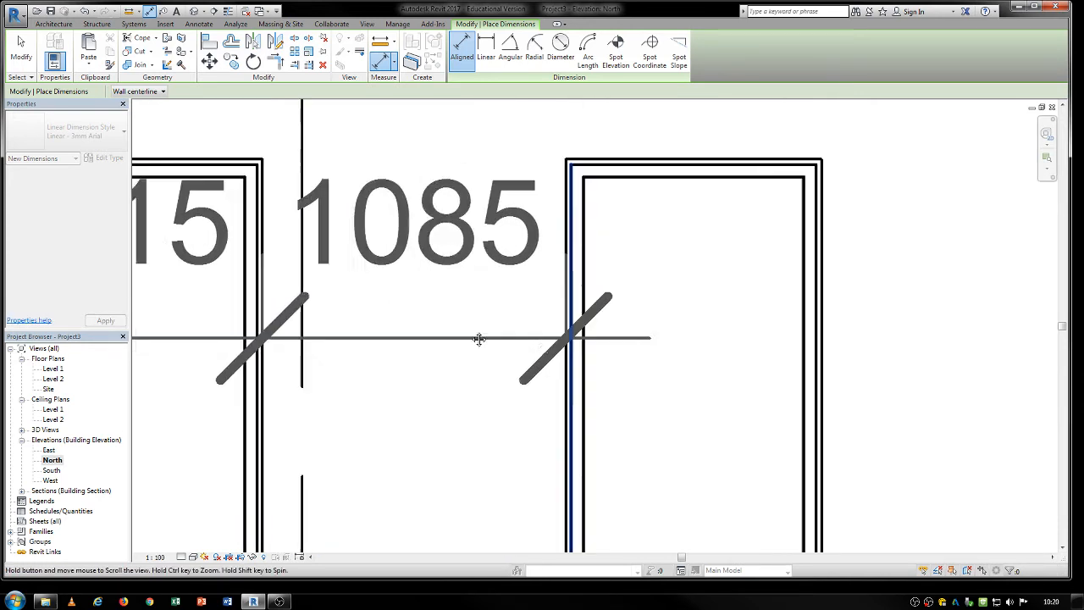
# Extend the aligned dimension string over the fourth and fifth windows to the wall end at grid 1 and place it just above Level 2.
pyautogui.moveTo(822, 322); pyautogui.dragTo(436, 322, button='middle')
pyautogui.click(439, 319)
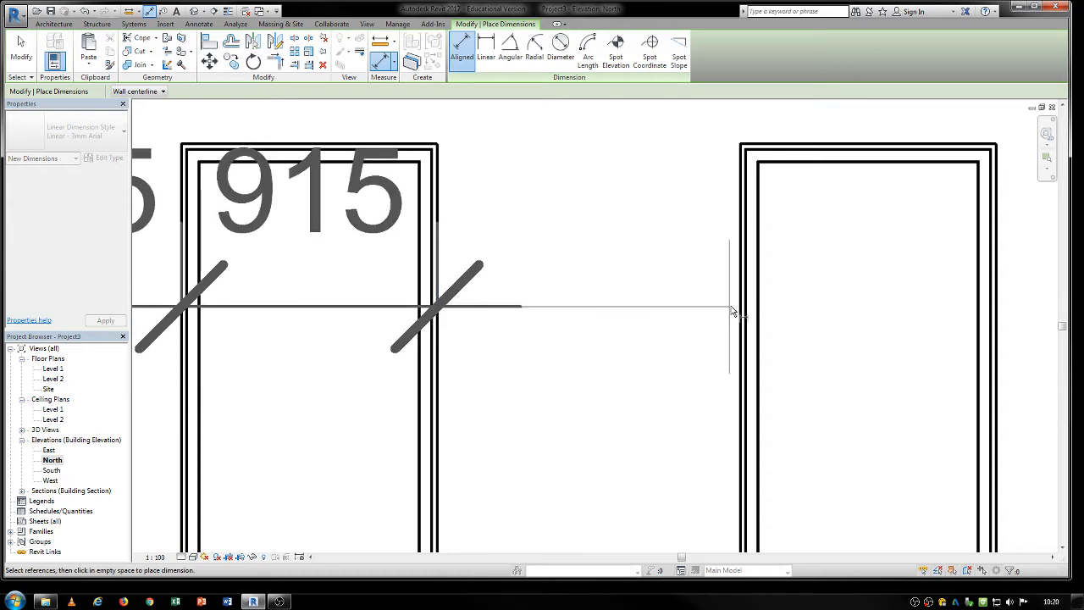
pyautogui.click(741, 307)
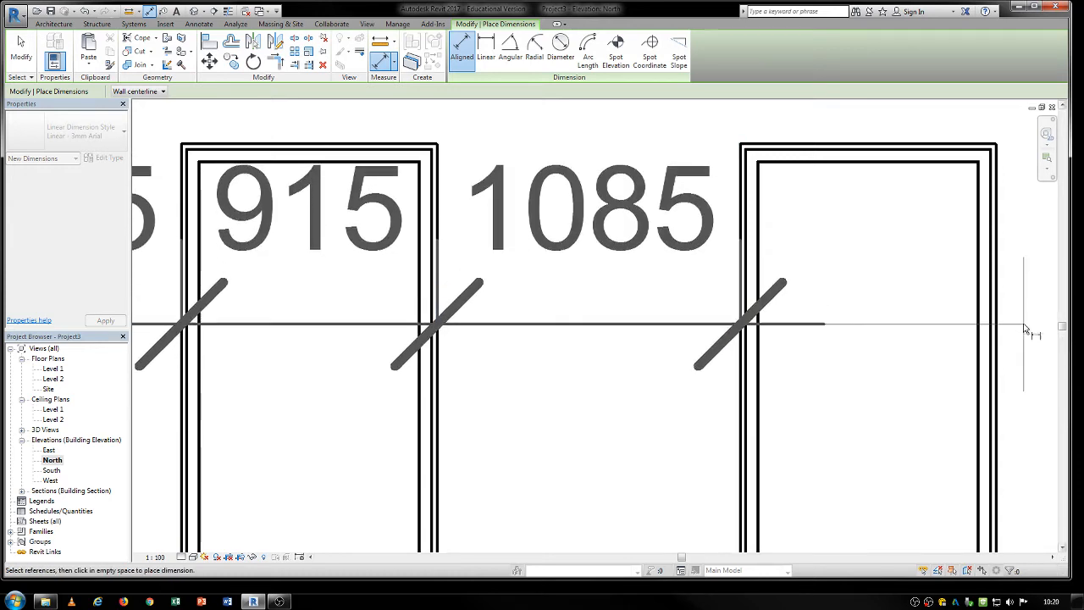
pyautogui.click(999, 318)
pyautogui.scroll(-5, 1002, 319)
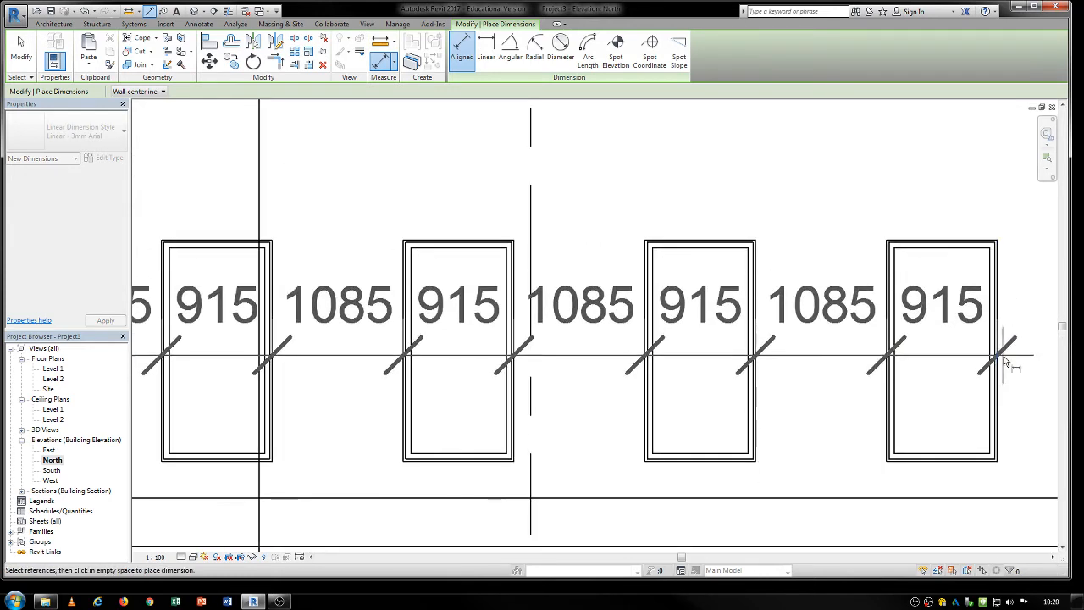
pyautogui.moveTo(1009, 300); pyautogui.dragTo(556, 430, button='middle')
pyautogui.scroll(-2, 642, 419)
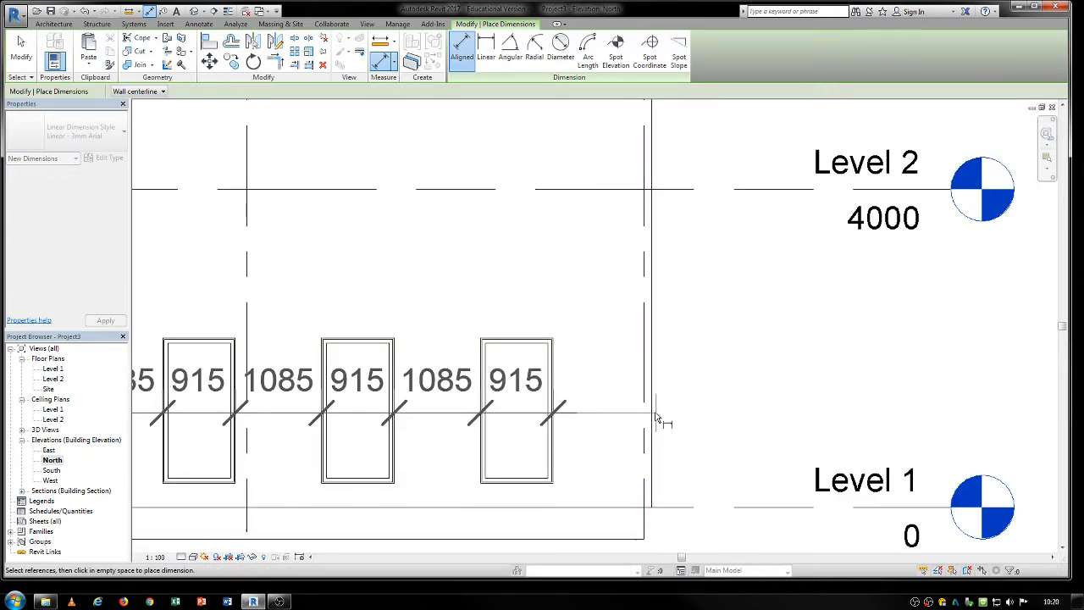
pyautogui.click(658, 416)
pyautogui.click(574, 174)
pyautogui.scroll(-3, 644, 417)
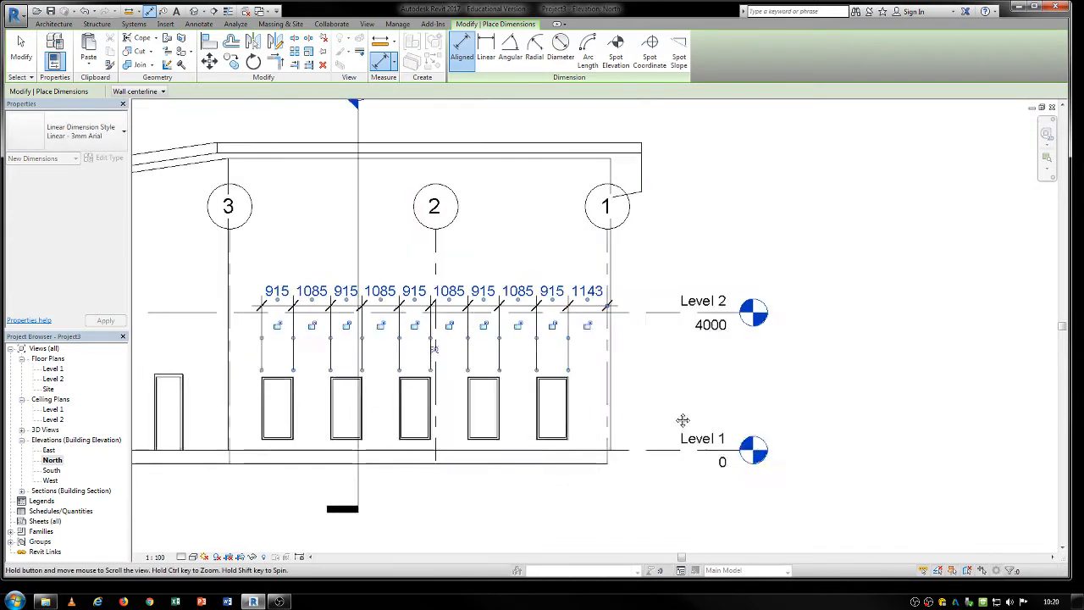
pyautogui.scroll(1, 723, 416)
pyautogui.scroll(-2, 726, 415)
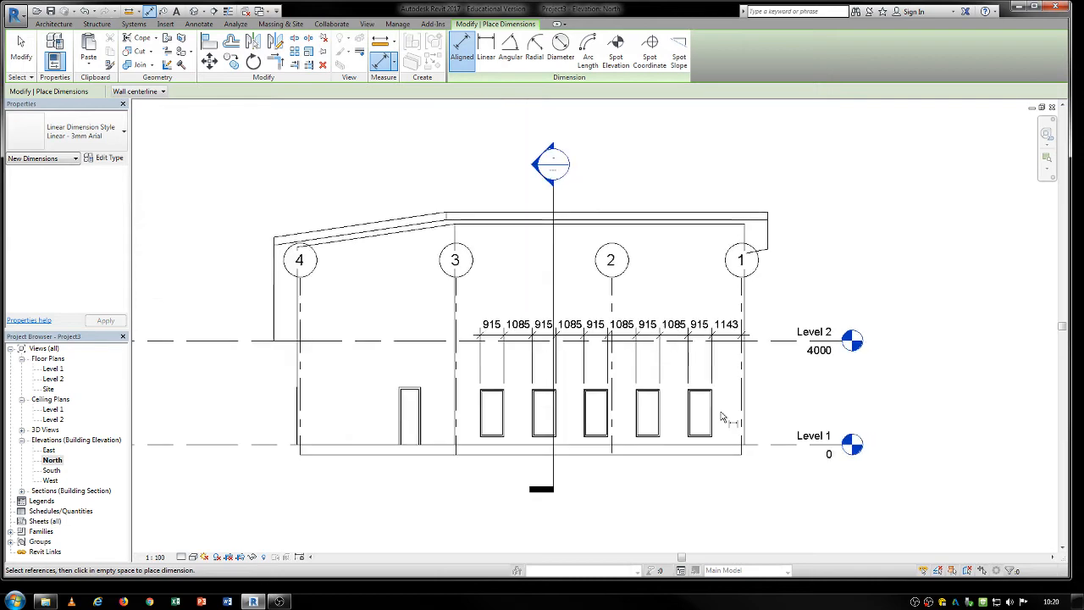
pyautogui.scroll(1, 753, 381)
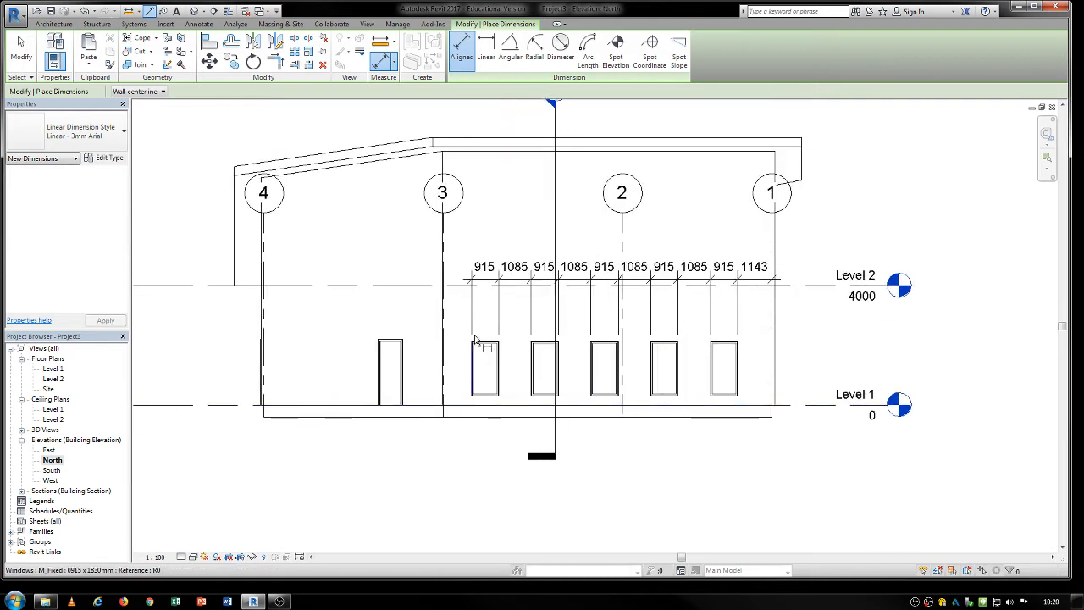
pyautogui.scroll(2, 490, 354)
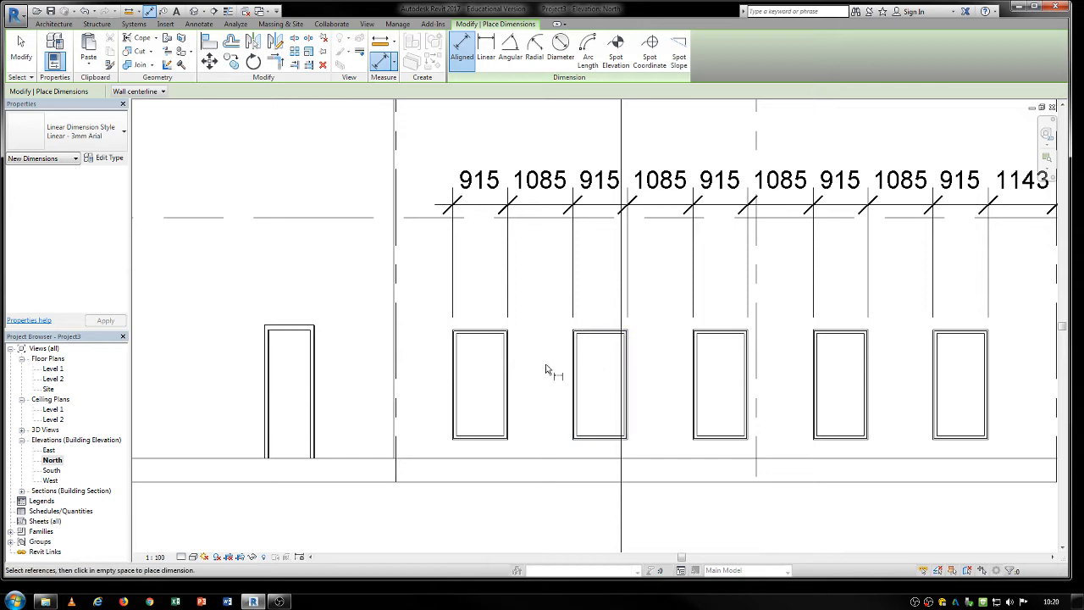
pyautogui.scroll(-1, 514, 405)
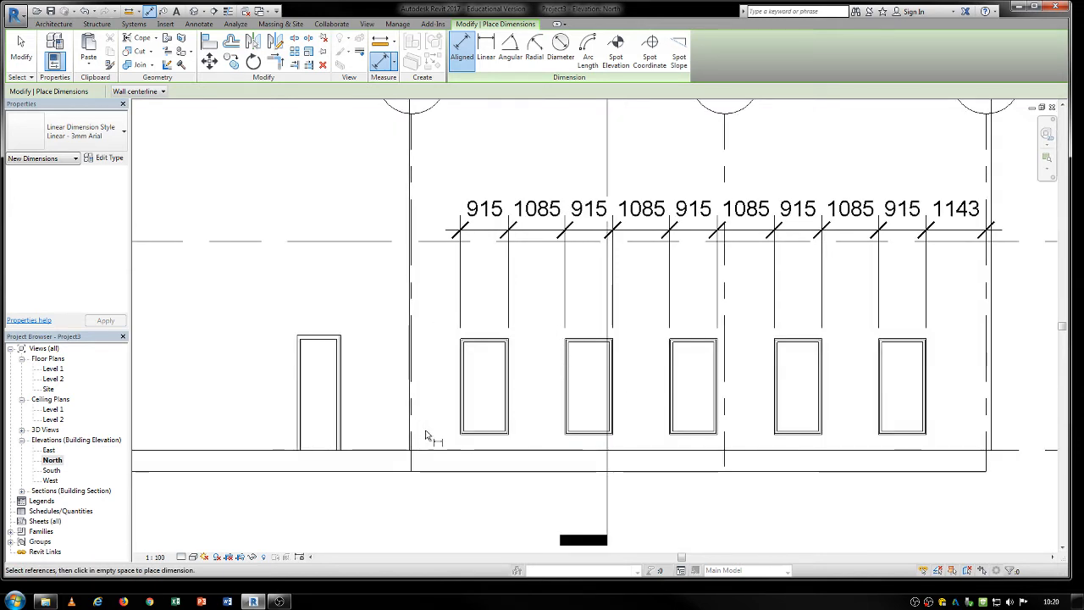
pyautogui.moveTo(477, 411); pyautogui.dragTo(533, 391, button='middle')
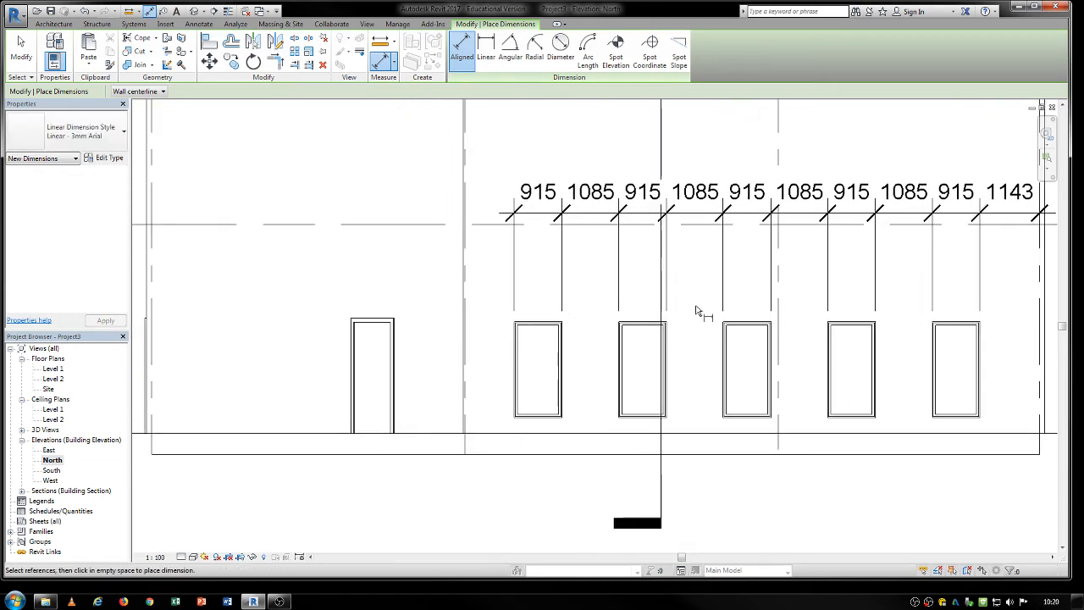
pyautogui.moveTo(680, 373); pyautogui.dragTo(781, 362, button='middle')
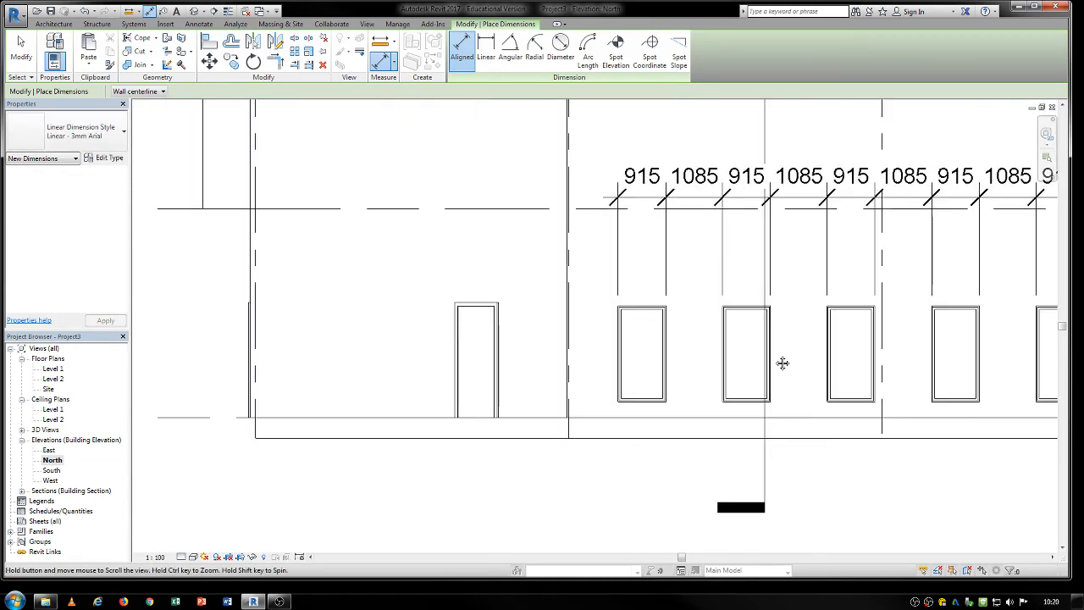
pyautogui.scroll(3, 618, 320)
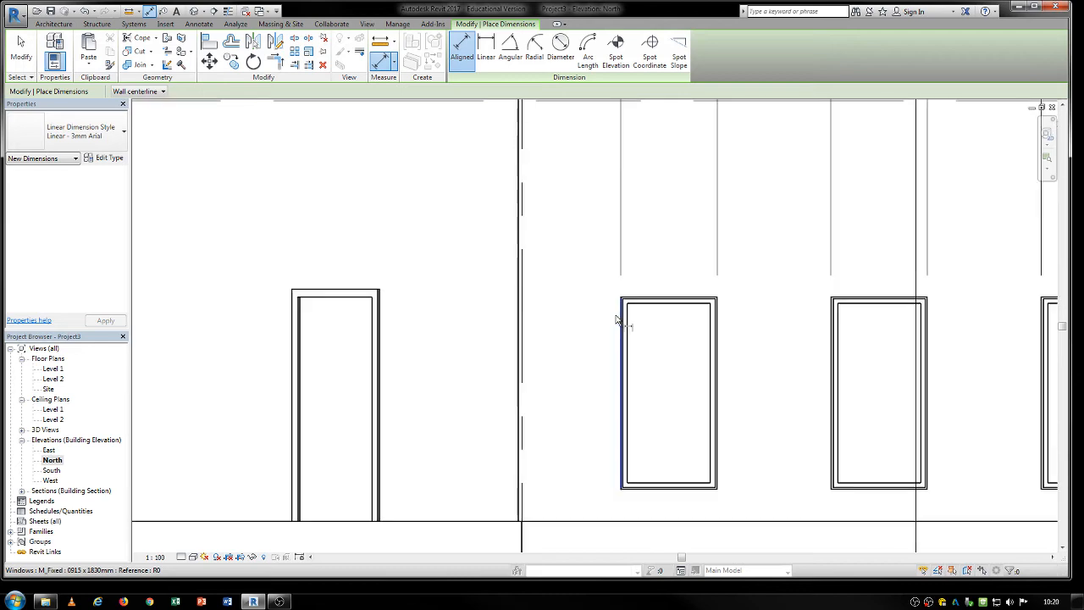
pyautogui.click(618, 321)
pyautogui.scroll(-4, 484, 356)
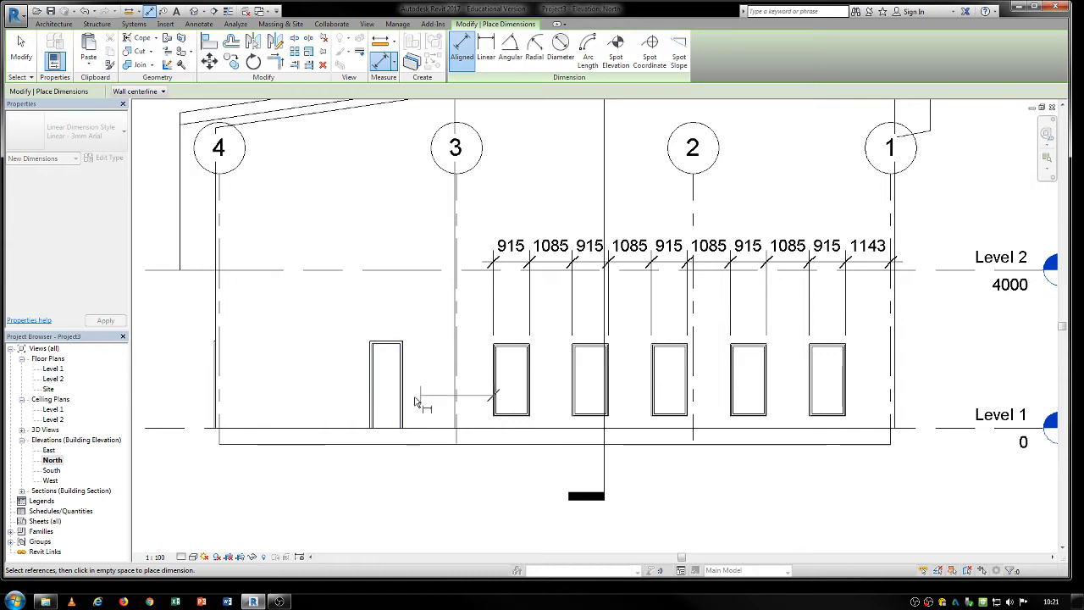
pyautogui.scroll(3, 472, 395)
pyautogui.press('Escape')
pyautogui.press('Escape')
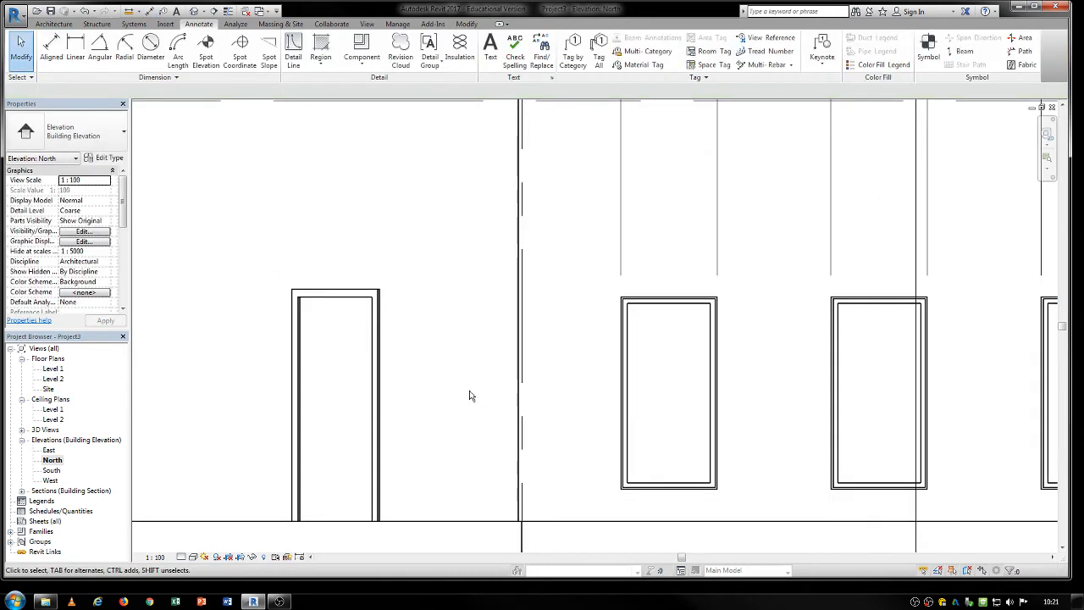
# Open the Level 1 floor plan showing the grid dimension strings.
pyautogui.scroll(-4, 469, 395)
pyautogui.moveTo(599, 406); pyautogui.dragTo(447, 382, button='middle')
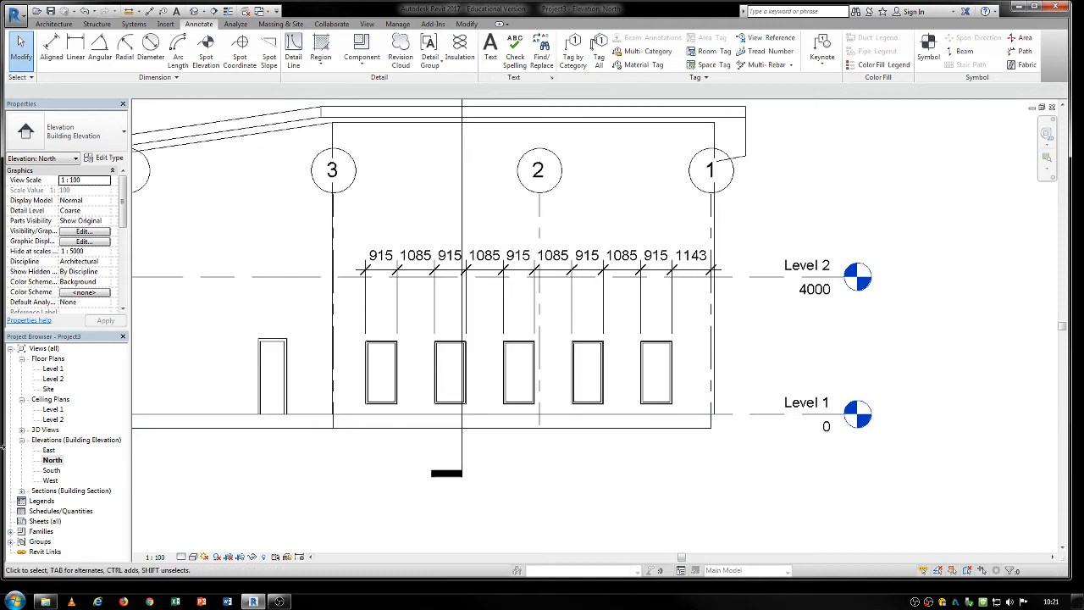
pyautogui.doubleClick(53, 370)
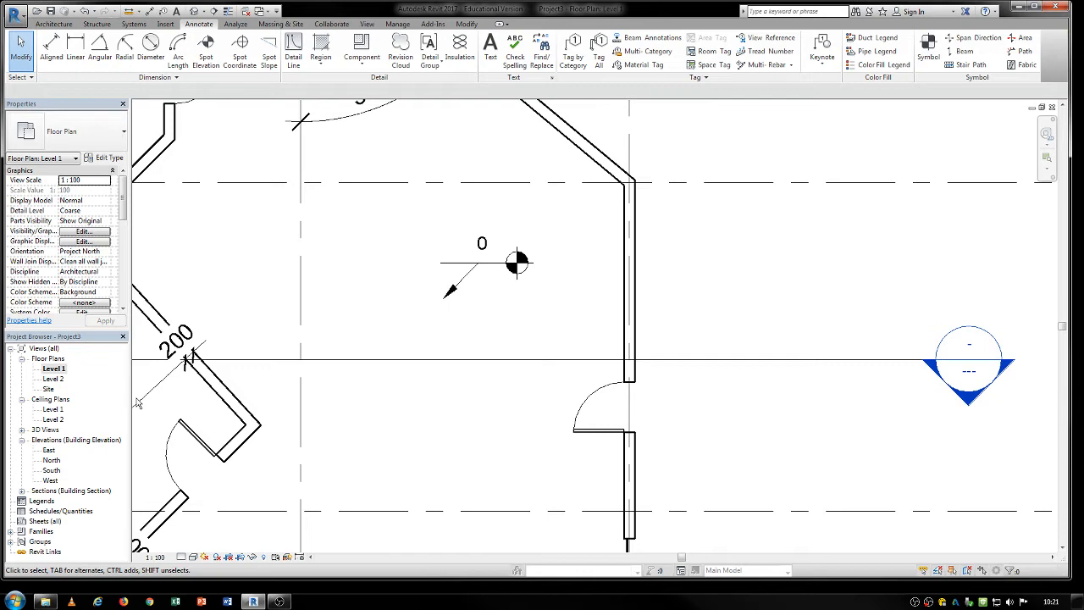
pyautogui.scroll(-4, 593, 406)
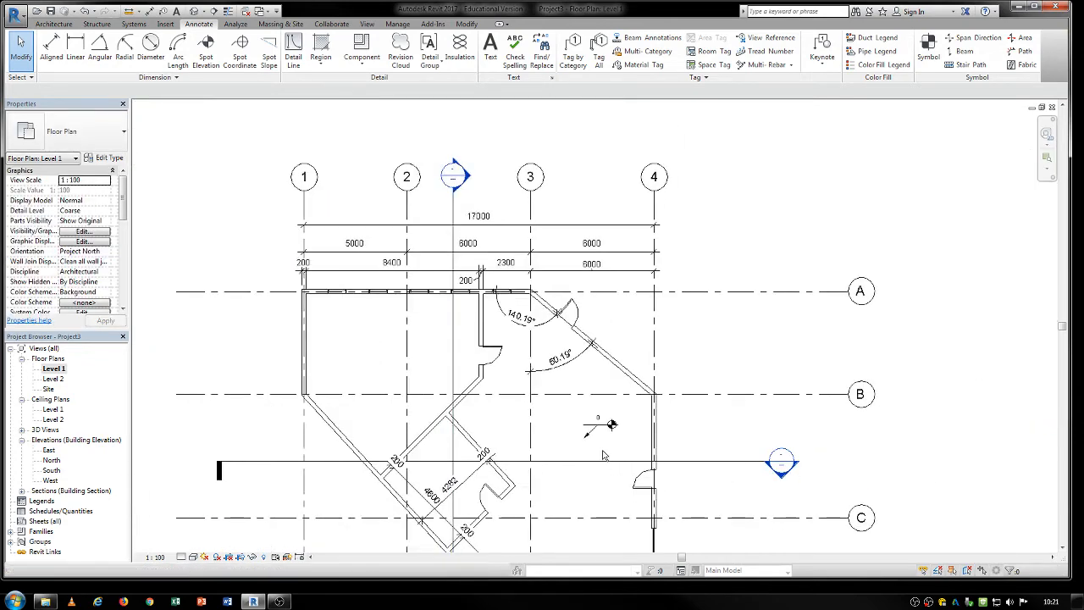
# Check the properties and label options of the overall grid dimension, the angular dimension at grid 3 and the spot elevation.
pyautogui.click(445, 226)
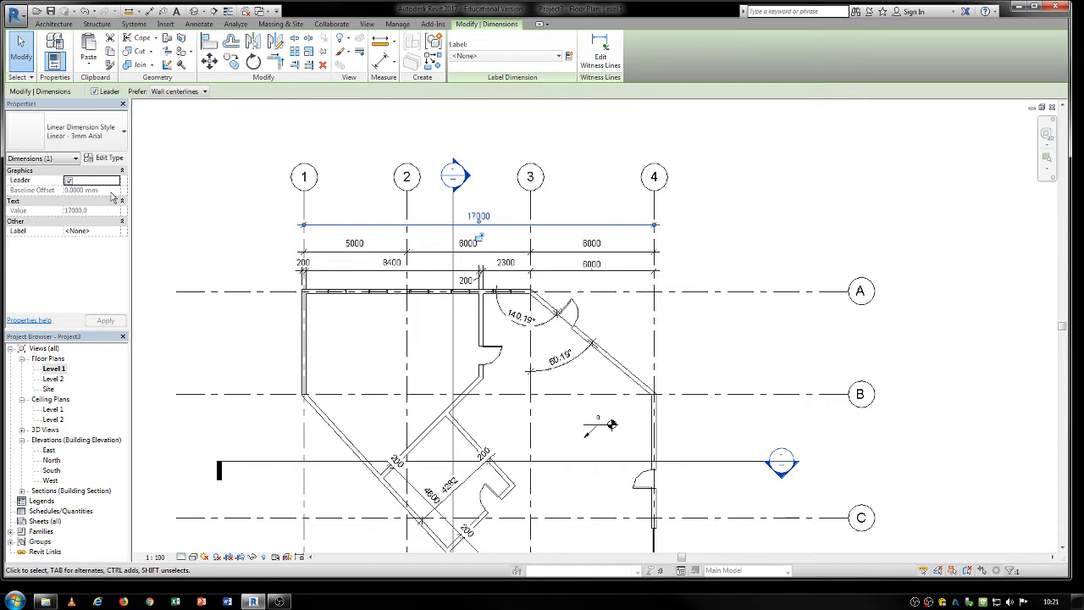
pyautogui.click(104, 230)
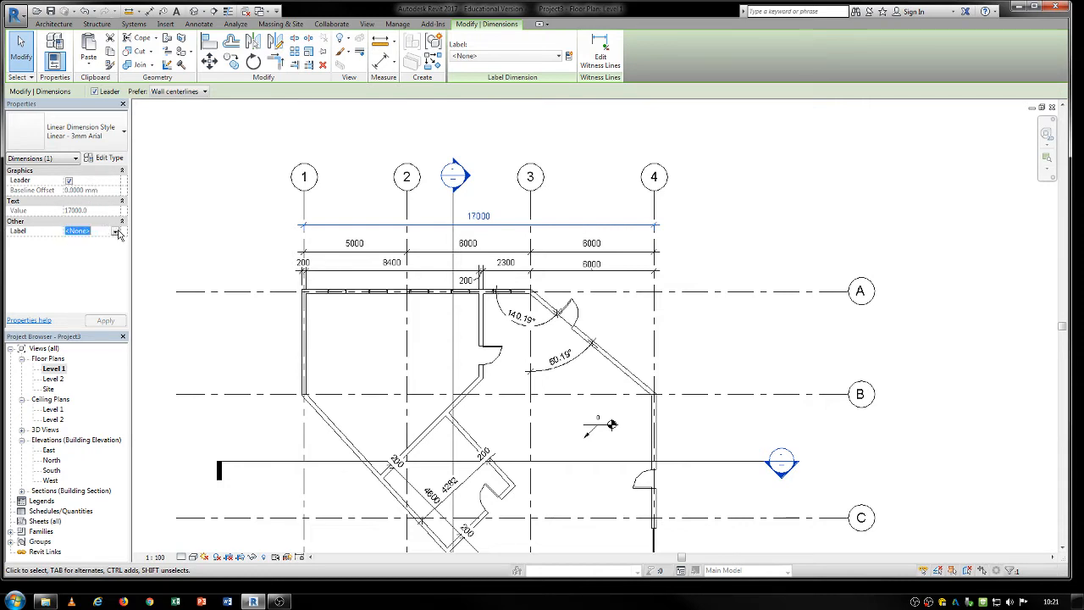
pyautogui.click(117, 231)
pyautogui.click(114, 232)
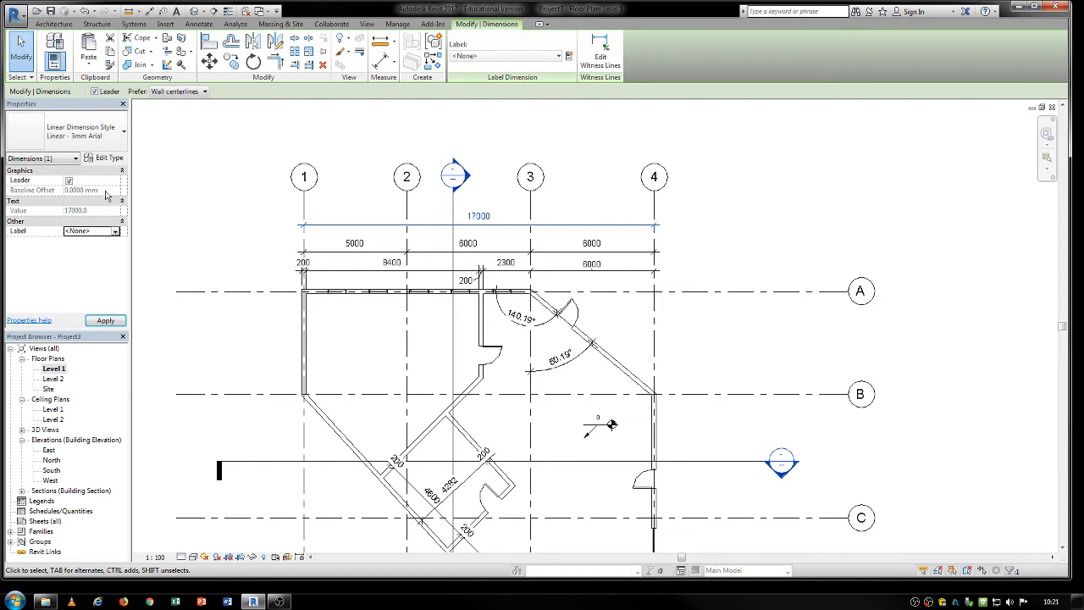
pyautogui.click(515, 317)
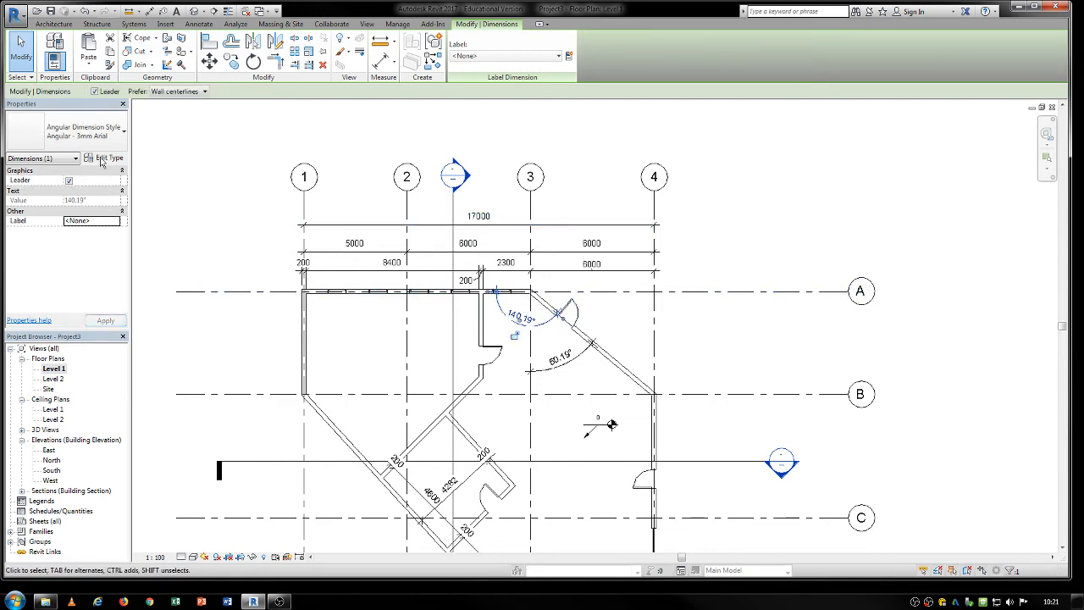
pyautogui.click(611, 427)
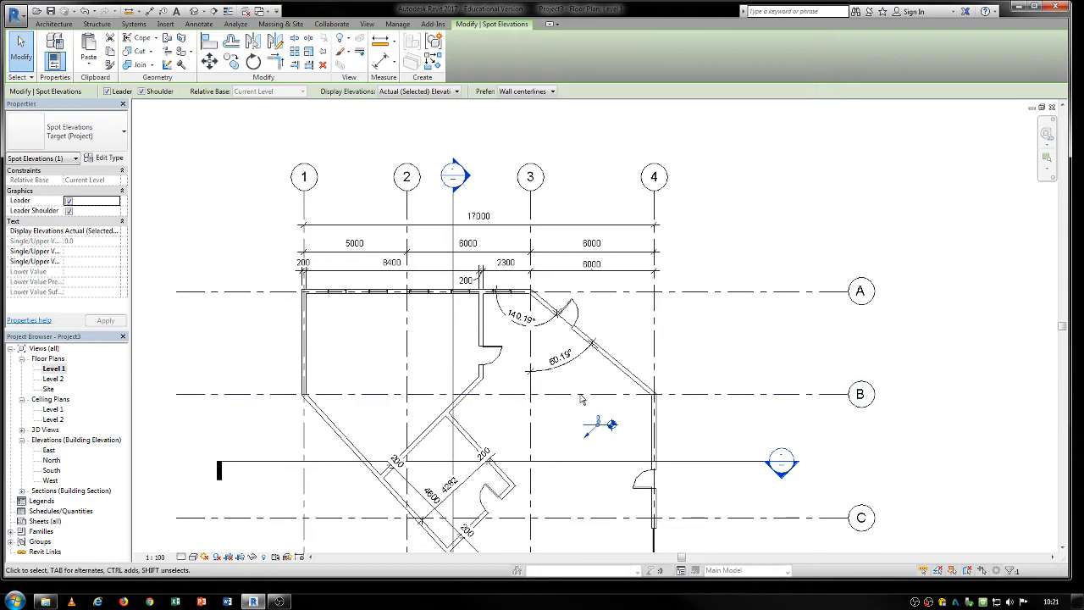
# Try the Arc Length - 3mm Arial - Line Leader types, Text Above and Inline Text, on the overall dimension between grids 1 and 4.
pyautogui.click(373, 225)
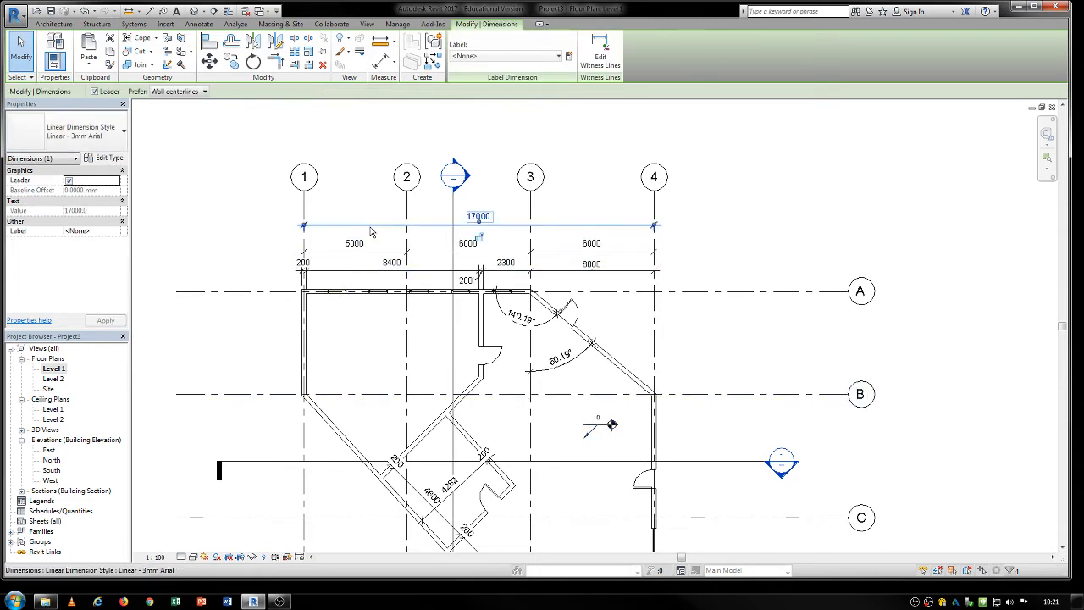
pyautogui.scroll(2, 372, 218)
pyautogui.moveTo(381, 237); pyautogui.dragTo(381, 245)
pyautogui.click(383, 238)
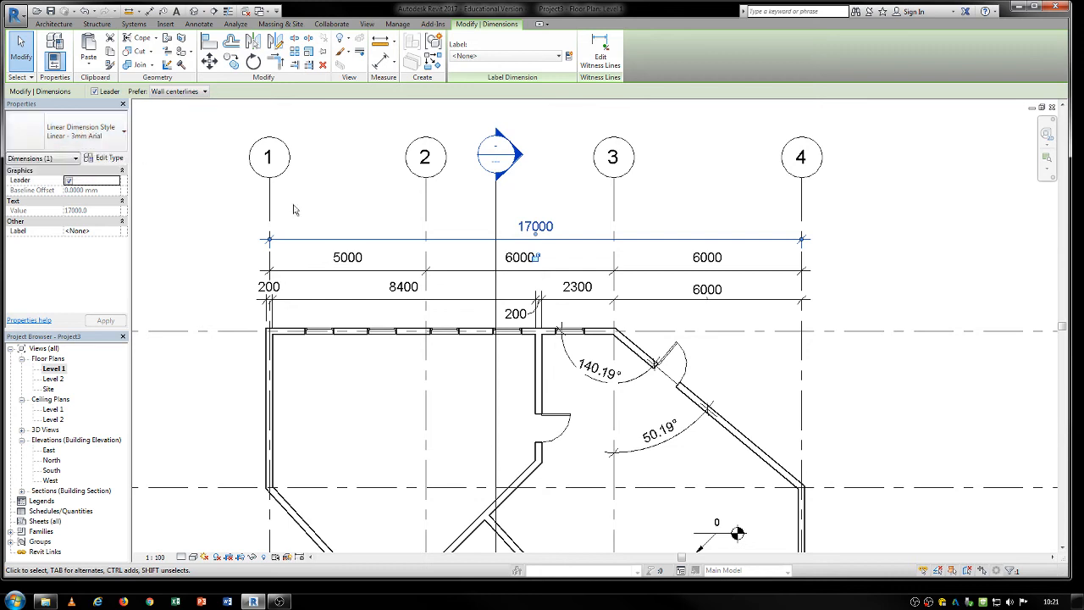
pyautogui.click(84, 131)
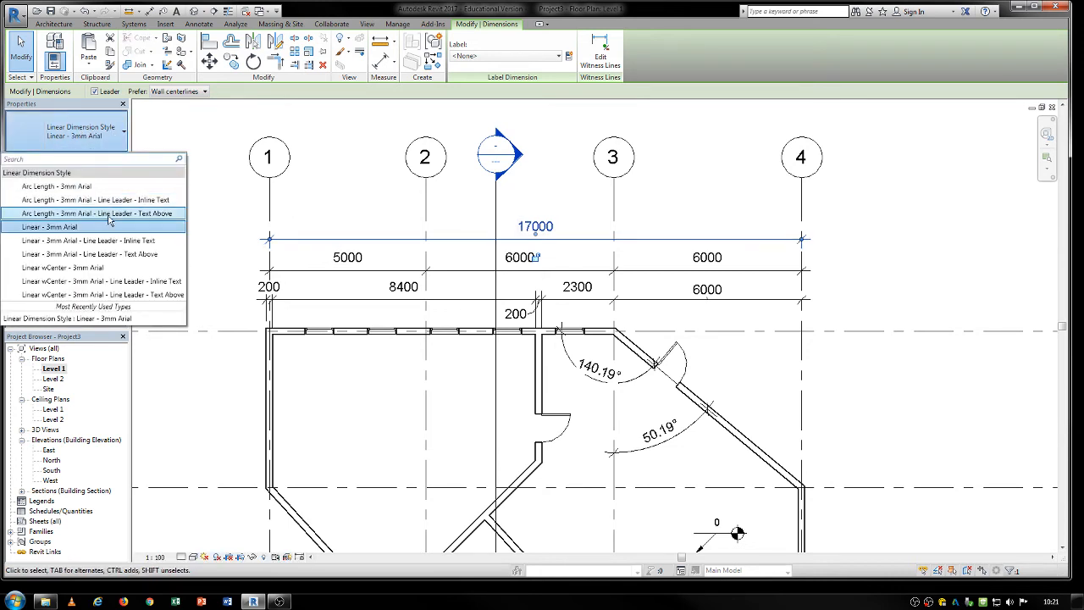
pyautogui.click(110, 213)
pyautogui.click(88, 134)
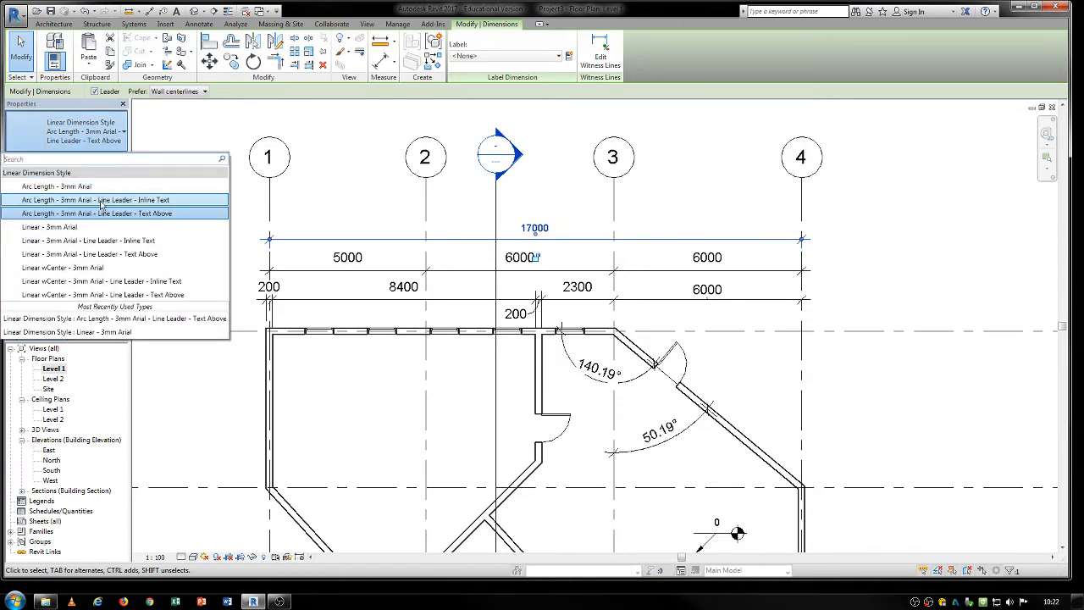
pyautogui.click(110, 203)
# Try Linear - 3mm Arial - Line Leader - Text Above and both Linear wCenter - 3mm Arial - Line Leader types on the overall dimension.
pyautogui.click(84, 144)
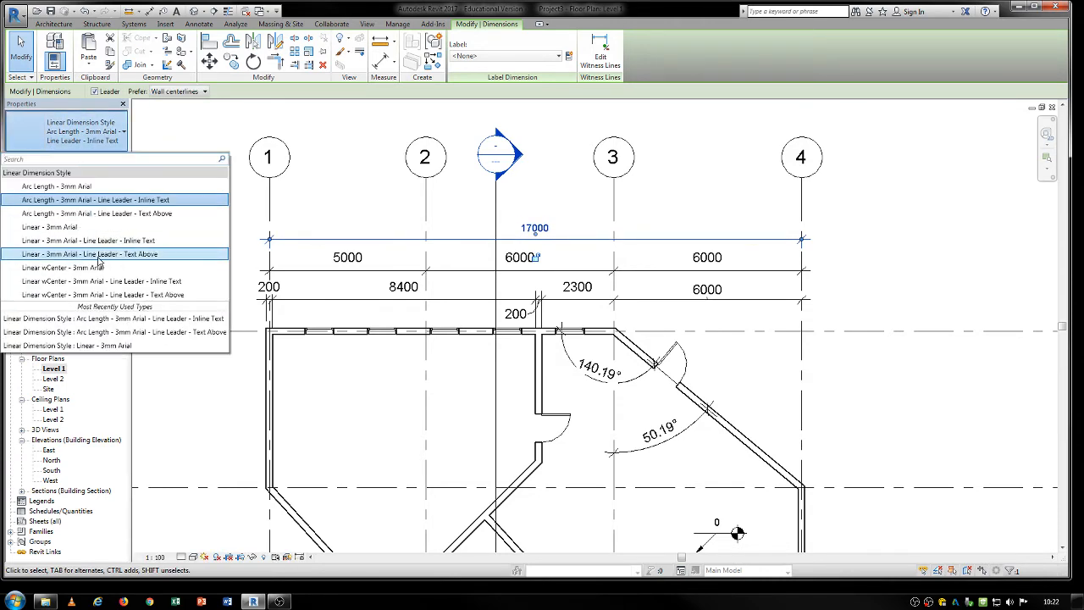
pyautogui.click(102, 240)
pyautogui.click(93, 137)
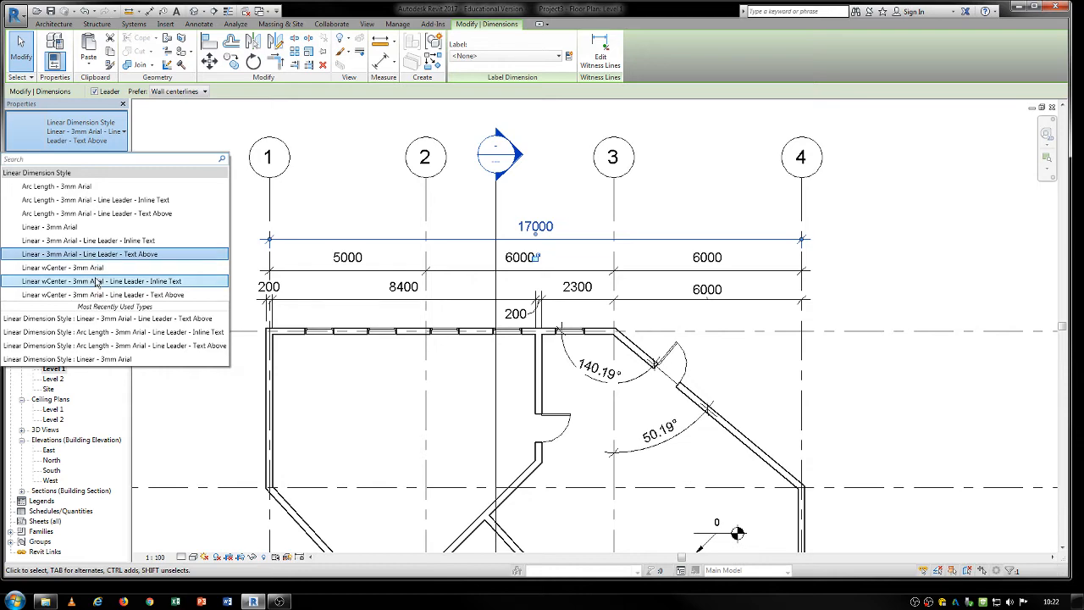
pyautogui.click(101, 264)
pyautogui.click(86, 127)
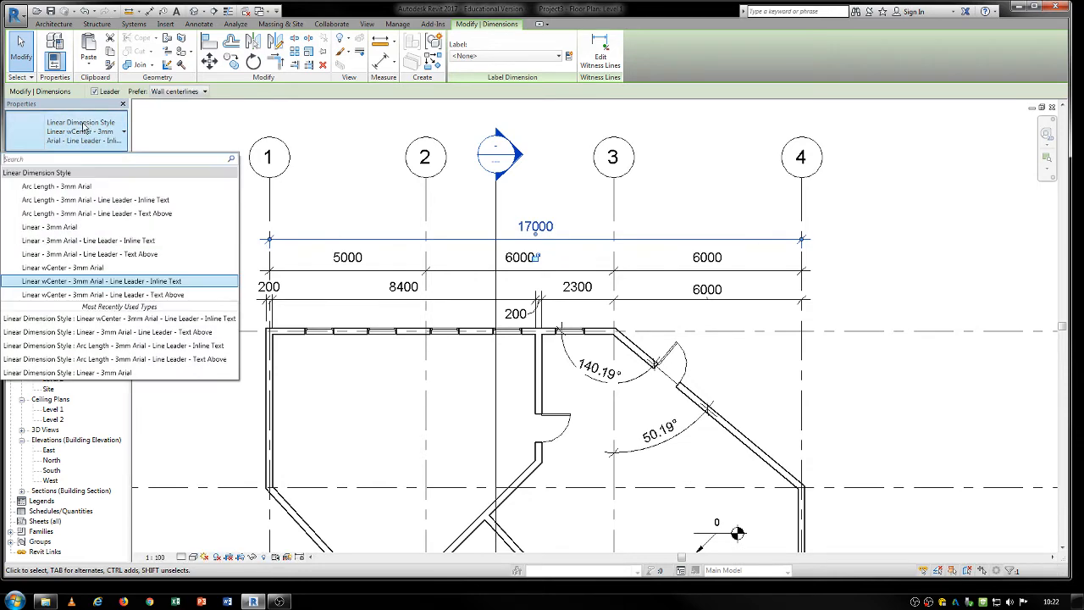
pyautogui.click(94, 295)
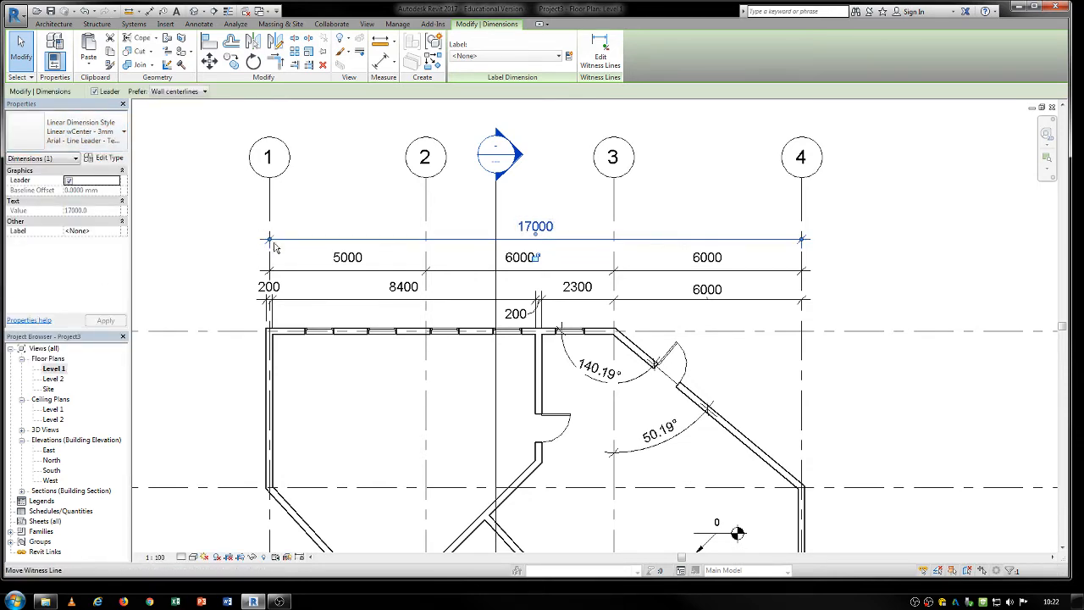
# Set the overall dimension between grids 1 and 4 to the Arc Length - 3mm Arial type and deselect it.
pyautogui.click(91, 144)
pyautogui.click(90, 185)
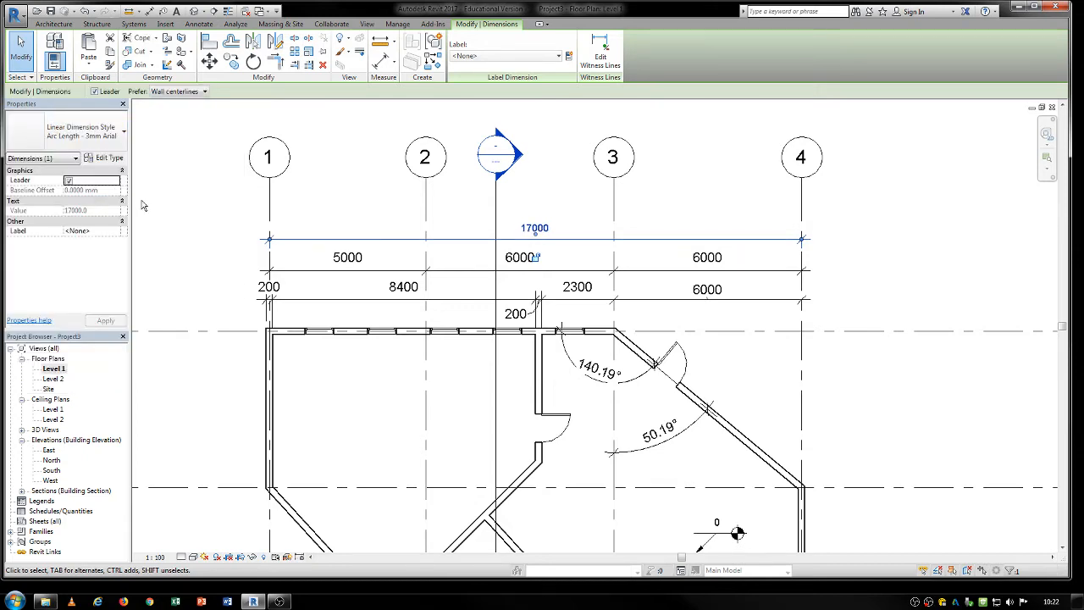
pyautogui.click(379, 224)
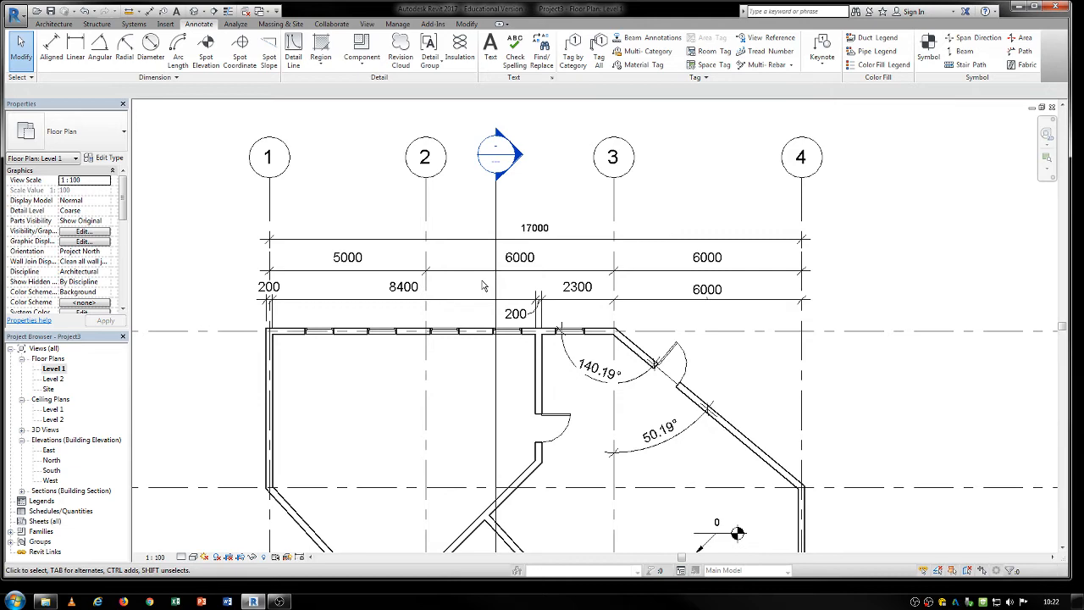
pyautogui.moveTo(408, 124); pyautogui.dragTo(382, 174, button='middle')
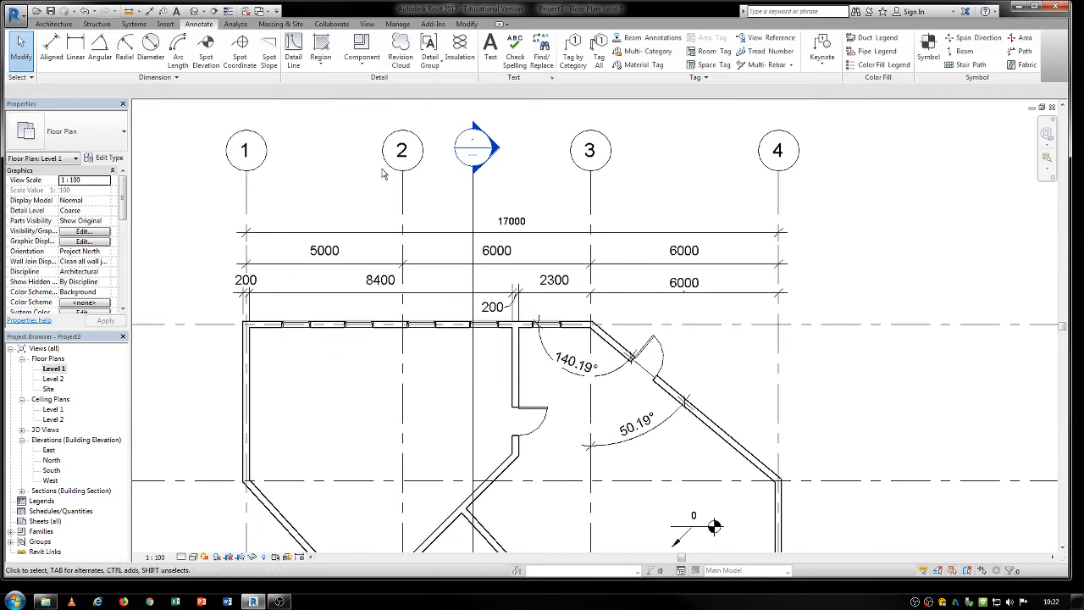
# Examine the graphics and text parameters of the Arc Length - 3mm Arial type on the overall dimension between grids 1 and 4.
pyautogui.click(386, 231)
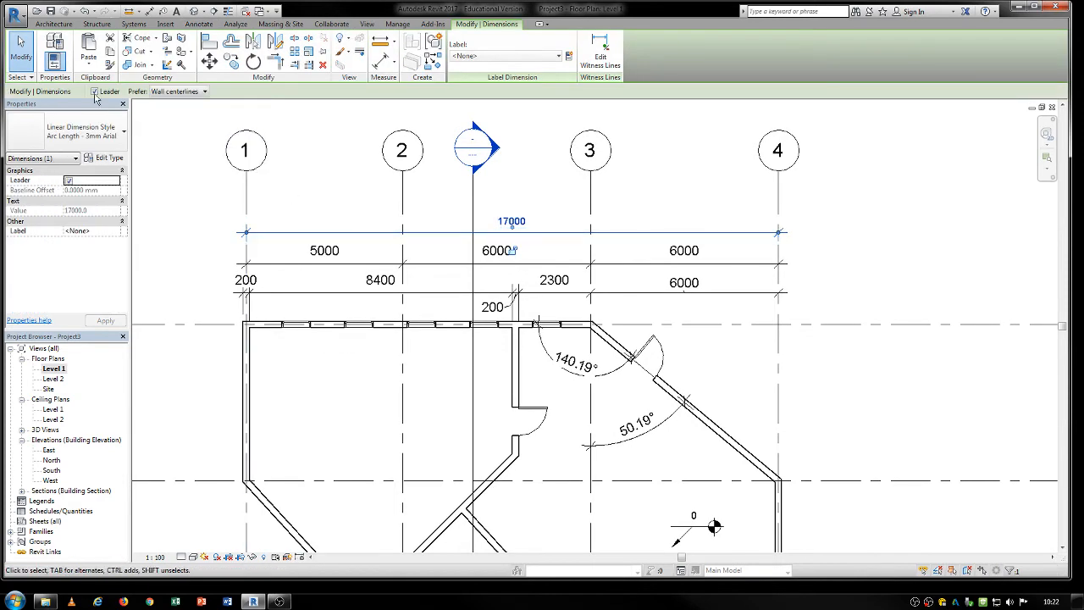
pyautogui.click(115, 144)
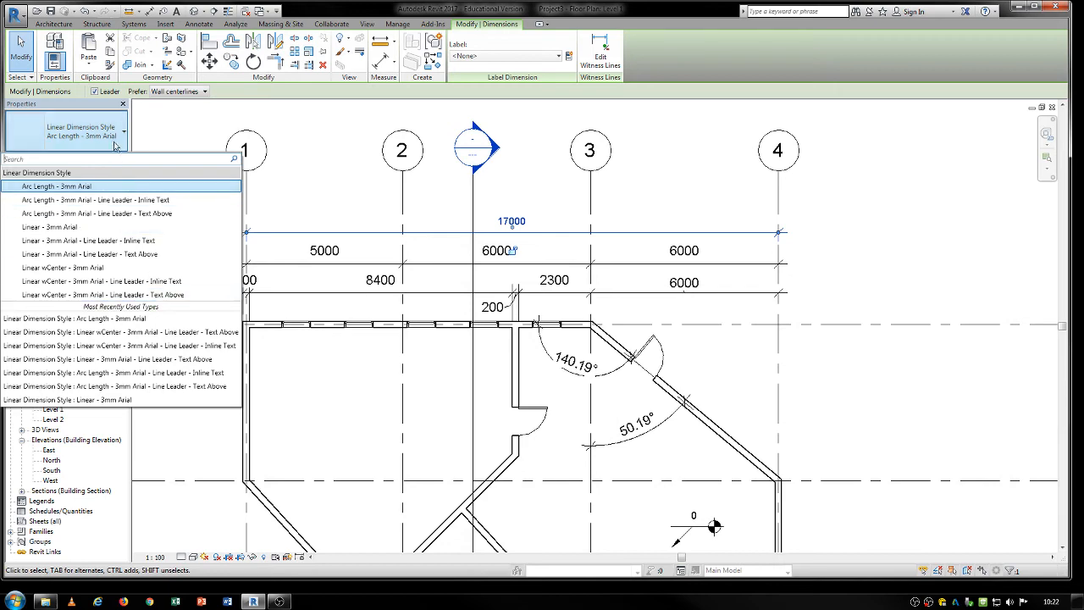
pyautogui.click(115, 144)
pyautogui.click(107, 157)
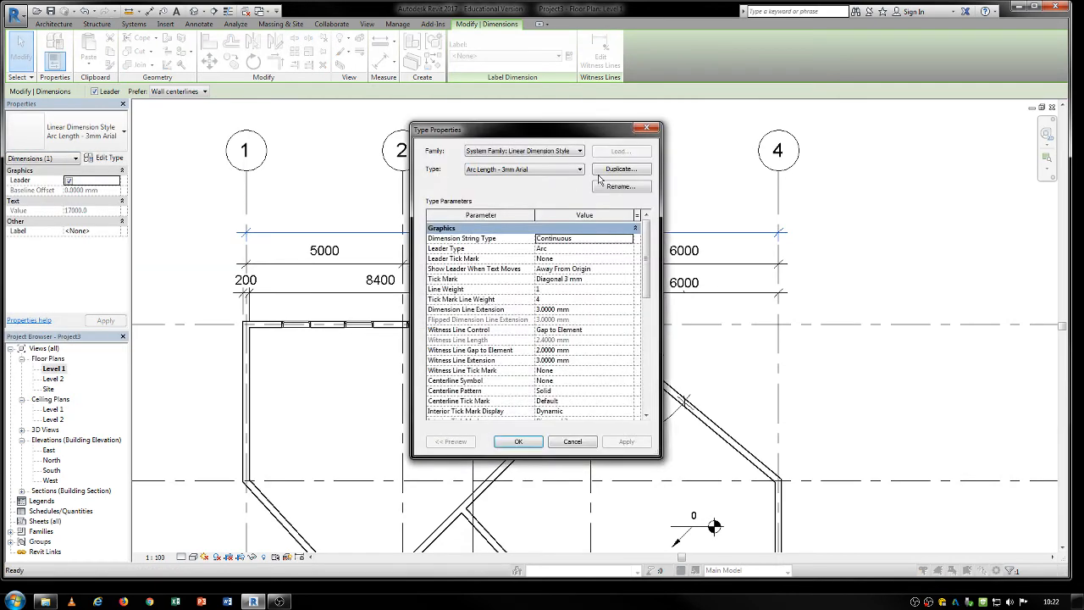
pyautogui.moveTo(493, 134); pyautogui.dragTo(790, 85)
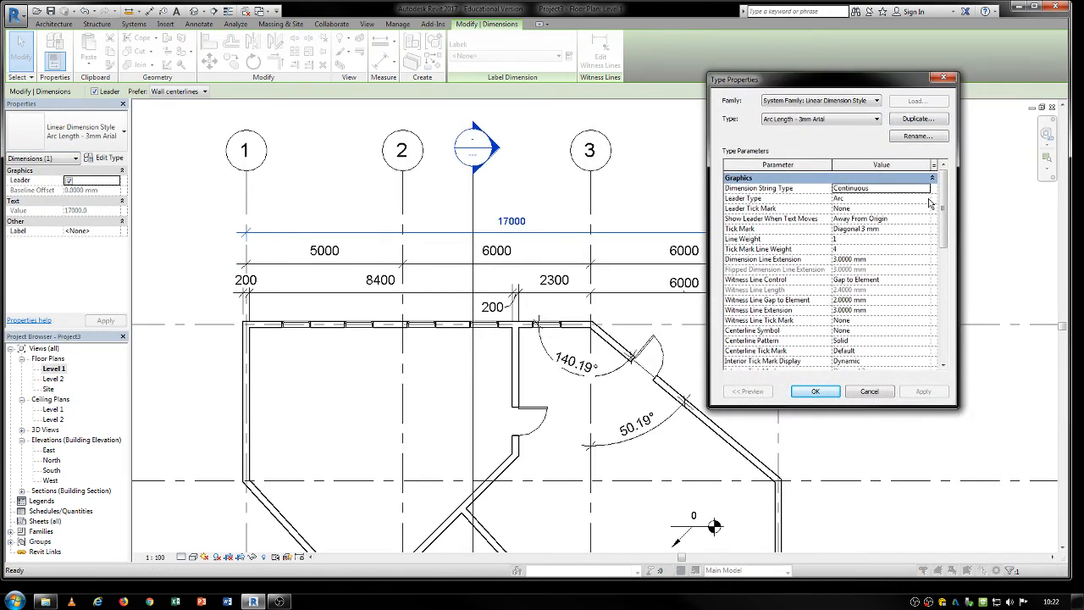
pyautogui.scroll(-1, 932, 204)
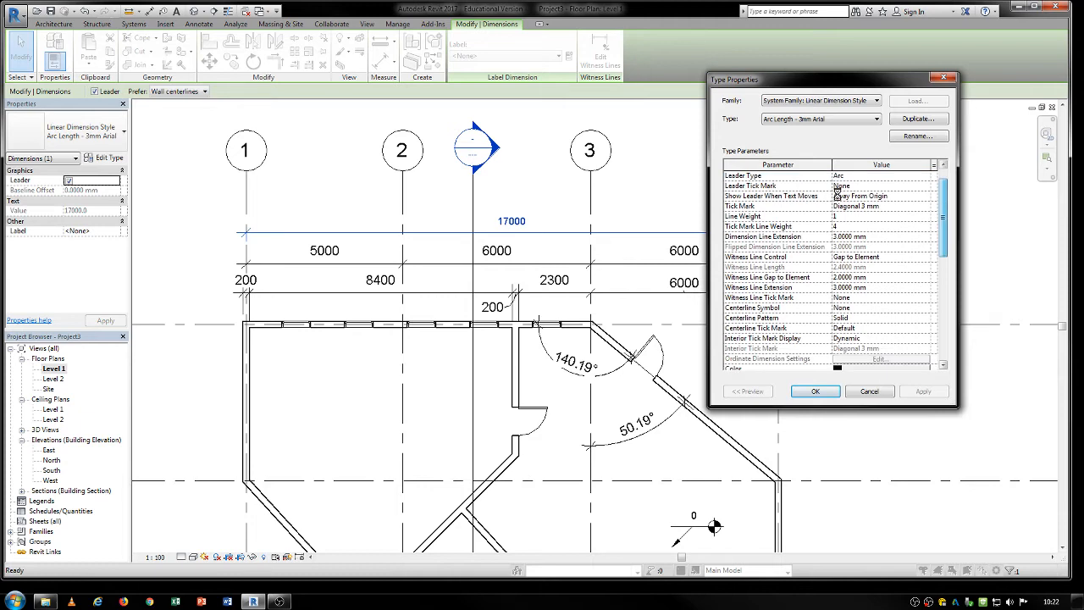
pyautogui.scroll(-6, 529, 225)
pyautogui.moveTo(945, 300); pyautogui.dragTo(946, 283)
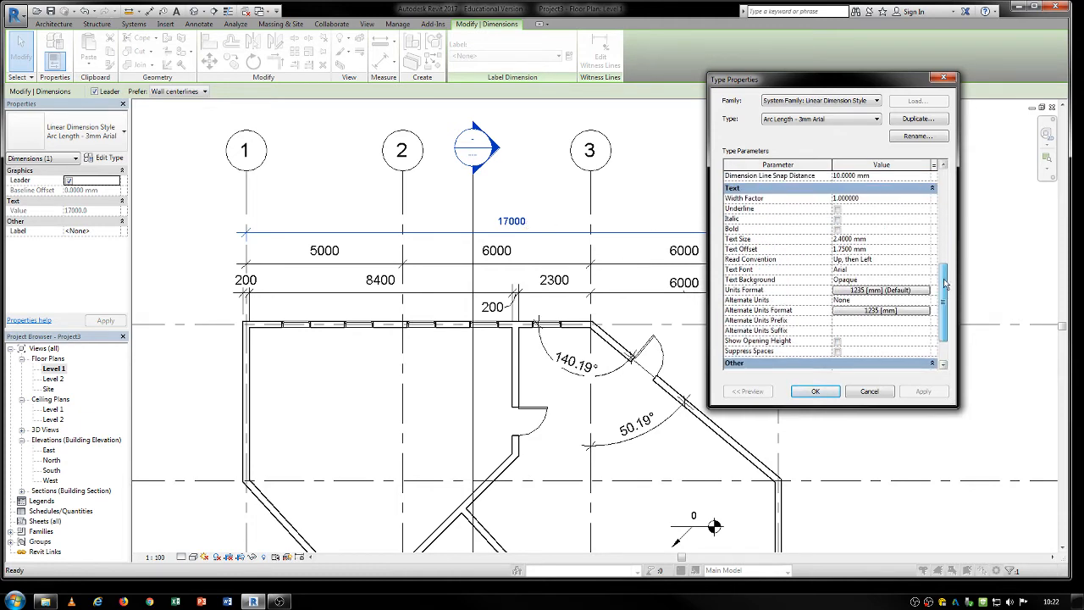
pyautogui.scroll(2, 842, 275)
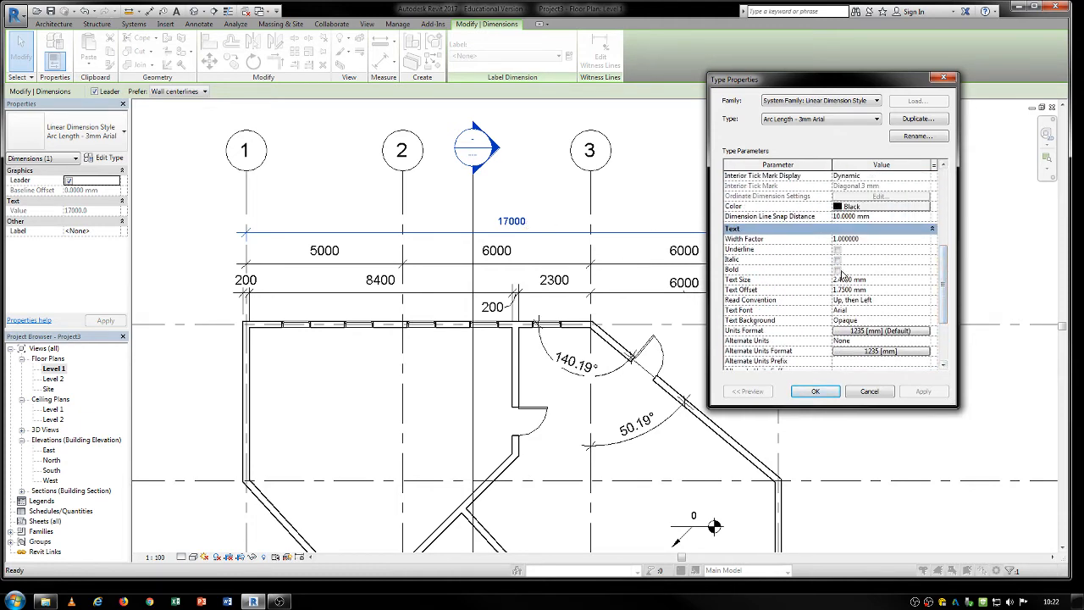
pyautogui.moveTo(946, 277)
pyautogui.mouseDown()
pyautogui.moveTo(943, 208)
pyautogui.moveTo(938, 288)
pyautogui.mouseUp()
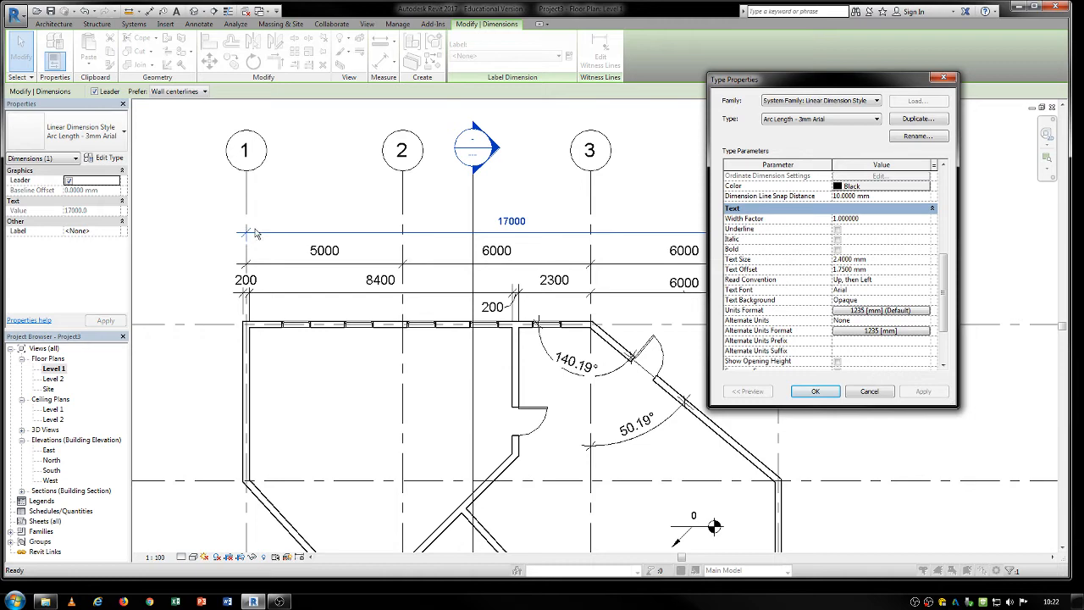
pyautogui.moveTo(942, 292); pyautogui.dragTo(934, 313)
pyautogui.click(941, 254)
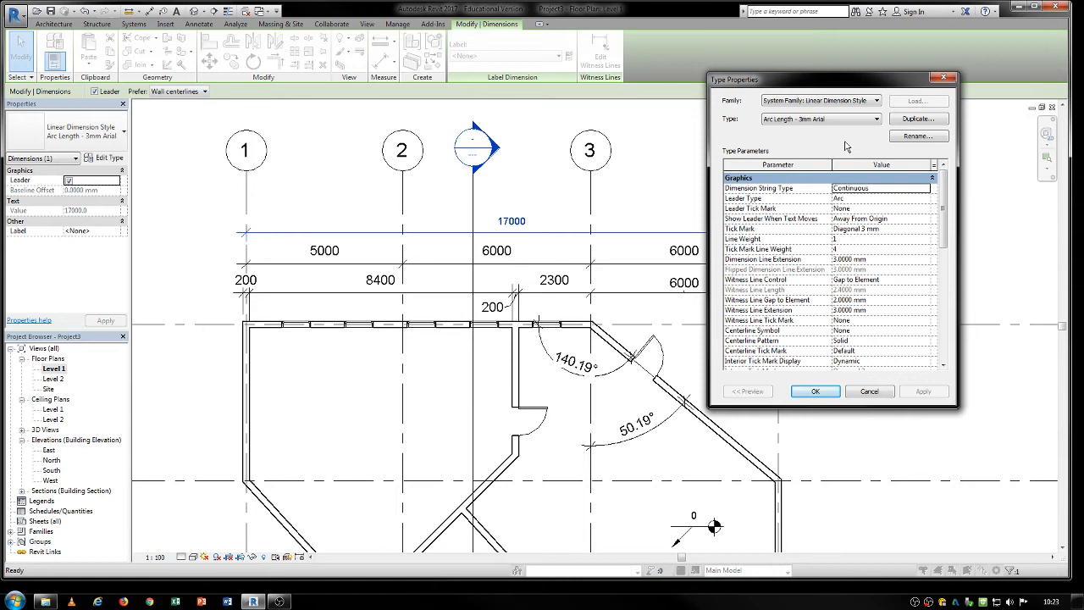
pyautogui.click(875, 397)
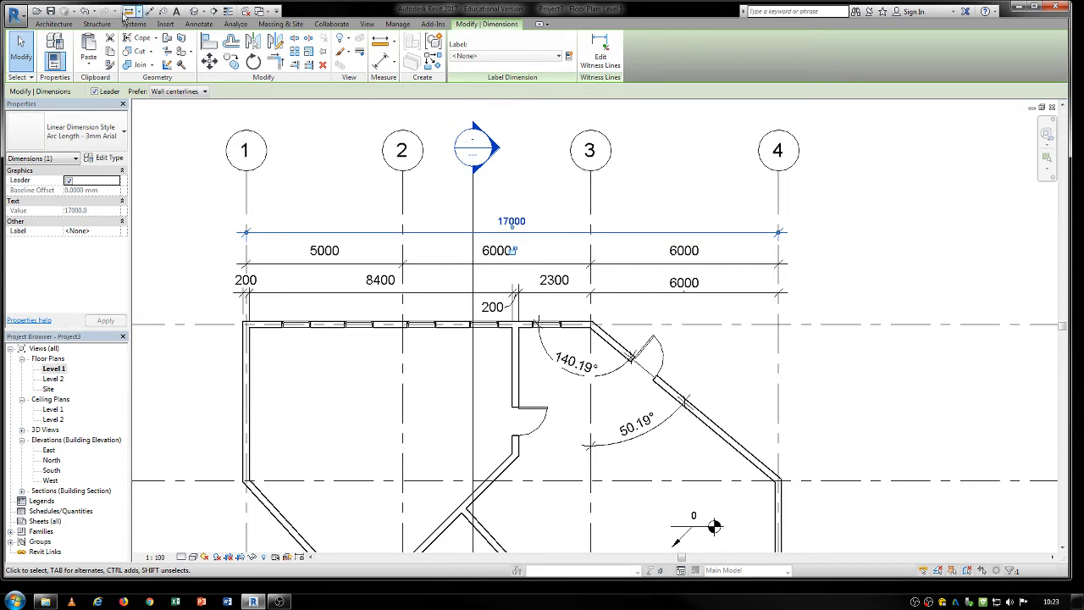
# Look through the available type settings for linear, angular, radial and diameter dimensions and for spot elevations, coordinates and slopes.
pyautogui.click(197, 24)
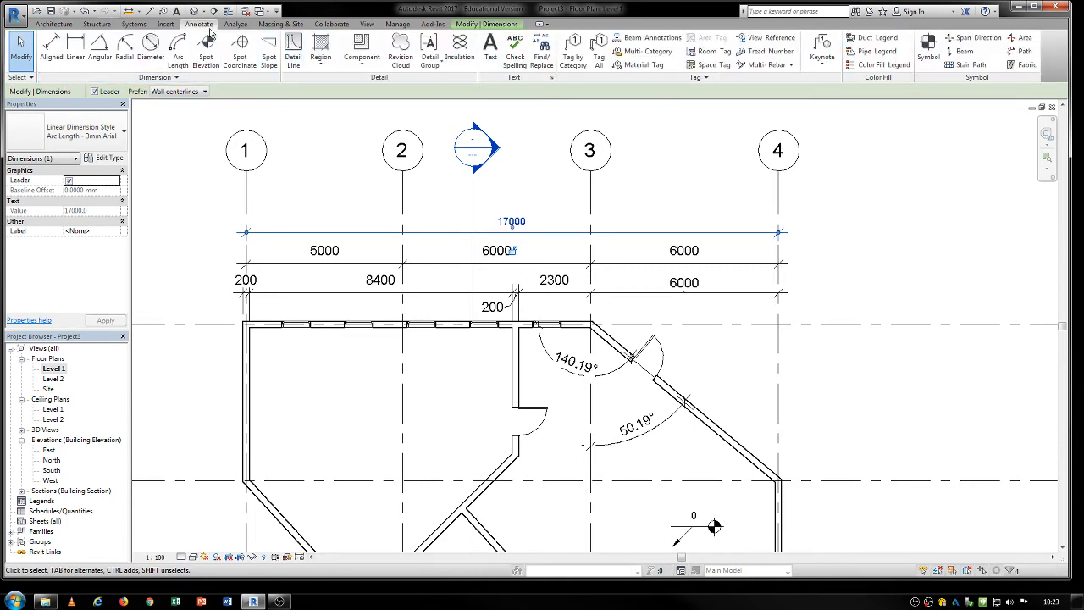
pyautogui.click(178, 80)
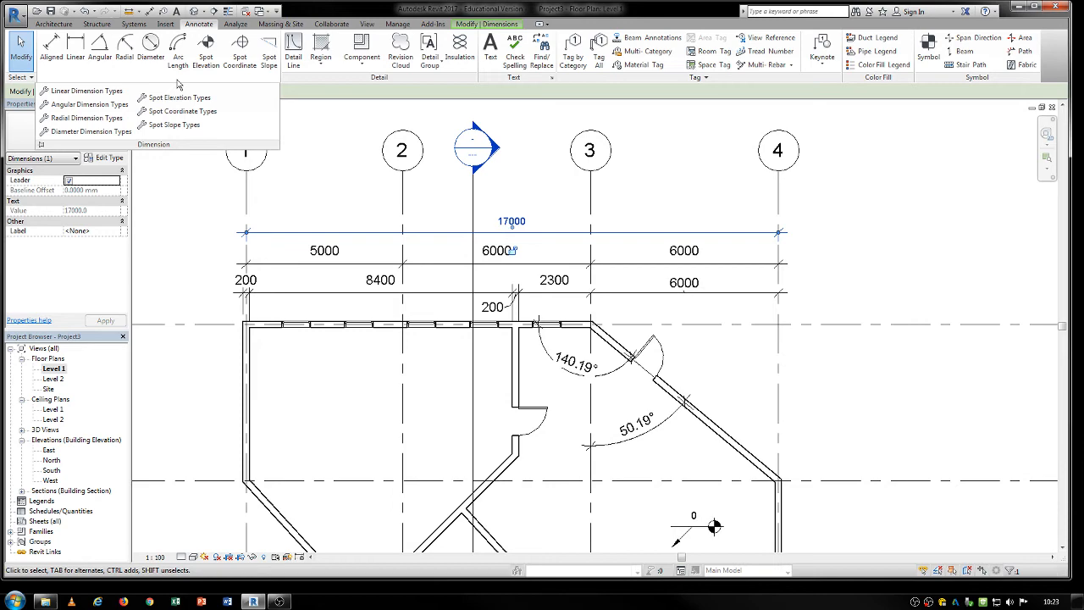
pyautogui.click(363, 182)
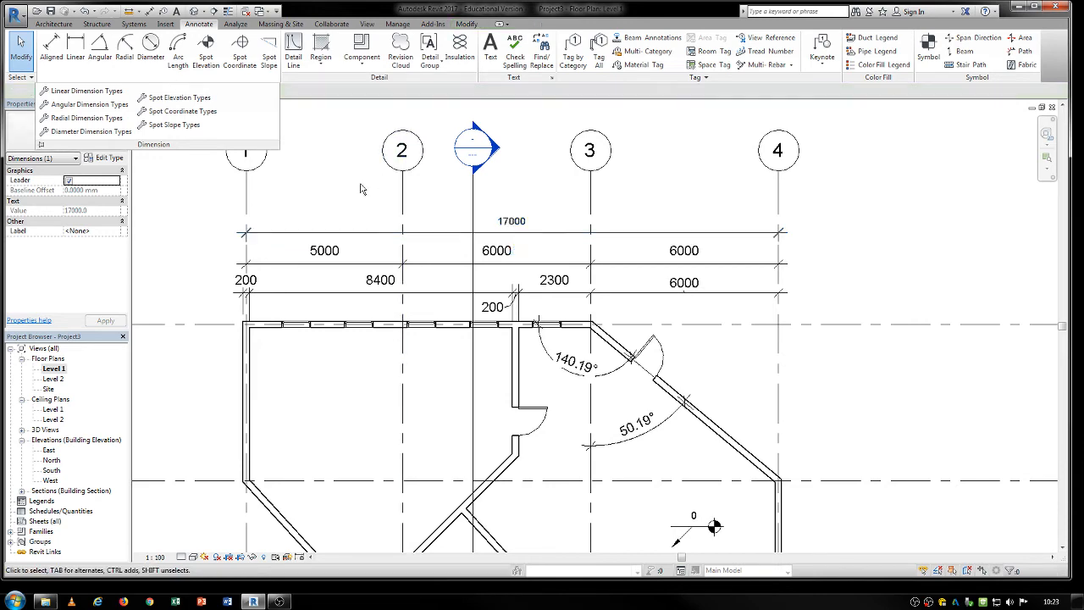
pyautogui.scroll(-2, 367, 186)
pyautogui.moveTo(479, 316); pyautogui.dragTo(447, 272, button='middle')
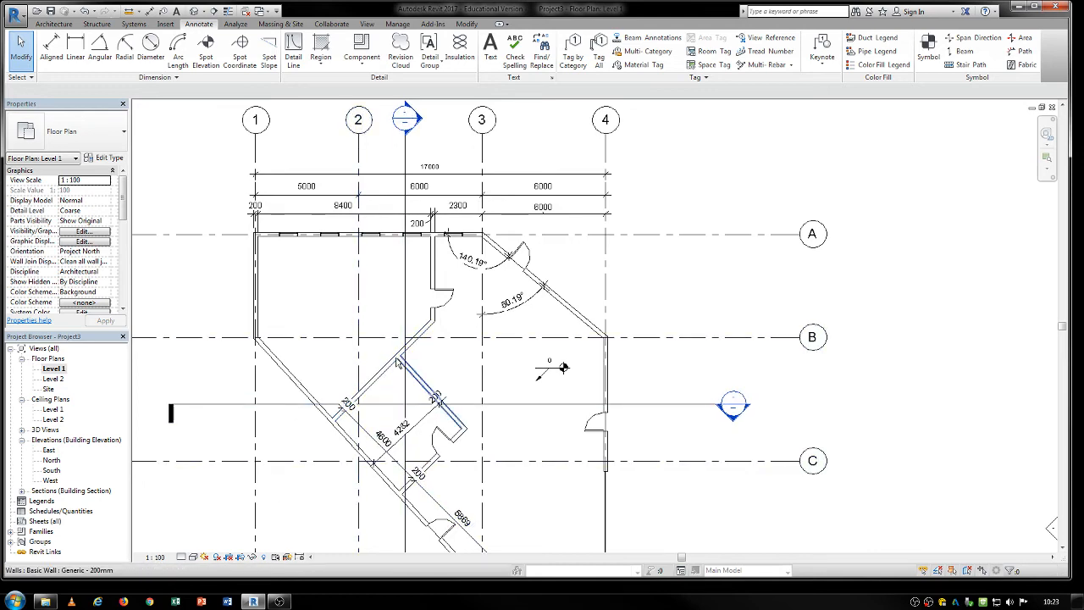
pyautogui.moveTo(396, 359); pyautogui.dragTo(427, 350, button='middle')
pyautogui.scroll(-1, 444, 327)
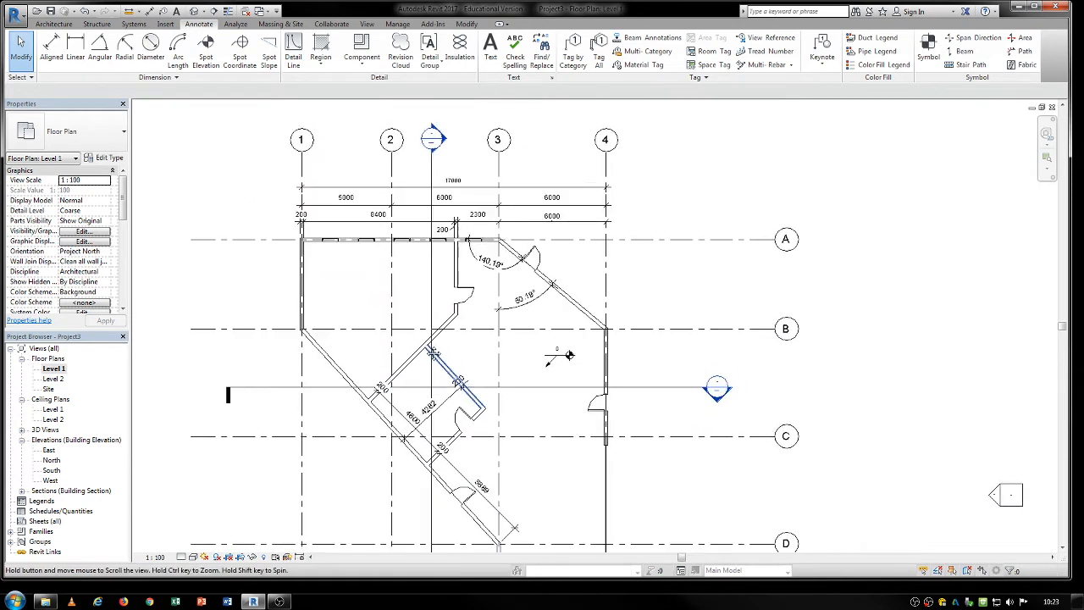
pyautogui.click(177, 78)
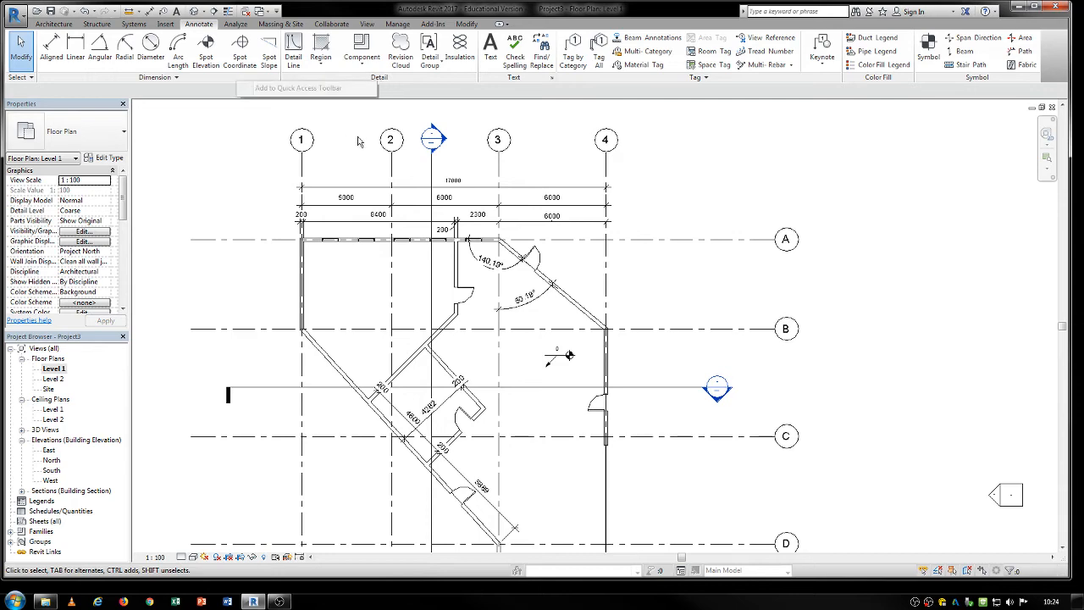
pyautogui.scroll(3, 311, 323)
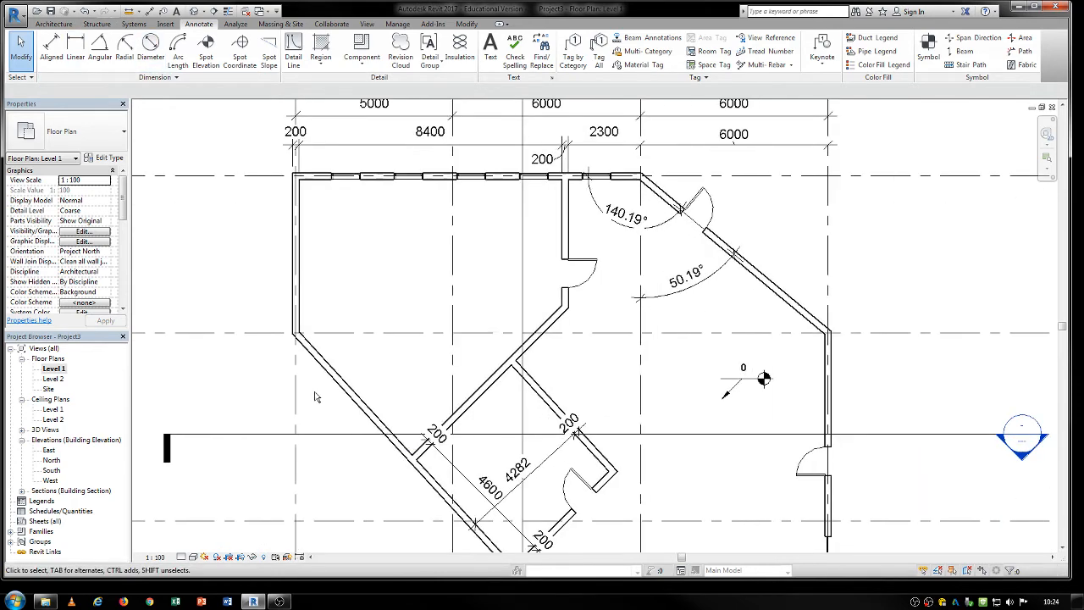
pyautogui.click(330, 370)
pyautogui.moveTo(340, 318); pyautogui.dragTo(331, 249, button='middle')
pyautogui.scroll(2, 310, 296)
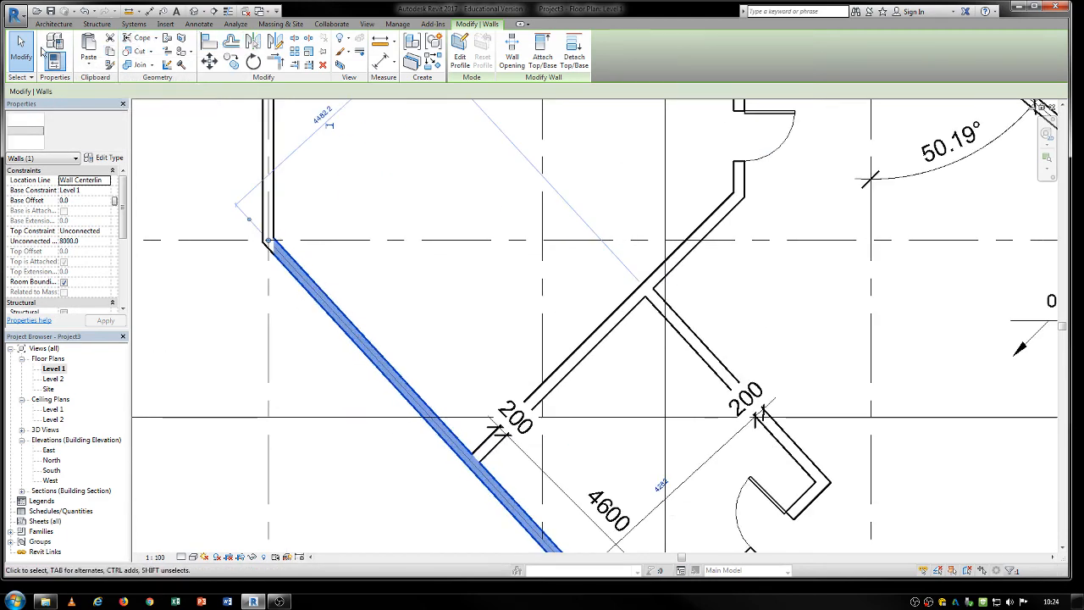
pyautogui.click(53, 23)
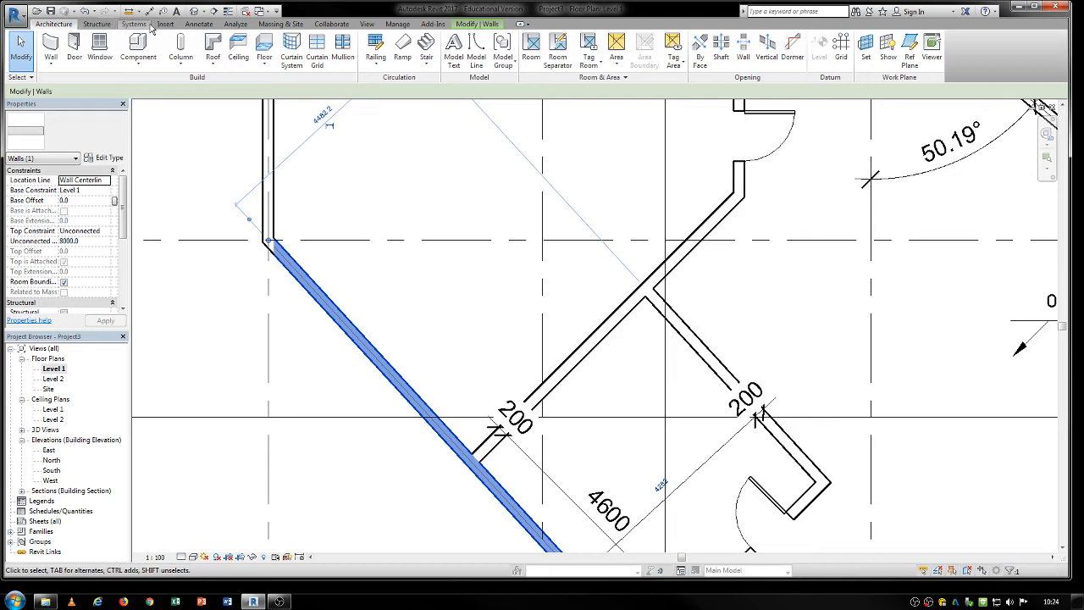
pyautogui.click(199, 24)
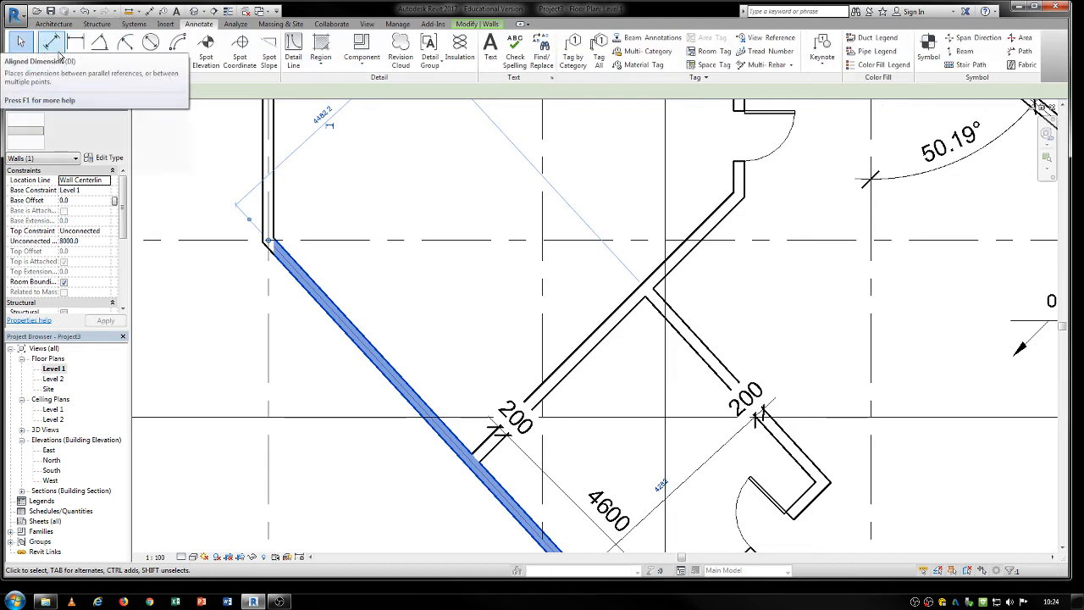
pyautogui.click(48, 56)
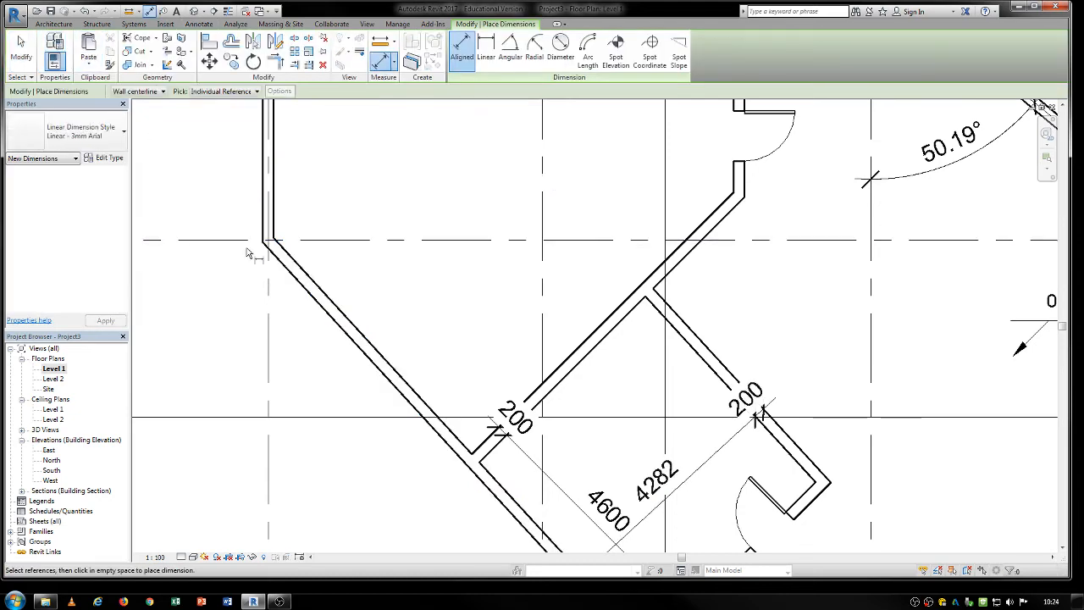
pyautogui.scroll(1, 248, 254)
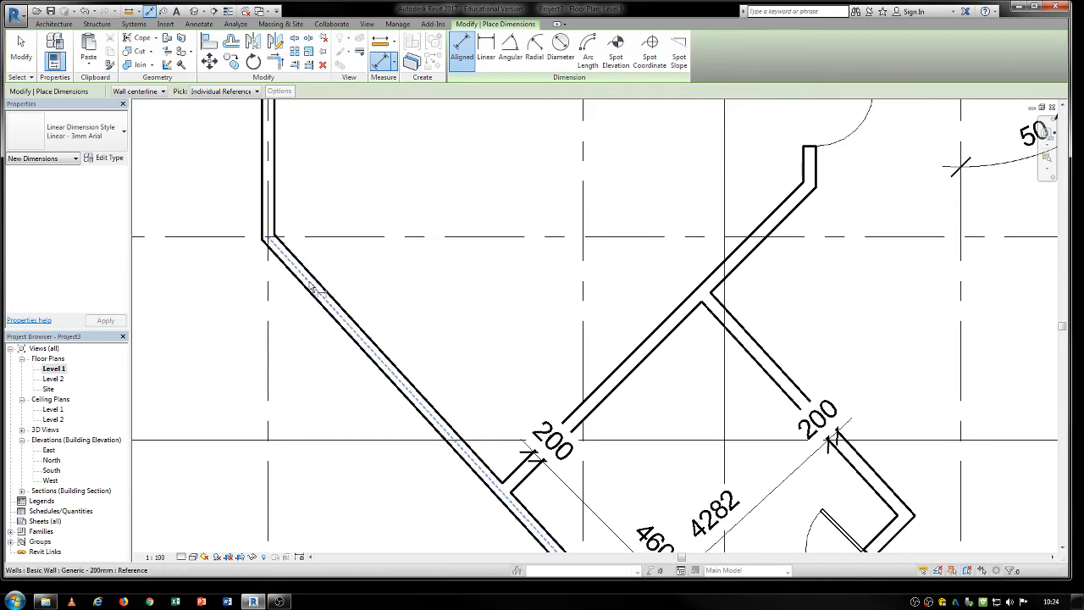
pyautogui.click(314, 288)
pyautogui.press('Escape')
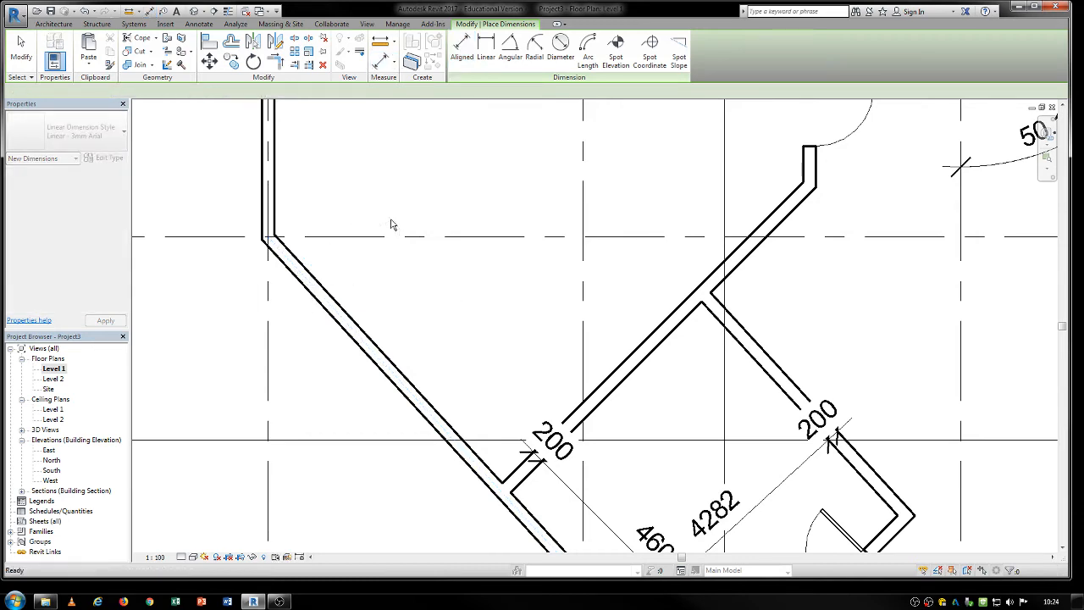
pyautogui.scroll(-3, 391, 225)
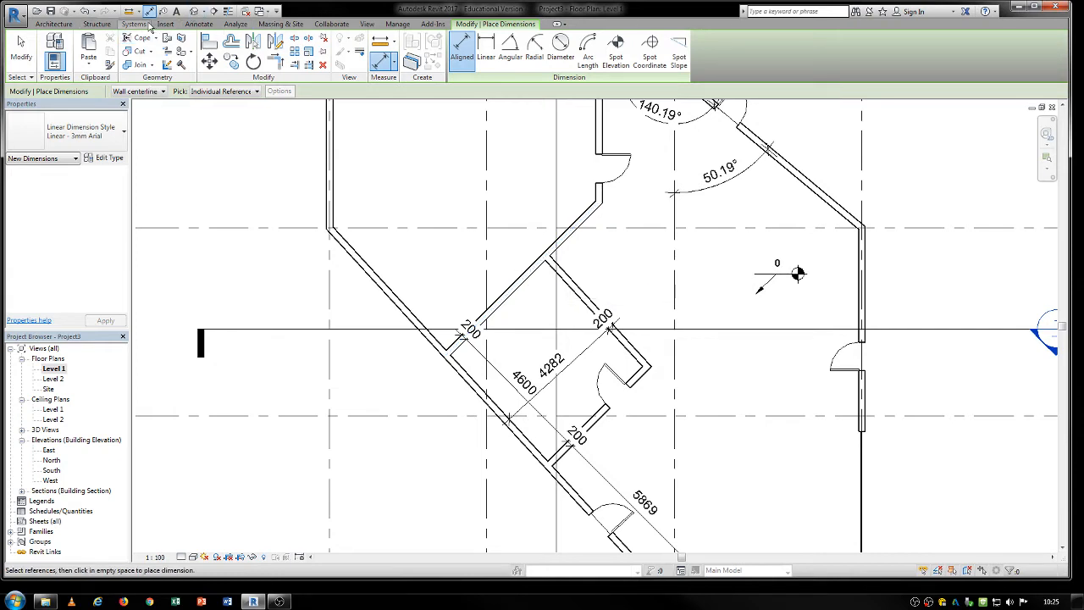
pyautogui.click(199, 24)
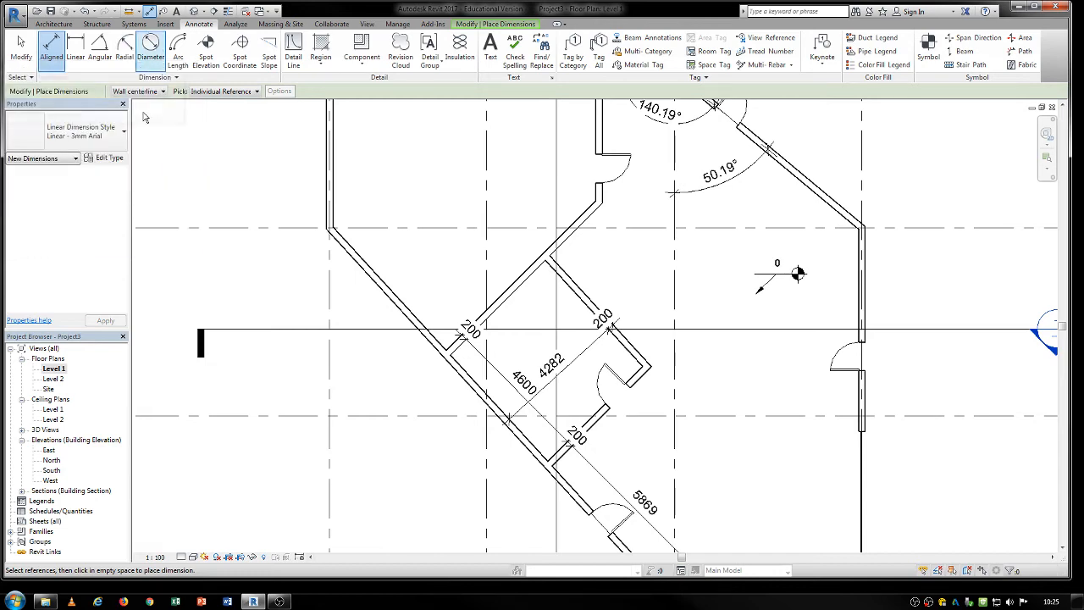
pyautogui.moveTo(523, 321); pyautogui.dragTo(462, 333, button='middle')
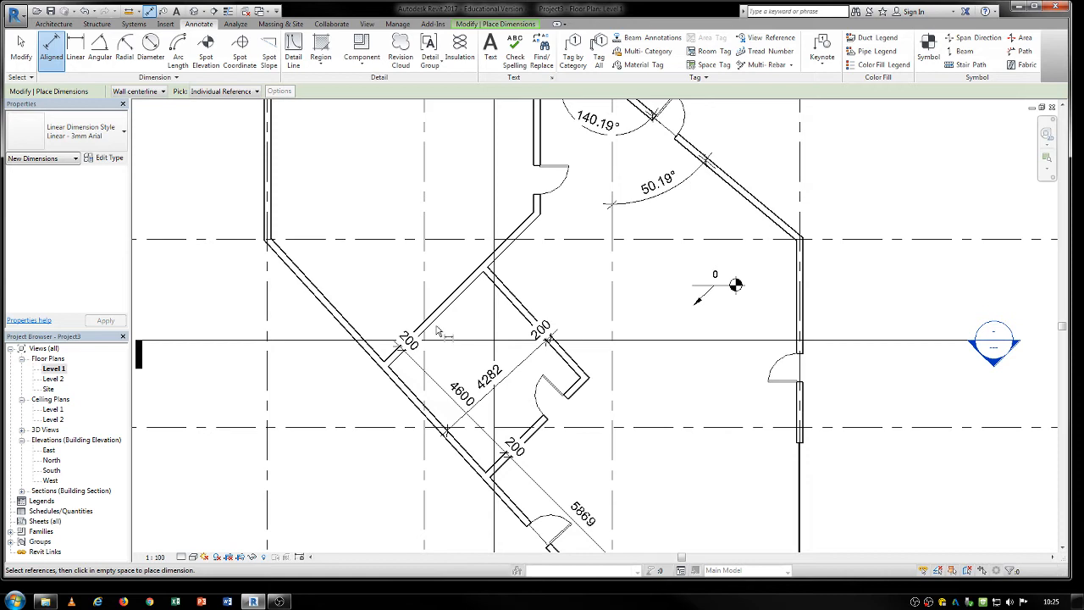
pyautogui.scroll(-1, 438, 331)
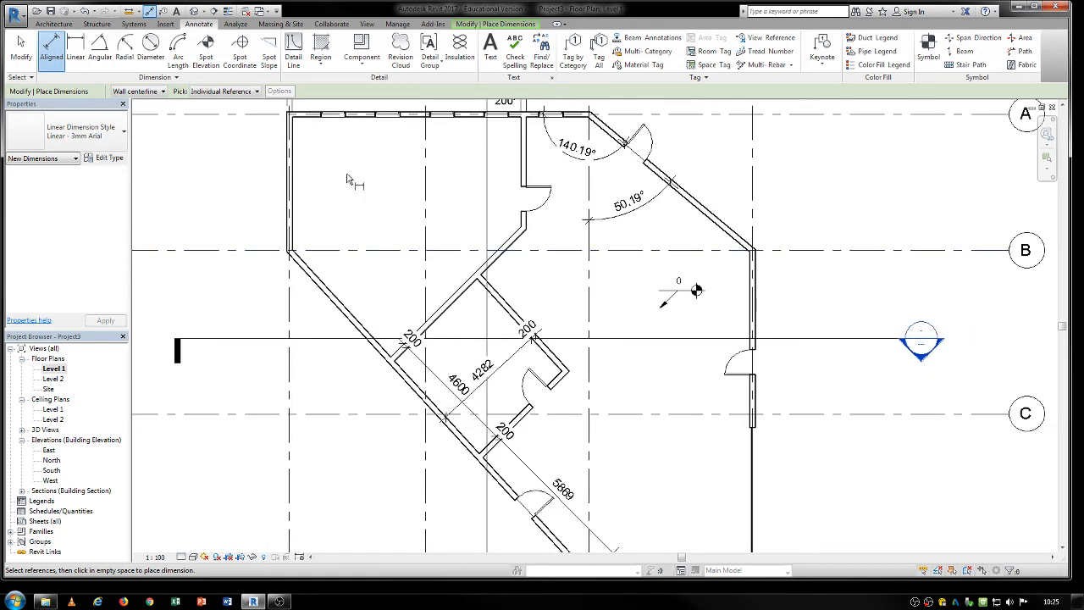
pyautogui.press('Escape')
pyautogui.press('Escape')
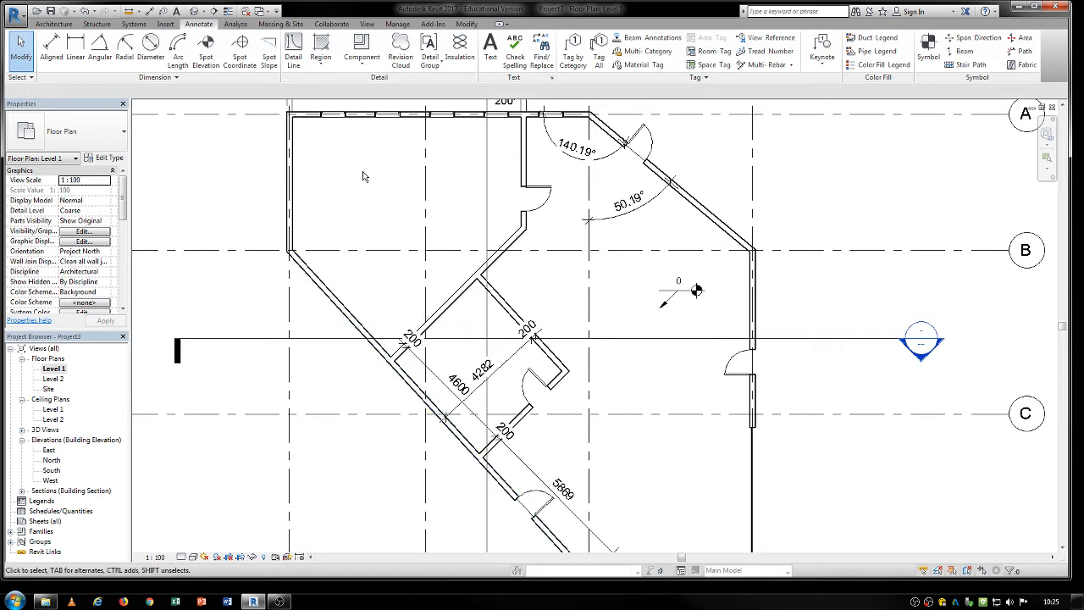
# Change the diagonal interior wall between grids 2 and 3 to the Exterior - Brick and Block on Mtl. Stud type and deselect it.
pyautogui.moveTo(363, 176); pyautogui.dragTo(281, 166, button='middle')
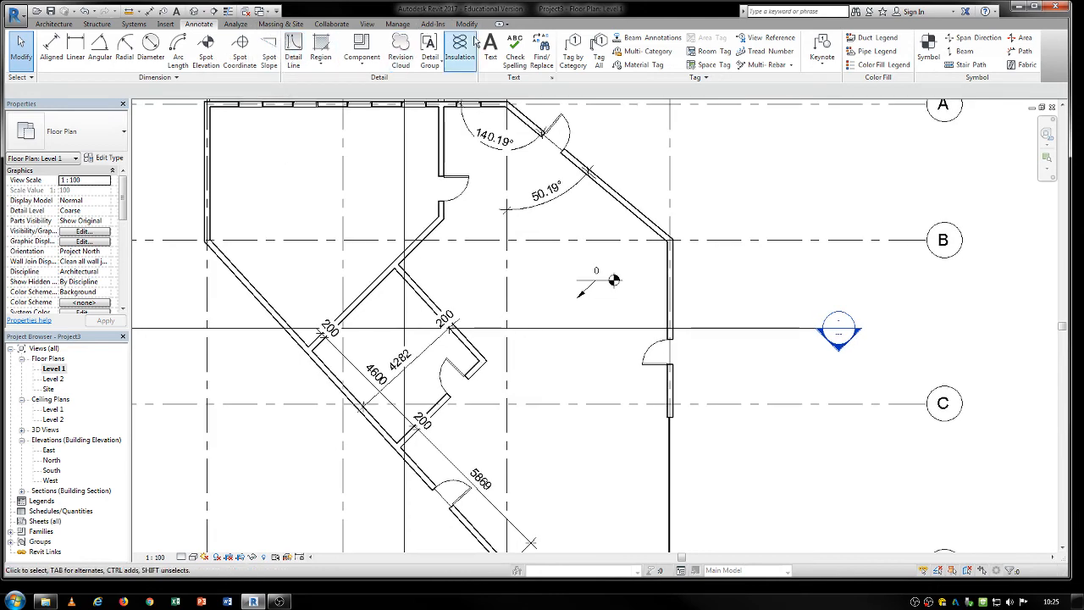
pyautogui.moveTo(306, 163); pyautogui.dragTo(308, 187, button='middle')
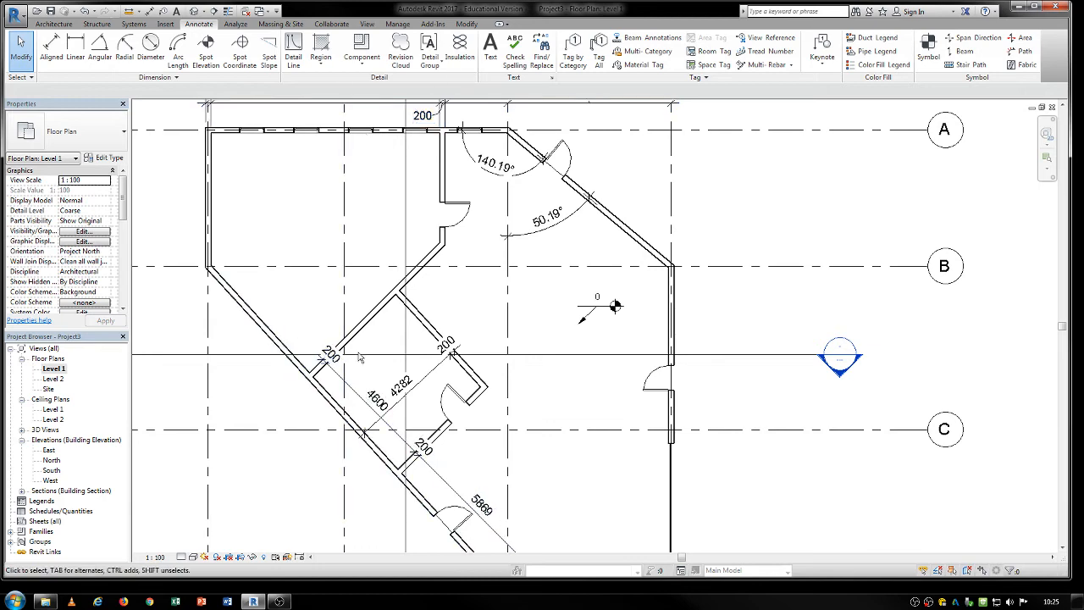
pyautogui.scroll(5, 396, 304)
pyautogui.click(396, 304)
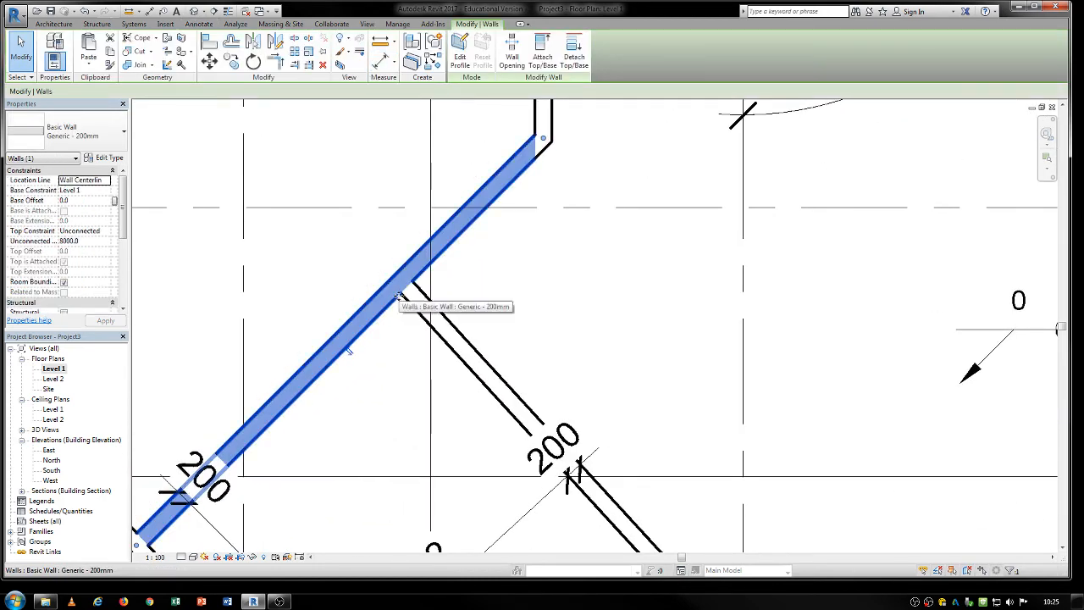
pyautogui.scroll(3, 396, 304)
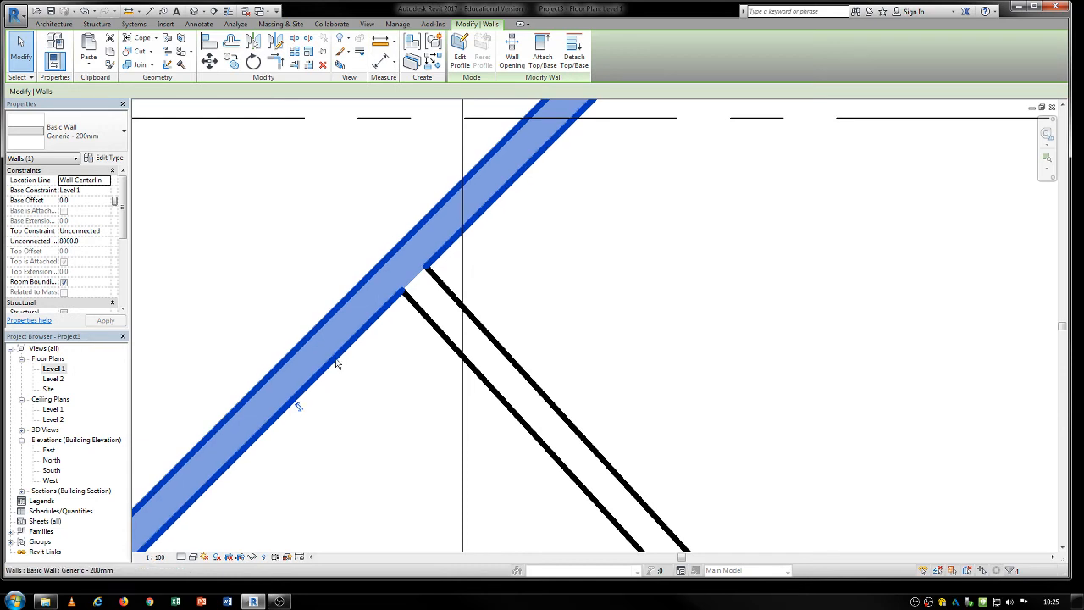
pyautogui.click(76, 132)
pyautogui.scroll(-5, 99, 217)
pyautogui.scroll(6, 100, 217)
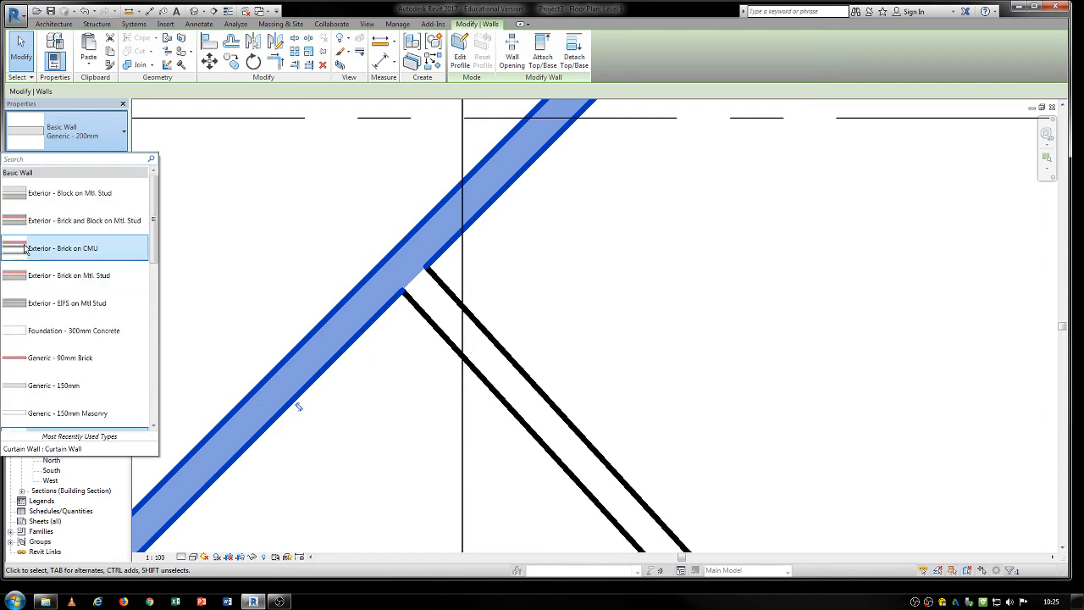
pyautogui.click(77, 220)
pyautogui.click(271, 512)
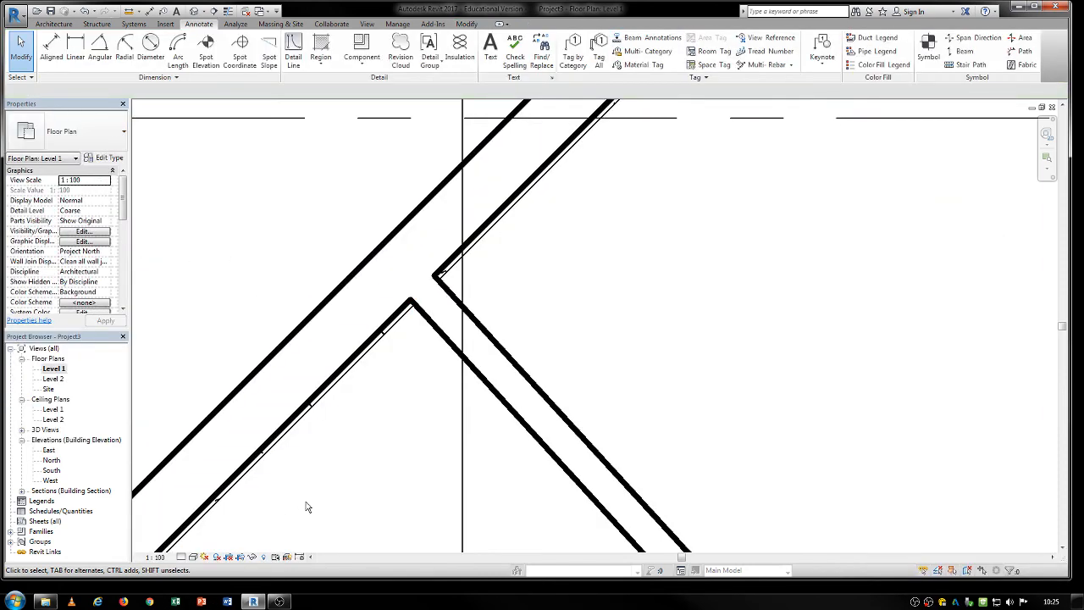
# Set the detail level of the Level 1 plan to Fine around the diagonal interior wall junction.
pyautogui.scroll(3, 387, 411)
pyautogui.click(181, 558)
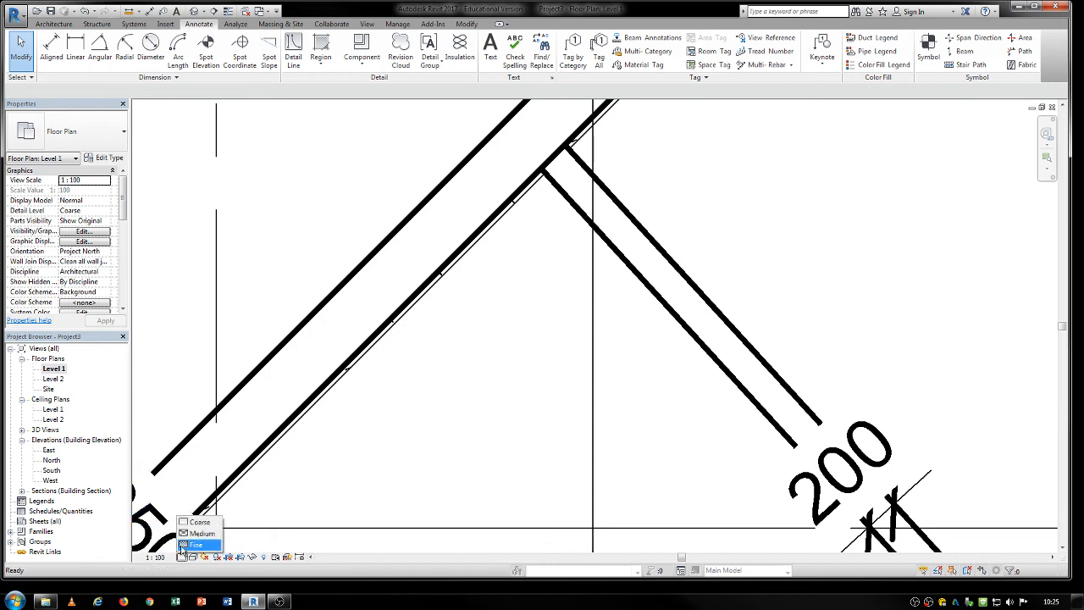
pyautogui.click(200, 549)
pyautogui.moveTo(422, 327); pyautogui.dragTo(307, 438, button='middle')
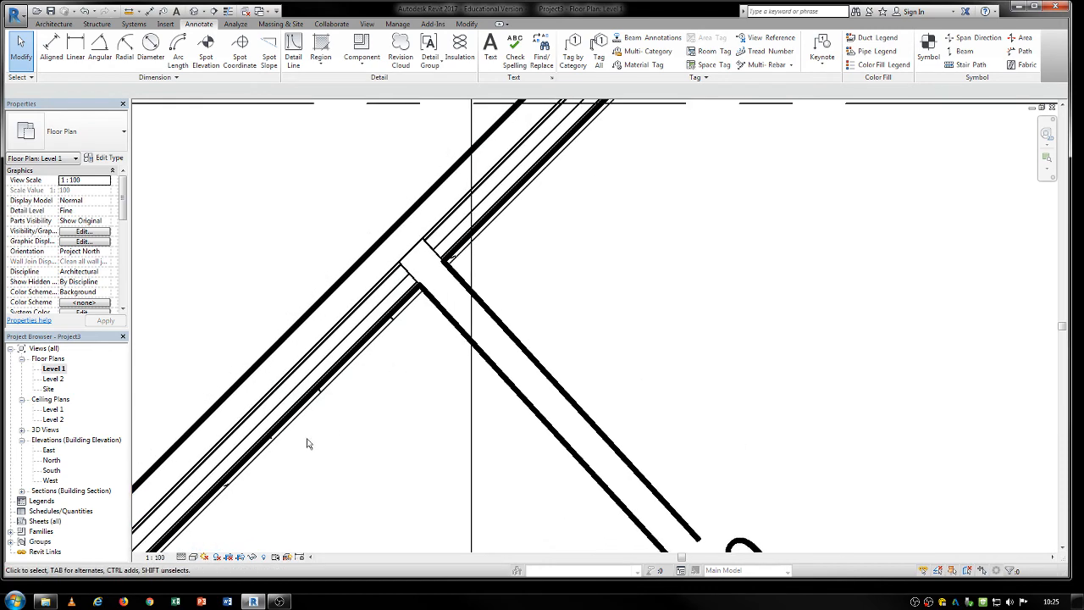
pyautogui.scroll(2, 456, 197)
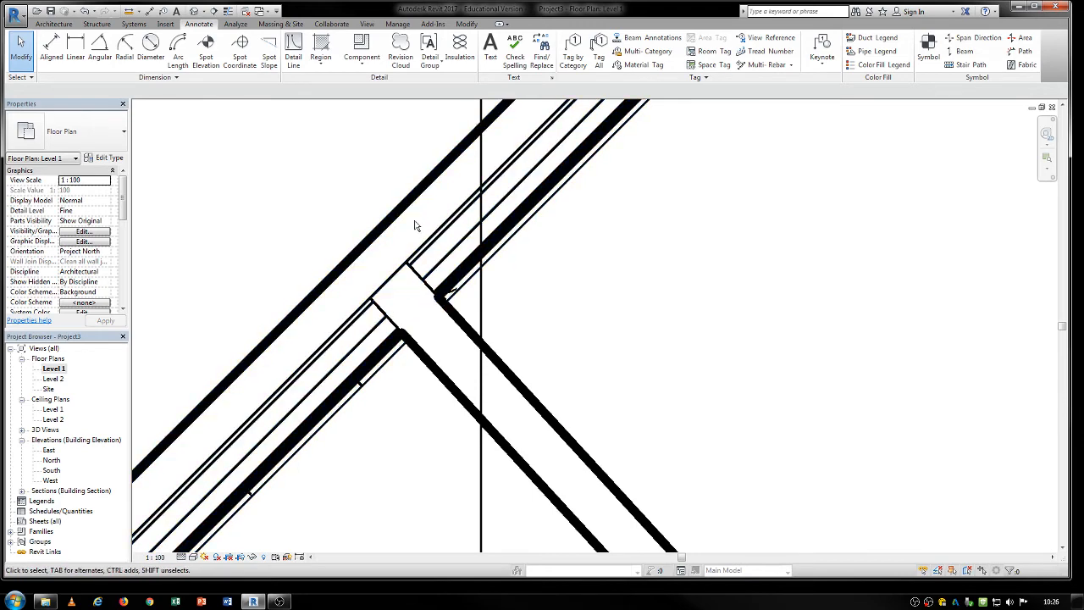
# Change the wall branching off the diagonal interior wall to the Exterior - Brick on CMU type and deselect it.
pyautogui.click(468, 330)
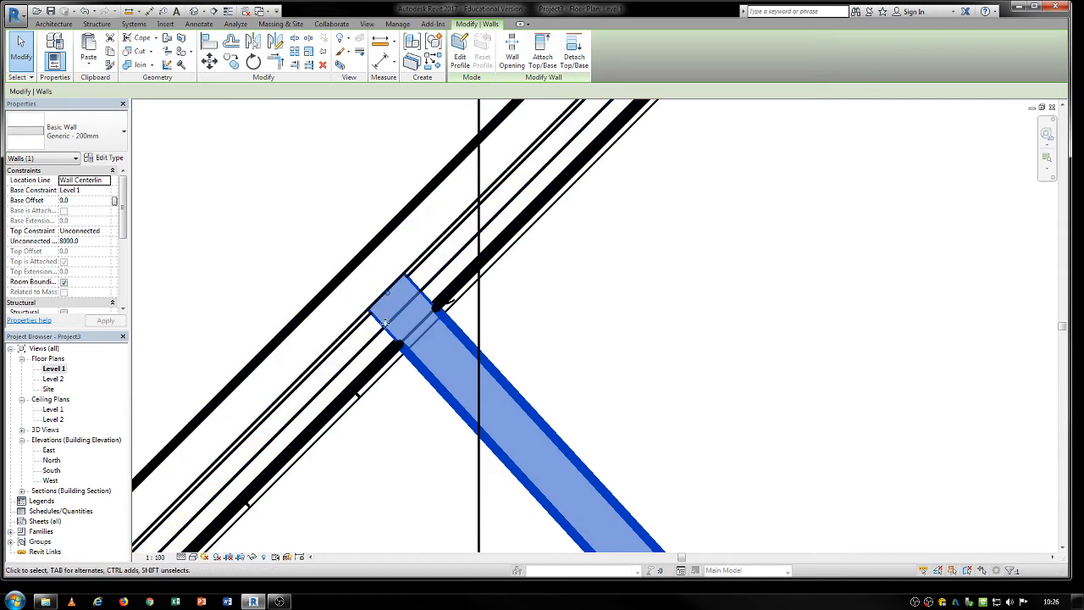
pyautogui.click(101, 130)
pyautogui.scroll(5, 85, 213)
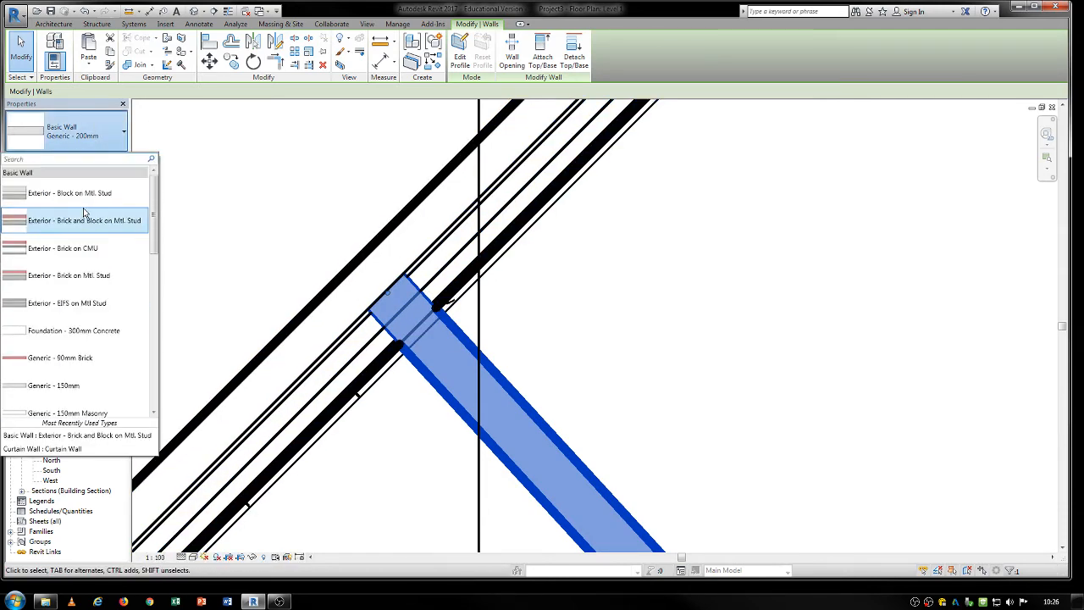
pyautogui.click(64, 248)
pyautogui.scroll(2, 454, 252)
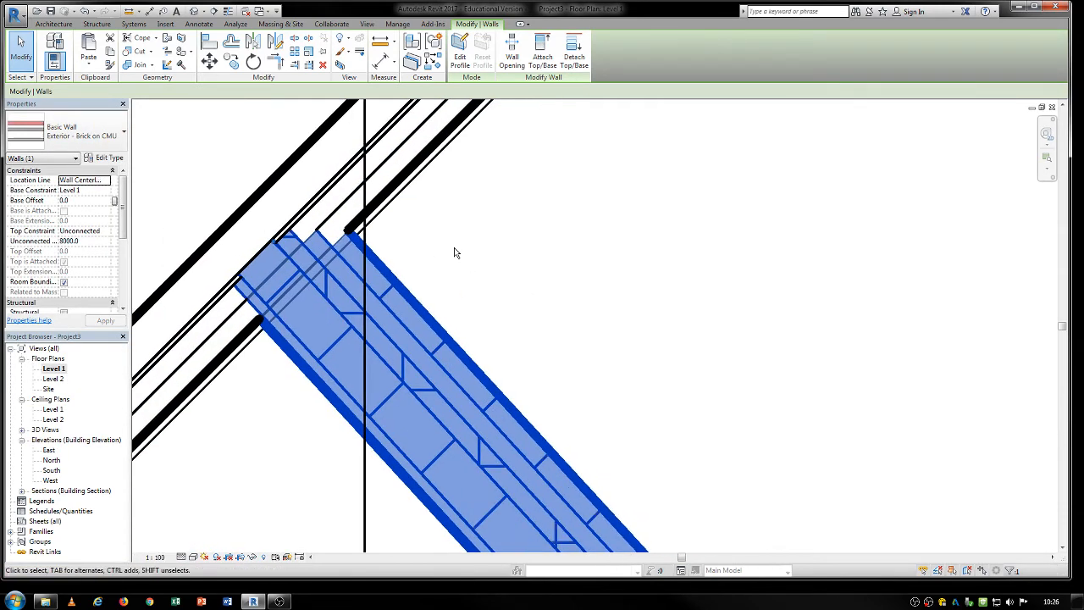
pyautogui.click(454, 253)
pyautogui.scroll(-2, 454, 252)
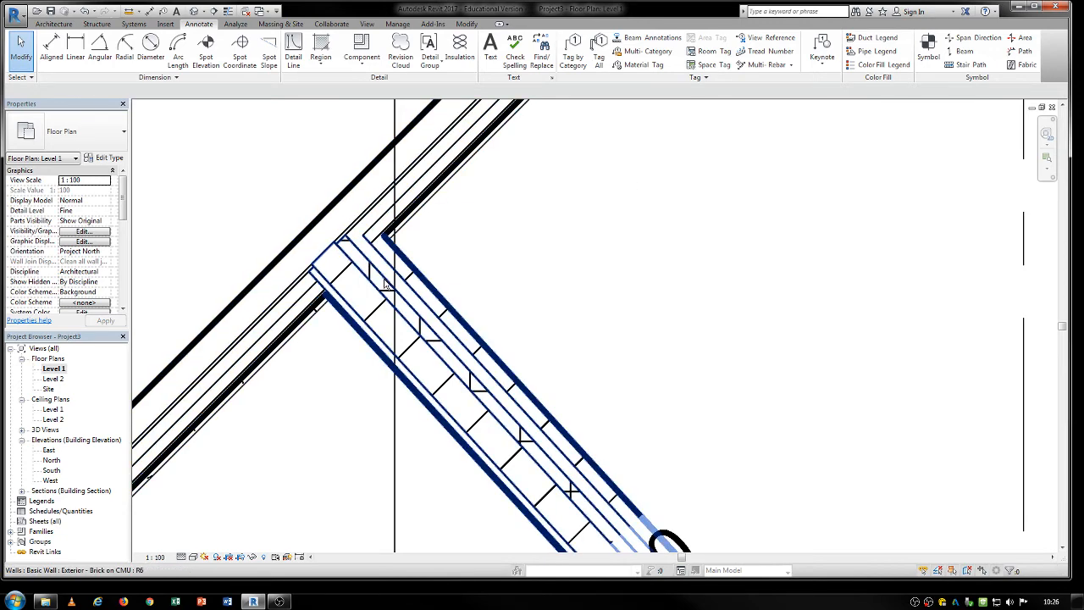
# Compare the wall layer patterns at view scales 1:25, 1:10 and 1:20, and return the Level 1 plan to 1:100.
pyautogui.scroll(2, 283, 223)
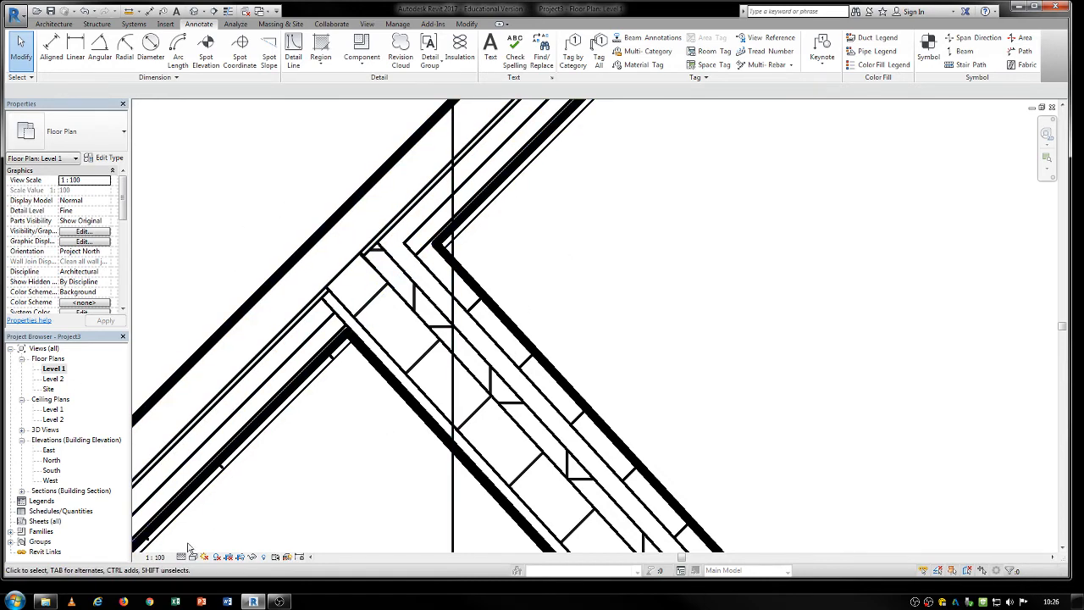
pyautogui.click(155, 556)
pyautogui.click(161, 457)
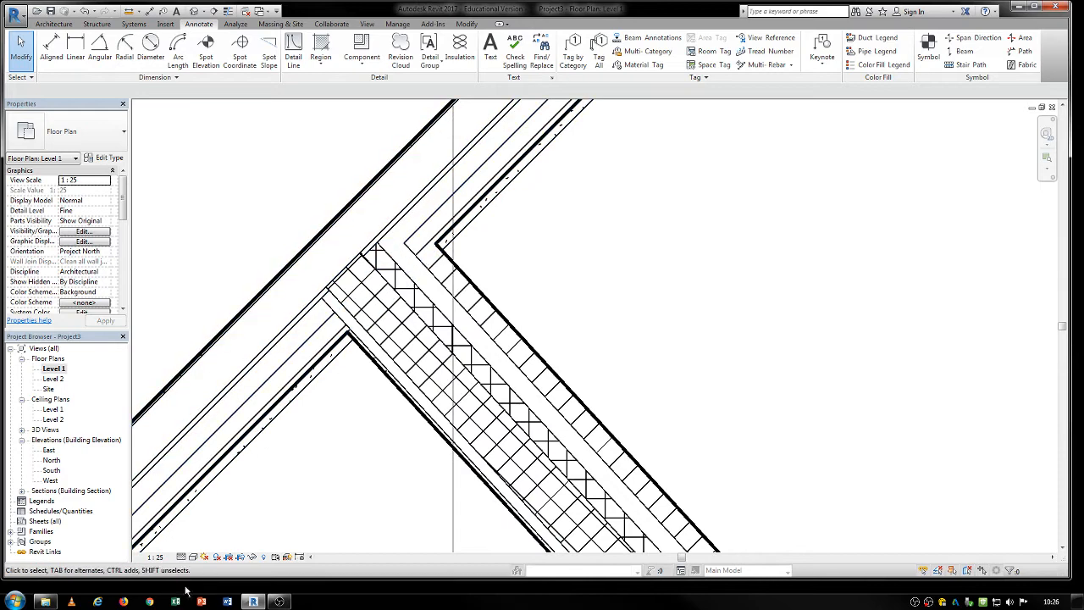
pyautogui.click(156, 558)
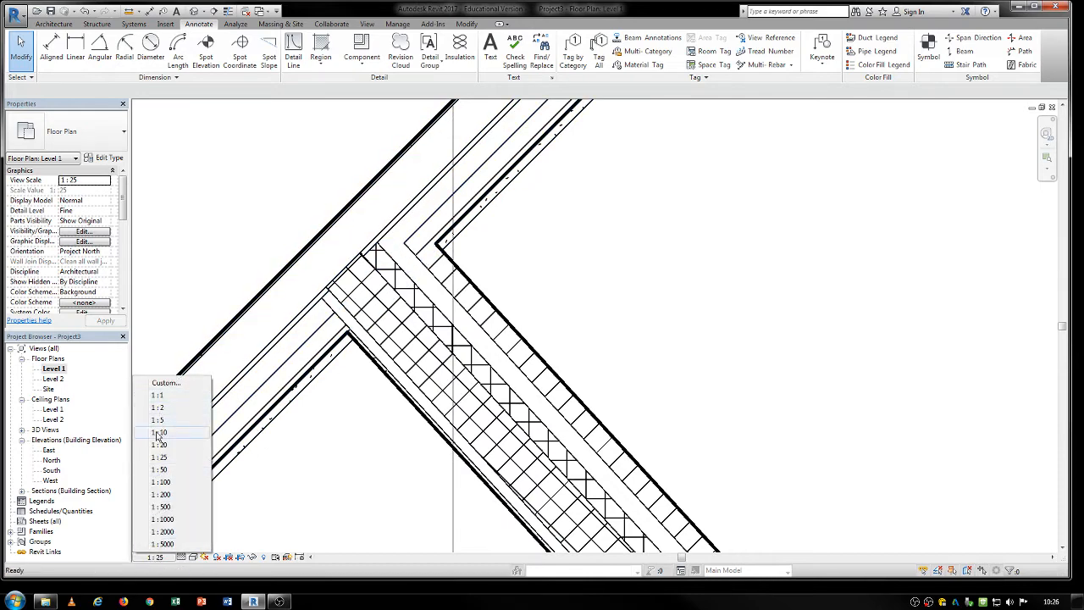
pyautogui.click(158, 433)
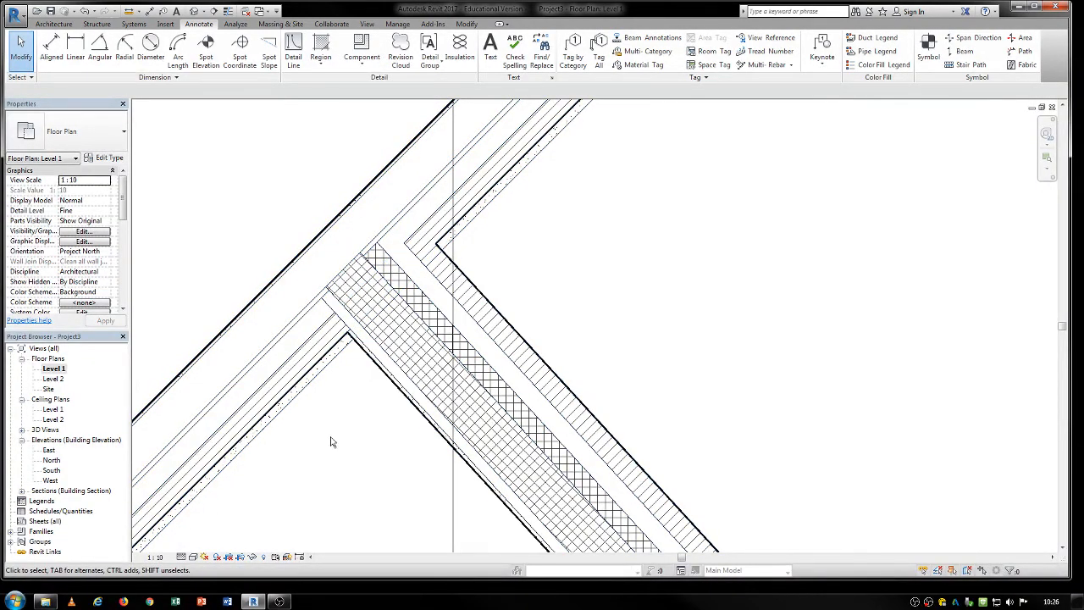
pyautogui.click(156, 557)
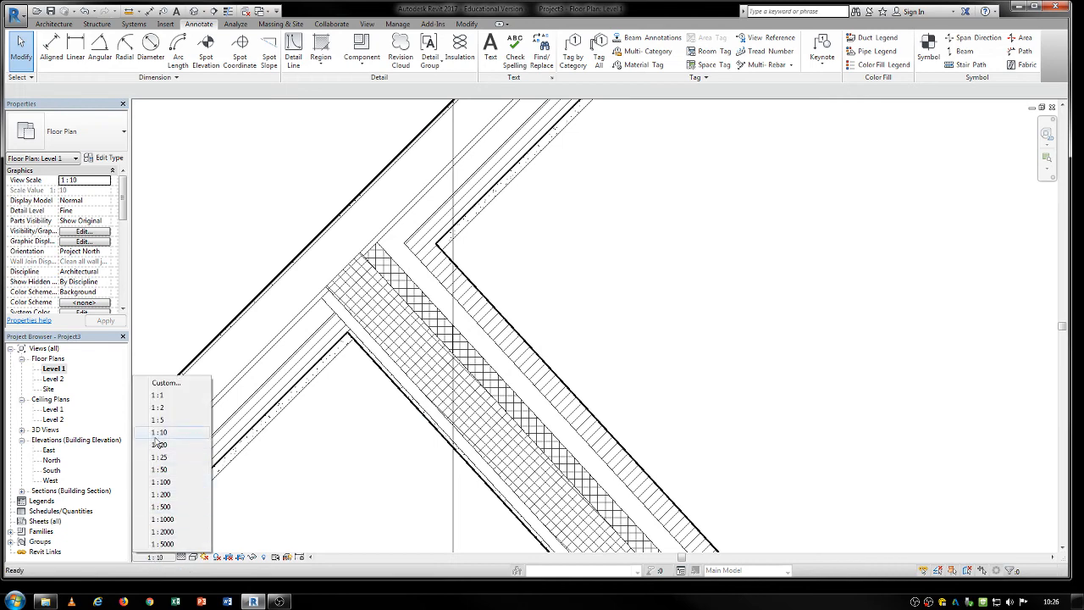
pyautogui.click(158, 444)
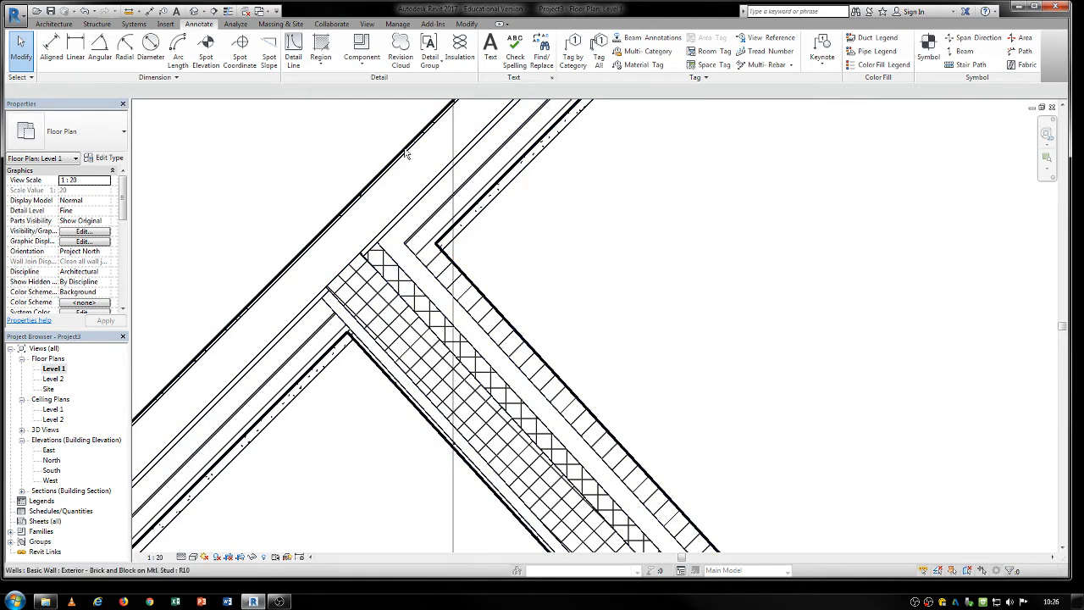
pyautogui.click(157, 558)
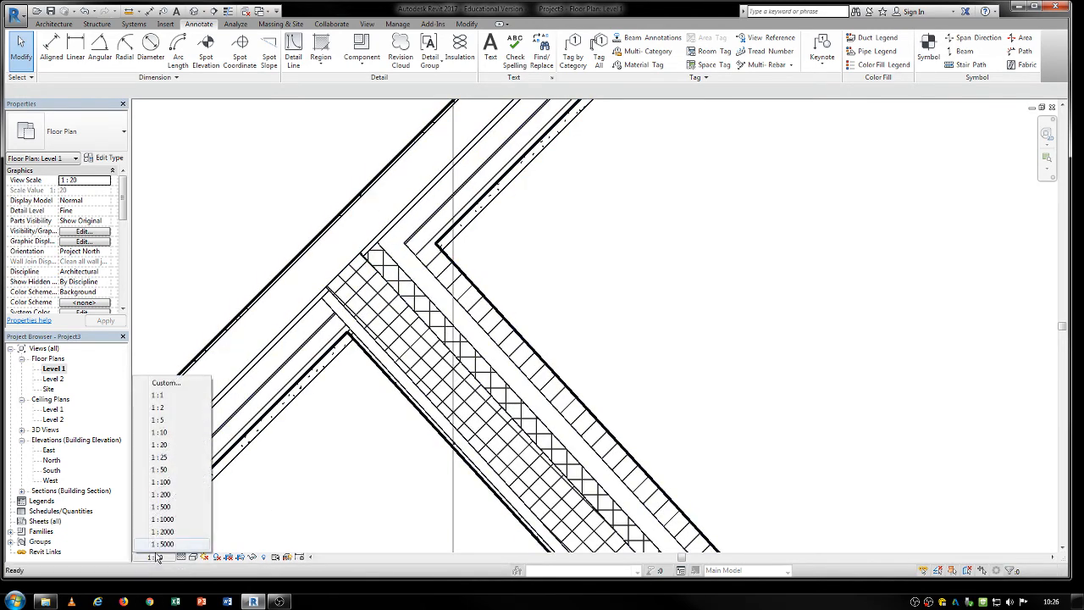
pyautogui.click(161, 482)
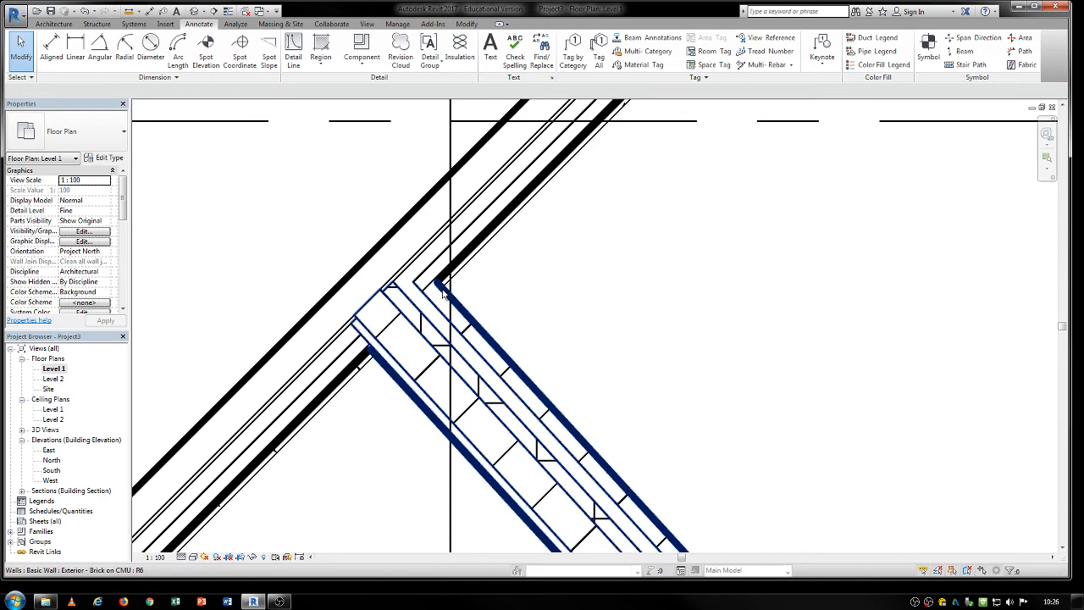
pyautogui.moveTo(431, 314); pyautogui.dragTo(426, 284, button='middle')
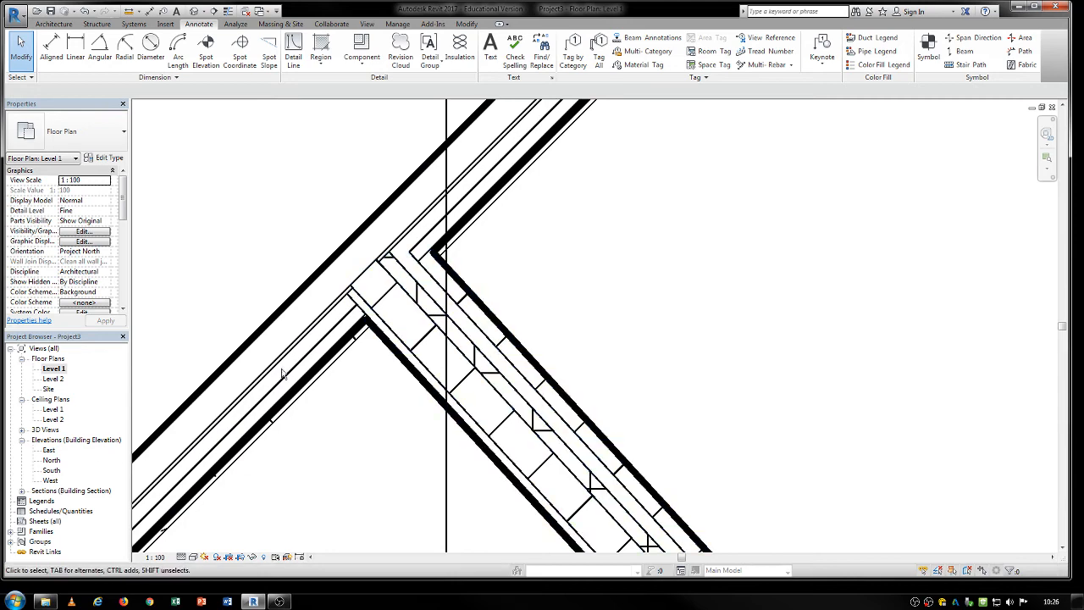
# Open the building section between grids 2 and 3 and set the base offset of the wall at grid A to -300.
pyautogui.scroll(-6, 283, 374)
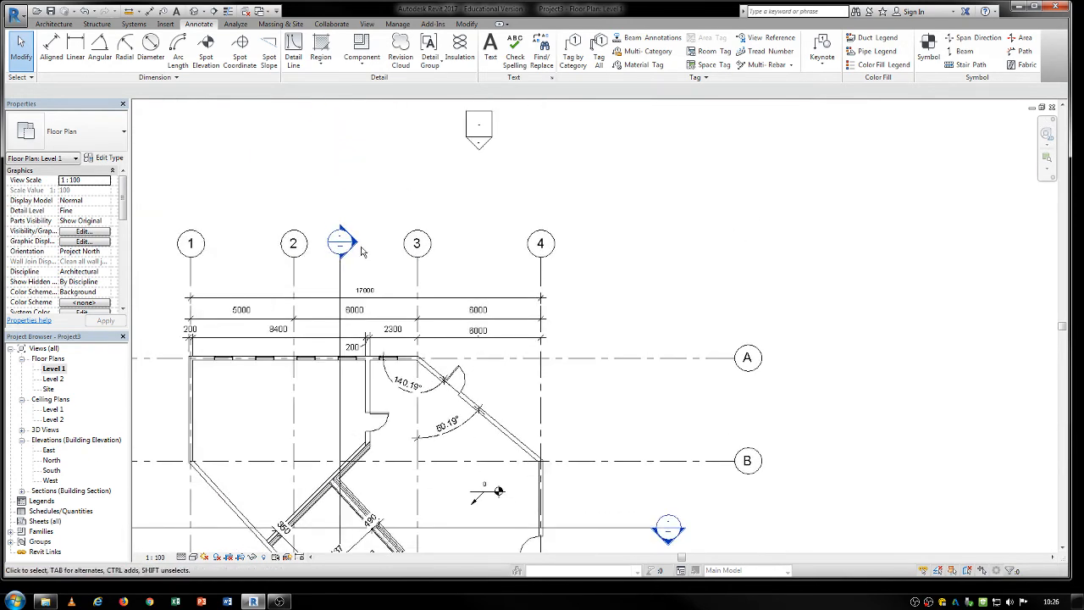
pyautogui.doubleClick(357, 245)
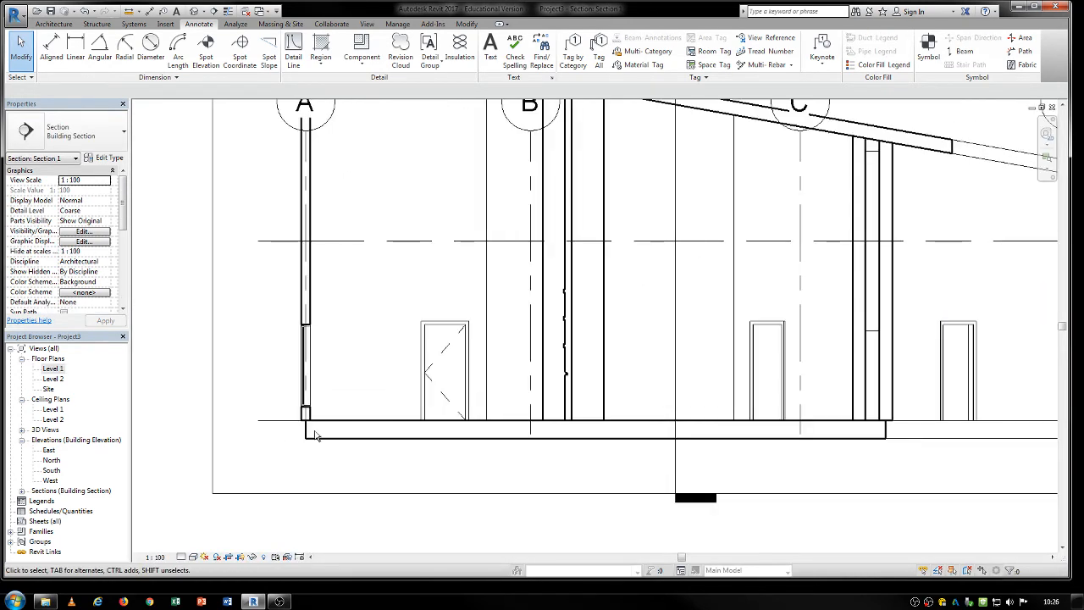
pyautogui.scroll(4, 315, 435)
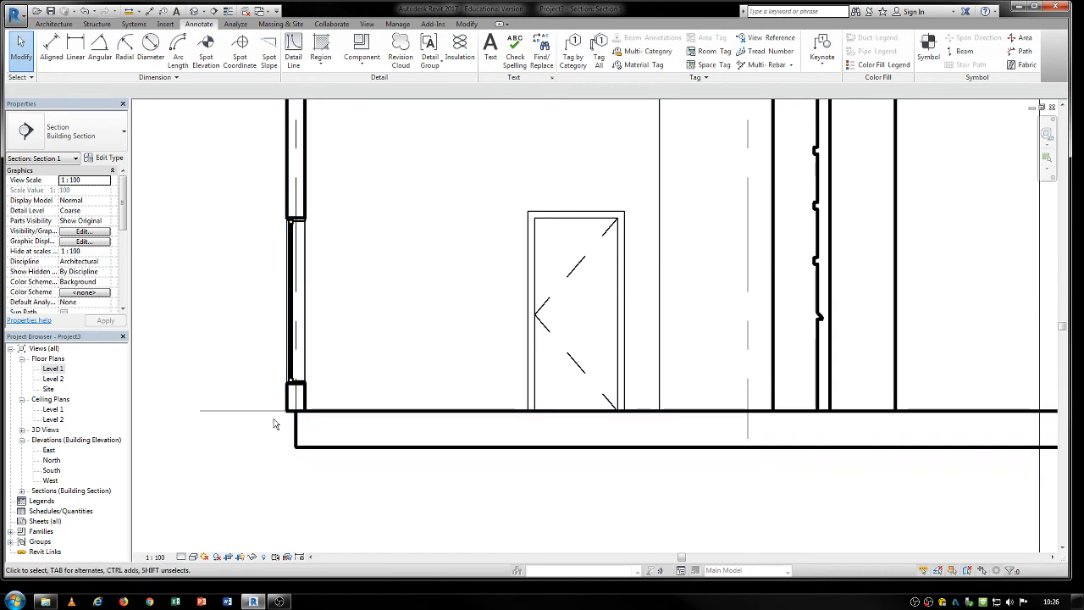
pyautogui.click(296, 398)
pyautogui.scroll(2, 284, 415)
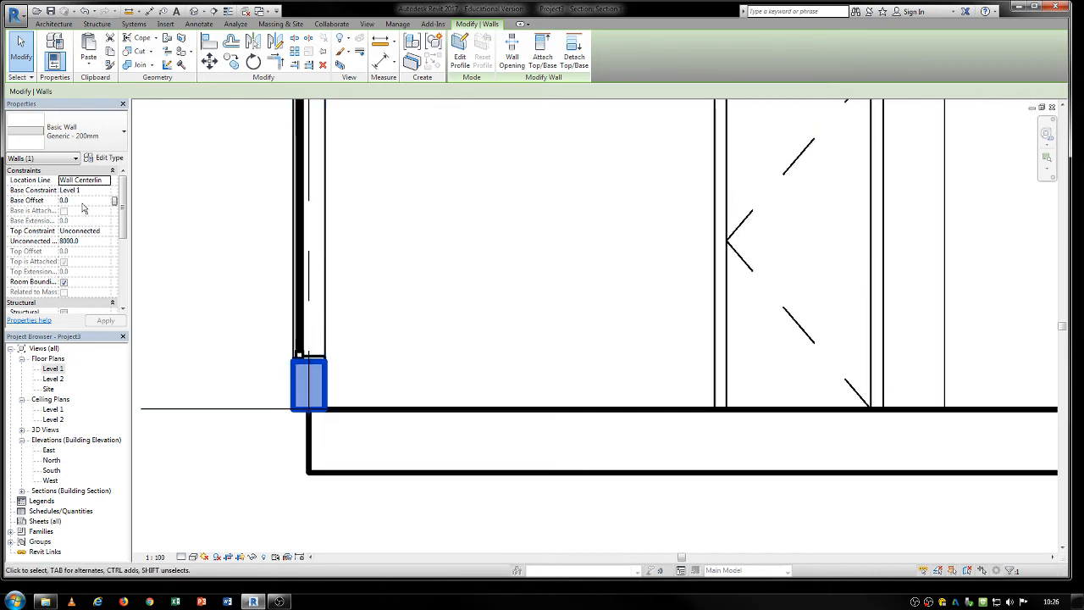
pyautogui.click(79, 200)
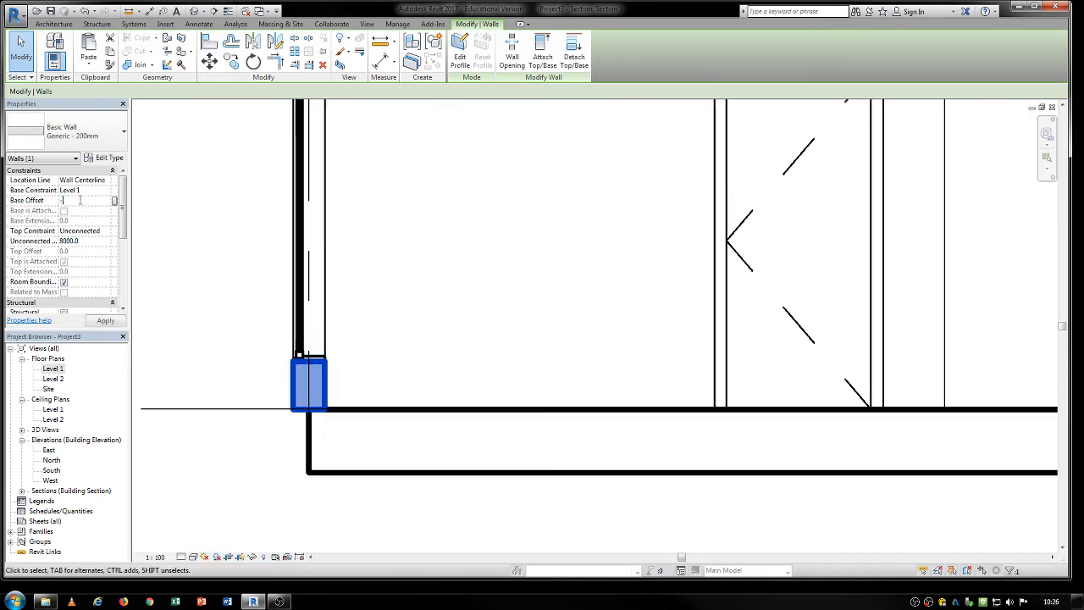
pyautogui.write('-300')
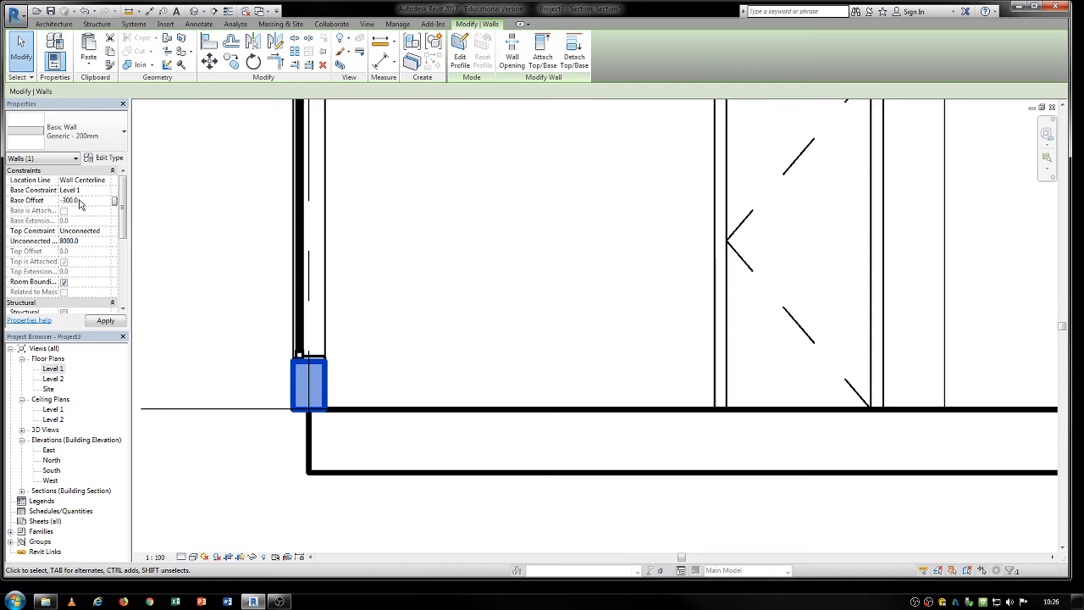
pyautogui.click(327, 501)
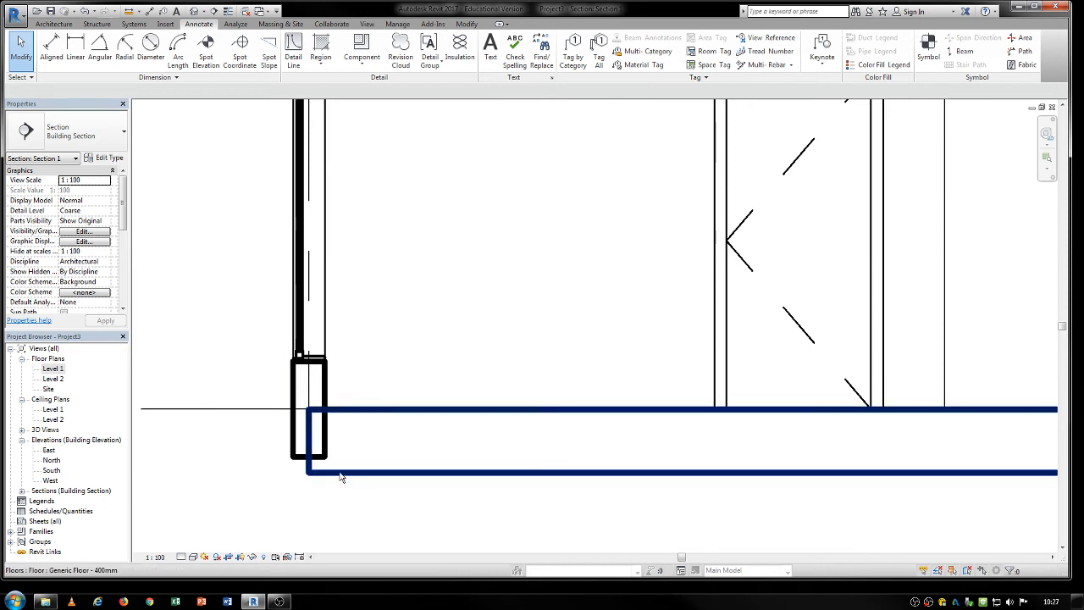
# Join the Generic Floor - 400mm slab with the lowered wall at grid A.
pyautogui.click(342, 474)
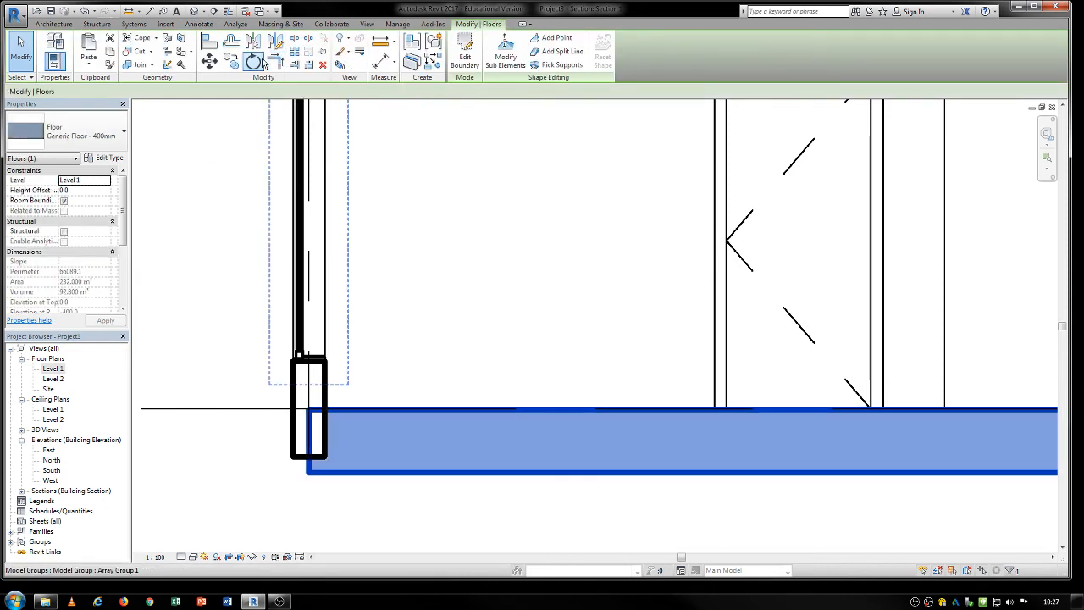
pyautogui.click(127, 67)
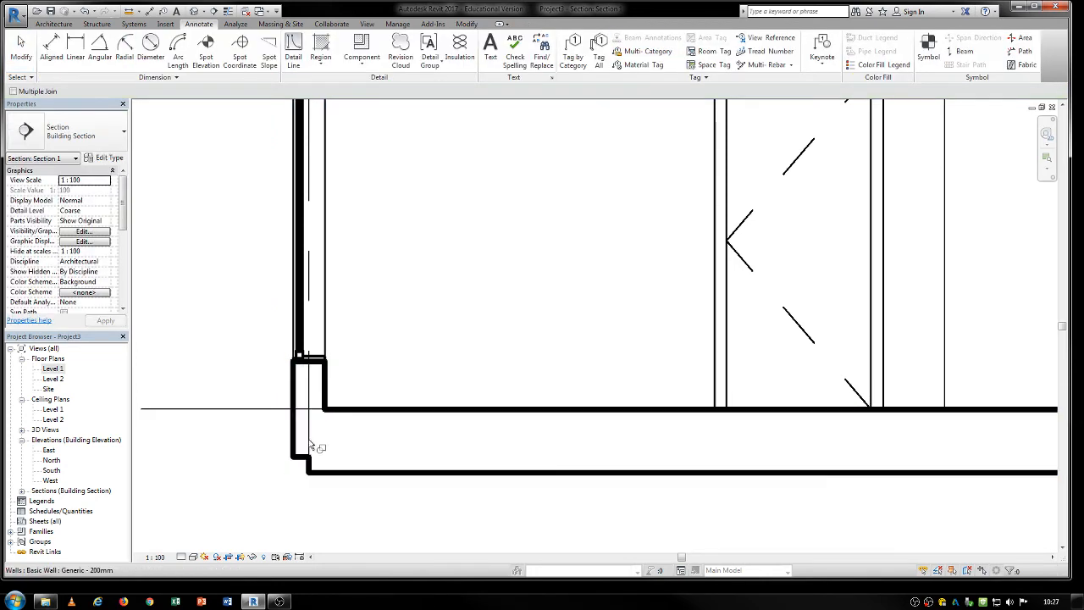
pyautogui.scroll(1, 334, 482)
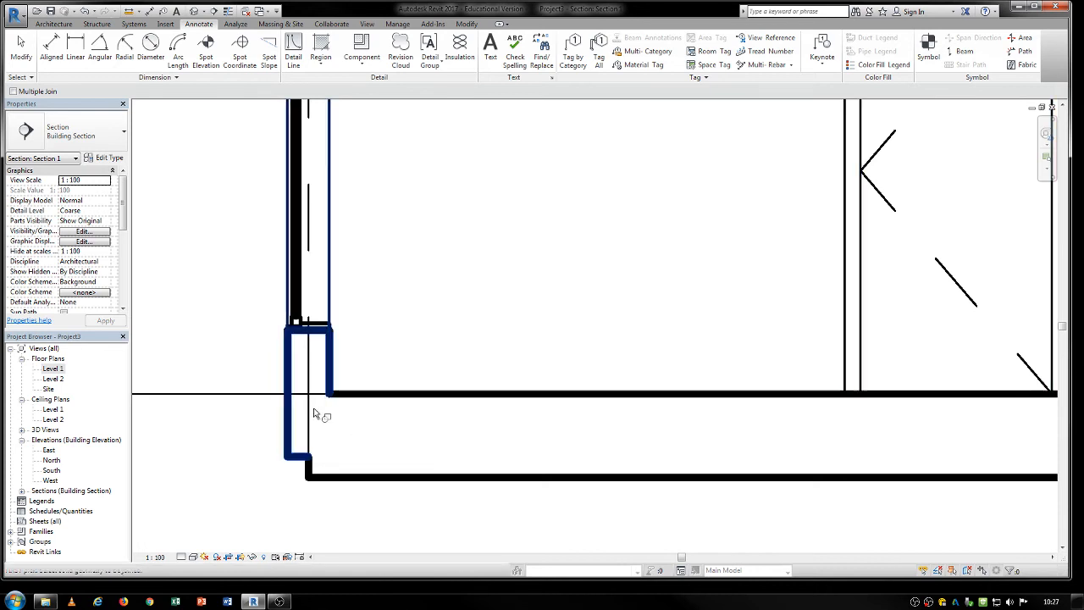
# Set the section view's detail level to Medium and finally to Fine.
pyautogui.click(193, 557)
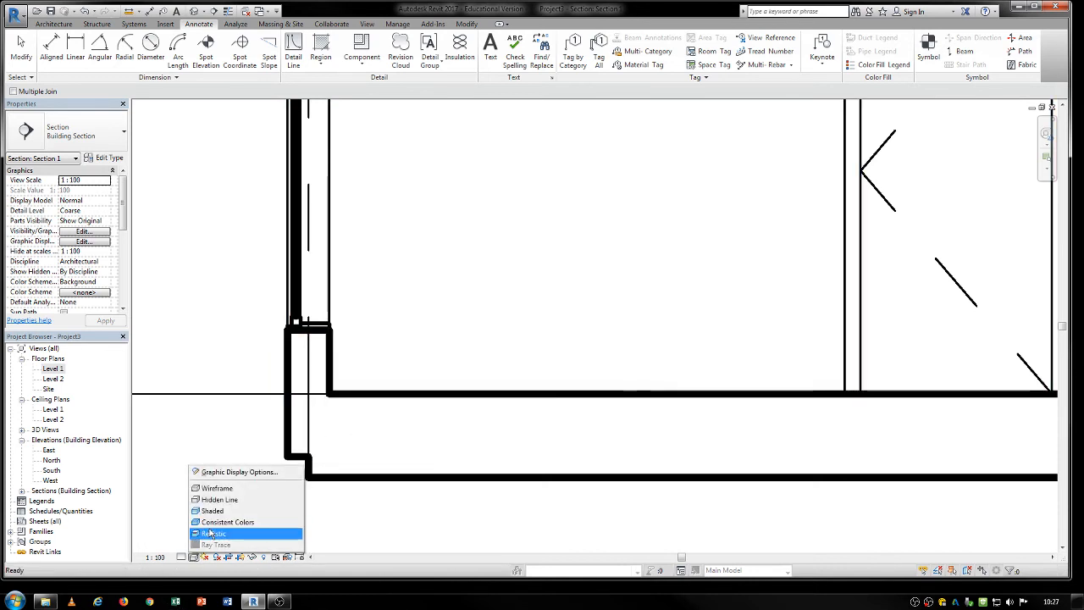
pyautogui.click(183, 558)
pyautogui.click(200, 532)
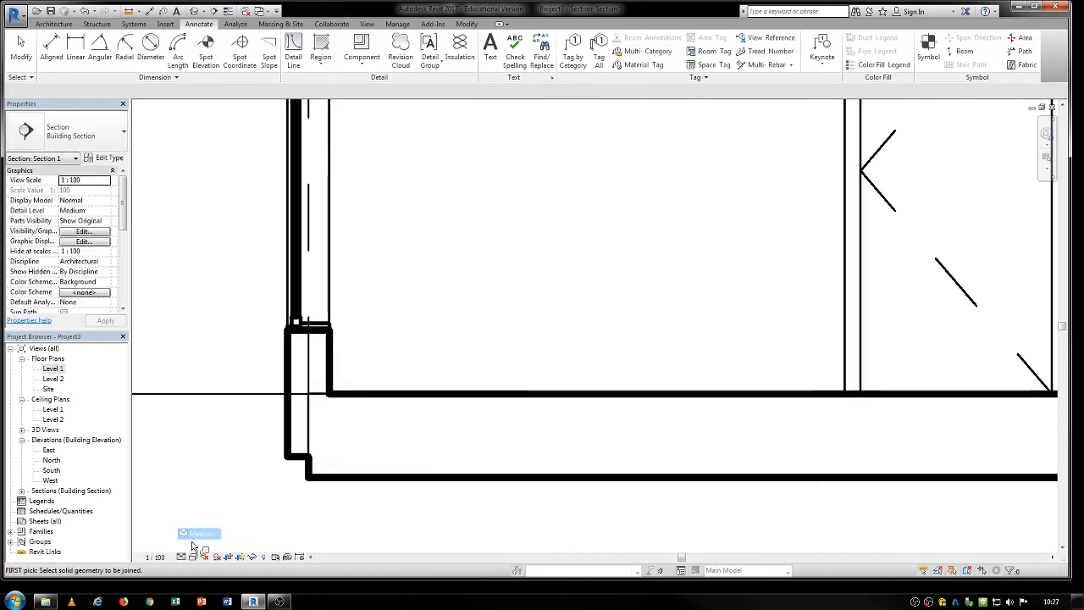
pyautogui.click(182, 557)
pyautogui.click(200, 546)
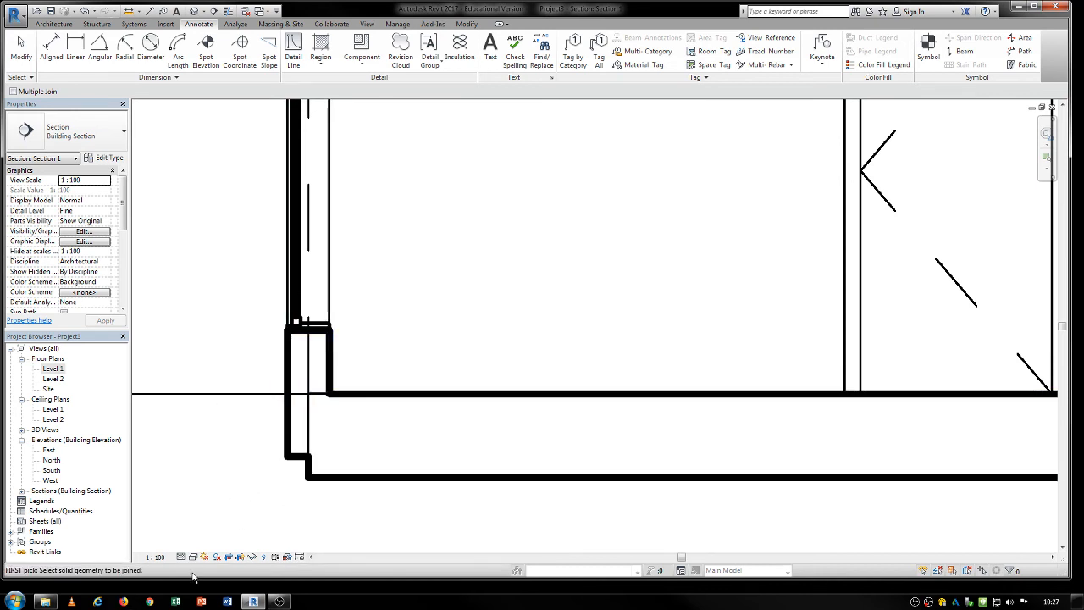
# Return to the Level 1 floor plan at the junction of the two layered interior walls.
pyautogui.doubleClick(53, 370)
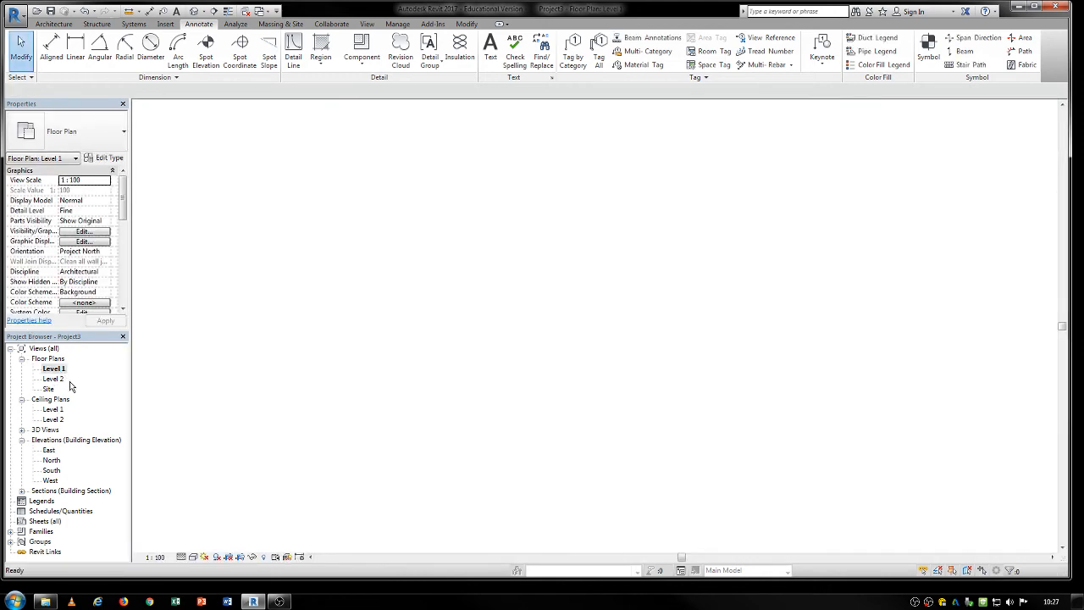
pyautogui.scroll(5, 347, 277)
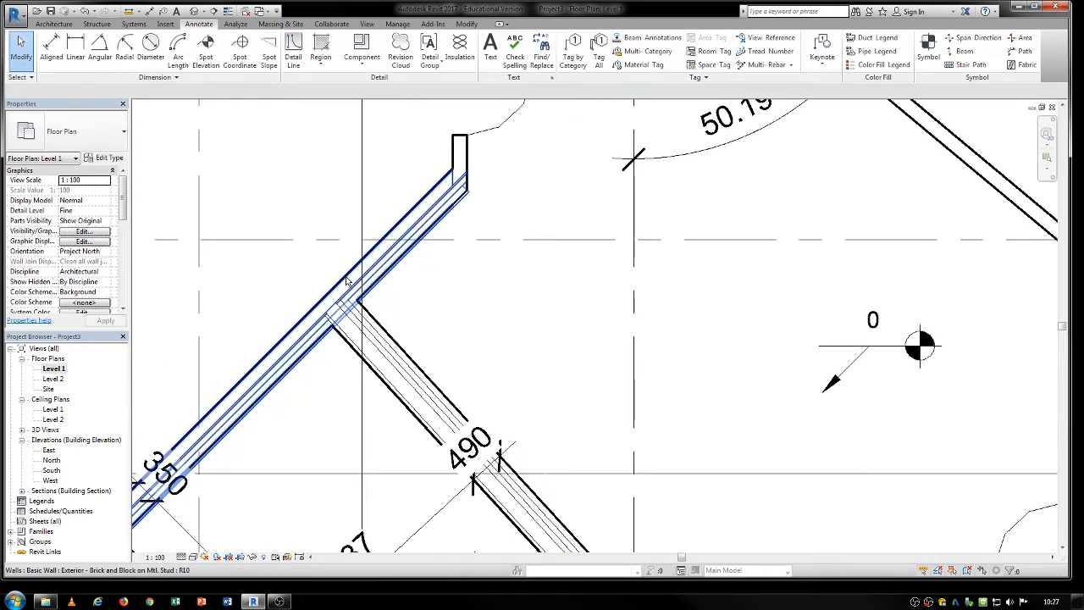
pyautogui.moveTo(339, 366); pyautogui.dragTo(313, 307)
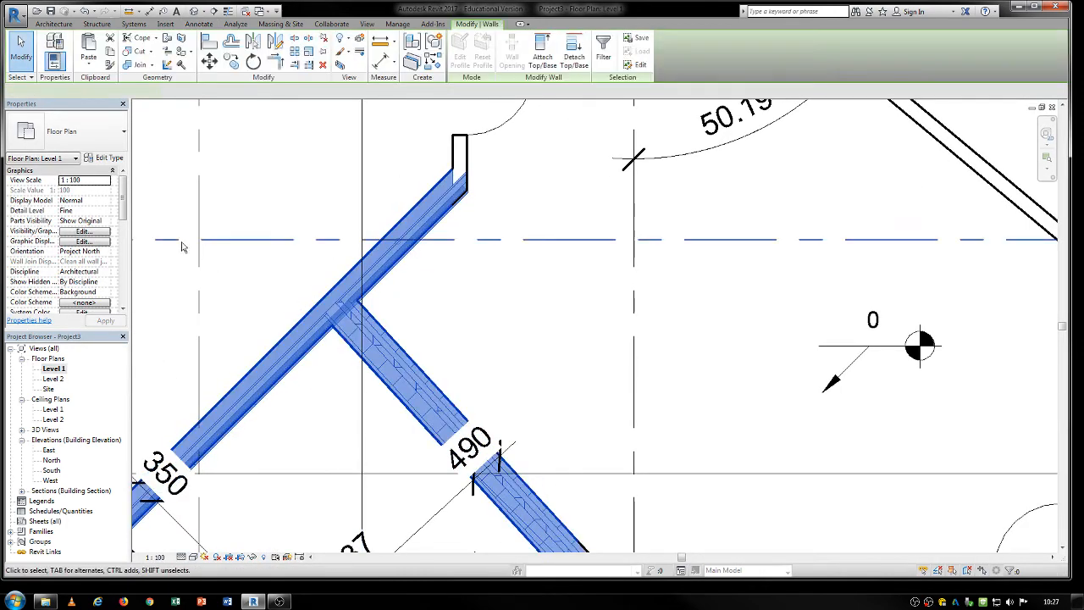
pyautogui.click(123, 131)
pyautogui.scroll(-1, 109, 322)
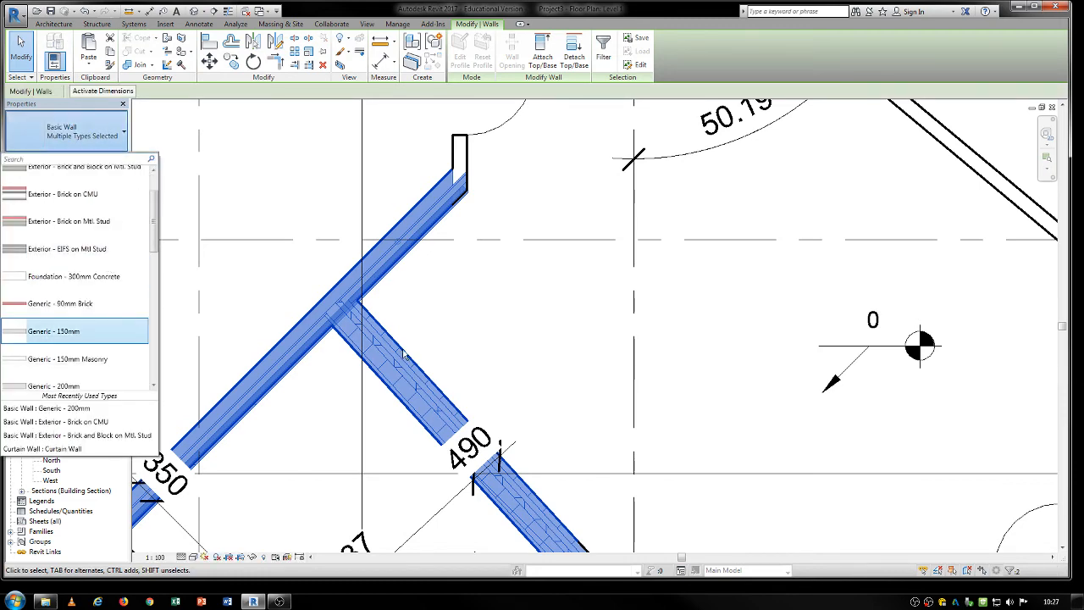
pyautogui.click(447, 337)
# Match the two layered interior walls to the Generic - 200mm type of the sloped outer wall.
pyautogui.scroll(-2, 447, 336)
pyautogui.moveTo(447, 337); pyautogui.dragTo(512, 325, button='middle')
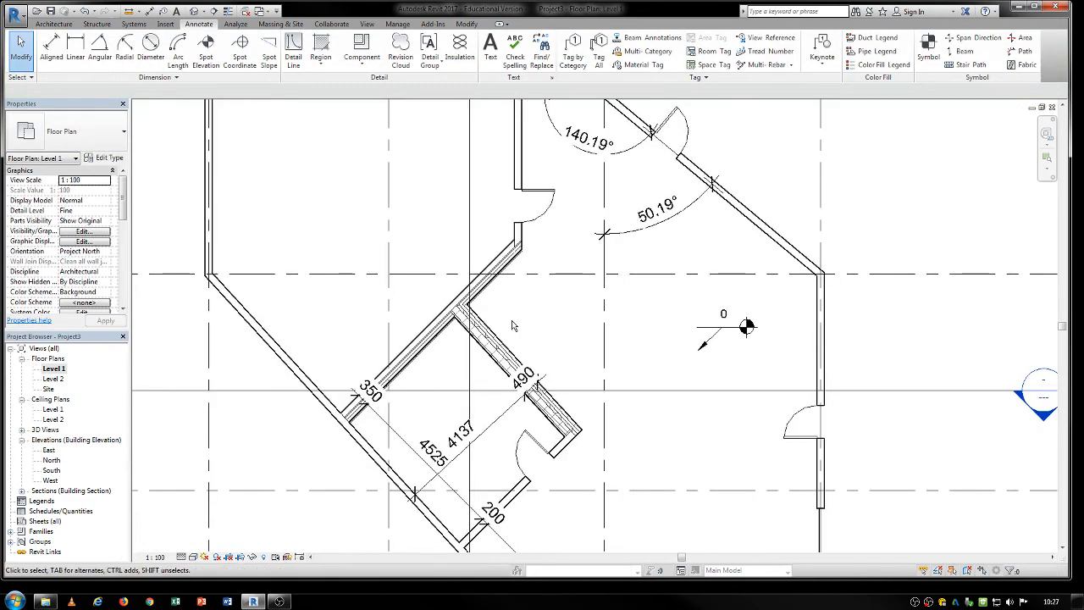
pyautogui.press('m')
pyautogui.press('a')
pyautogui.click(304, 380)
pyautogui.click(488, 342)
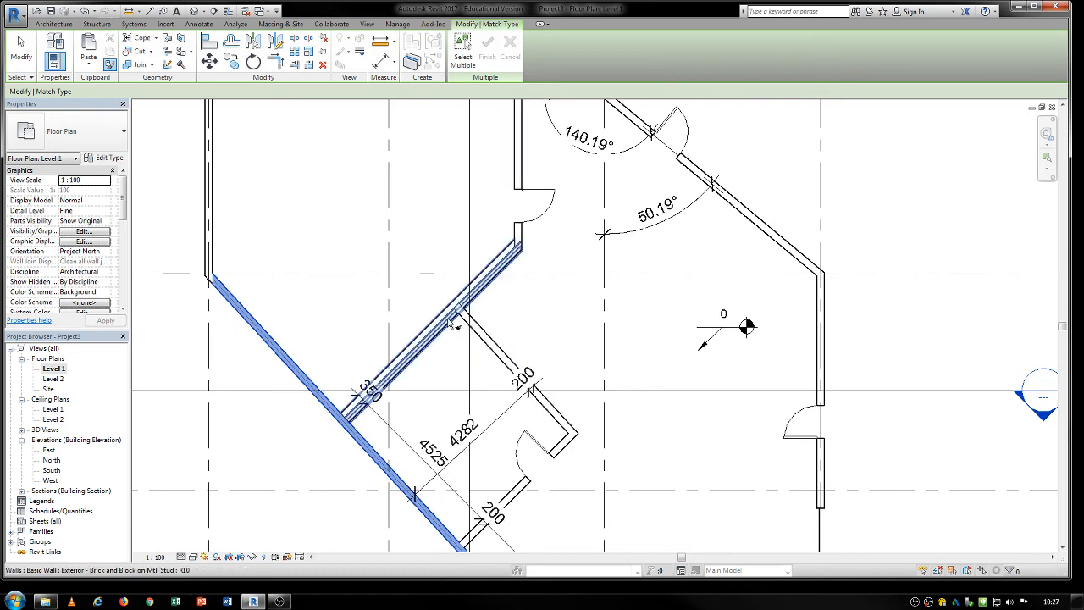
pyautogui.click(434, 332)
pyautogui.scroll(-1, 423, 326)
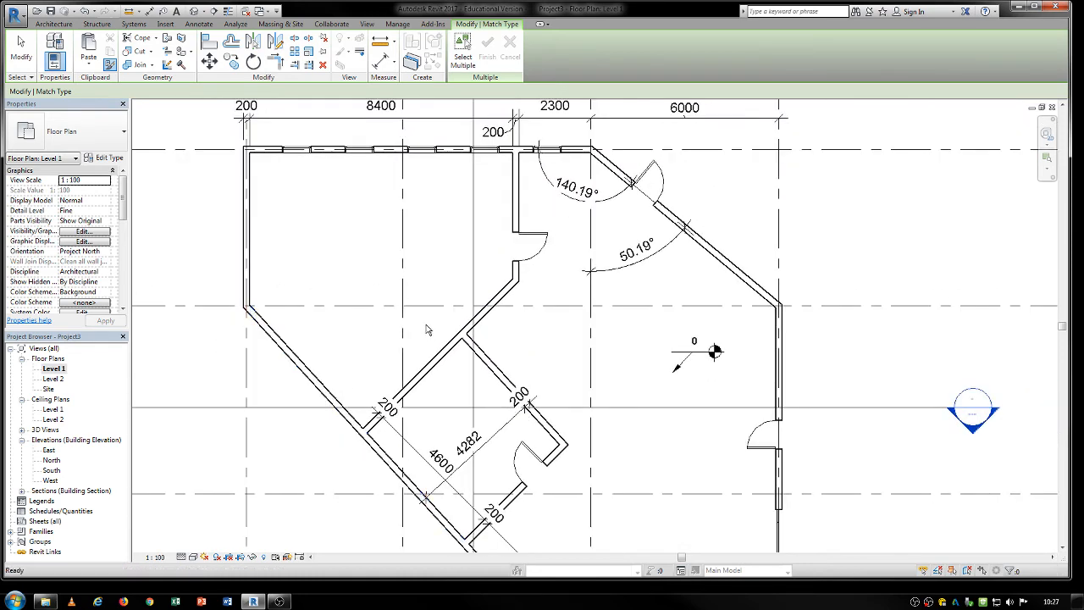
pyautogui.press('Escape')
pyautogui.scroll(2, 474, 337)
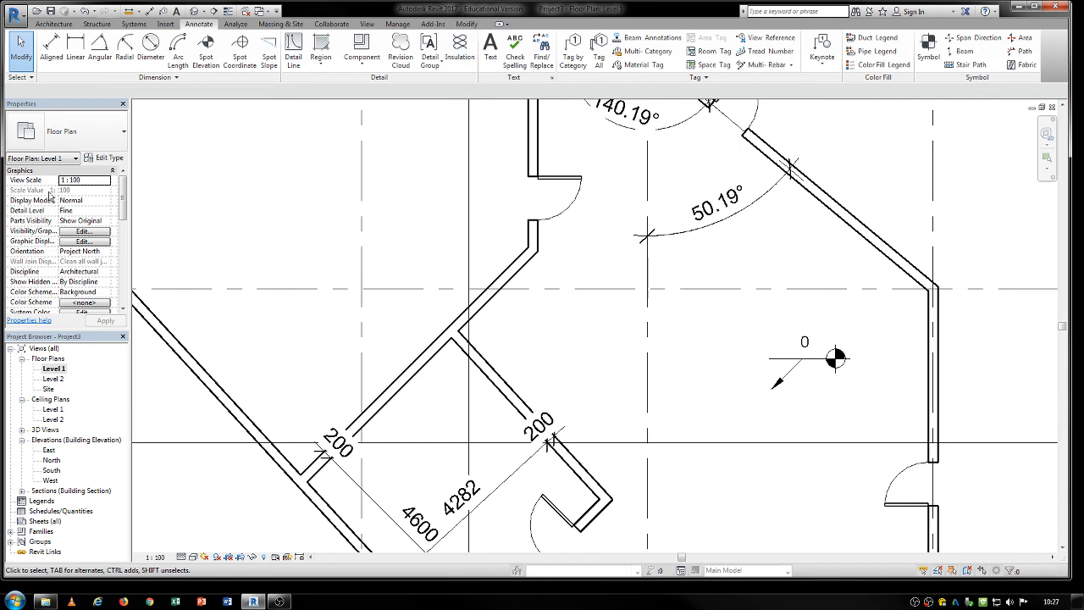
pyautogui.click(294, 53)
pyautogui.scroll(5, 455, 335)
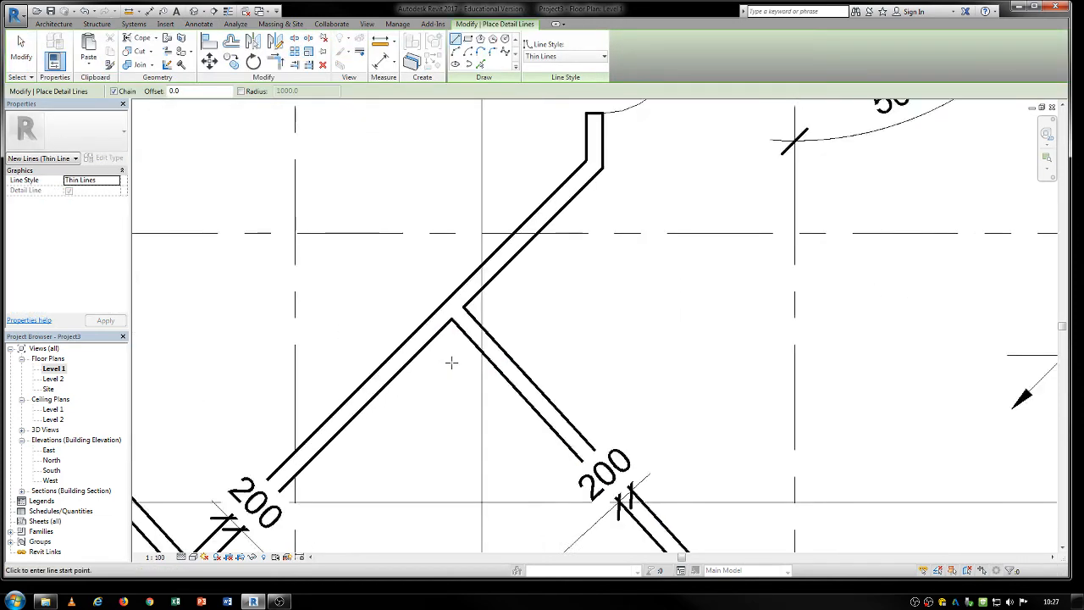
pyautogui.scroll(1, 453, 297)
pyautogui.click(472, 290)
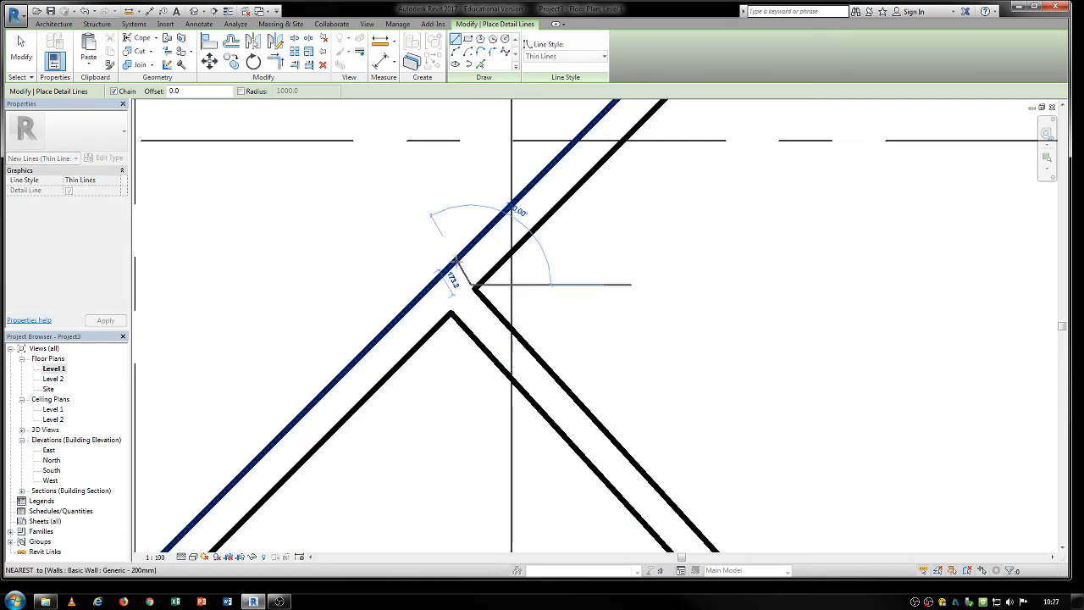
pyautogui.press('Escape')
pyautogui.press('Escape')
# Draw a small detail-line rectangle in Thin Lines inside the wall end at the interior door's upper jamb.
pyautogui.scroll(-6, 459, 268)
pyautogui.scroll(4, 387, 387)
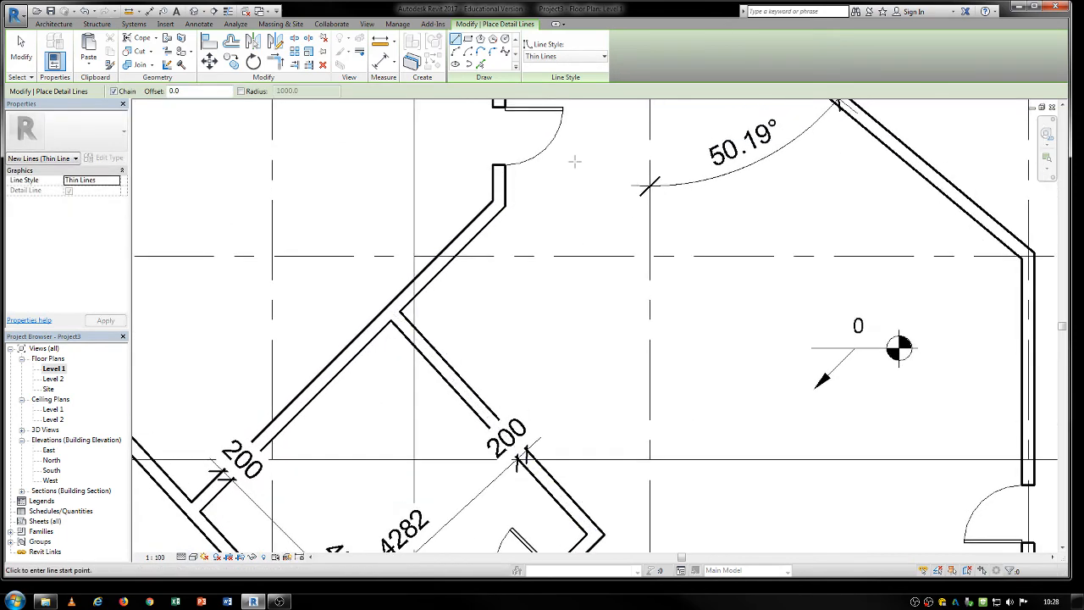
pyautogui.scroll(4, 527, 323)
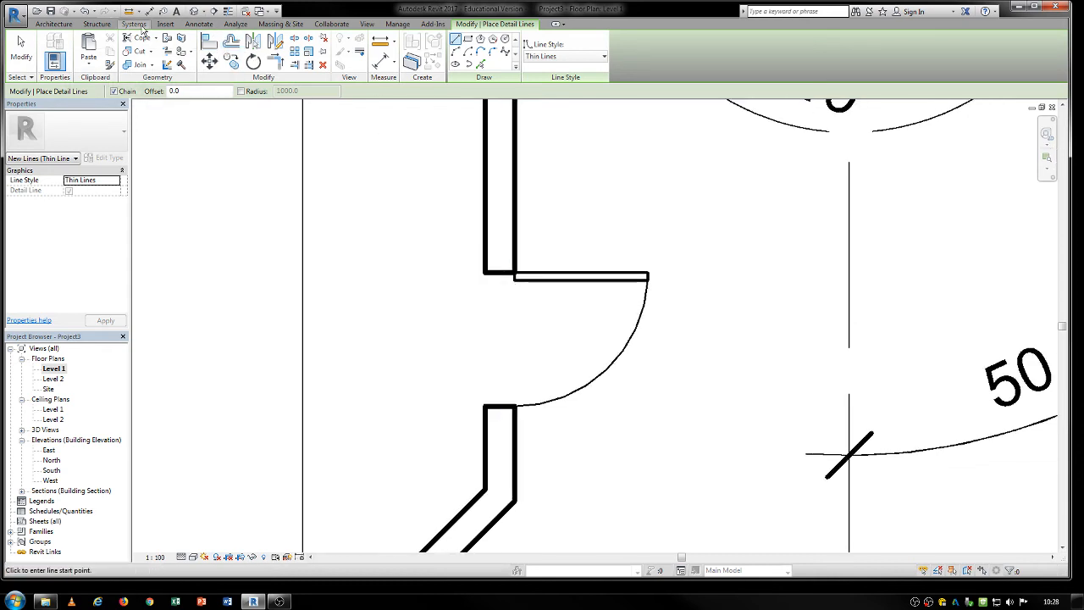
pyautogui.click(199, 23)
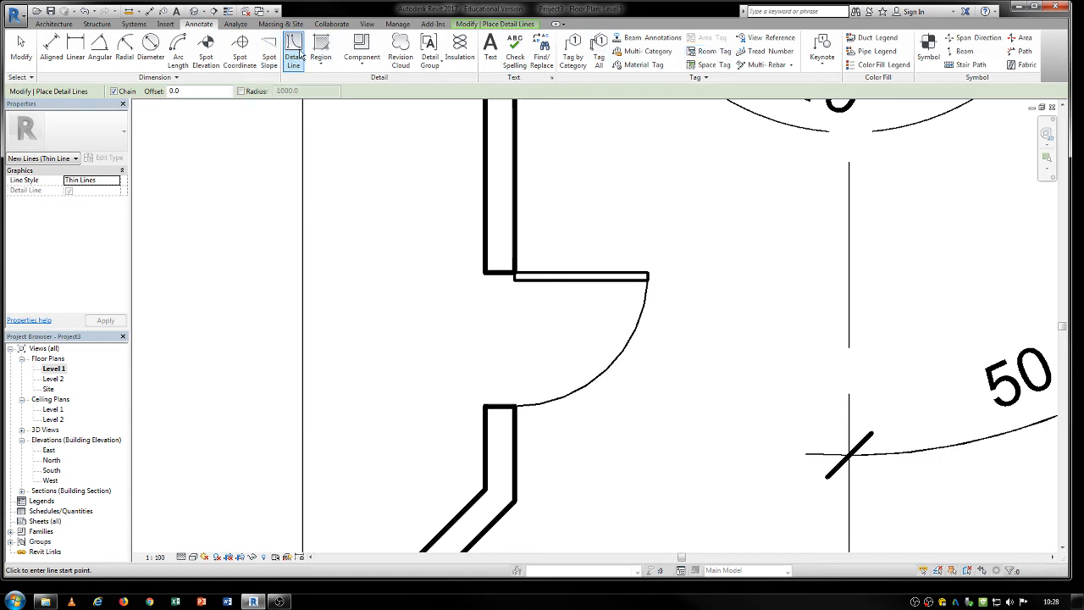
pyautogui.click(482, 24)
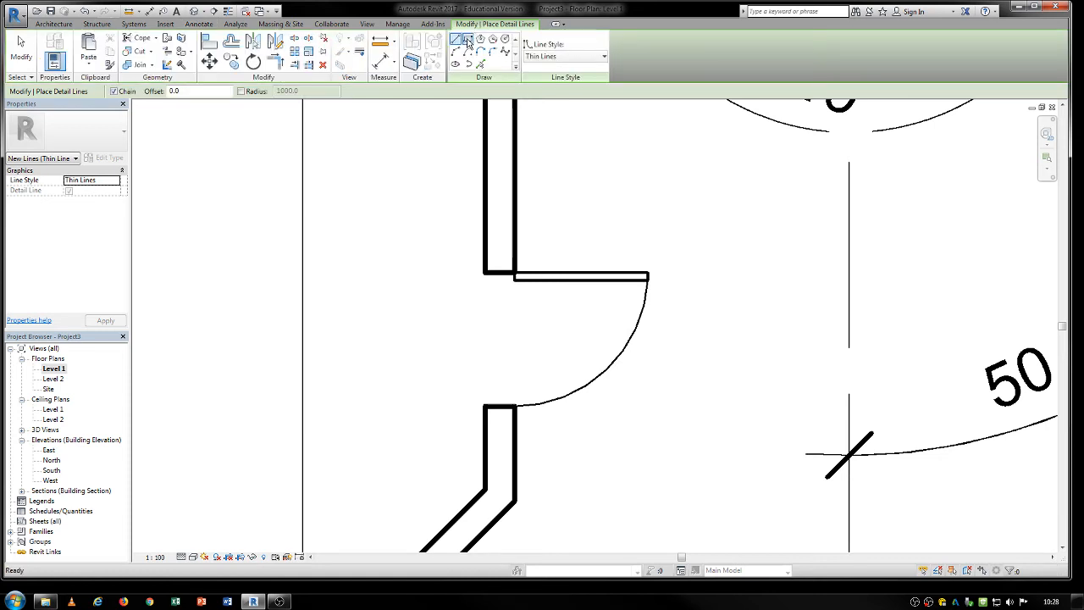
pyautogui.click(468, 42)
pyautogui.scroll(6, 495, 274)
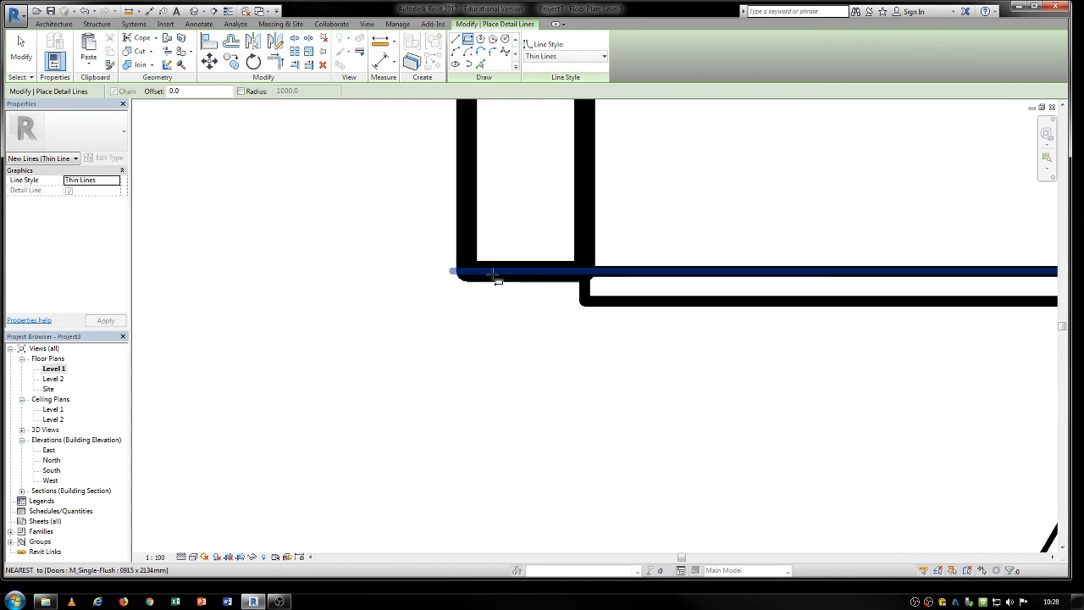
pyautogui.click(493, 270)
pyautogui.click(546, 234)
pyautogui.scroll(-3, 552, 254)
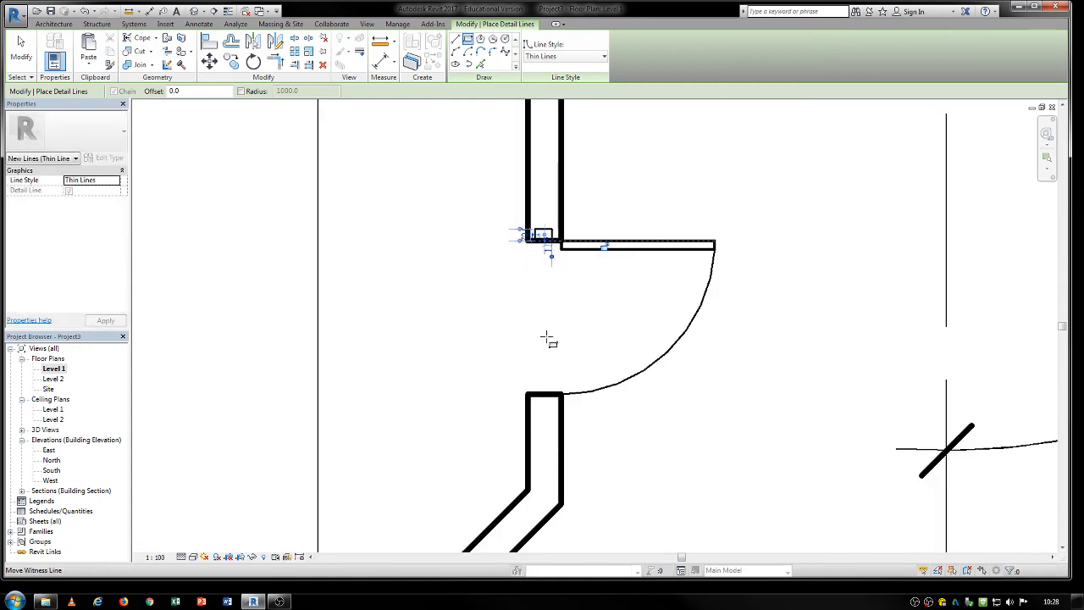
# Draw a matching detail-line rectangle about 75 mm deep inside the wall end at the door's lower jamb.
pyautogui.scroll(3, 524, 411)
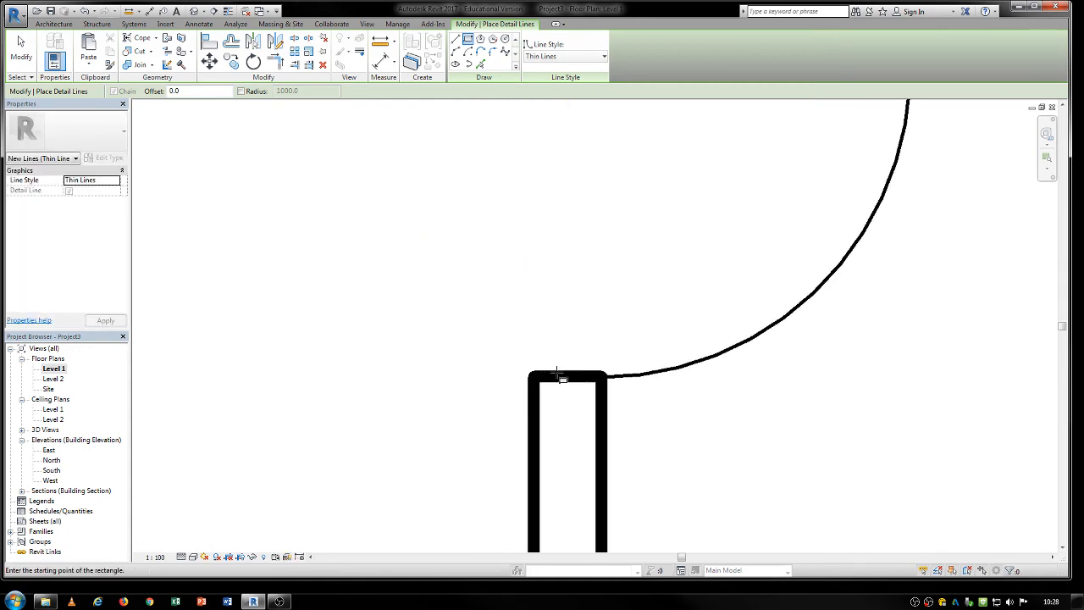
pyautogui.click(549, 375)
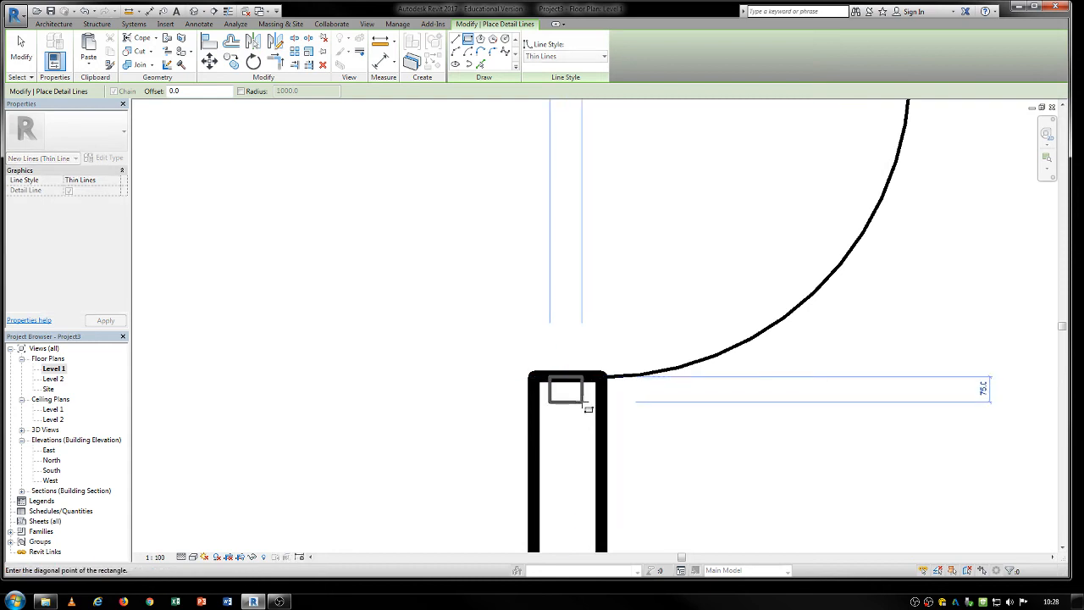
pyautogui.scroll(-3, 589, 404)
pyautogui.press('Escape')
pyautogui.press('Escape')
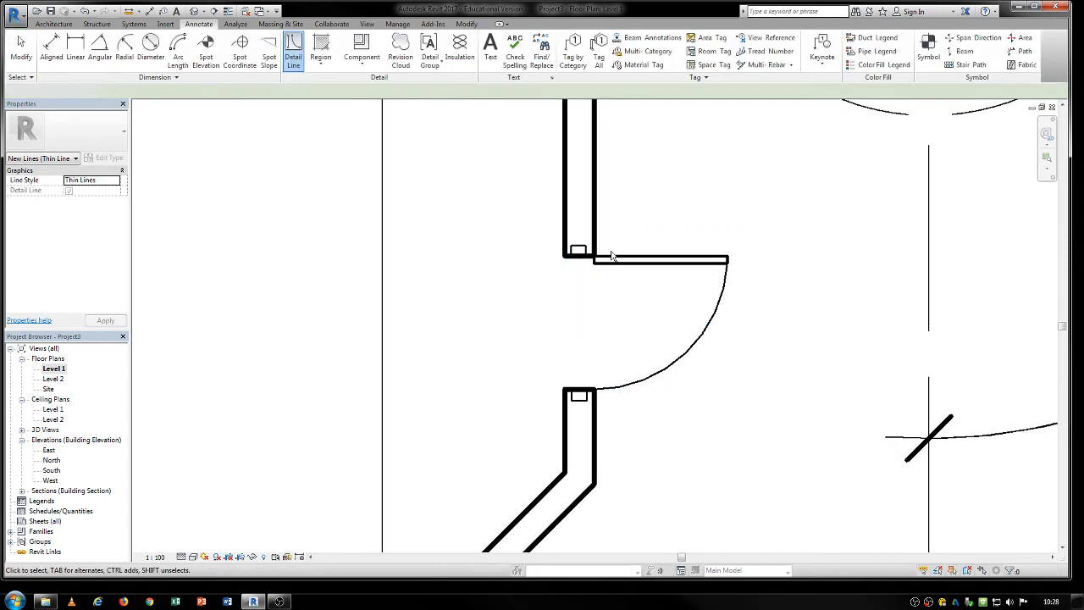
# Examine the detail-line rectangles at the two door jambs up close and within the wider floor plan.
pyautogui.scroll(3, 576, 242)
pyautogui.click(574, 257)
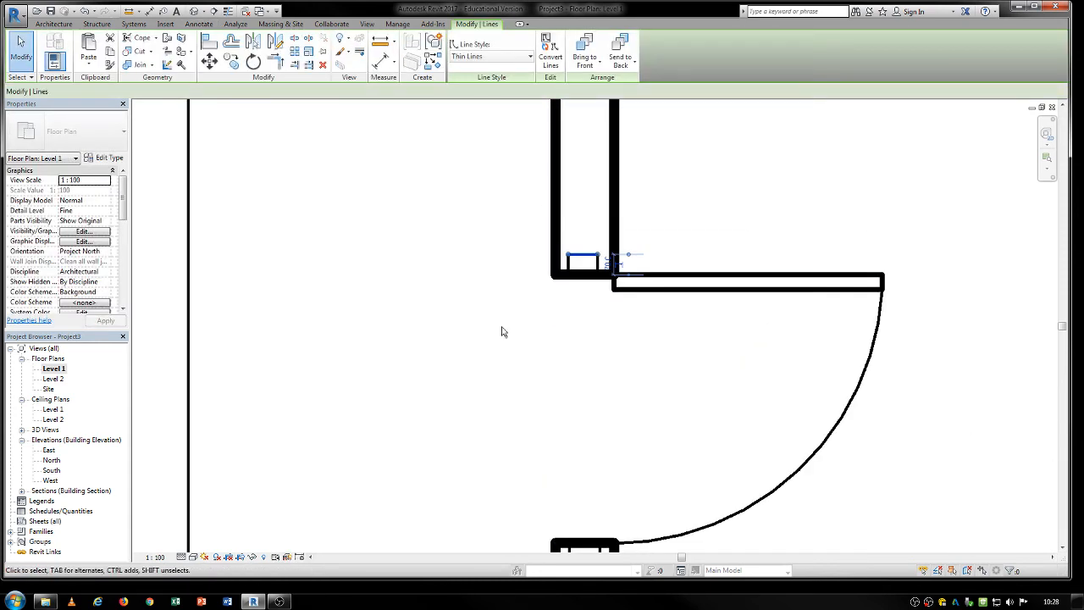
pyautogui.scroll(-1, 595, 303)
pyautogui.click(566, 320)
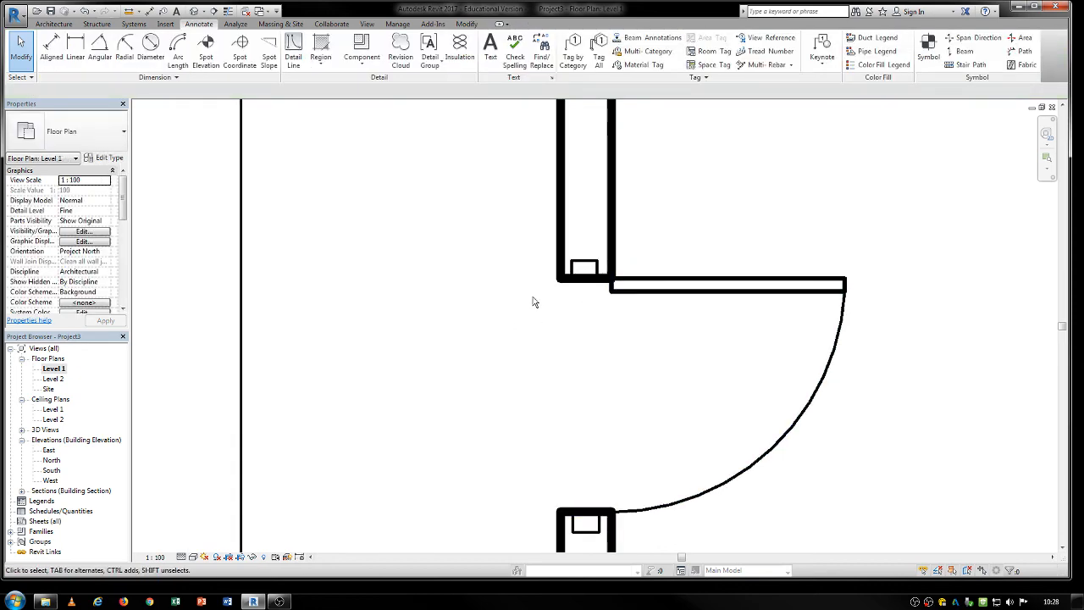
pyautogui.scroll(-6, 601, 305)
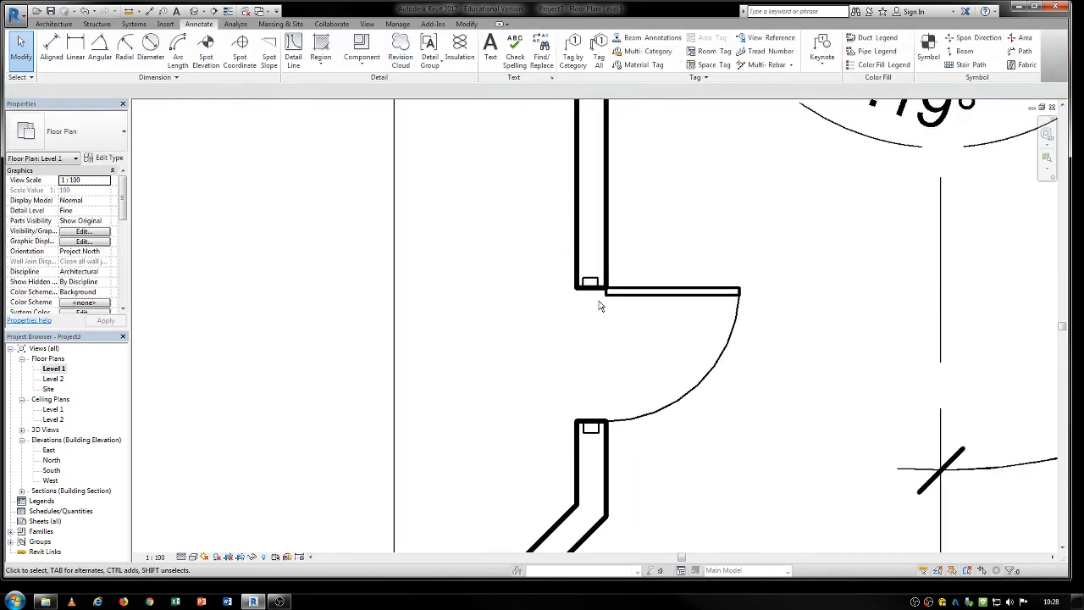
pyautogui.moveTo(622, 339); pyautogui.dragTo(585, 345, button='middle')
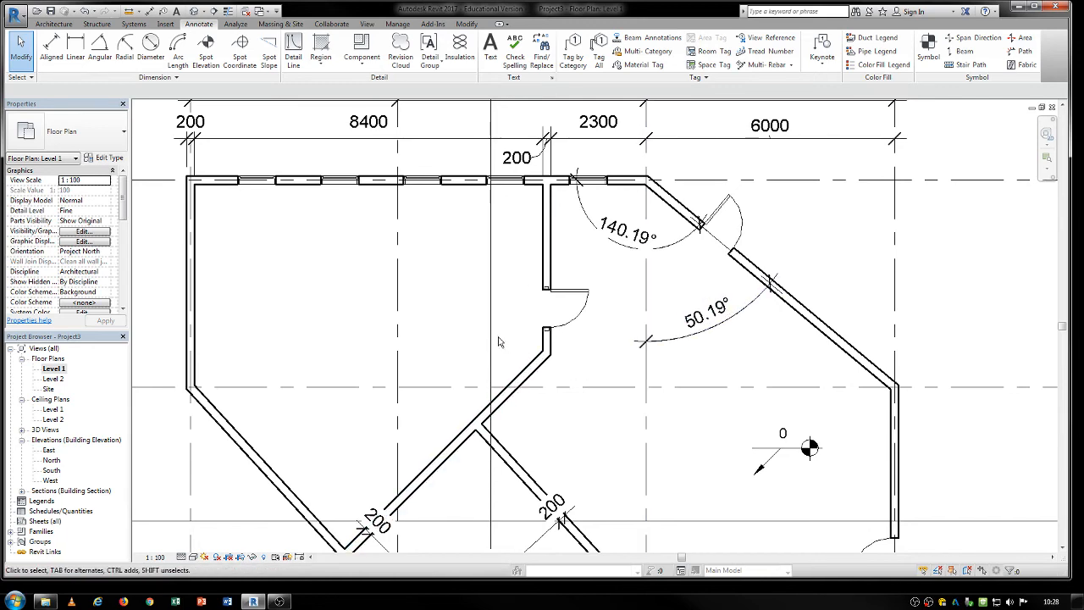
pyautogui.scroll(5, 498, 342)
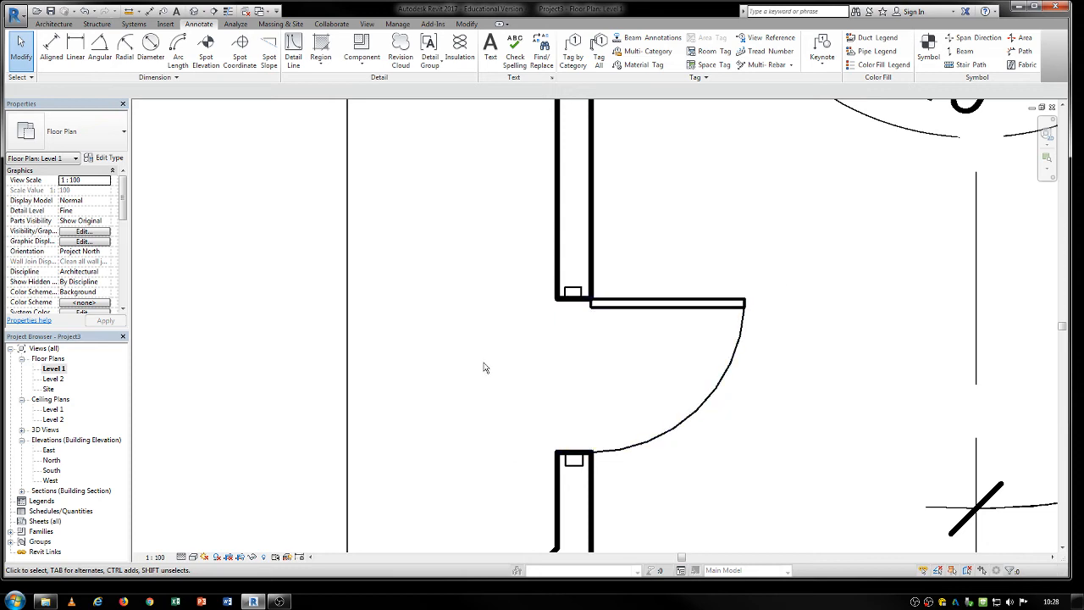
pyautogui.moveTo(483, 368); pyautogui.dragTo(336, 277, button='middle')
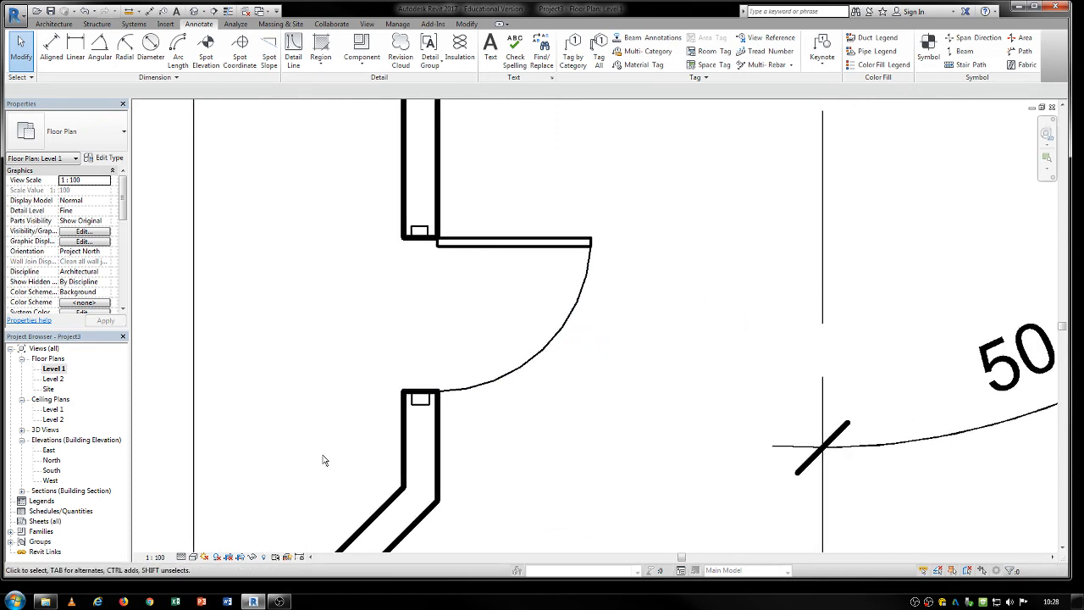
# Sketch a rectangular filled region boundary about 948 mm long inside the wall, extending up from the upper jamb rectangle.
pyautogui.click(320, 68)
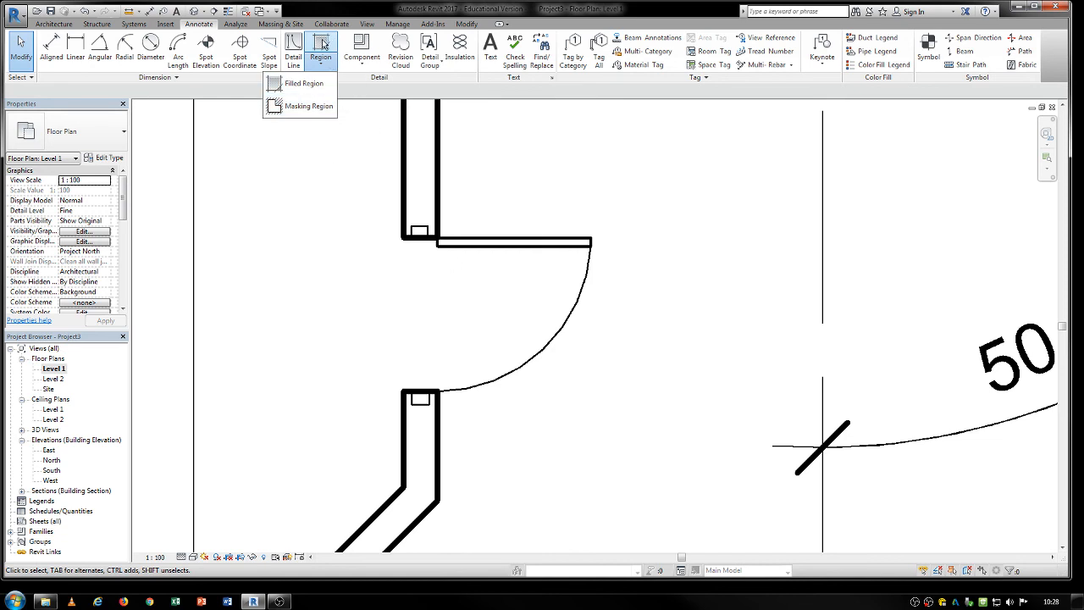
pyautogui.click(303, 83)
pyautogui.scroll(4, 435, 407)
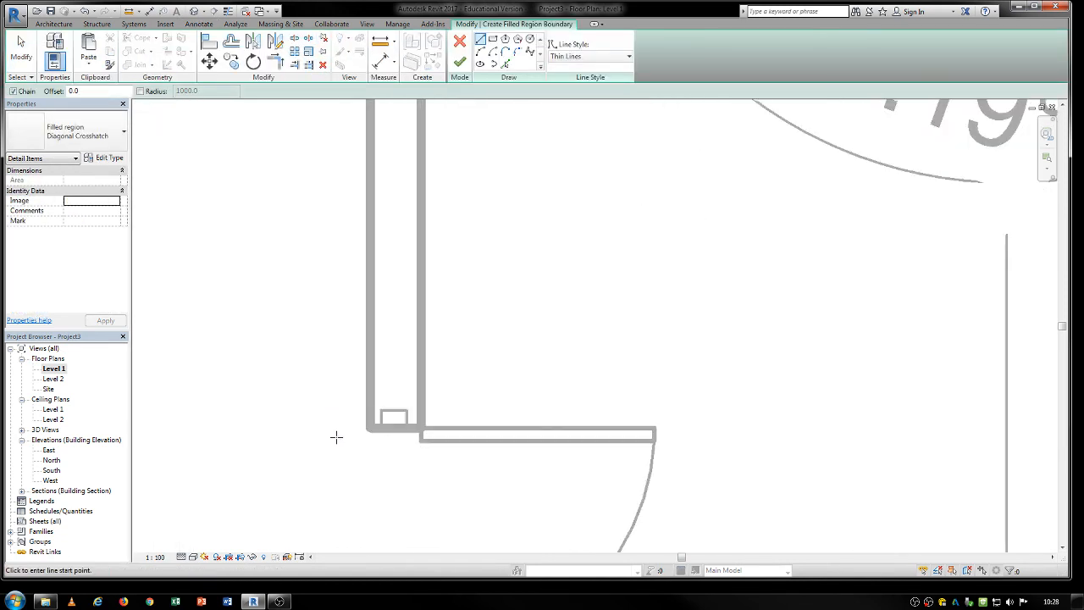
pyautogui.scroll(1, 391, 415)
pyautogui.click(406, 411)
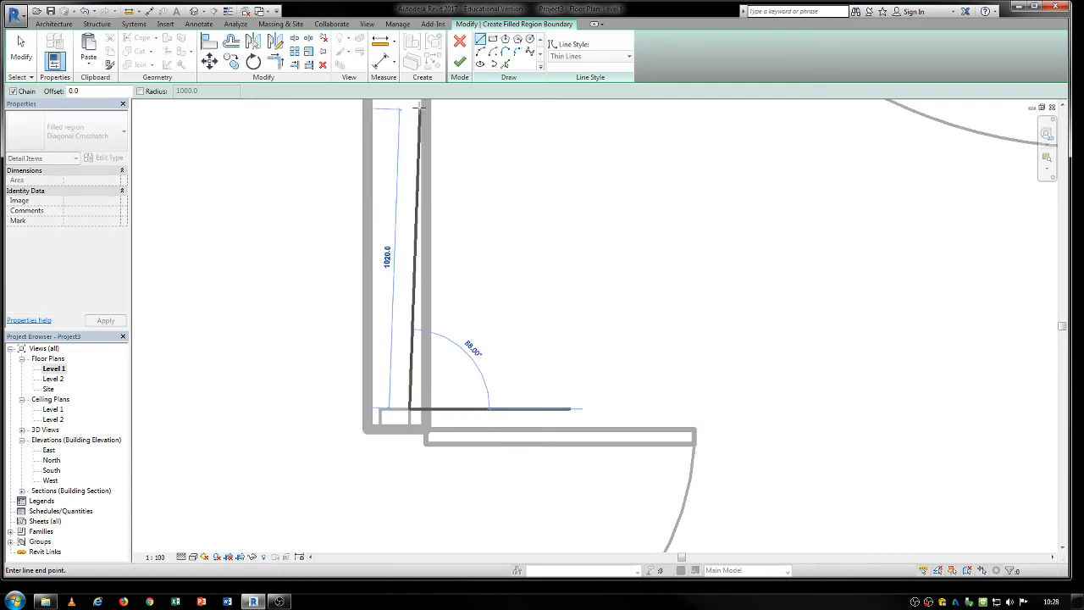
pyautogui.click(493, 41)
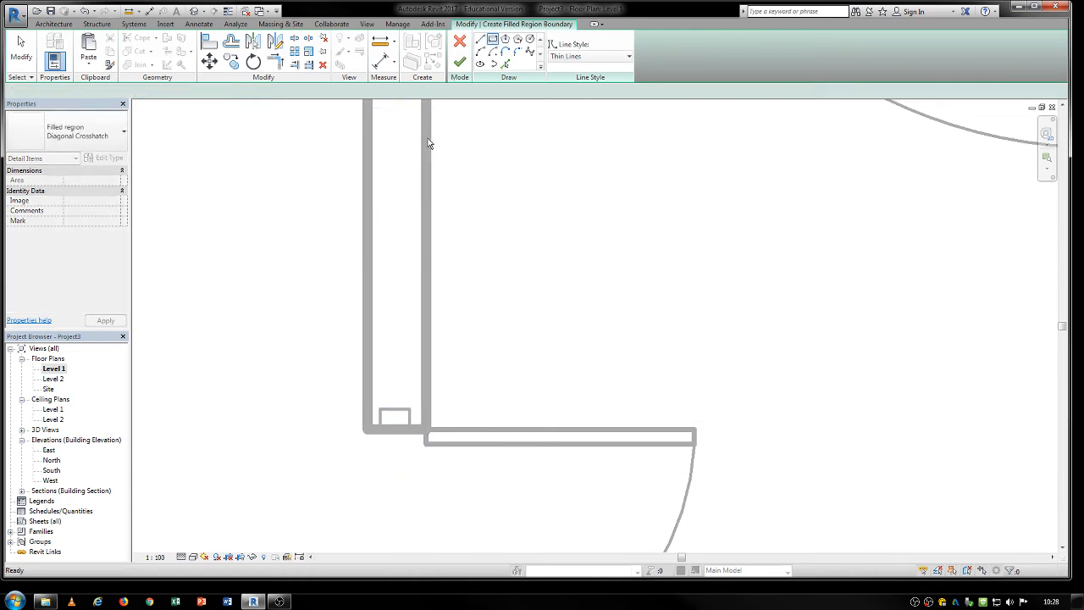
pyautogui.click(410, 410)
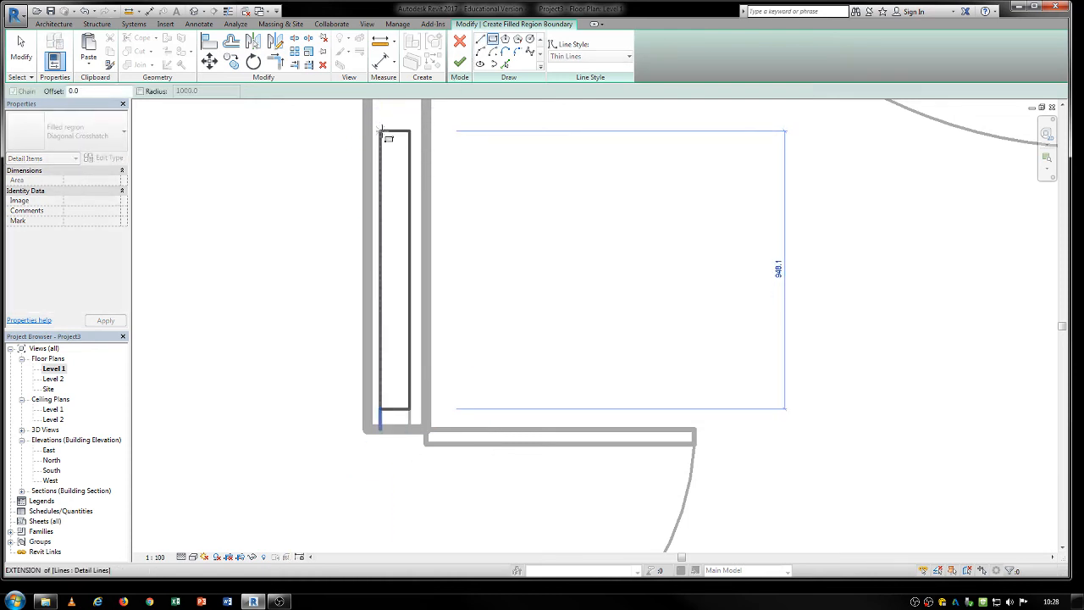
pyautogui.click(381, 131)
pyautogui.press('Escape')
pyautogui.press('Escape')
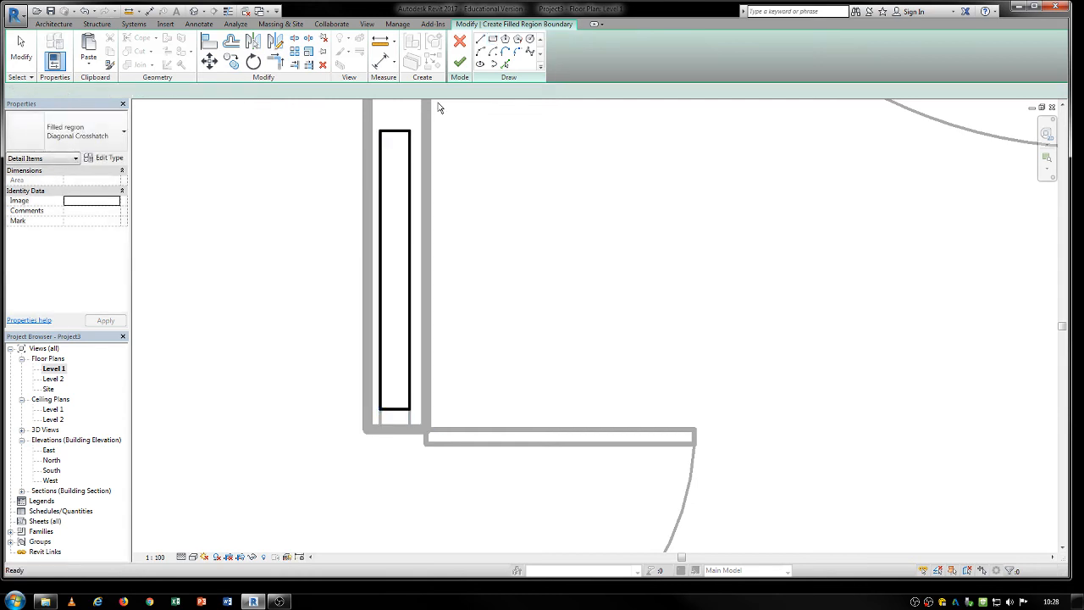
# Finish the Diagonal Crosshatch filled region in the wall and check it by selecting it.
pyautogui.click(460, 61)
pyautogui.scroll(-1, 498, 233)
pyautogui.press('Escape')
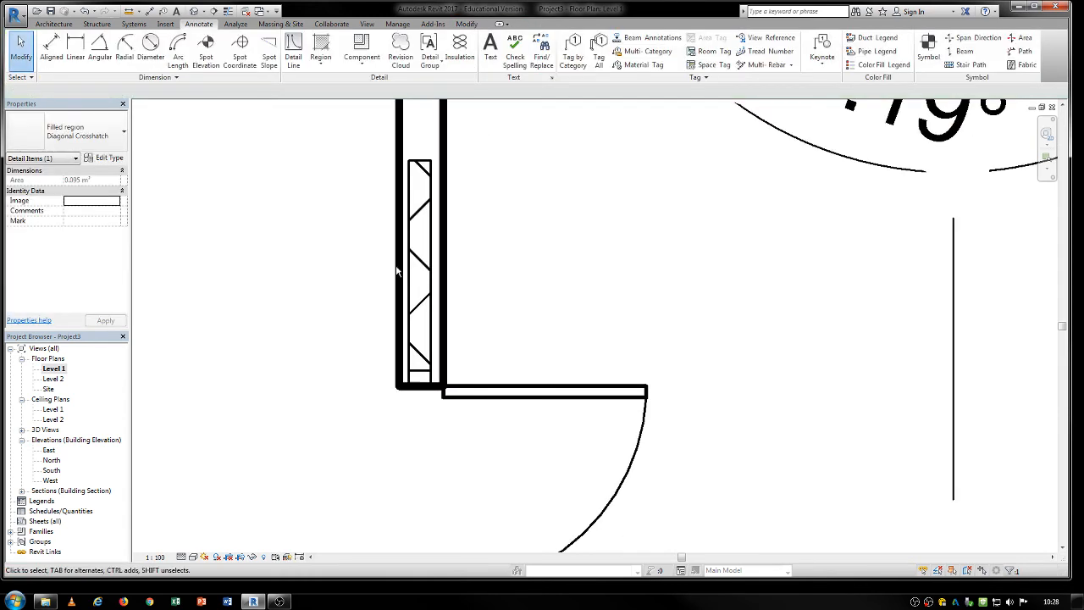
pyautogui.click(399, 271)
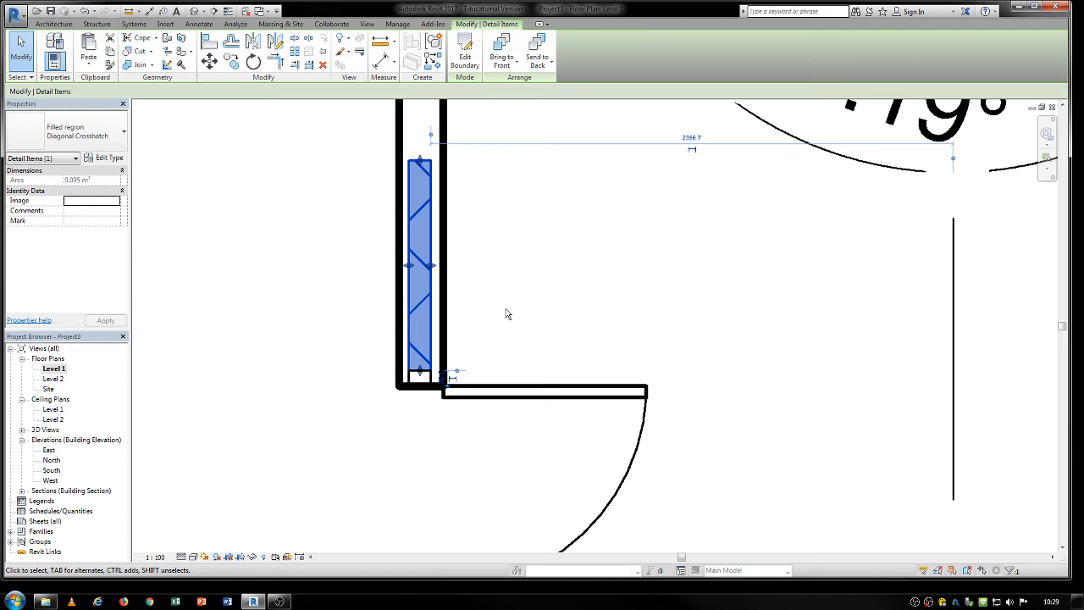
pyautogui.press('Escape')
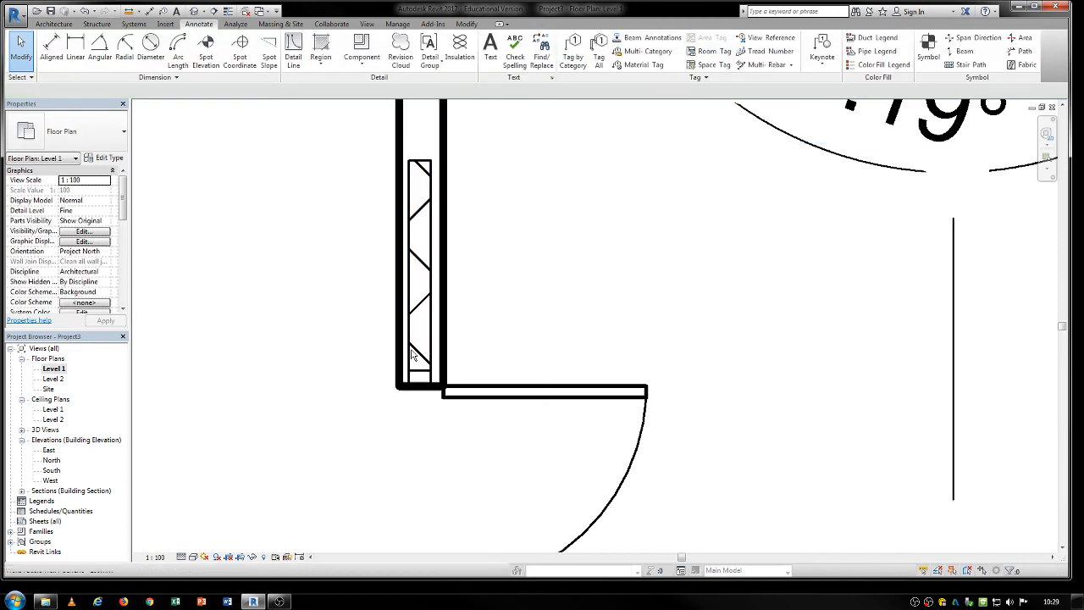
# Create a rectangular masking region about 500 mm high across the wall, just above the crosshatched filled region.
pyautogui.moveTo(502, 338); pyautogui.dragTo(451, 302, button='middle')
pyautogui.click(318, 67)
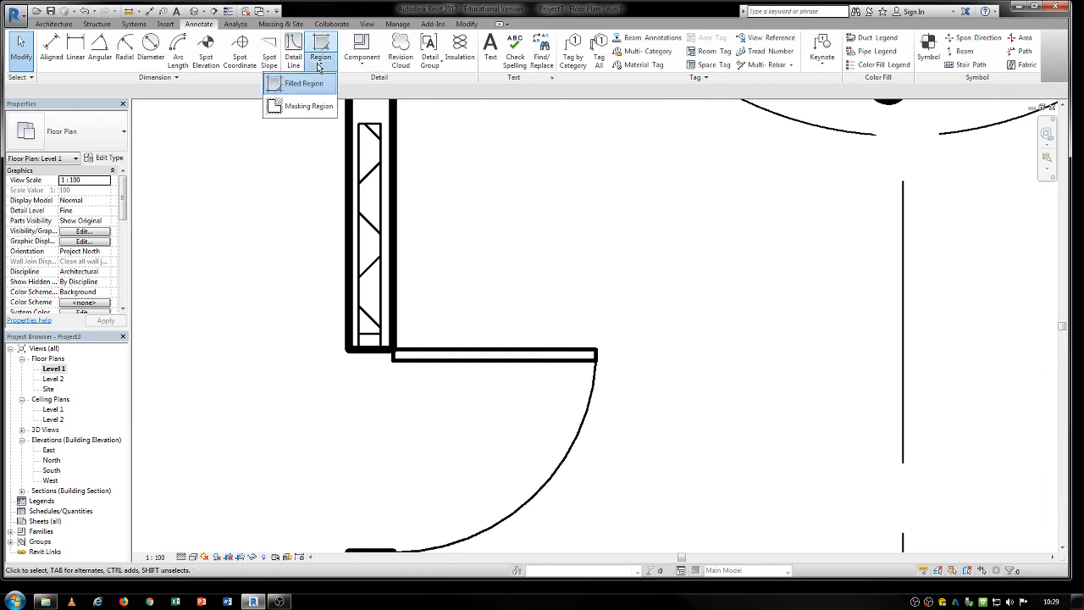
pyautogui.click(312, 109)
pyautogui.moveTo(435, 198); pyautogui.dragTo(466, 375, button='middle')
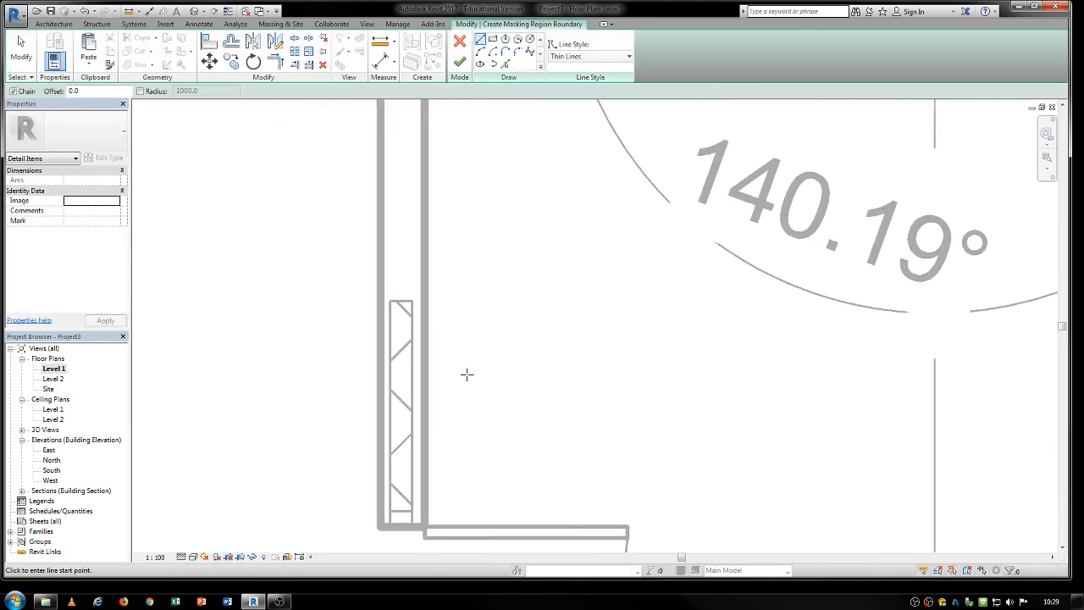
pyautogui.scroll(-2, 498, 163)
pyautogui.moveTo(545, 381); pyautogui.dragTo(509, 339, button='middle')
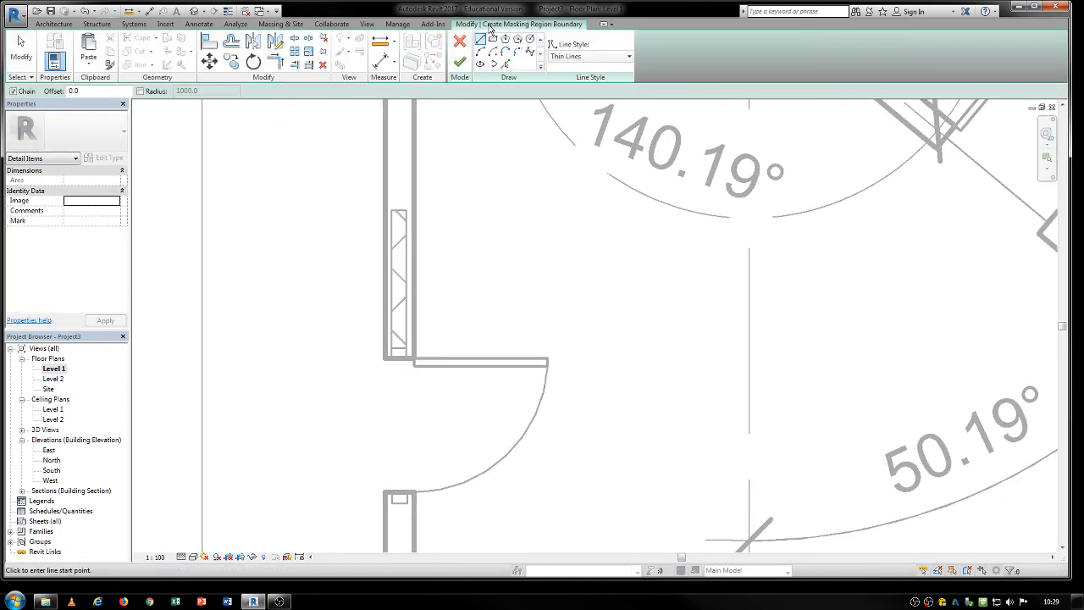
pyautogui.click(491, 39)
pyautogui.click(493, 110)
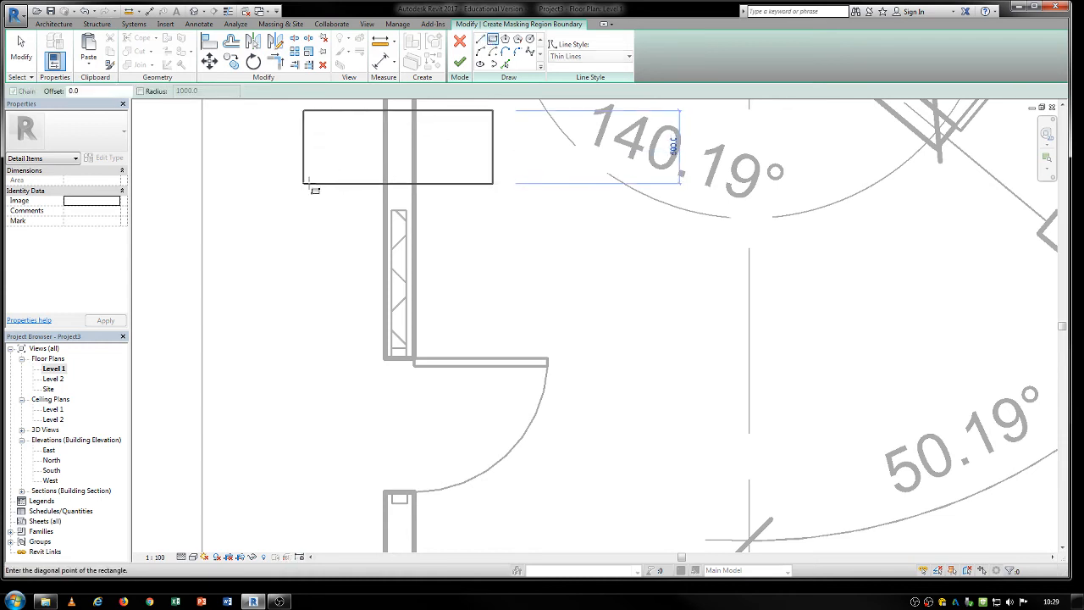
pyautogui.click(289, 187)
pyautogui.click(460, 62)
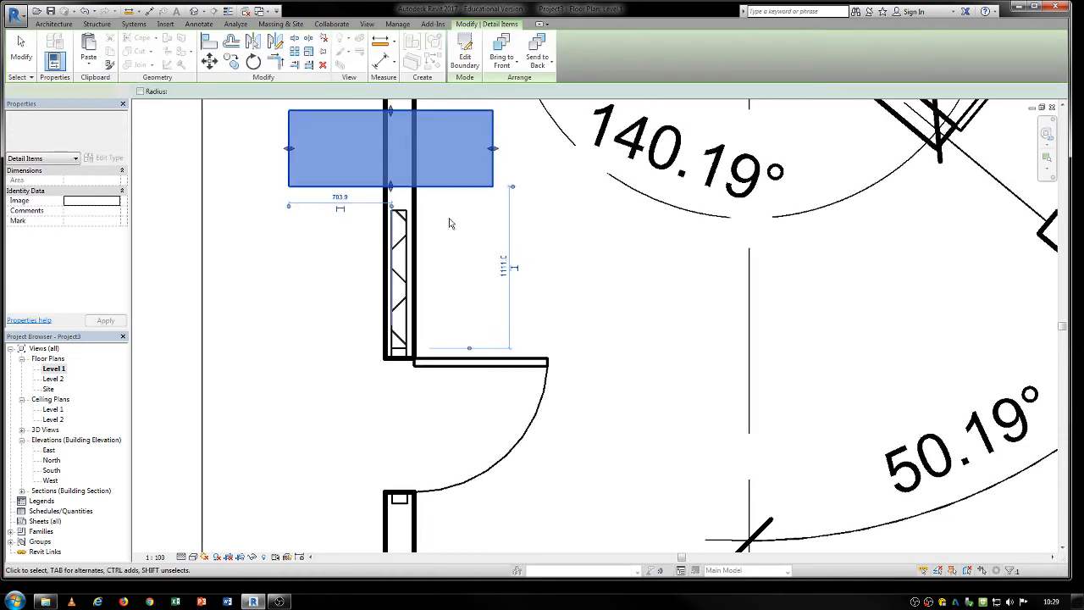
# Deselect the masking region and examine how it covers the wall.
pyautogui.click(460, 232)
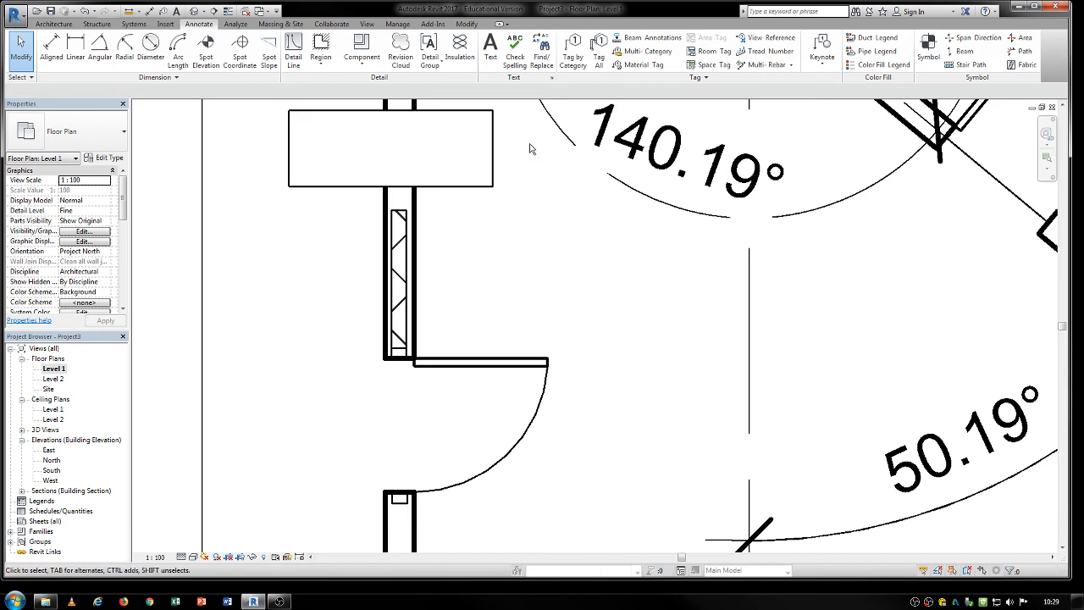
pyautogui.click(377, 192)
pyautogui.press('Escape')
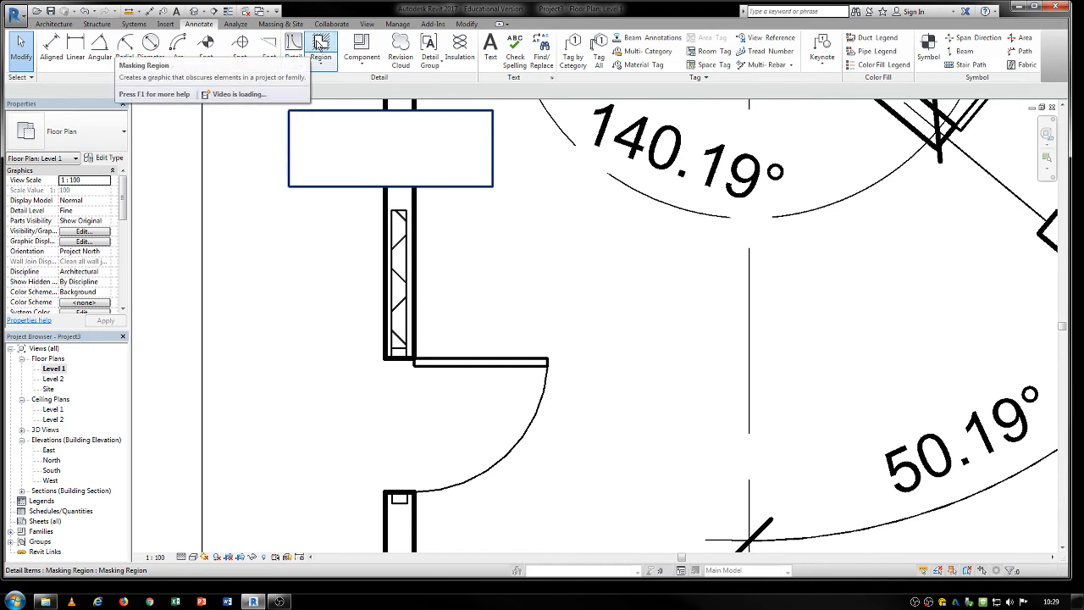
# Open the element graphics overrides of the crosshatched filled region in the wall and view its projection line and colour options.
pyautogui.click(402, 217)
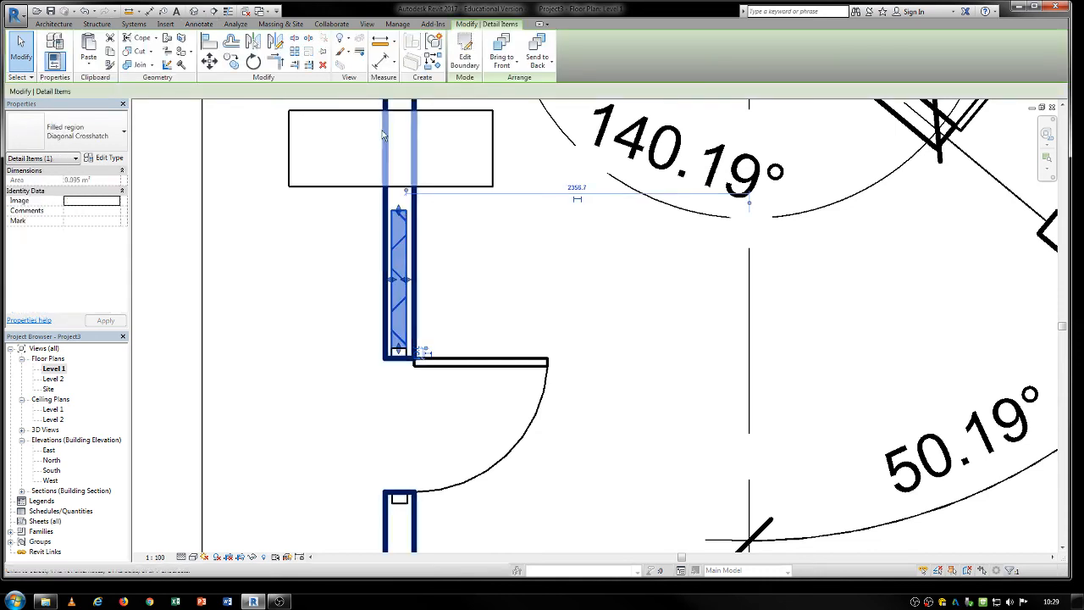
pyautogui.click(345, 54)
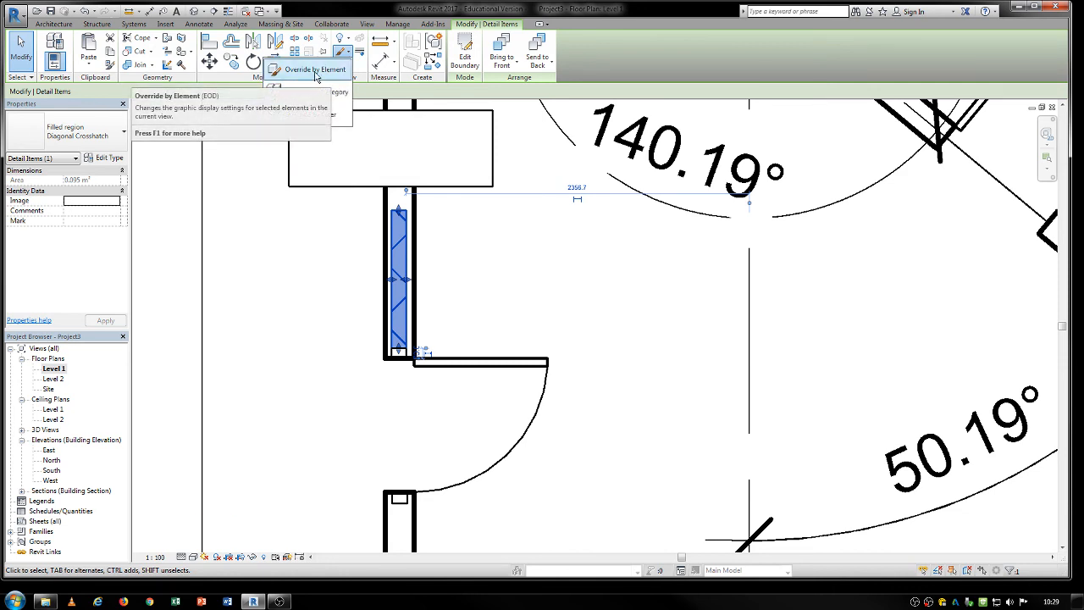
pyautogui.click(315, 75)
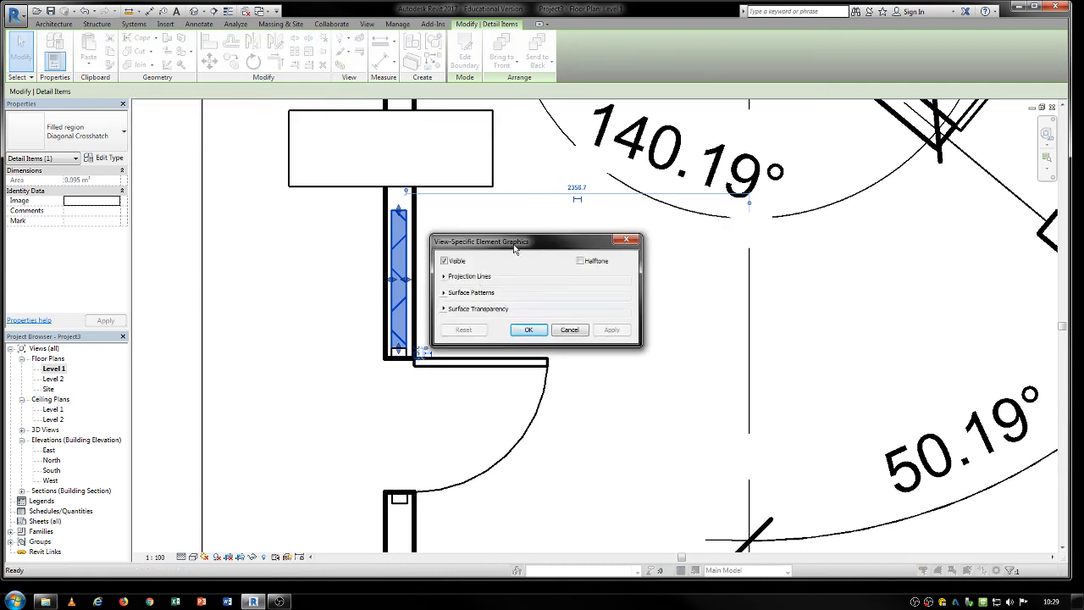
pyautogui.moveTo(515, 249); pyautogui.dragTo(739, 183)
pyautogui.click(665, 213)
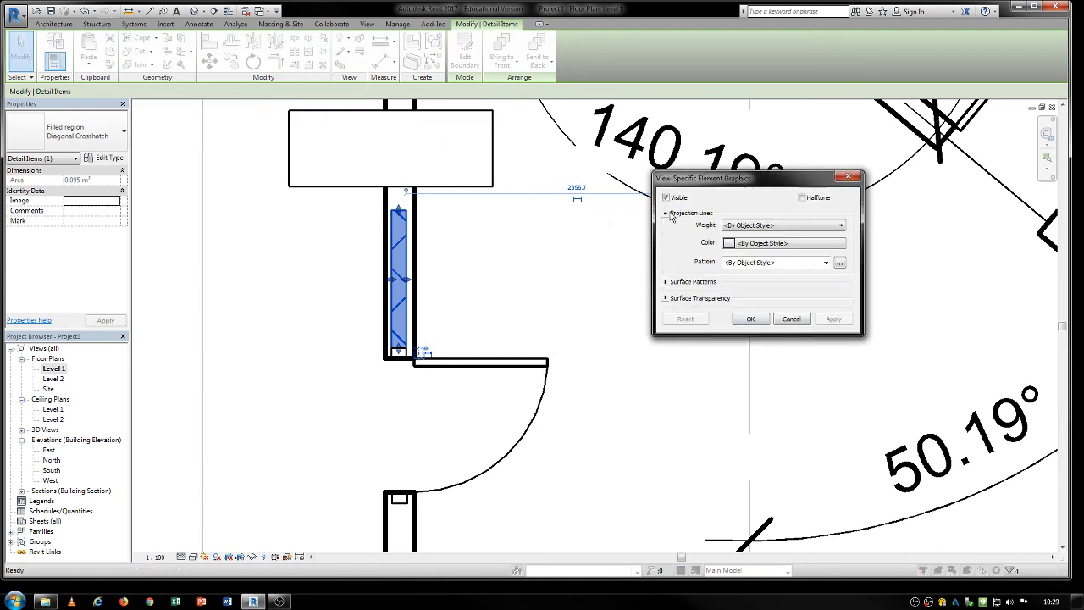
pyautogui.click(740, 244)
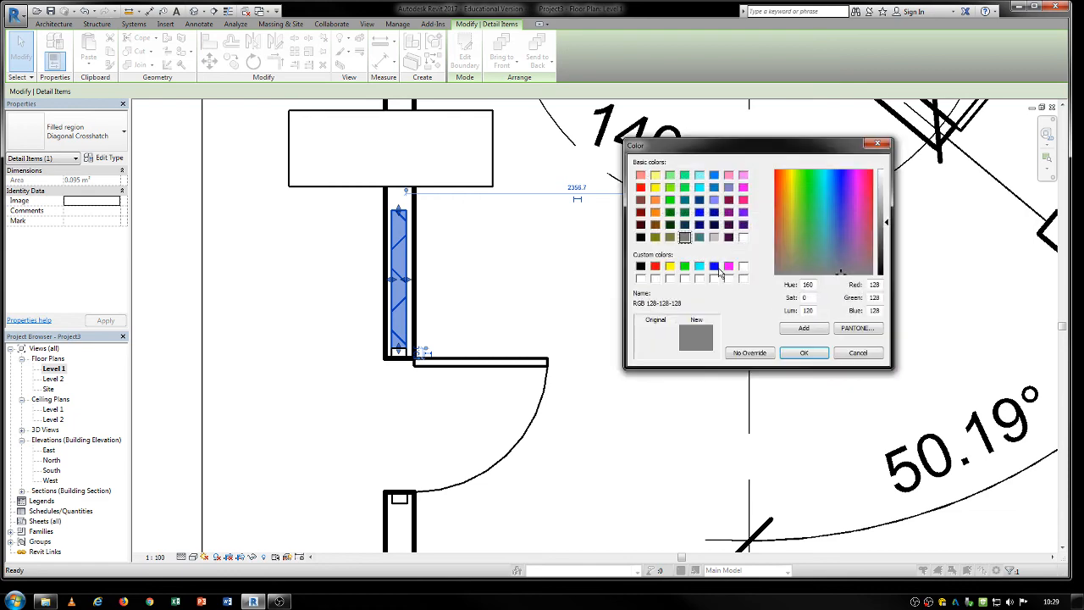
pyautogui.click(858, 352)
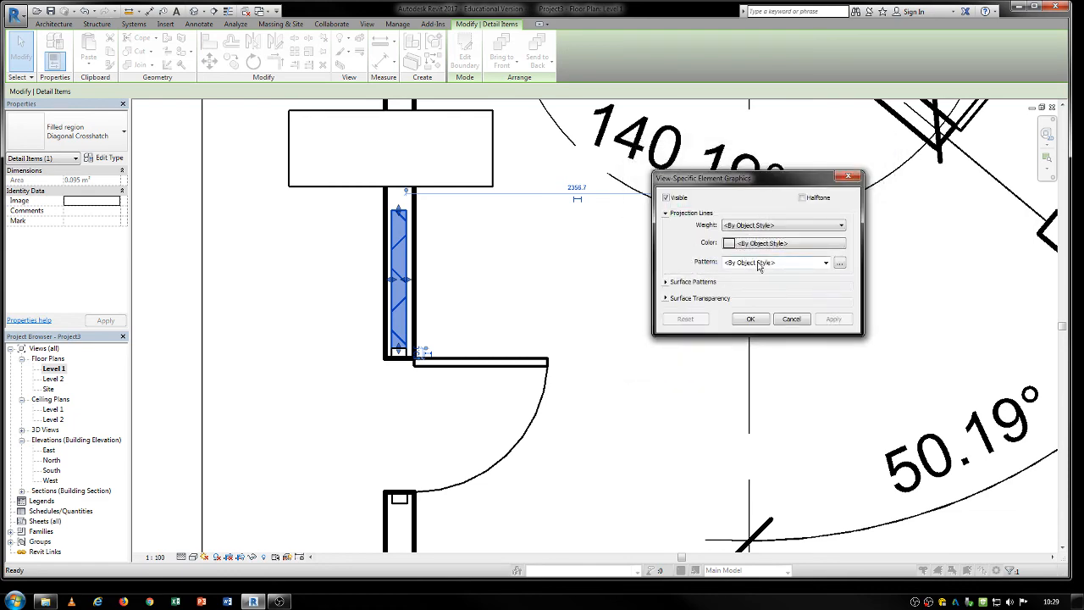
# Override the wall filled region's surface pattern with Concrete in this view.
pyautogui.click(665, 282)
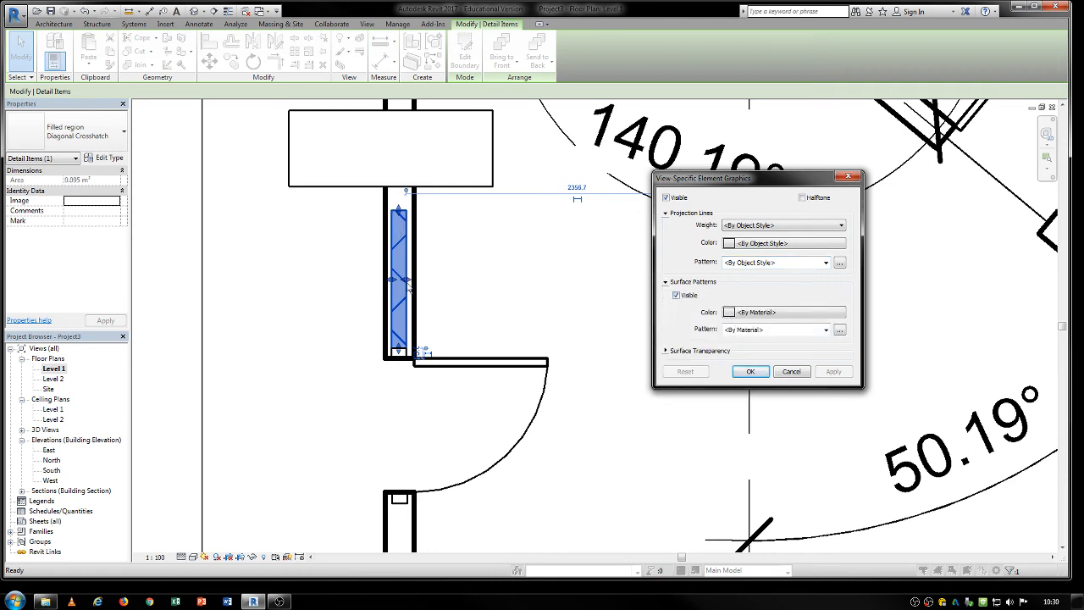
pyautogui.click(839, 330)
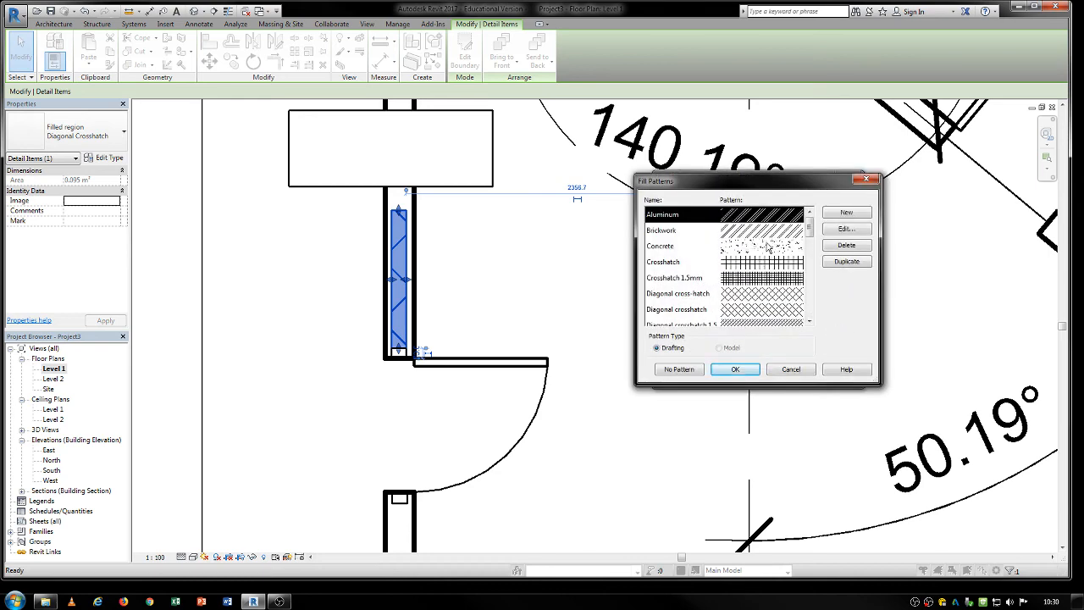
pyautogui.click(767, 247)
pyautogui.click(735, 370)
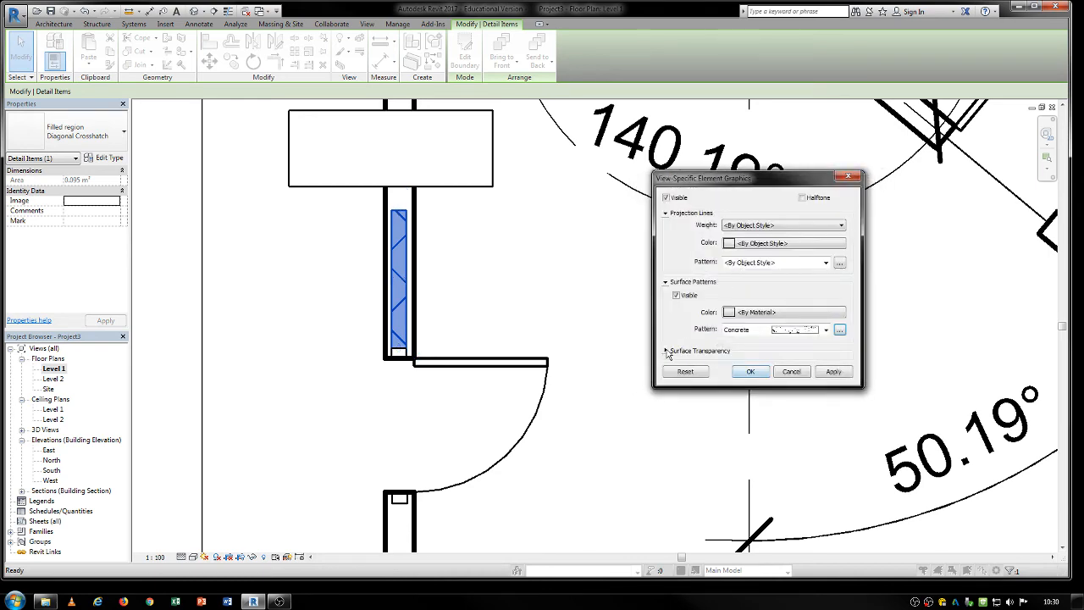
pyautogui.click(667, 350)
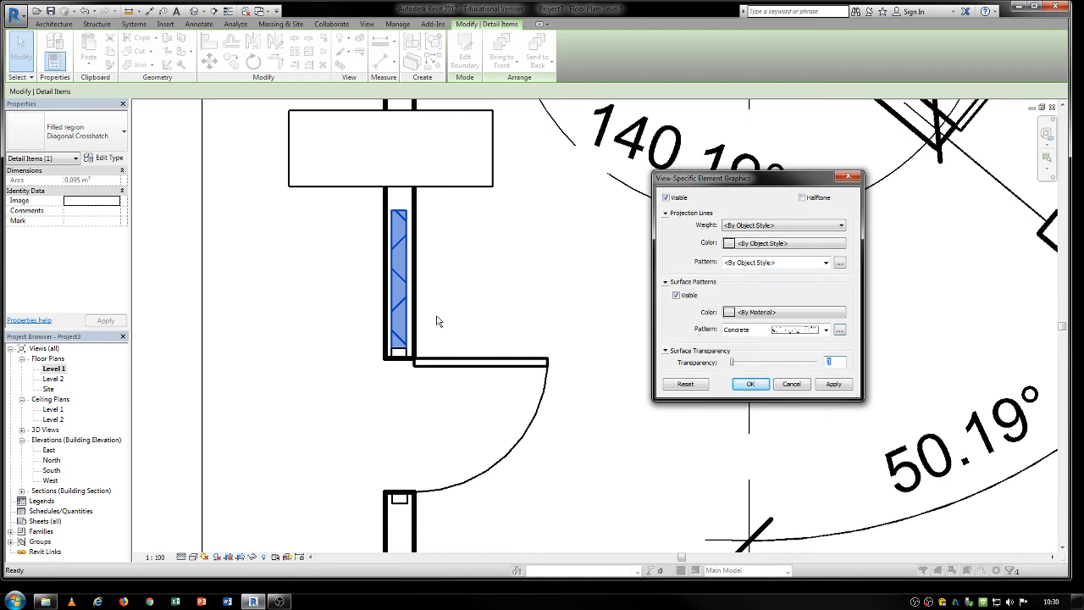
pyautogui.click(750, 385)
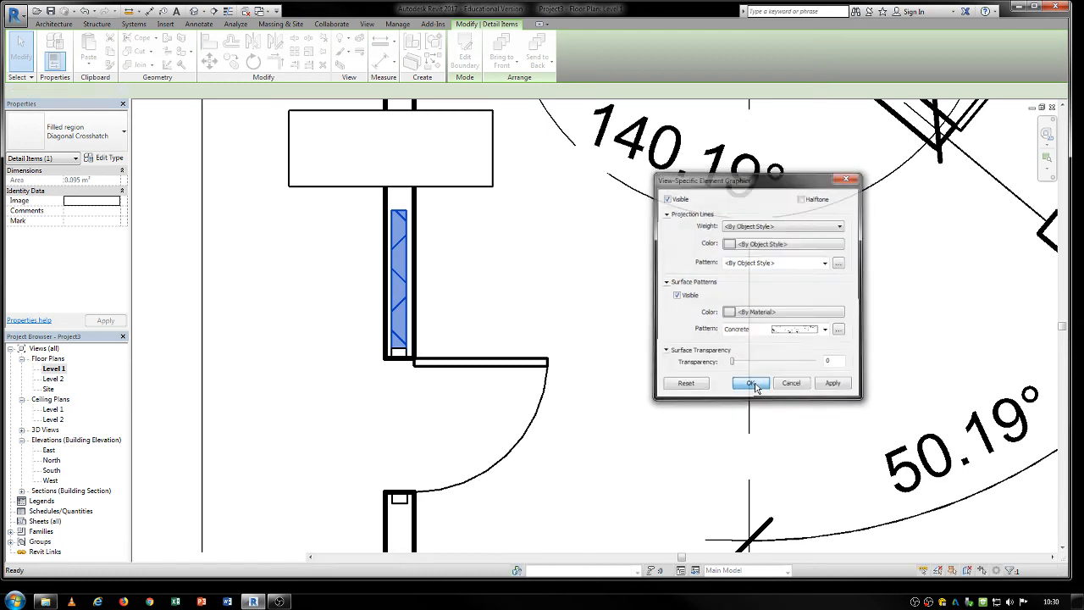
# Set the view scale to 1:10 and inspect the concrete-patterned region in the wall.
pyautogui.scroll(2, 385, 282)
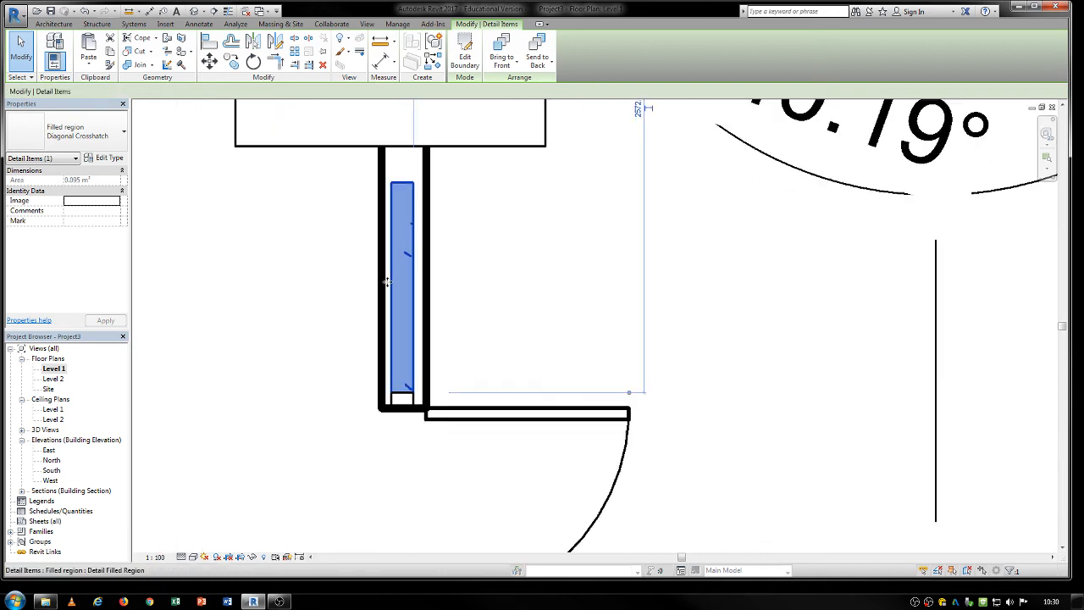
pyautogui.click(155, 556)
pyautogui.click(163, 432)
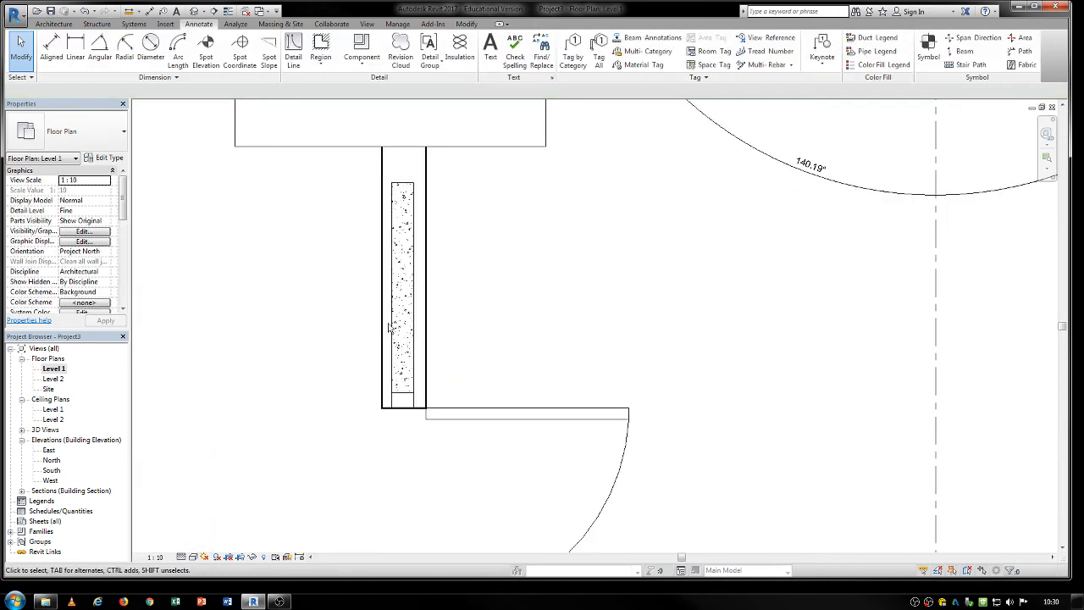
pyautogui.moveTo(334, 371); pyautogui.dragTo(335, 467, button='middle')
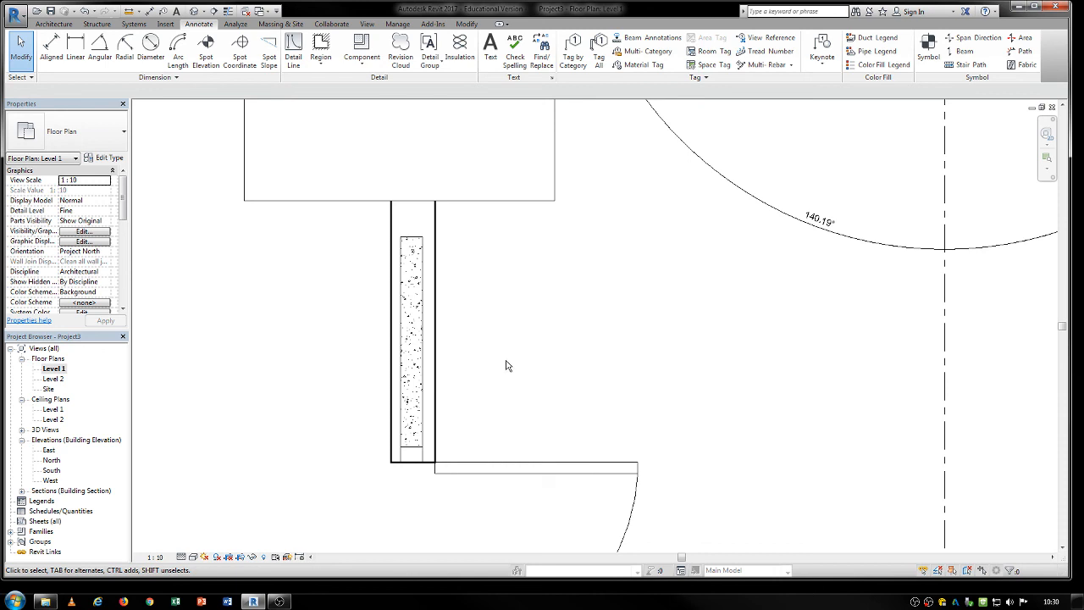
# Open the masking region's element graphics overrides and view its projection line pattern options.
pyautogui.click(540, 206)
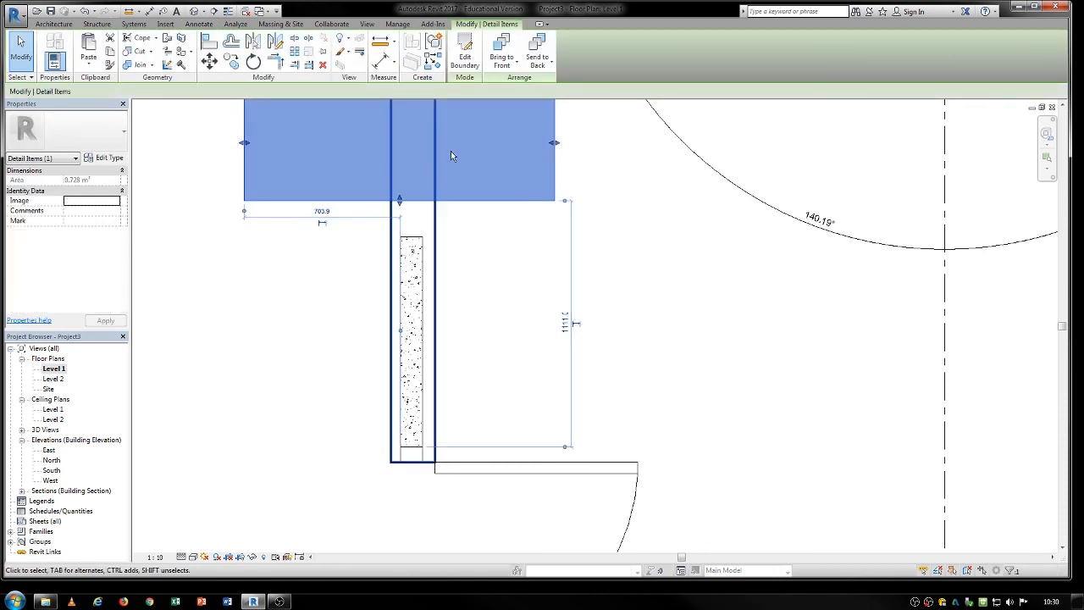
pyautogui.click(340, 52)
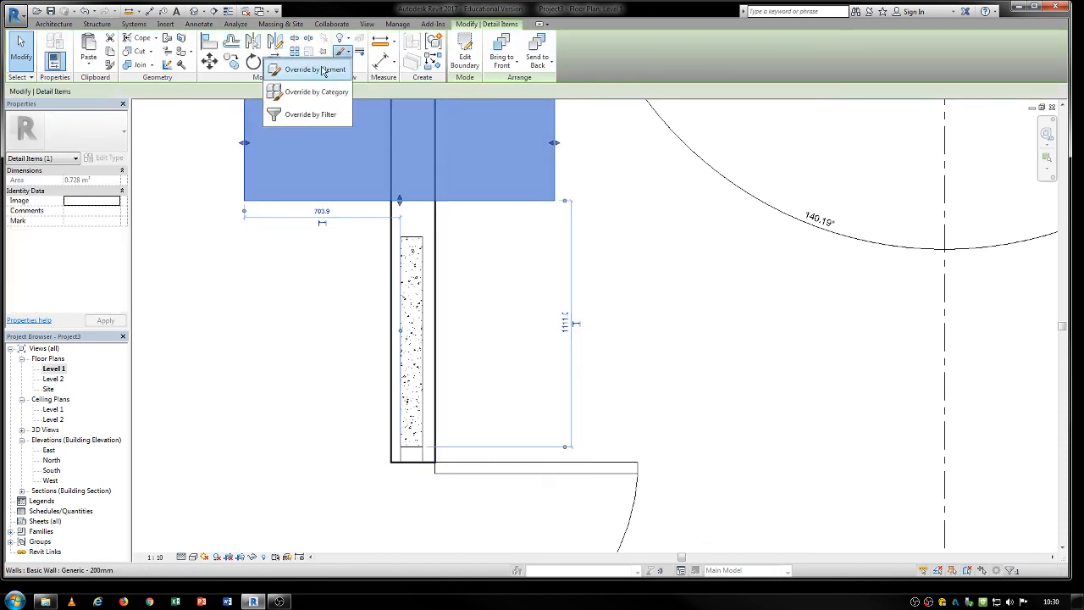
pyautogui.click(313, 93)
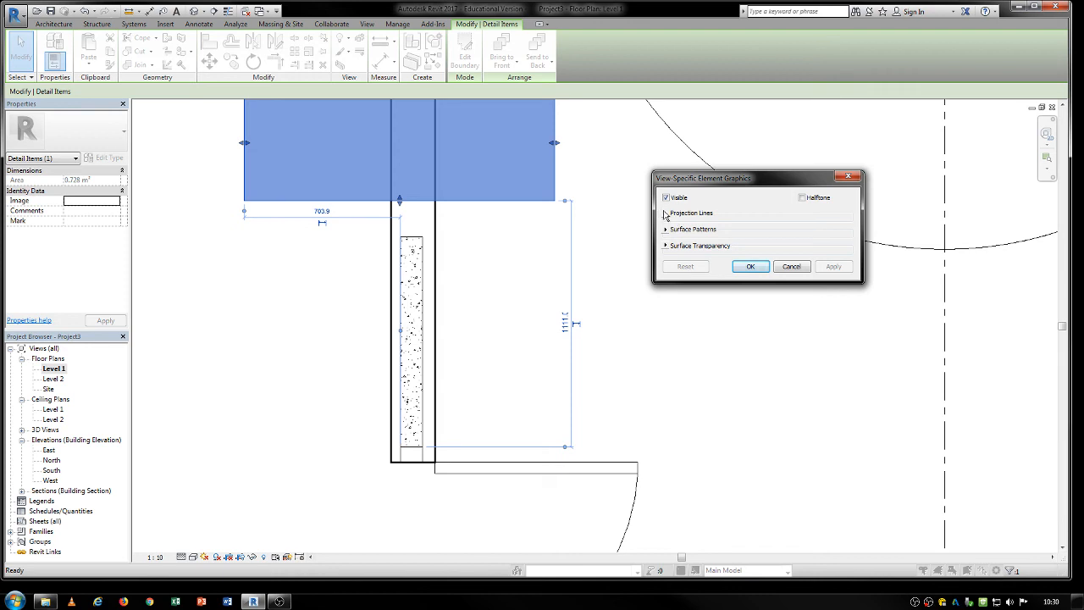
pyautogui.click(665, 213)
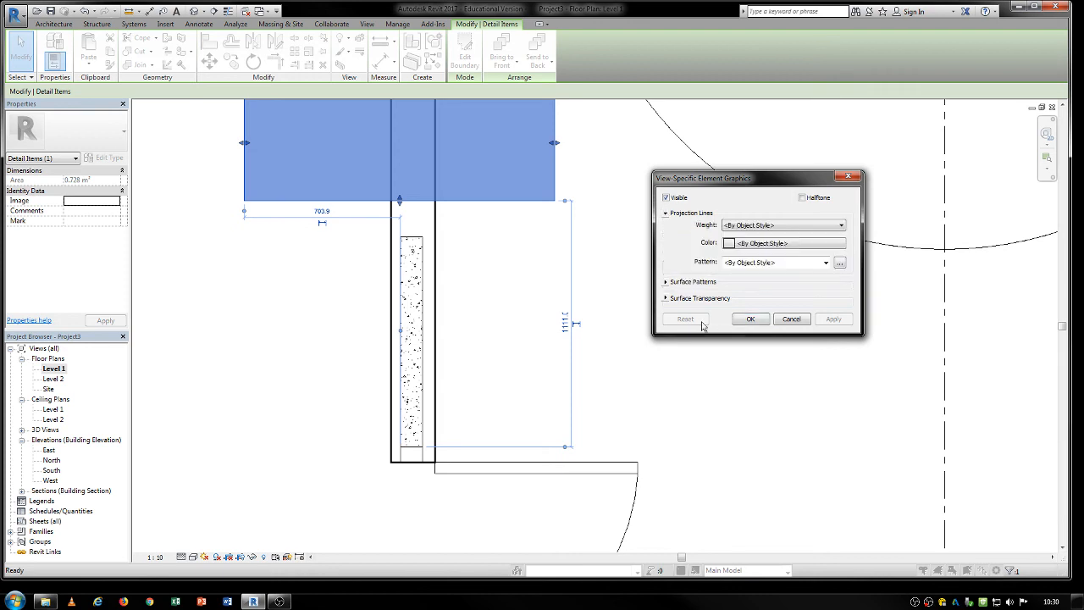
pyautogui.click(840, 263)
pyautogui.moveTo(808, 234)
pyautogui.mouseDown()
pyautogui.moveTo(803, 280)
pyautogui.moveTo(799, 223)
pyautogui.mouseUp()
pyautogui.click(783, 328)
pyautogui.click(781, 324)
# Delete the masking region covering the wall above the filled region.
pyautogui.scroll(-2, 632, 317)
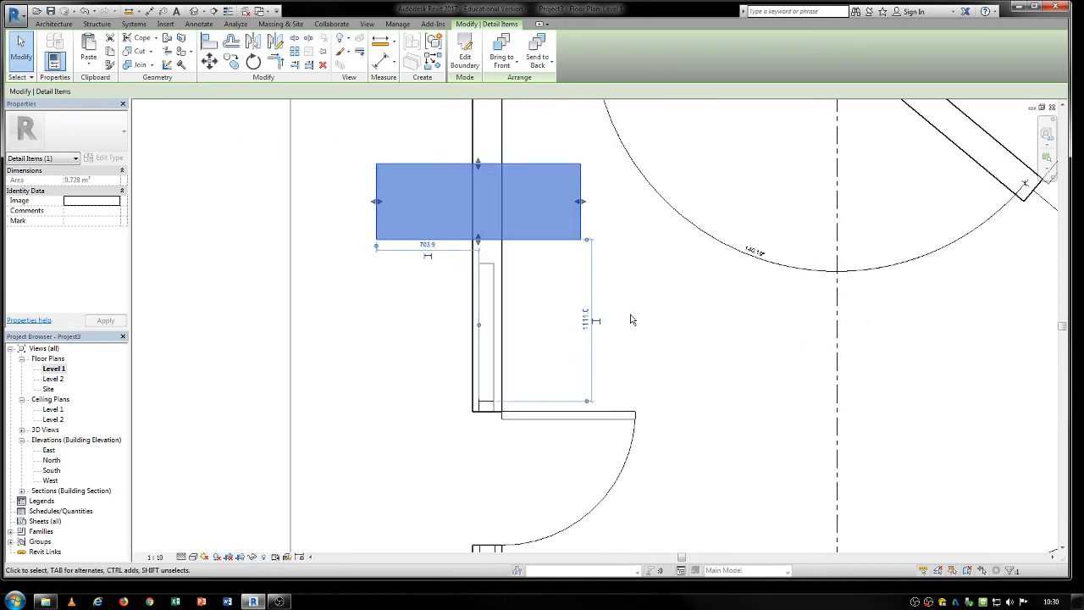
pyautogui.moveTo(632, 317); pyautogui.dragTo(641, 358, button='middle')
pyautogui.click(631, 359)
pyautogui.scroll(-2, 576, 311)
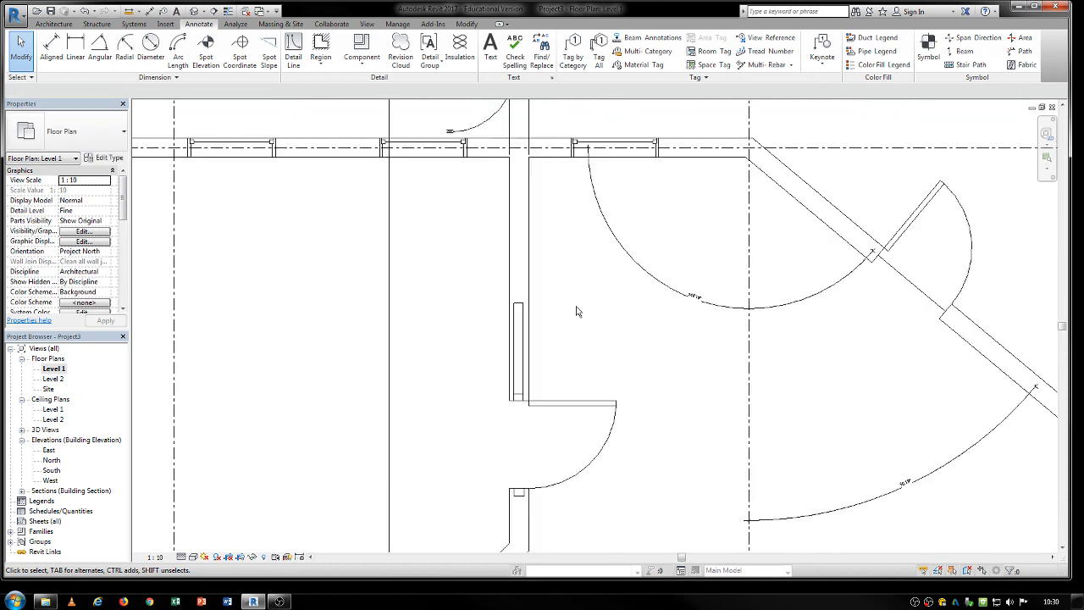
# Set the floor plan's view scale back to 1:100.
pyautogui.scroll(3, 576, 312)
pyautogui.click(155, 557)
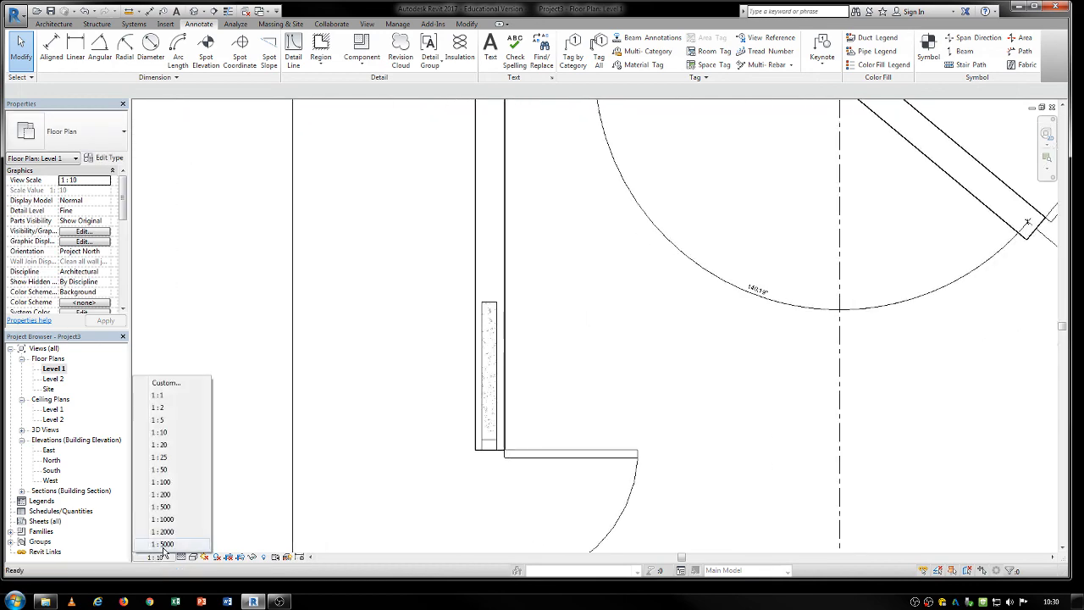
pyautogui.click(155, 483)
pyautogui.scroll(-3, 711, 388)
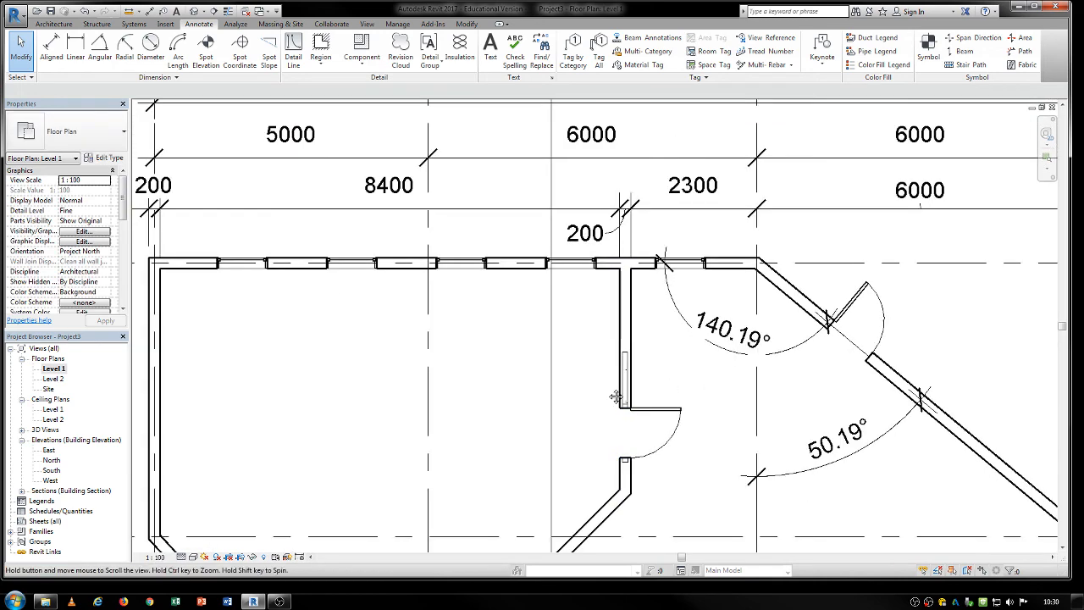
pyautogui.moveTo(615, 395); pyautogui.dragTo(645, 316, button='middle')
# Create an irregular four-sided Diagonal Crosshatch filled region inside the large room, with its first side about 3800 mm long.
pyautogui.click(322, 64)
pyautogui.click(293, 83)
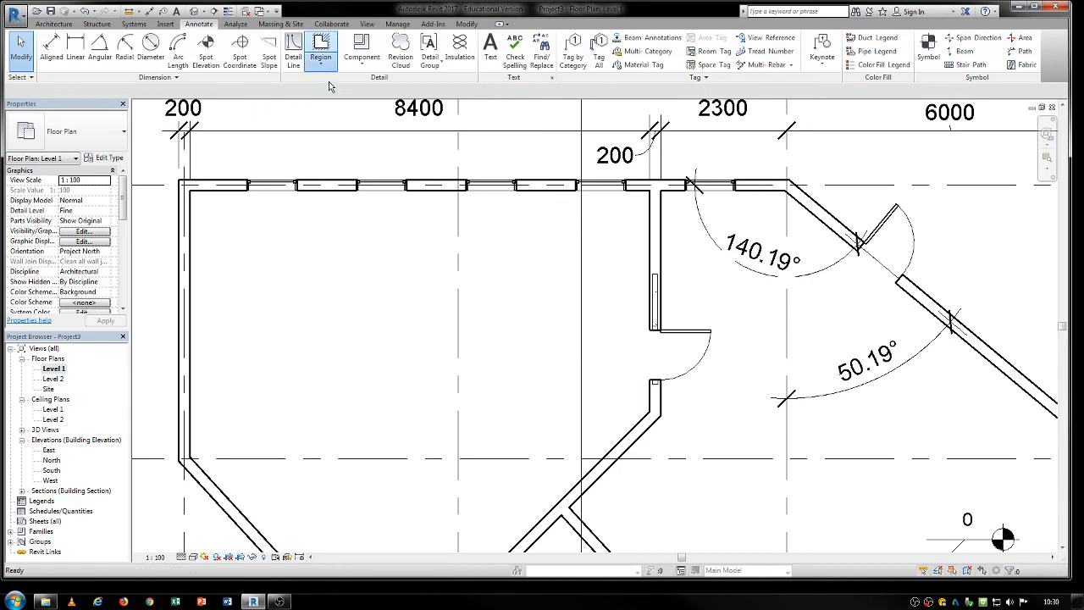
pyautogui.click(233, 224)
pyautogui.click(288, 424)
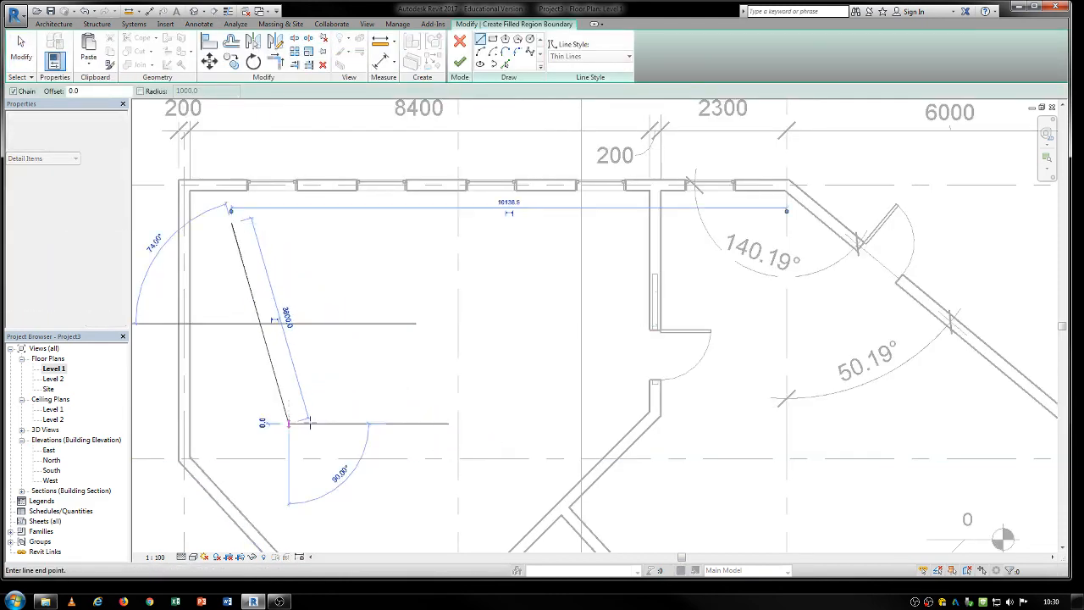
pyautogui.click(535, 424)
pyautogui.click(421, 254)
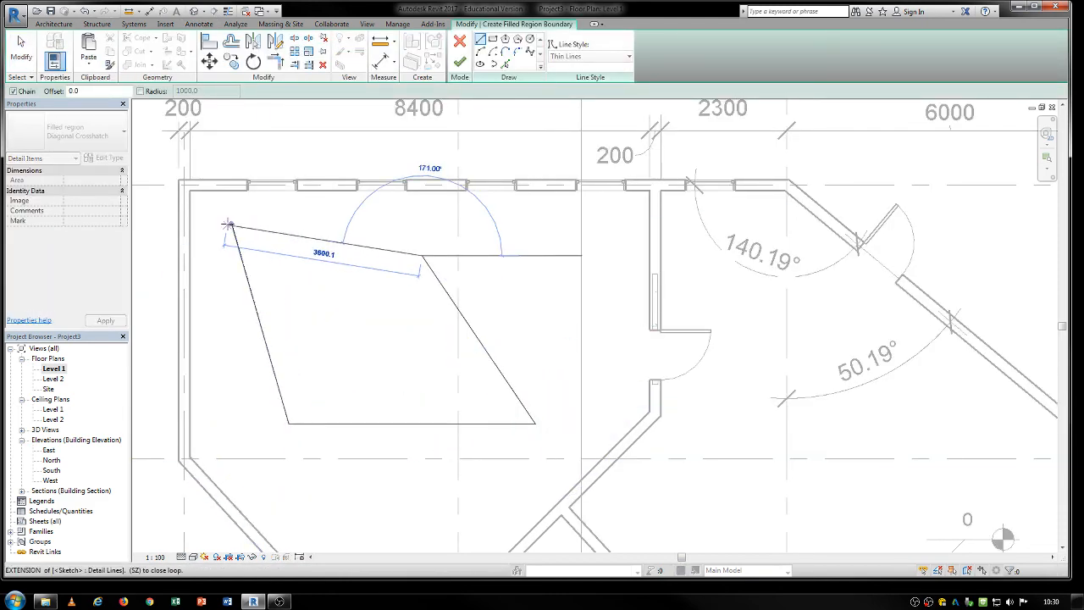
pyautogui.click(231, 223)
pyautogui.click(460, 62)
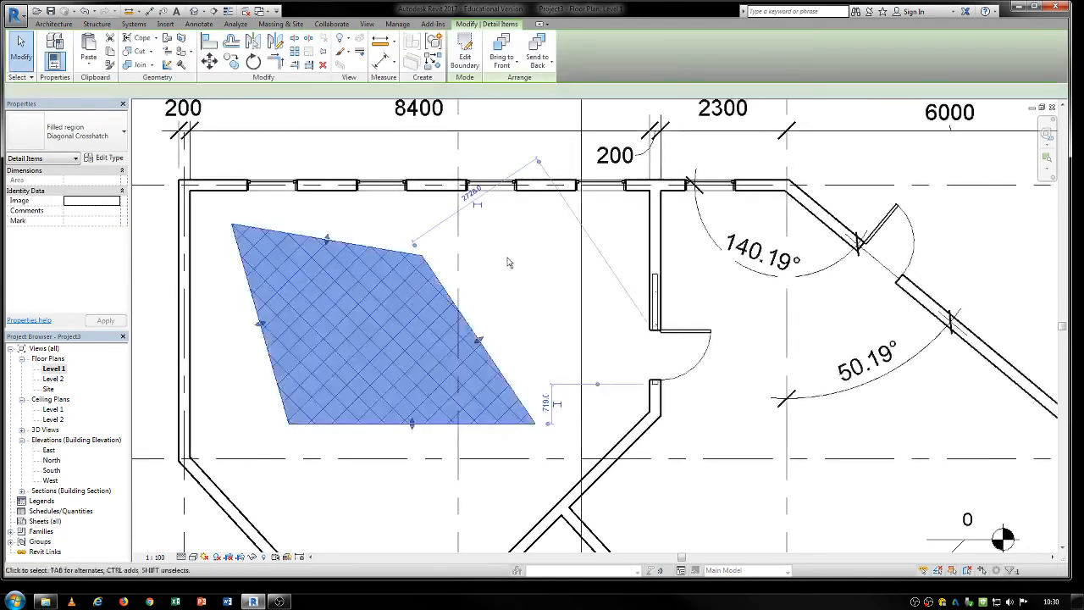
pyautogui.moveTo(508, 271)
pyautogui.mouseDown(button='middle')
pyautogui.moveTo(508, 234)
pyautogui.moveTo(529, 271)
pyautogui.mouseUp(button='middle')
pyautogui.press('Escape')
pyautogui.scroll(-3, 512, 235)
pyautogui.scroll(4, 515, 240)
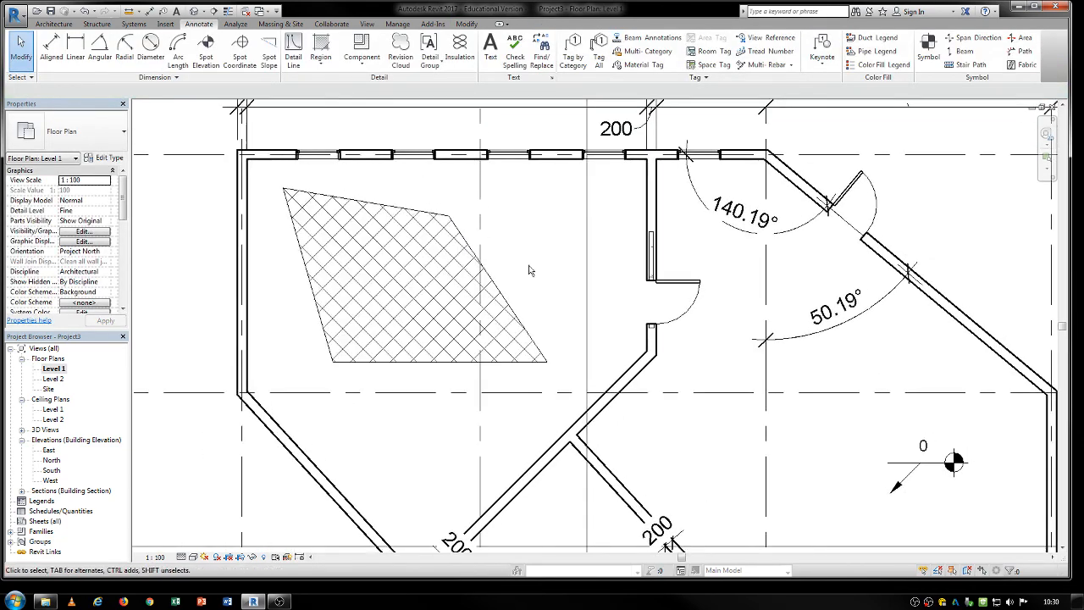
# Delete the four-sided crosshatched filled region from the large room.
pyautogui.click(499, 298)
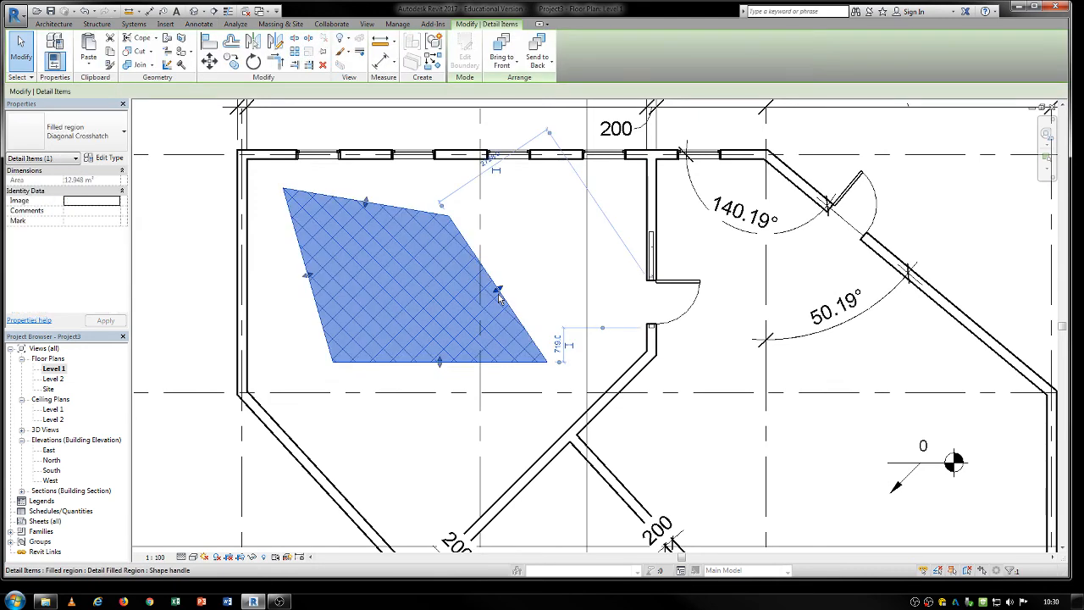
pyautogui.press('Delete')
pyautogui.moveTo(573, 286); pyautogui.dragTo(503, 311, button='middle')
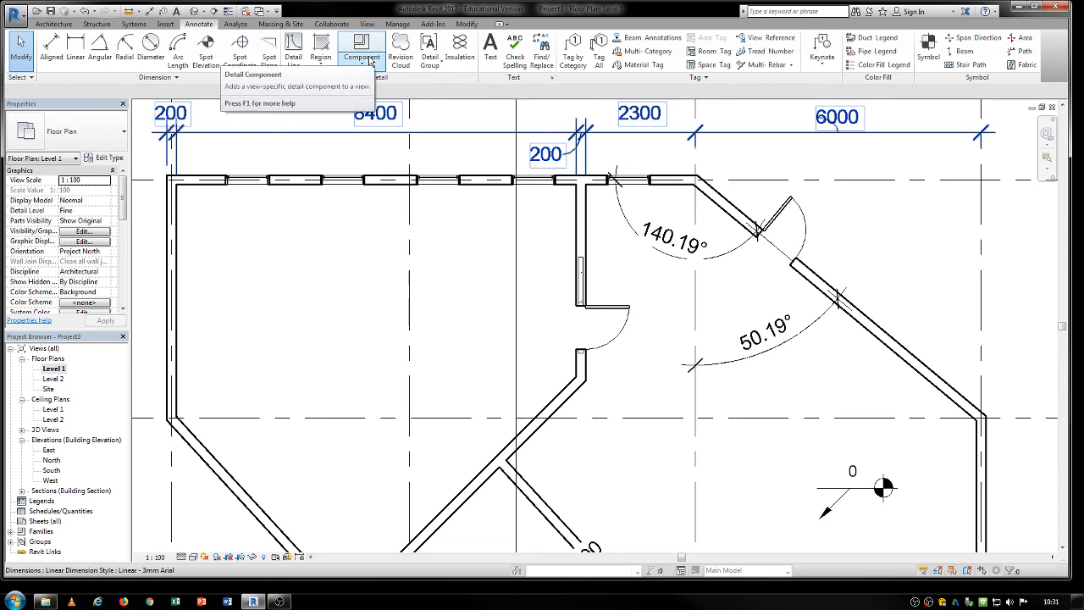
# Start a detail component, review the available section and brick types, and look through the family library without loading anything.
pyautogui.click(368, 52)
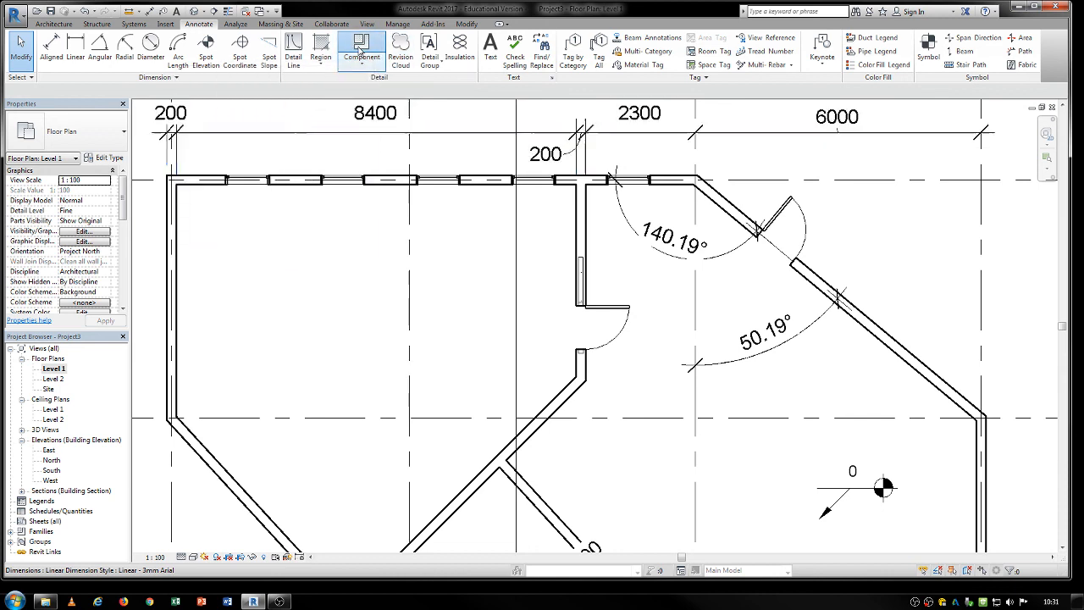
pyautogui.click(100, 134)
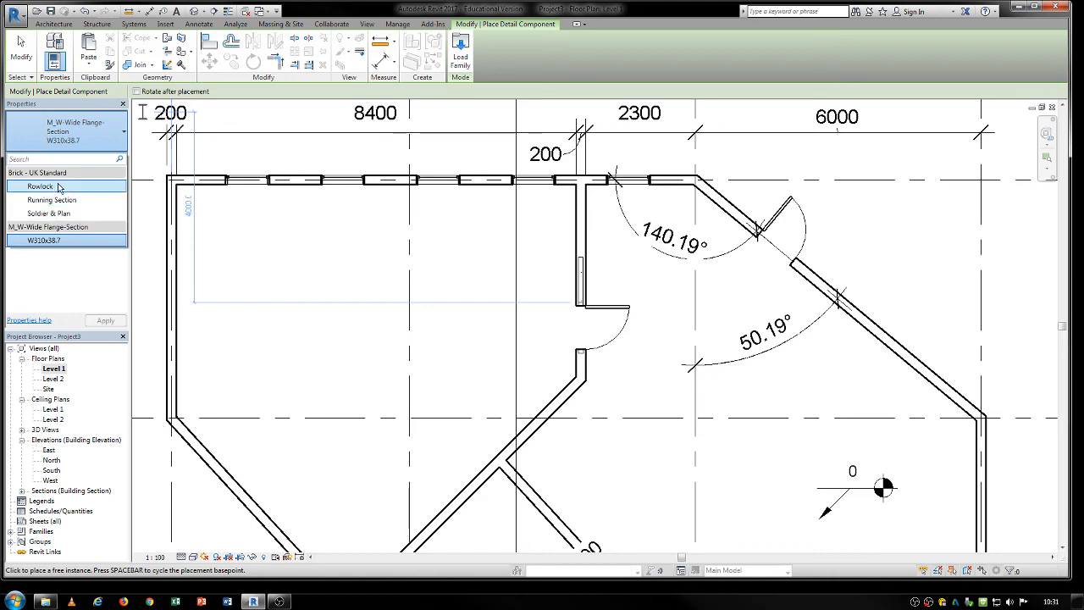
pyautogui.click(460, 49)
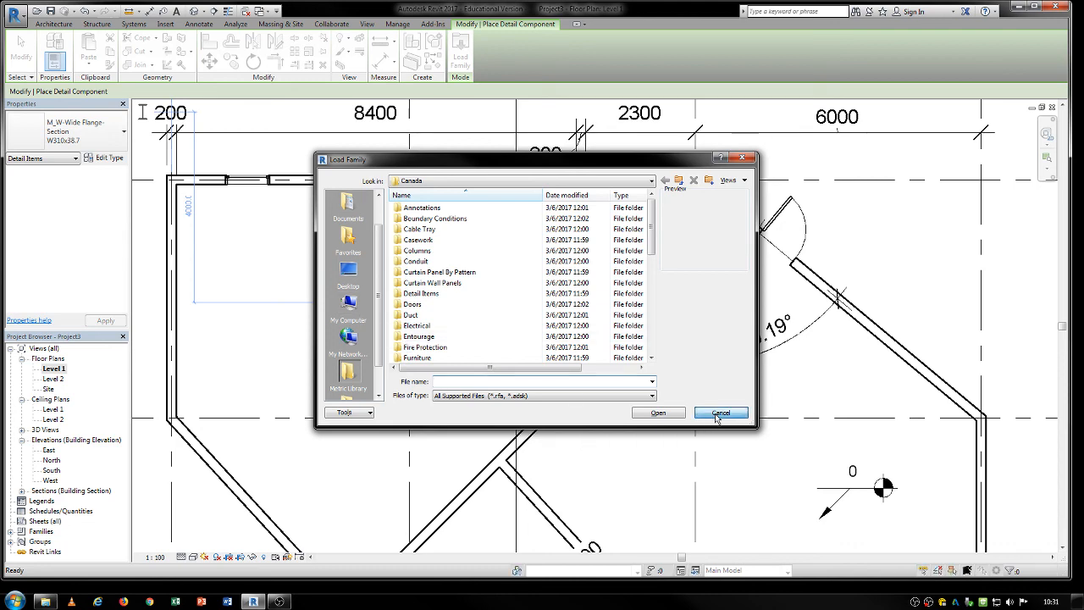
pyautogui.click(721, 412)
# Place a W310x38.7 wide flange section detail component inside the short wall just below the large room's door.
pyautogui.scroll(5, 584, 322)
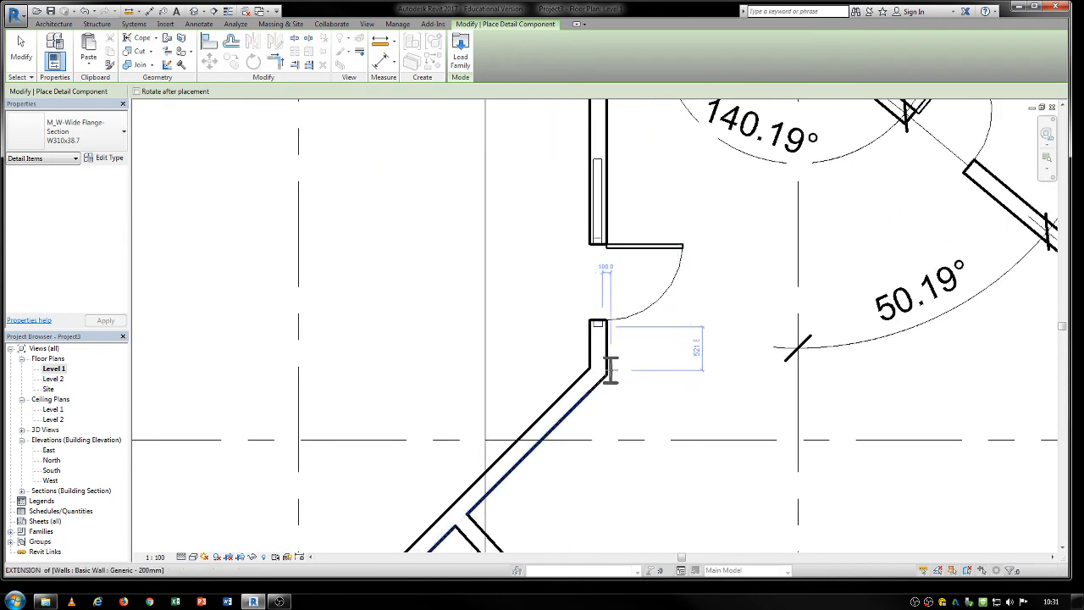
pyautogui.click(583, 326)
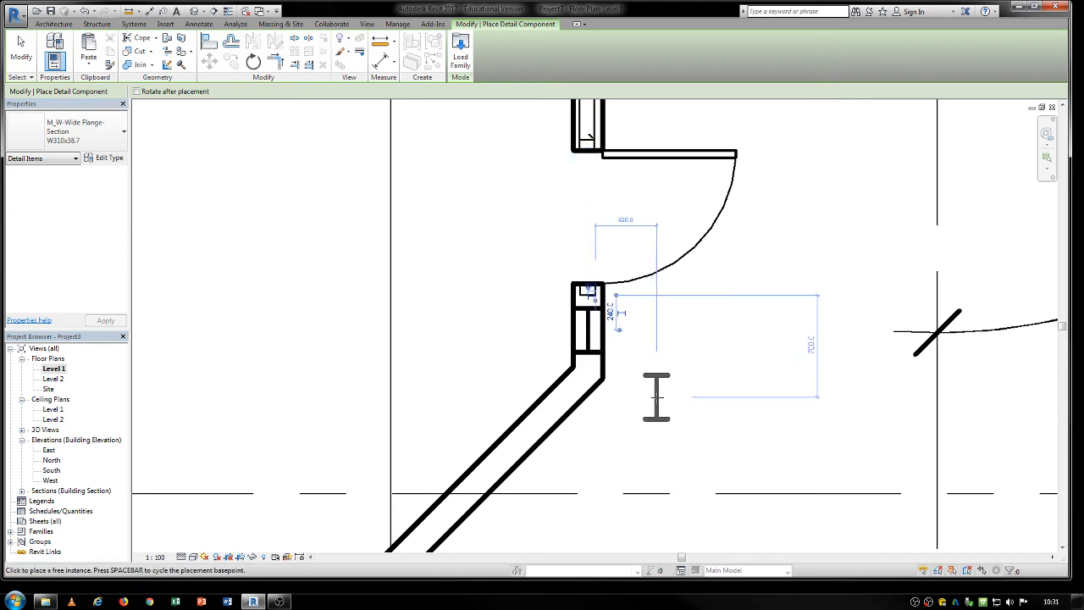
pyautogui.press('Escape')
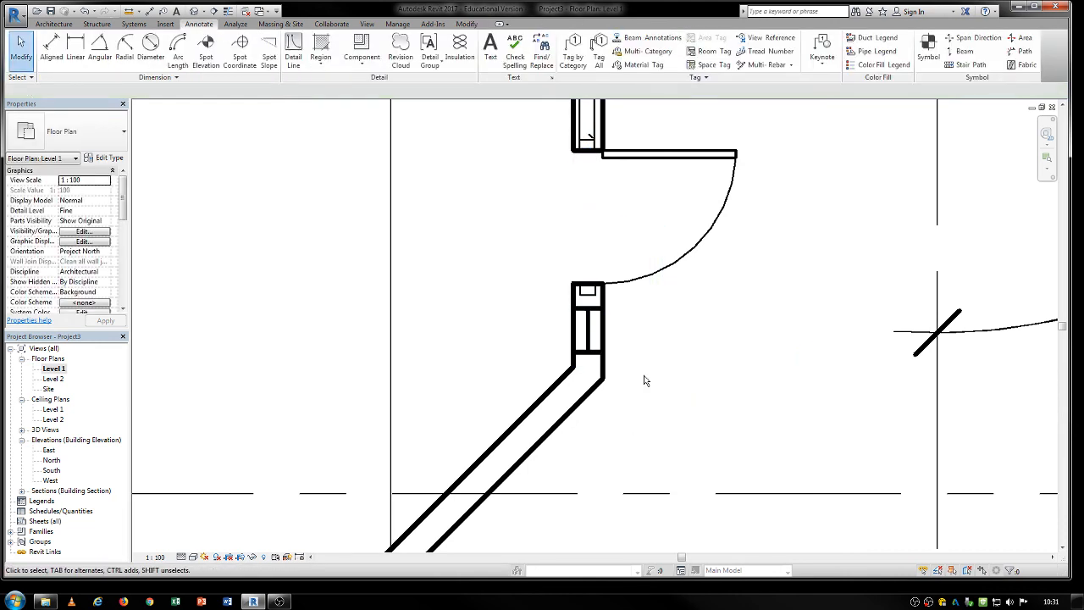
# Delete the wide flange section detail component from the short wall below the door.
pyautogui.click(588, 332)
pyautogui.moveTo(624, 332); pyautogui.dragTo(571, 372, button='middle')
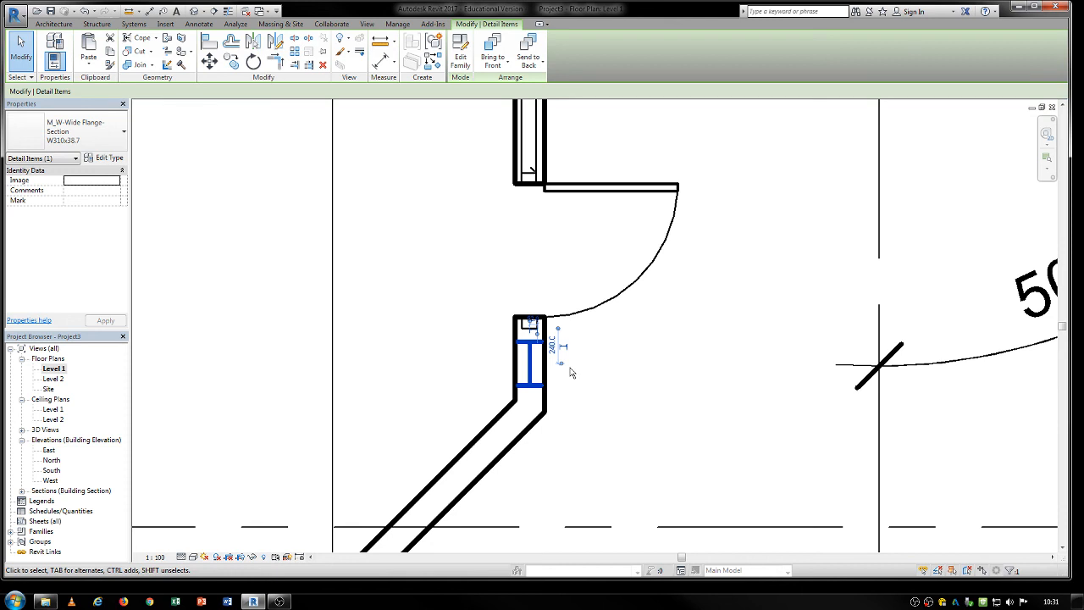
pyautogui.press('Delete')
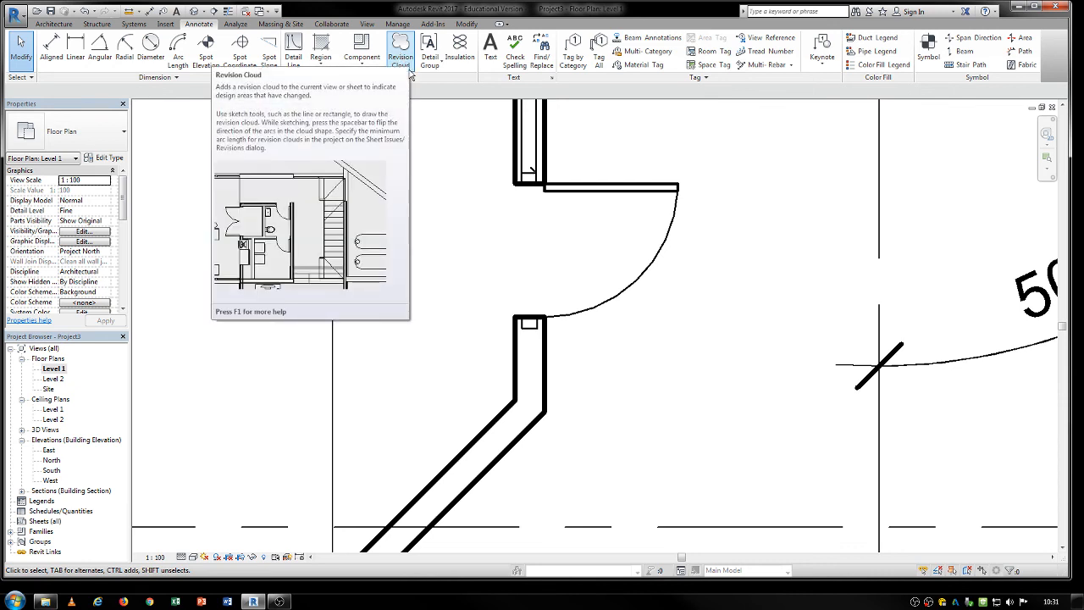
# Sketch a rectangular revision cloud about 3000 by 4000 mm around the exterior wall corner at grid B.
pyautogui.scroll(-5, 465, 218)
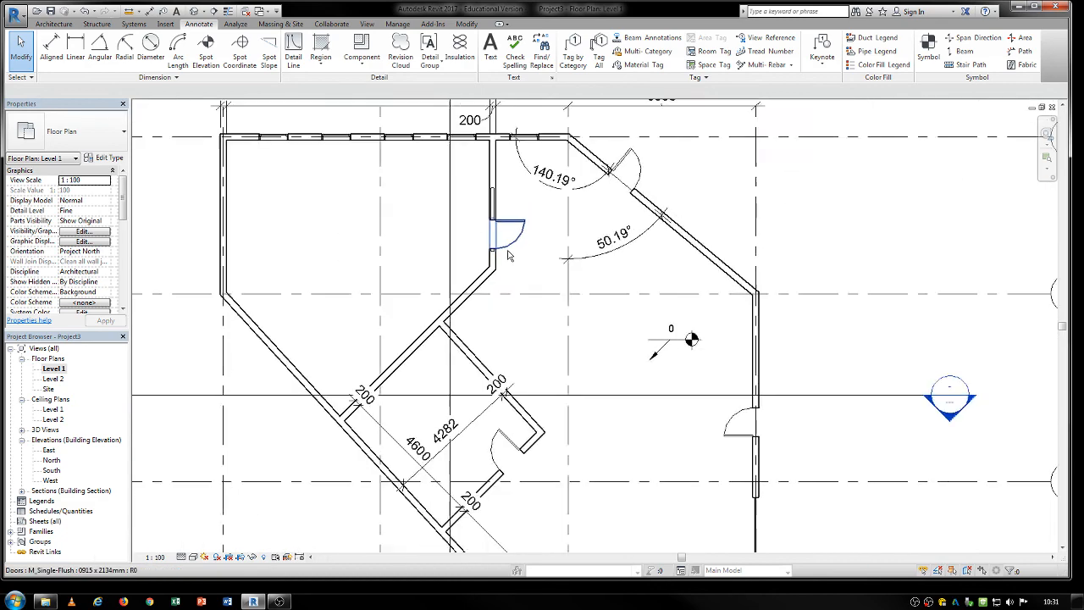
pyautogui.scroll(-3, 509, 255)
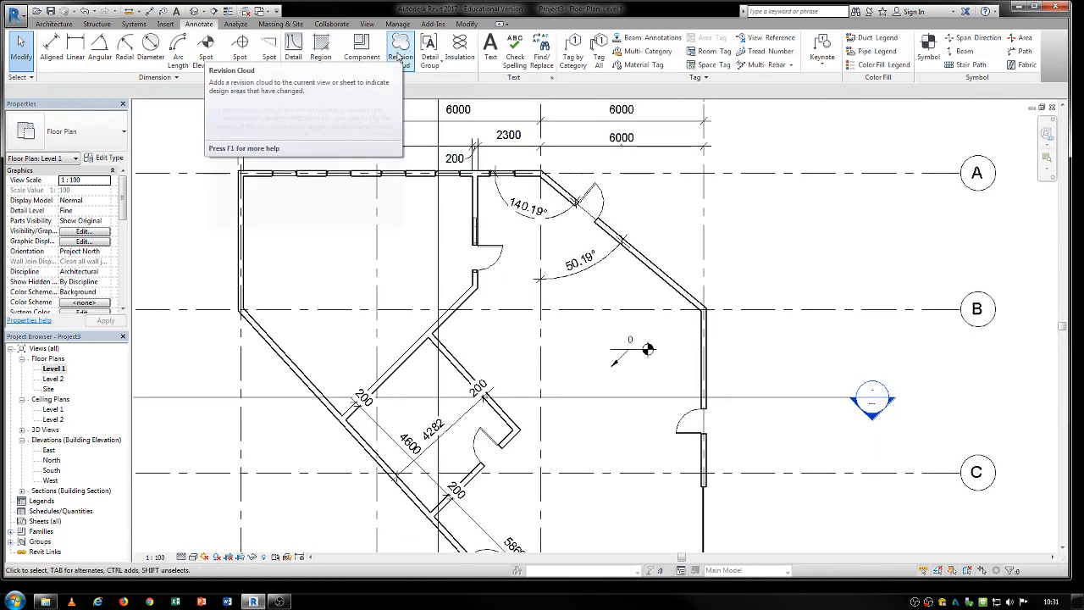
pyautogui.click(400, 53)
pyautogui.click(742, 261)
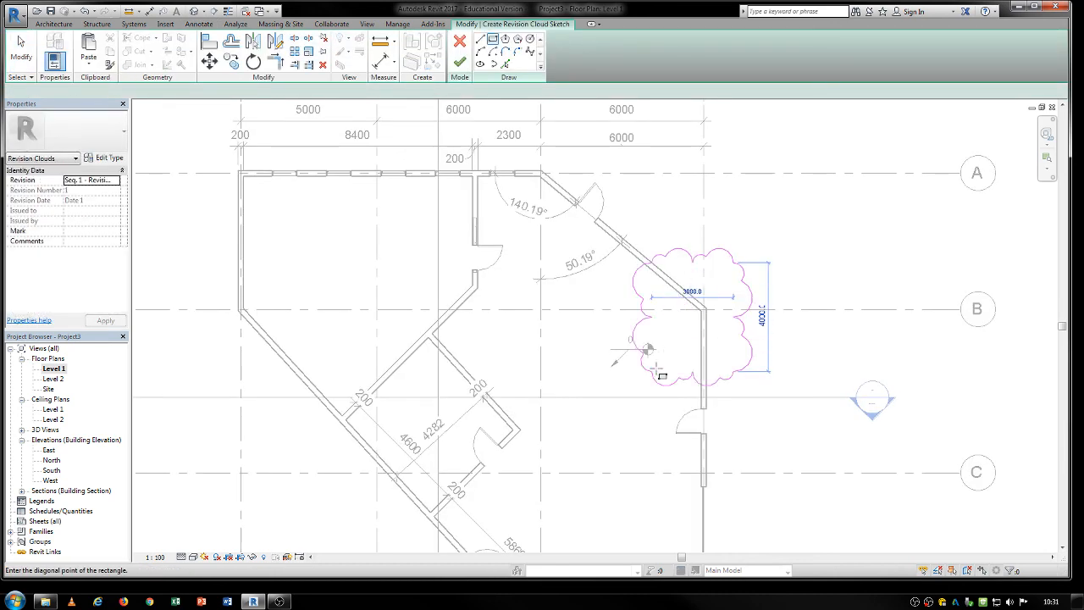
pyautogui.click(657, 369)
# Add rectangular revision clouds around the diagonal exterior wall's upper partition junction and the building's upper-left corner, and finish the sketch.
pyautogui.moveTo(412, 375); pyautogui.dragTo(484, 222, button='middle')
pyautogui.click(445, 203)
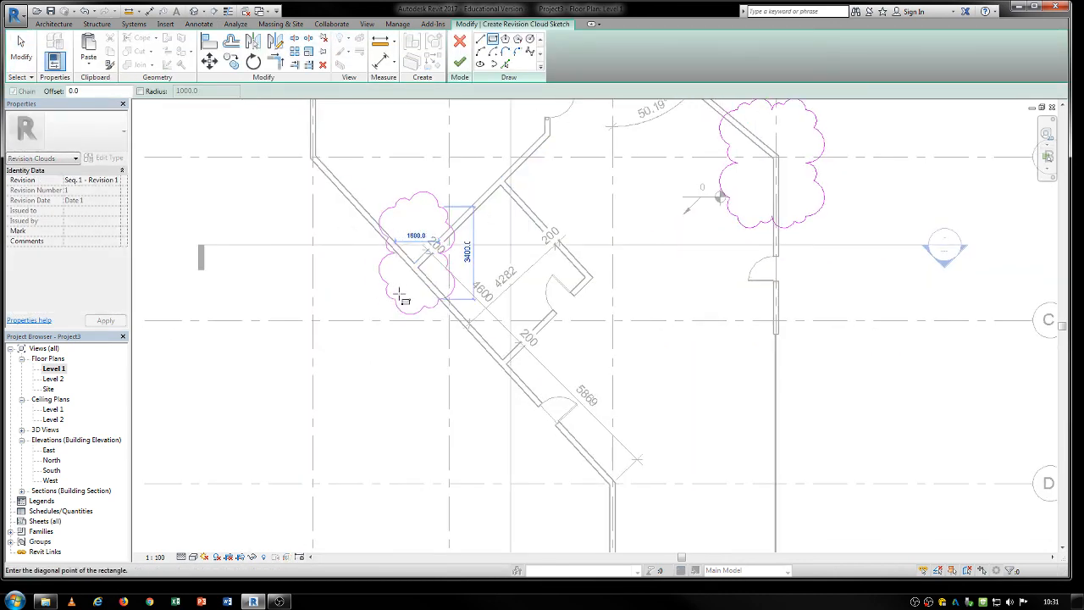
pyautogui.click(383, 307)
pyautogui.moveTo(326, 144); pyautogui.dragTo(323, 317, button='middle')
pyautogui.click(424, 233)
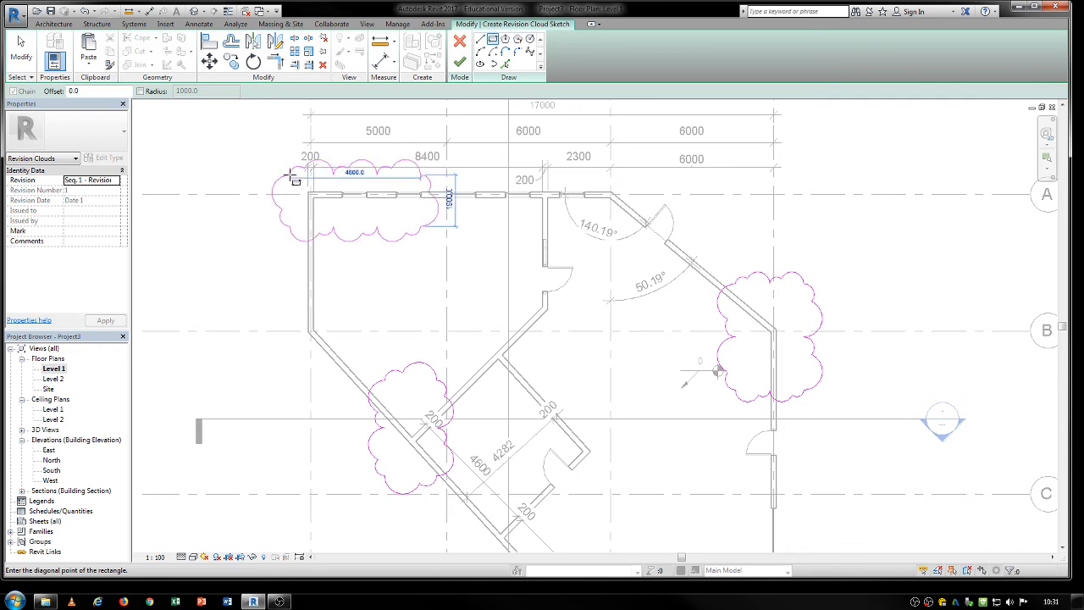
pyautogui.click(279, 146)
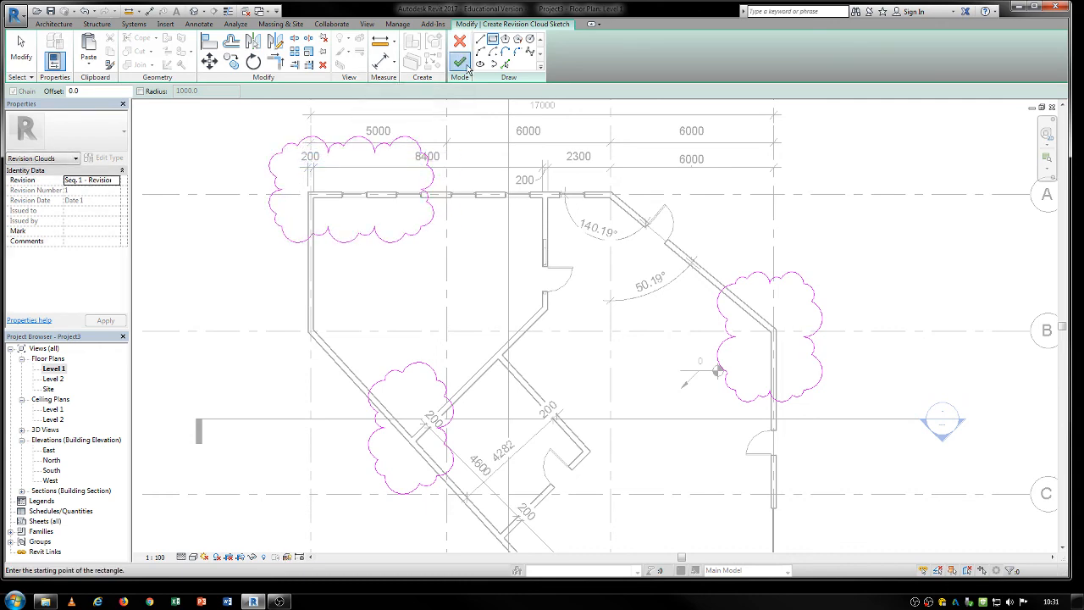
pyautogui.click(467, 68)
# Delete the three revision clouds from the floor plan.
pyautogui.moveTo(464, 298); pyautogui.dragTo(400, 257, button='middle')
pyautogui.scroll(-1, 398, 255)
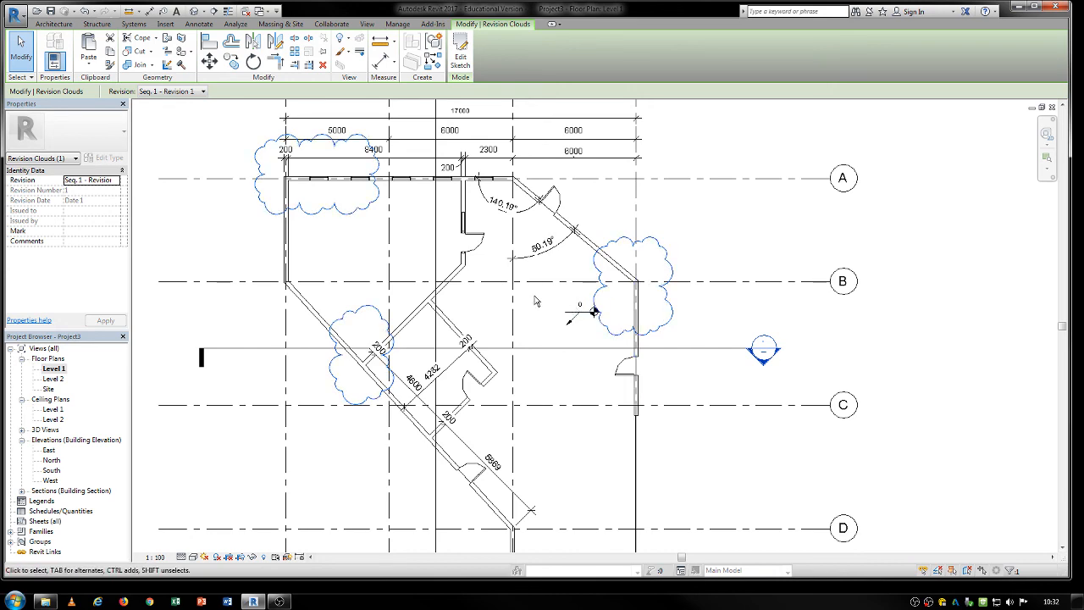
pyautogui.moveTo(536, 301); pyautogui.dragTo(543, 320, button='middle')
pyautogui.press('Delete')
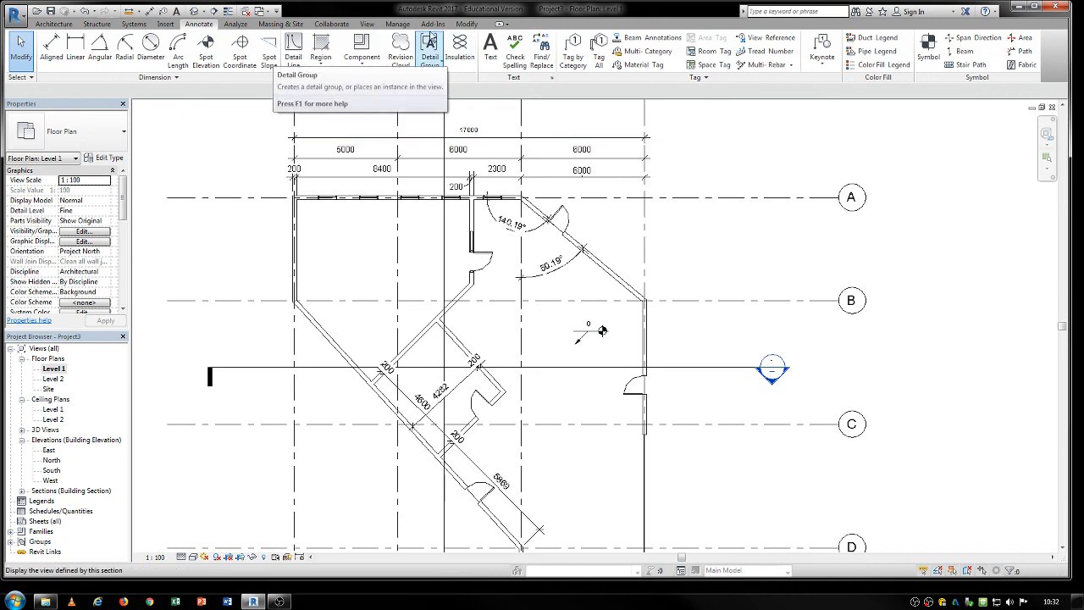
# Place 80 mm wide insulation along the centre of the angled wall, from its corner on grid A to the door opening.
pyautogui.click(459, 49)
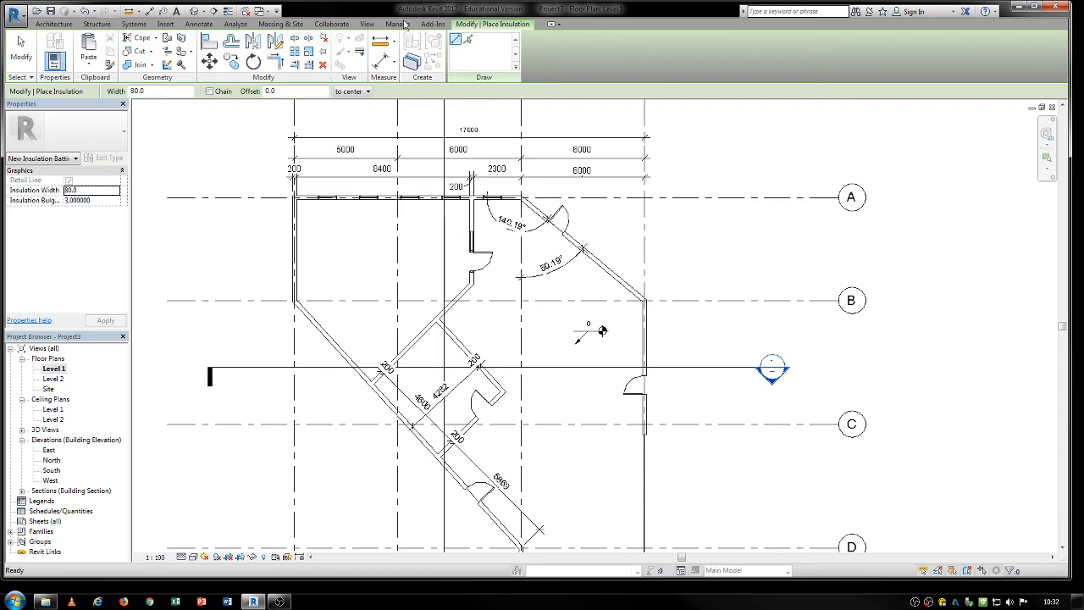
pyautogui.click(199, 24)
pyautogui.scroll(4, 446, 208)
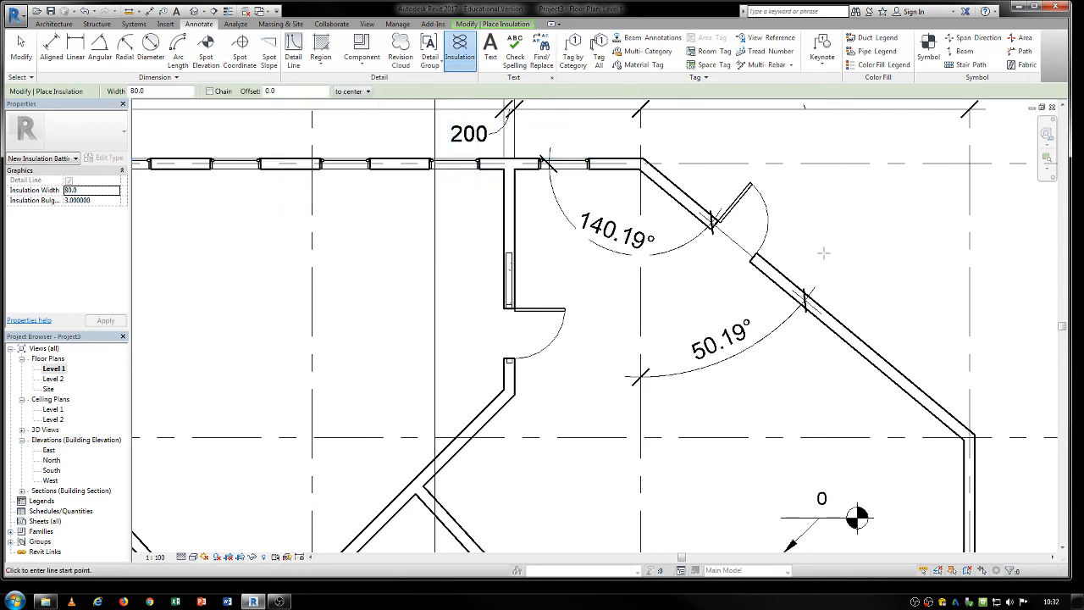
pyautogui.scroll(3, 797, 242)
pyautogui.click(627, 199)
pyautogui.moveTo(626, 200); pyautogui.dragTo(707, 390, button='middle')
pyautogui.click(708, 398)
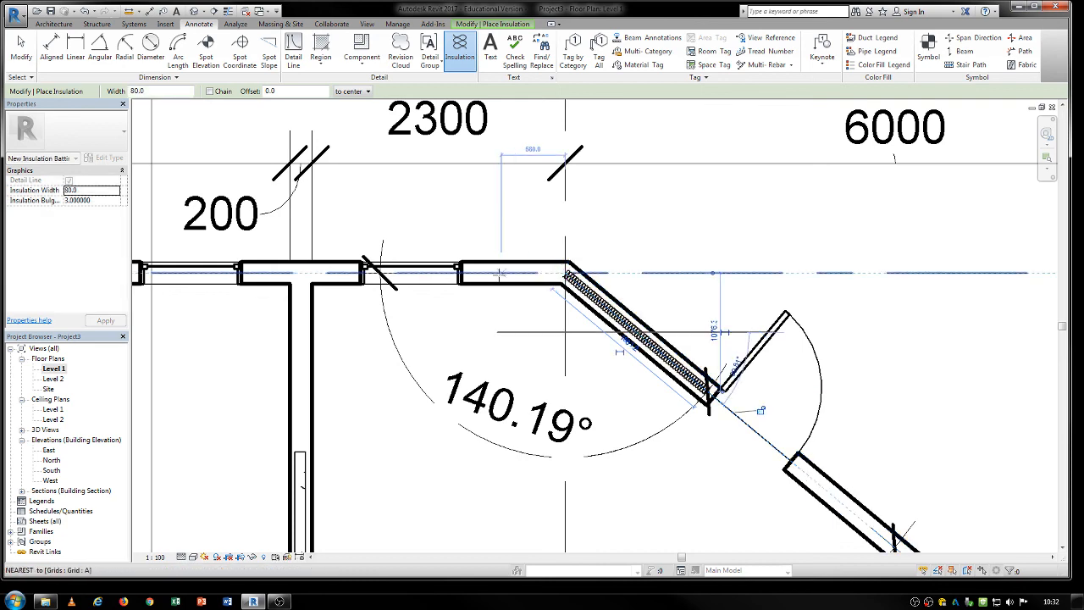
# Place 80 mm wide insulation about 943 mm long in the grid A wall, from the last window to the angled corner.
pyautogui.click(460, 272)
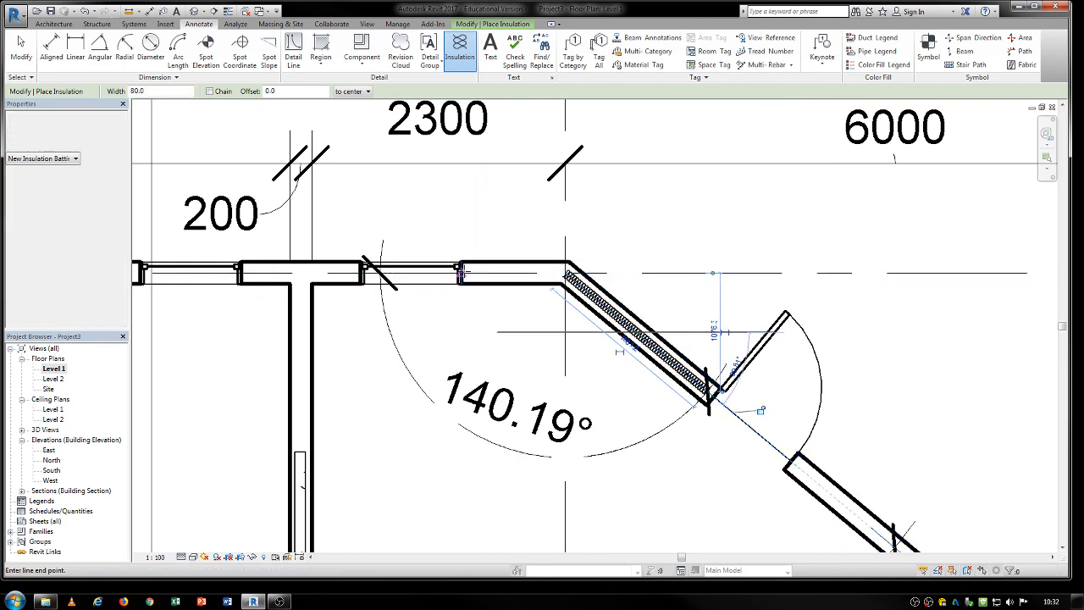
pyautogui.click(566, 273)
pyautogui.scroll(4, 564, 284)
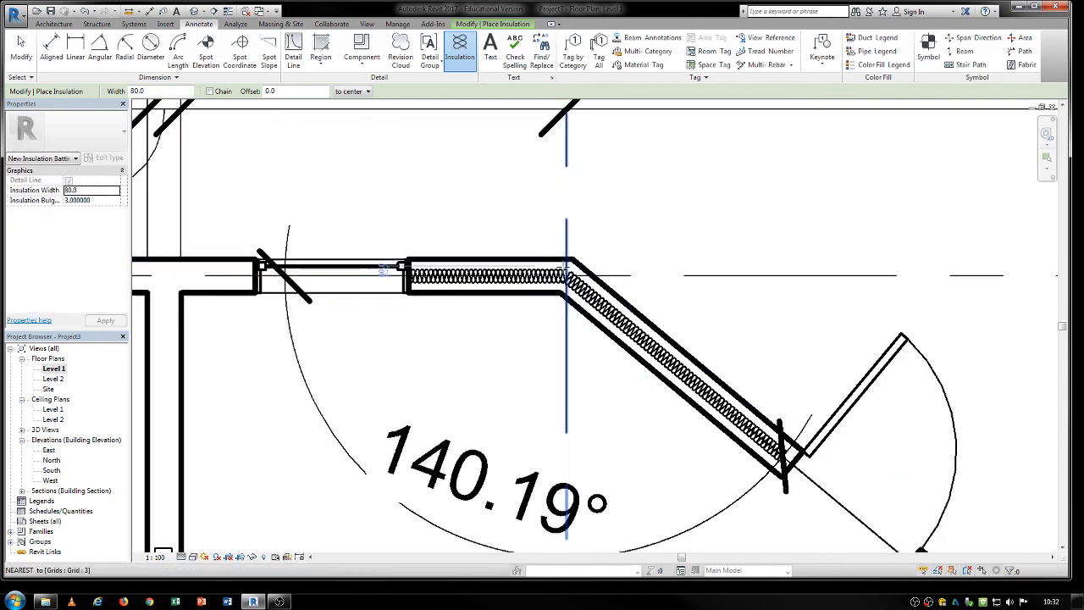
pyautogui.press('Escape')
pyautogui.press('Escape')
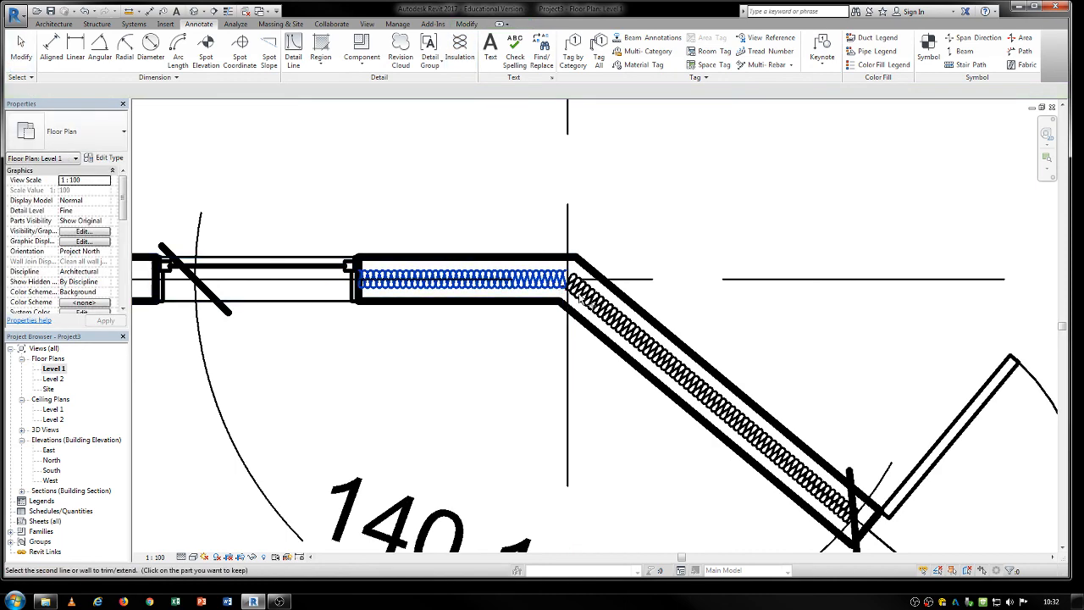
# Stretch the corner end of the grid A wall insulation slightly to meet the angled wall's insulation.
pyautogui.scroll(3, 578, 287)
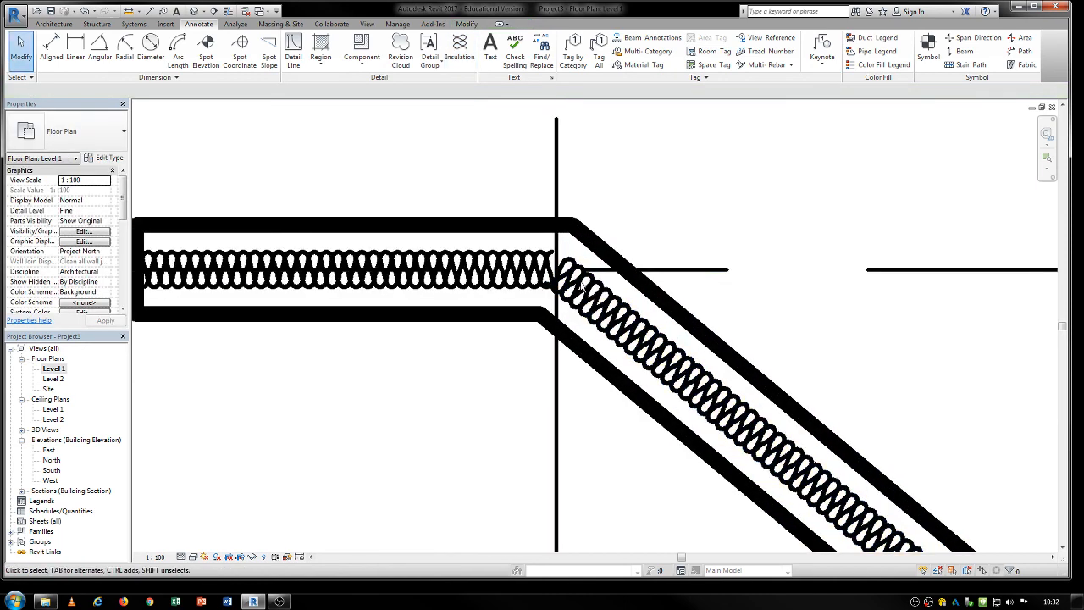
pyautogui.click(553, 266)
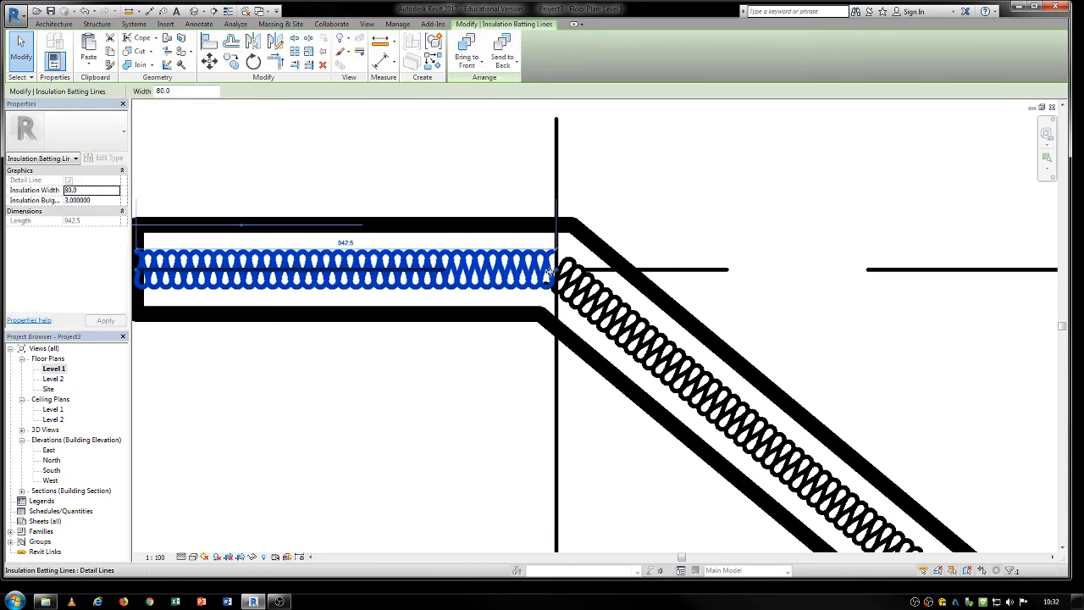
pyautogui.moveTo(559, 269); pyautogui.dragTo(558, 269)
pyautogui.click(639, 225)
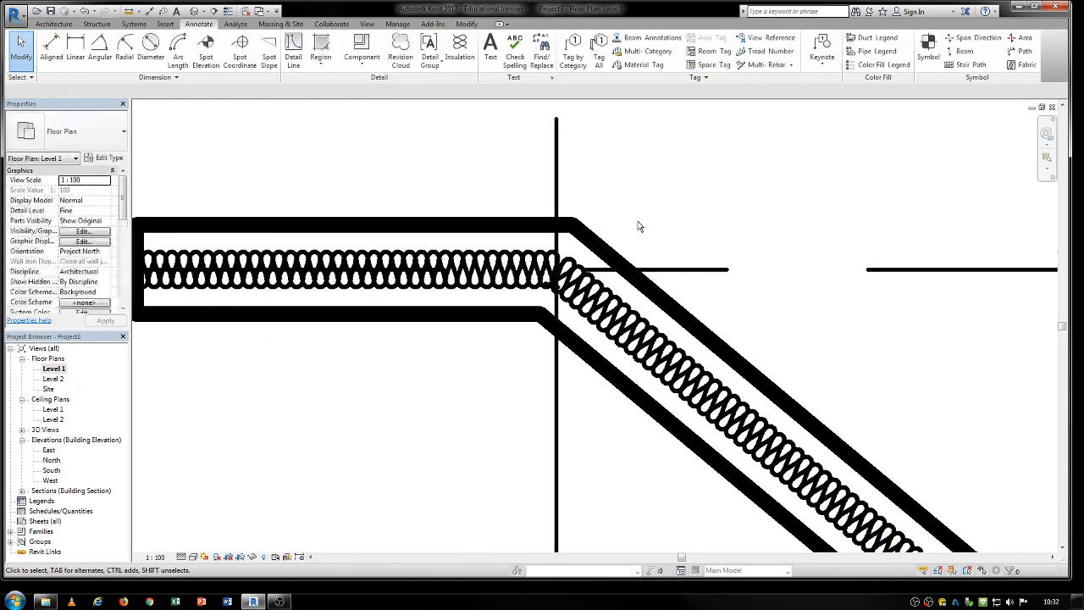
pyautogui.scroll(-3, 639, 226)
pyautogui.moveTo(665, 345); pyautogui.dragTo(635, 323, button='middle')
pyautogui.scroll(-4, 635, 323)
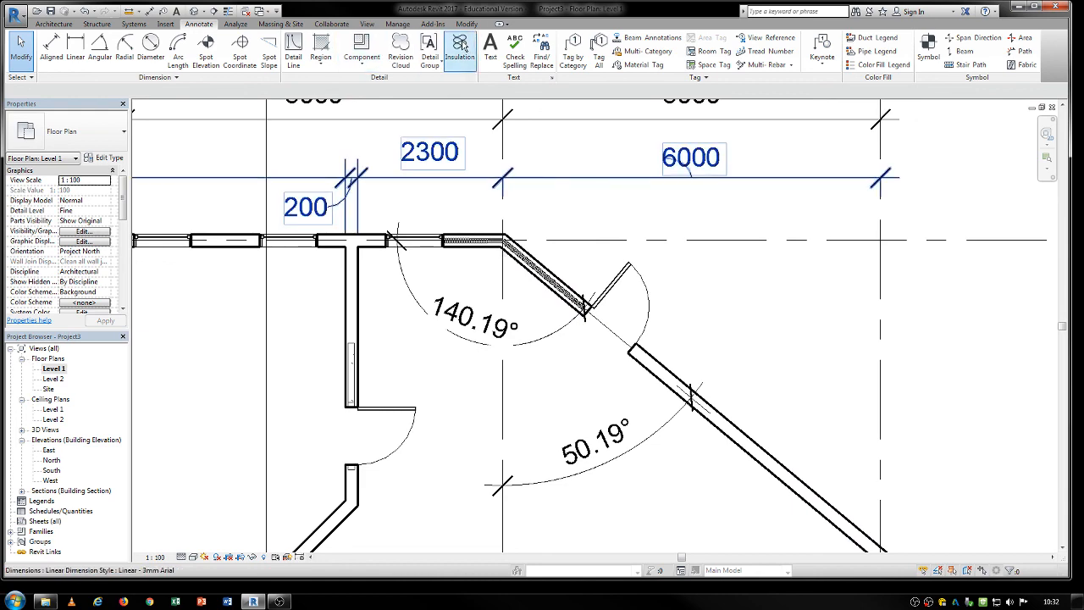
pyautogui.moveTo(614, 439); pyautogui.dragTo(577, 387, button='middle')
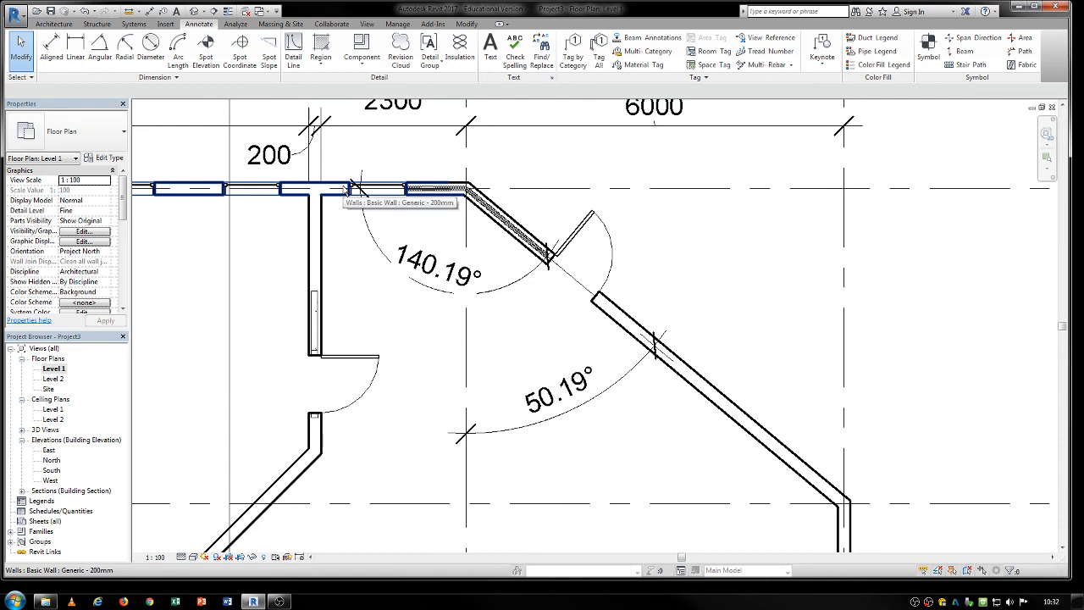
pyautogui.click(281, 602)
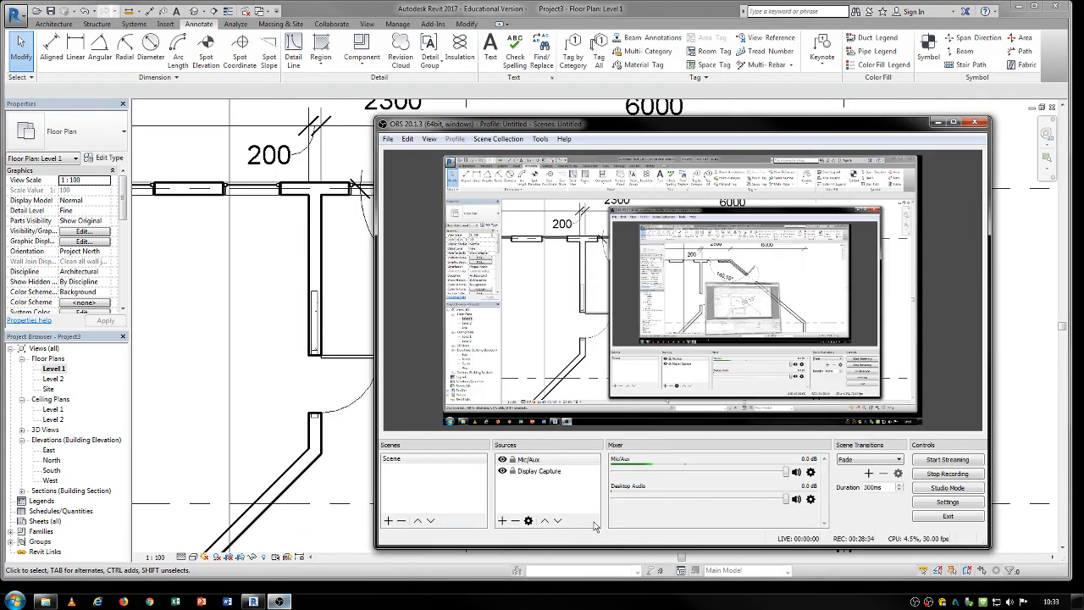